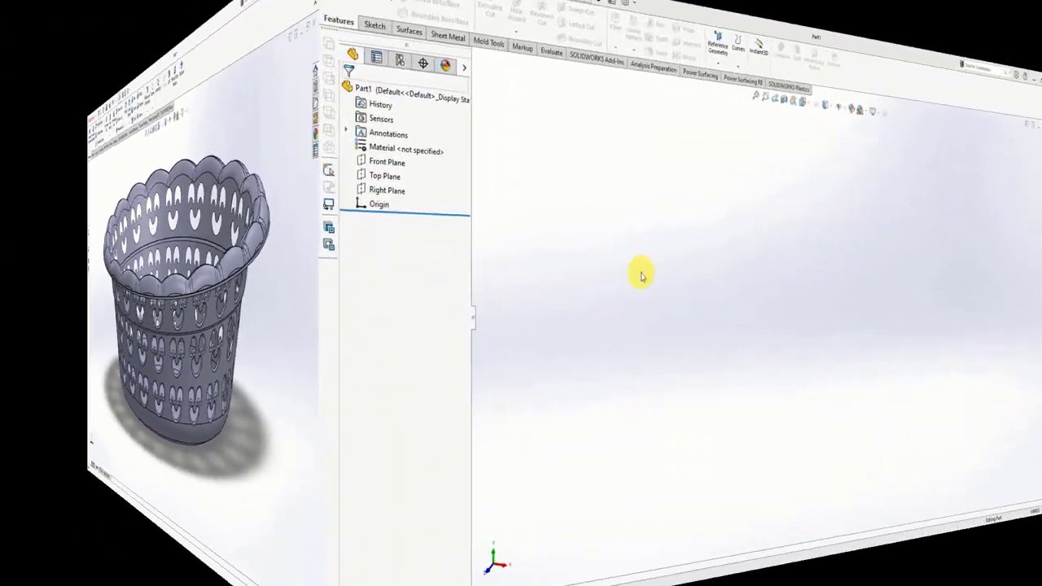
Step: Begin the basket profile sketch on the part's Front Plane
click(72, 182)
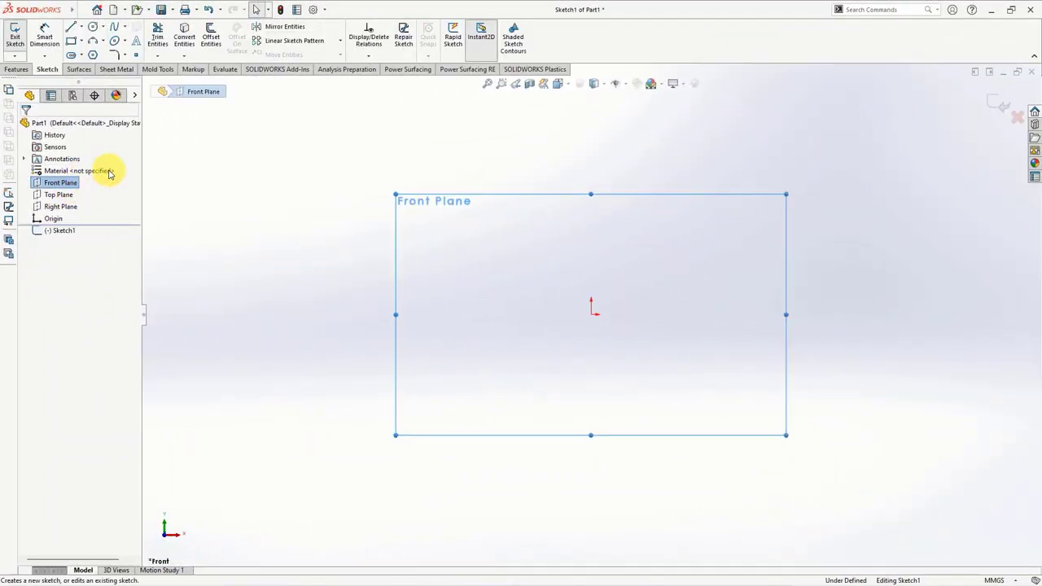
Step: Draw a vertical and a horizontal construction centerline starting at the origin
click(81, 27)
click(85, 65)
click(591, 314)
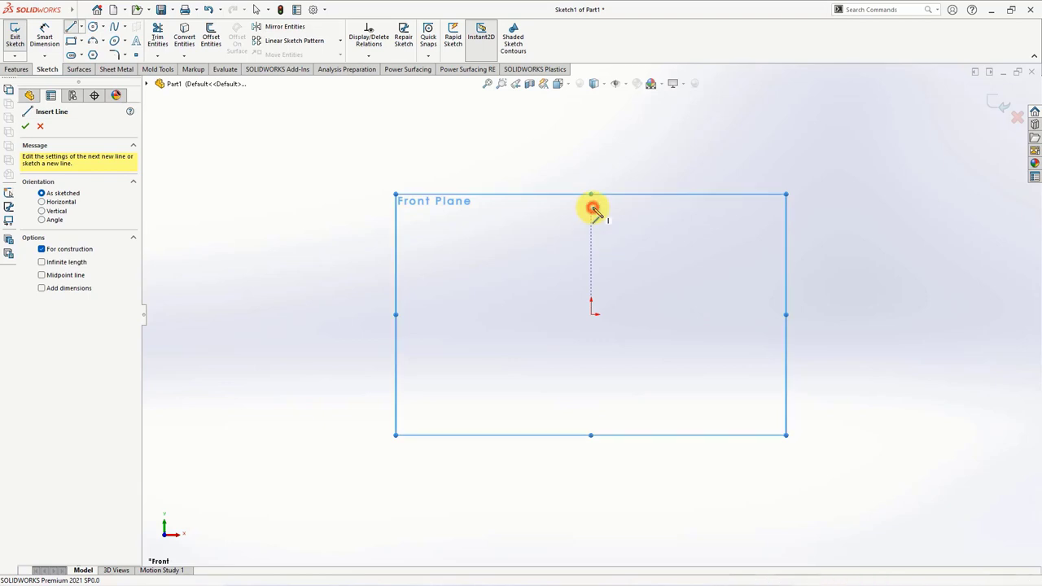
click(591, 207)
click(591, 314)
click(936, 320)
right_click(936, 320)
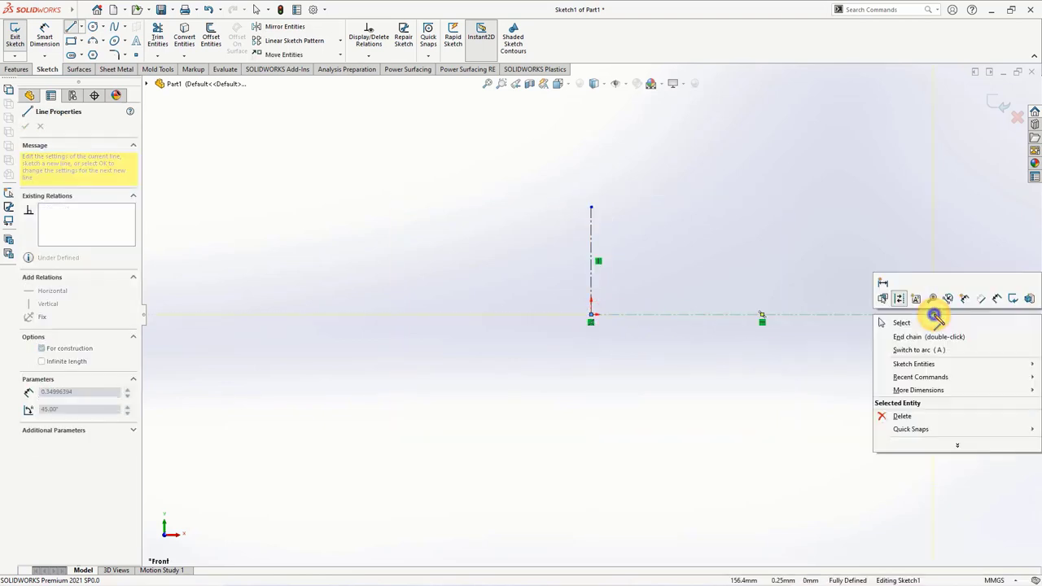
click(944, 328)
key(Escape)
ctrl+middle_drag(941, 325, 680, 352)
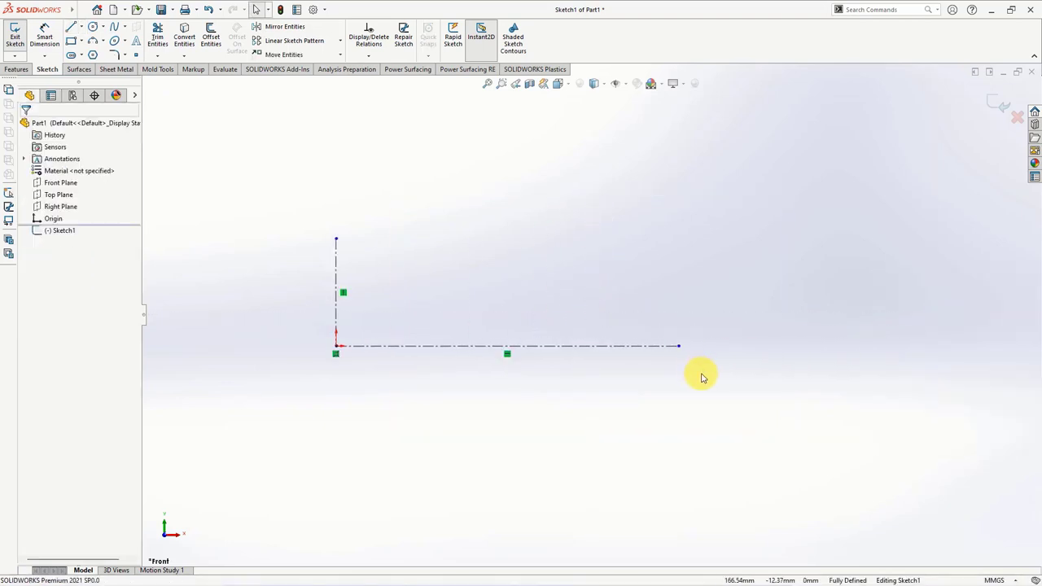
Step: Draw a closed trapezoid profile resting on the horizontal centerline's right end
click(71, 27)
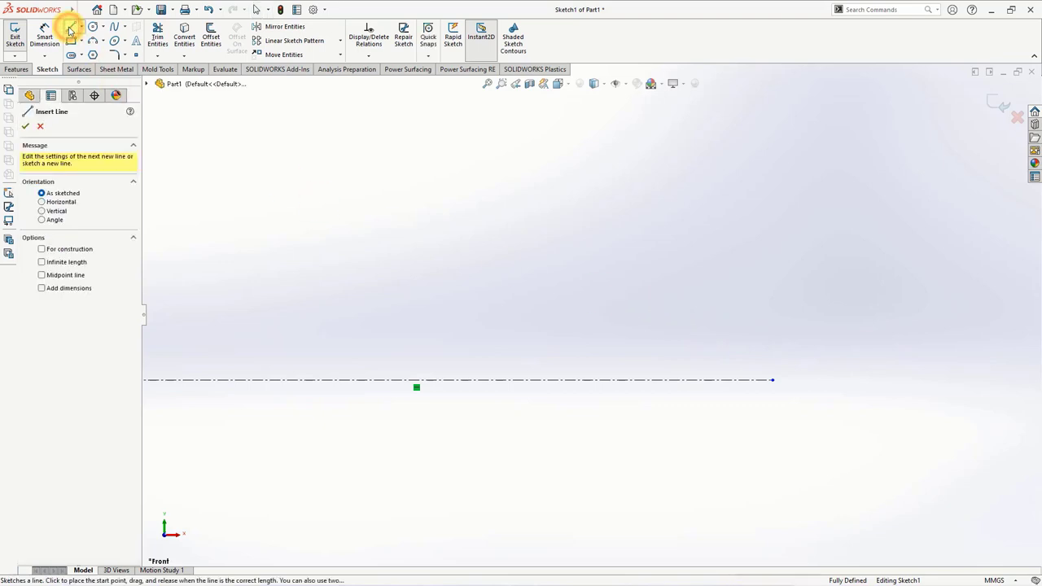
click(772, 380)
click(756, 309)
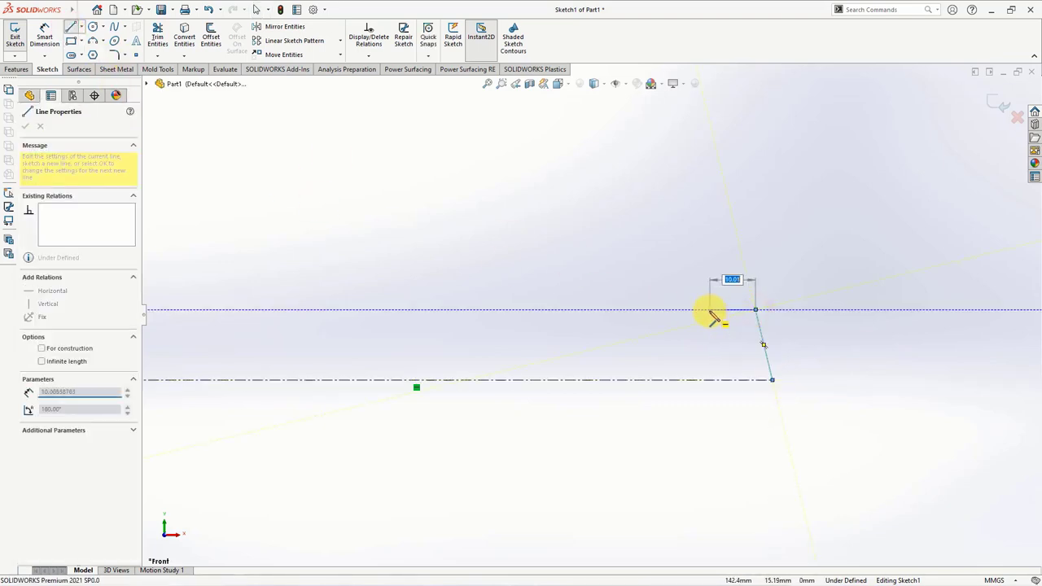
click(755, 309)
click(700, 309)
click(674, 380)
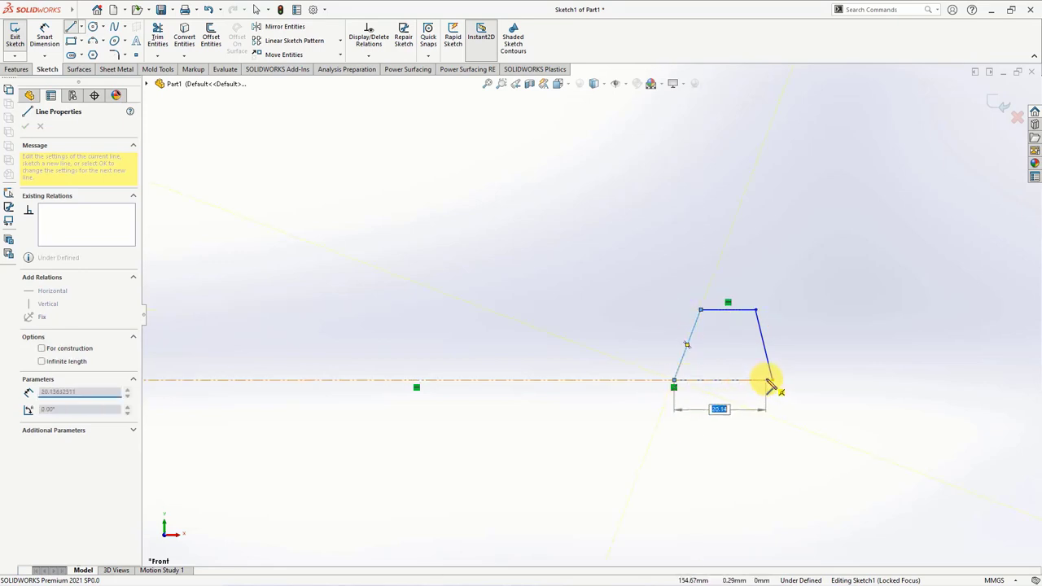
click(772, 381)
right_click(774, 384)
click(794, 389)
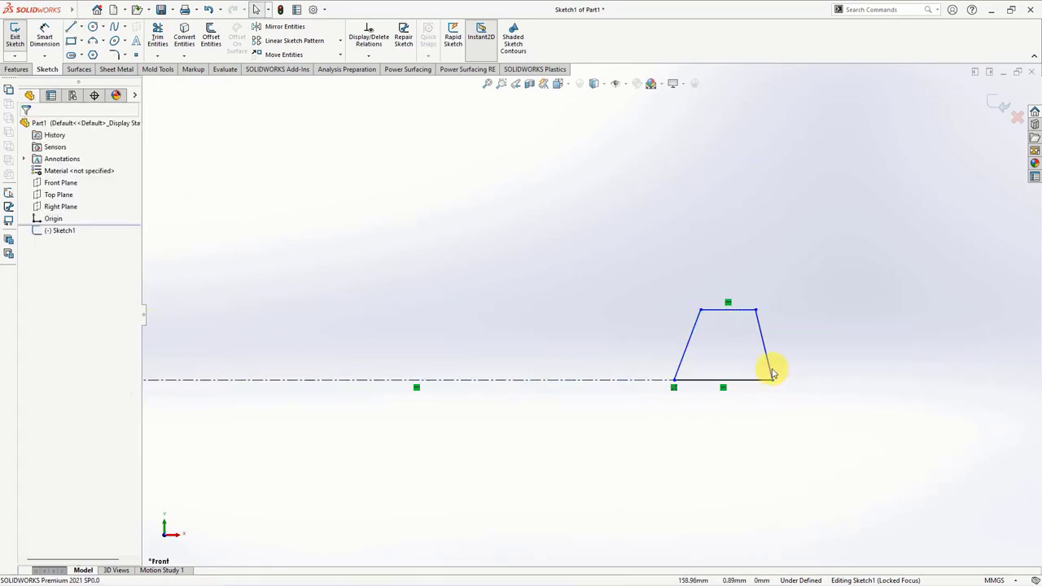
key(f)
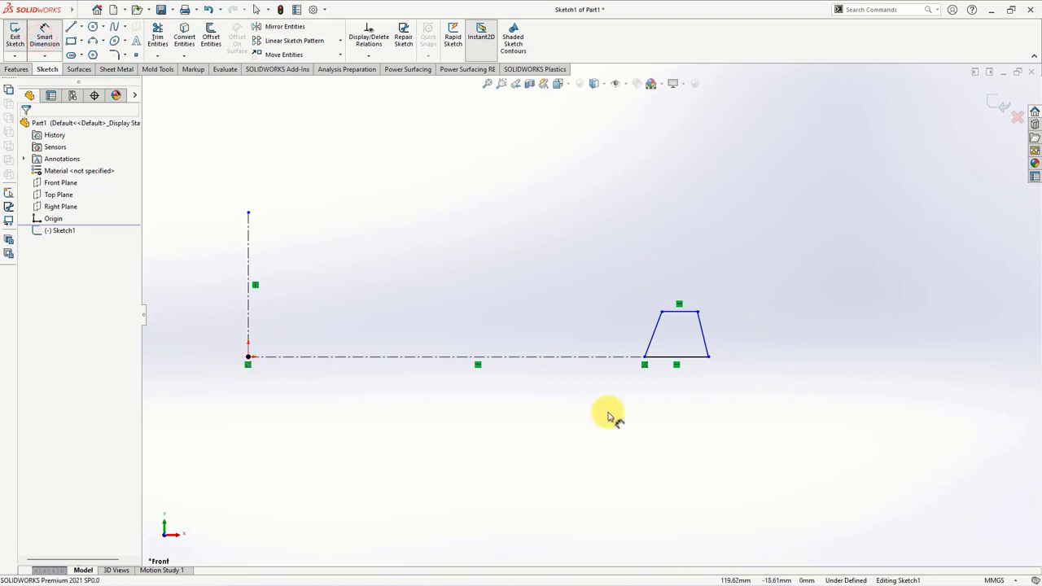
Step: Dimension the trapezoid's bottom-right corner 256 from the vertical centerline
click(708, 356)
click(247, 321)
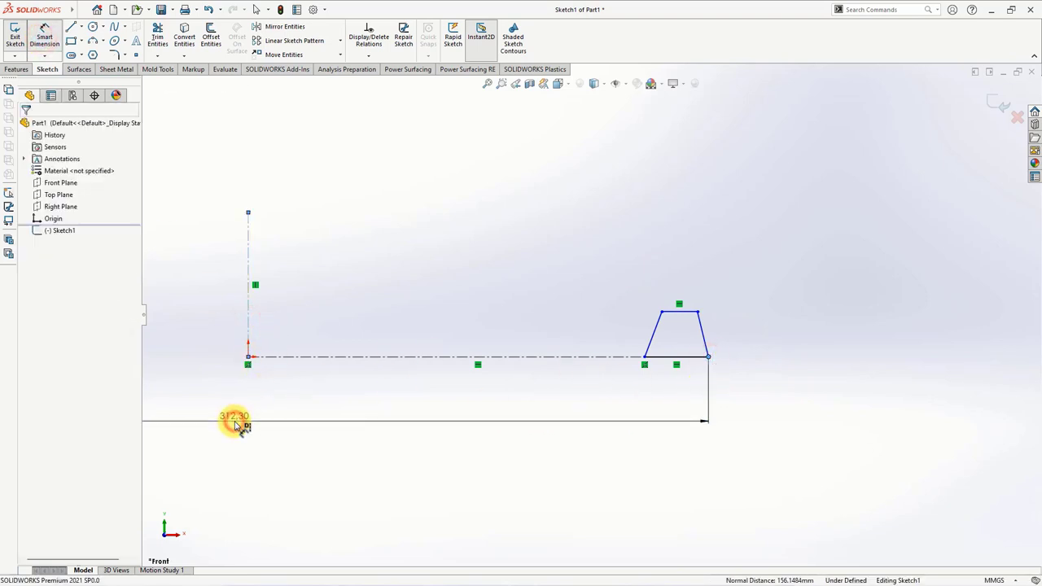
click(235, 421)
text(256)
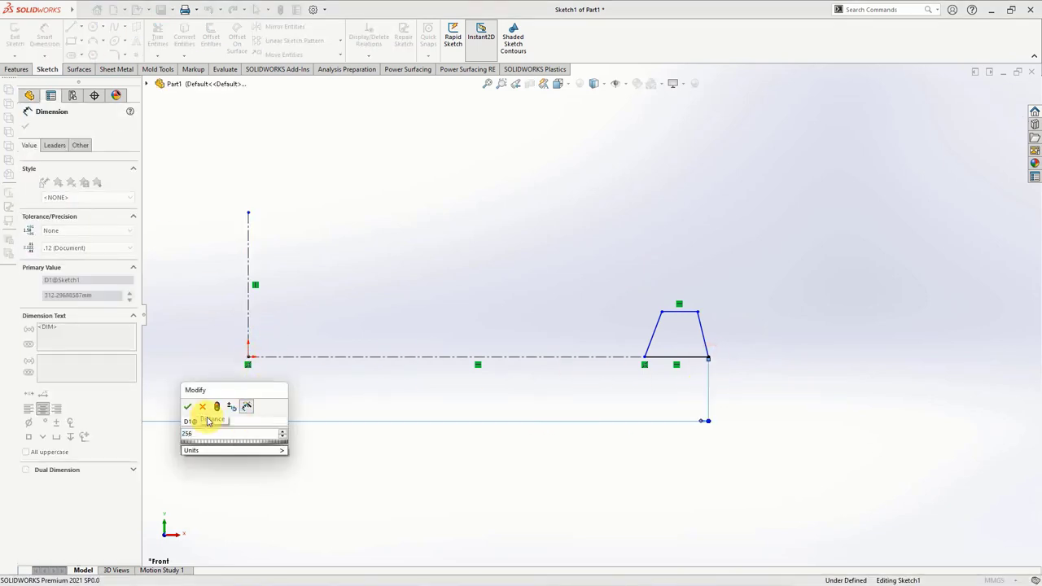
click(187, 411)
click(619, 464)
scroll(744, 365, down, 5)
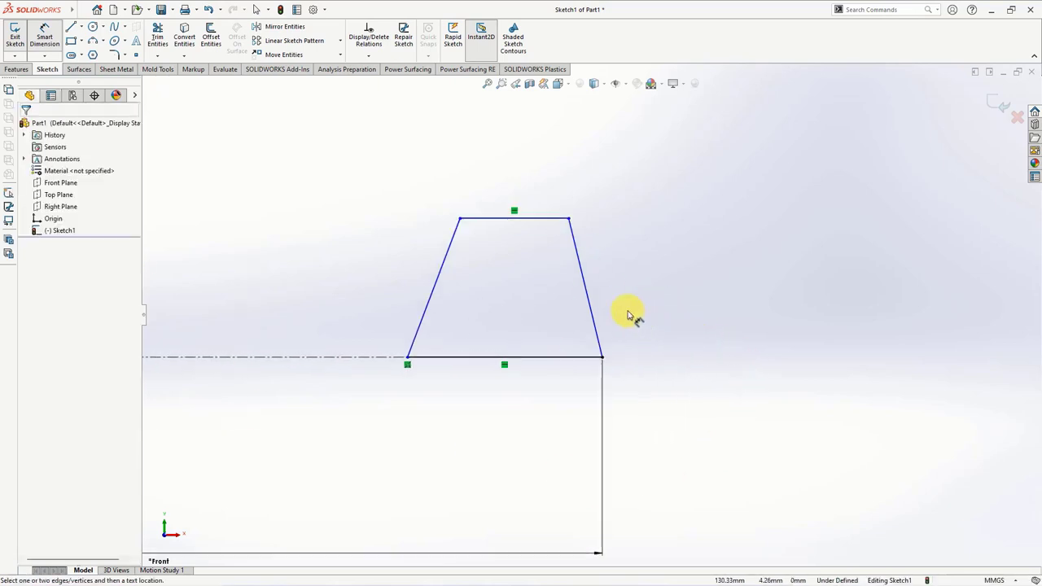
Step: Set the trapezoid's side angles to 85° on the right and 67° on the left
click(586, 329)
click(563, 355)
click(555, 320)
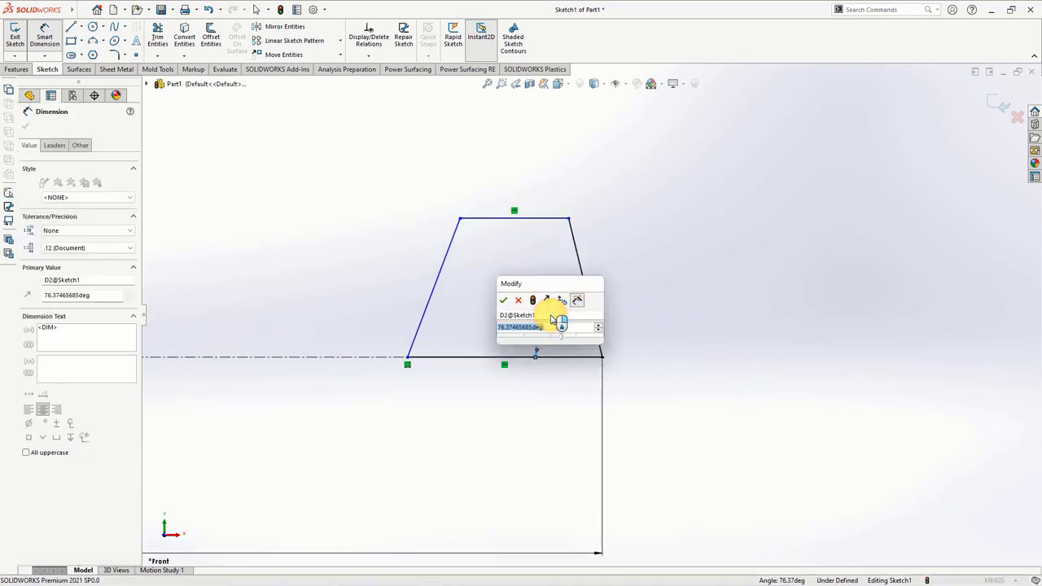
text(85)
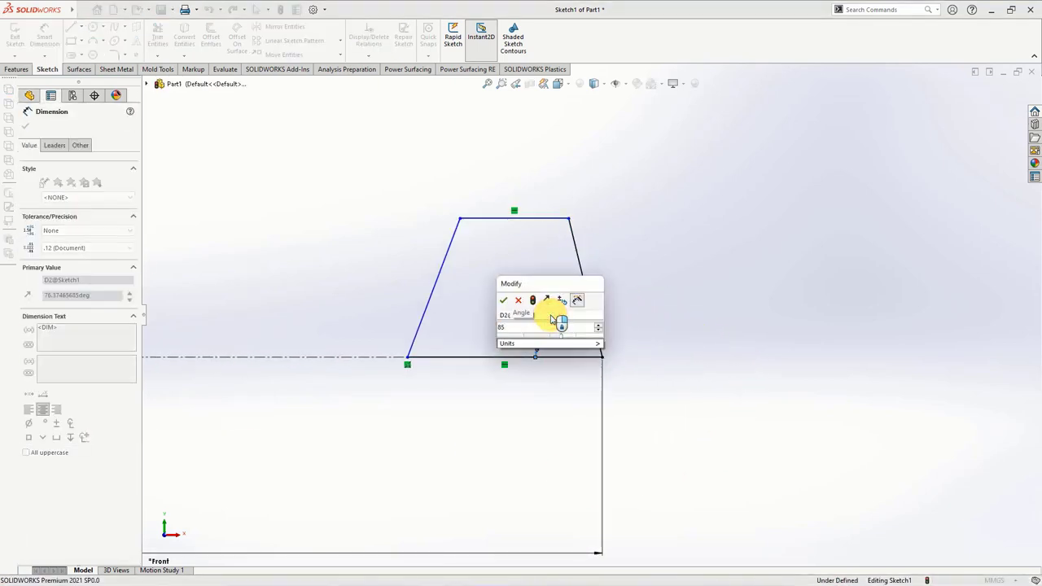
click(502, 302)
drag(448, 284, 458, 350)
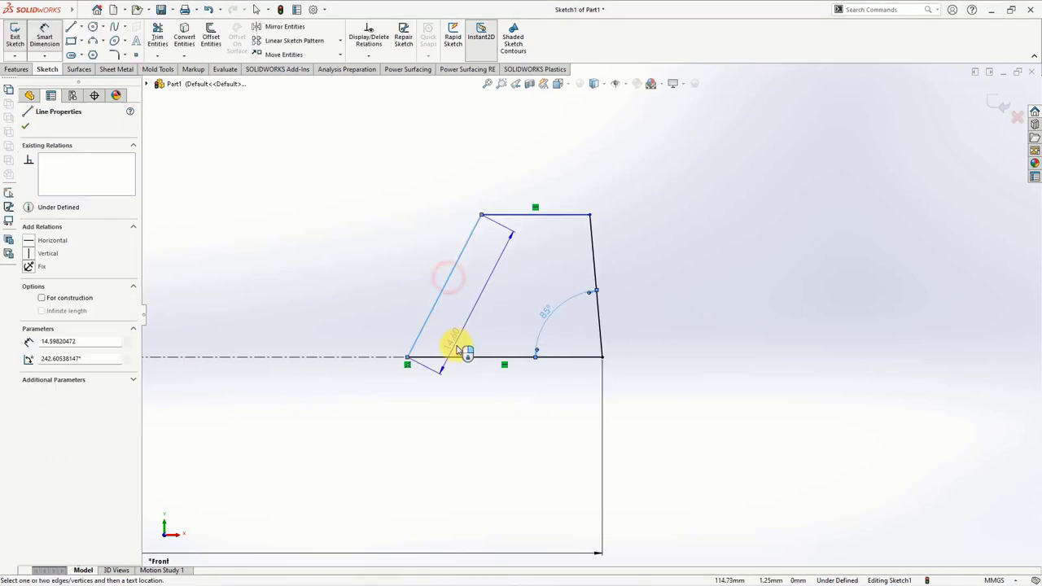
click(488, 307)
text(67)
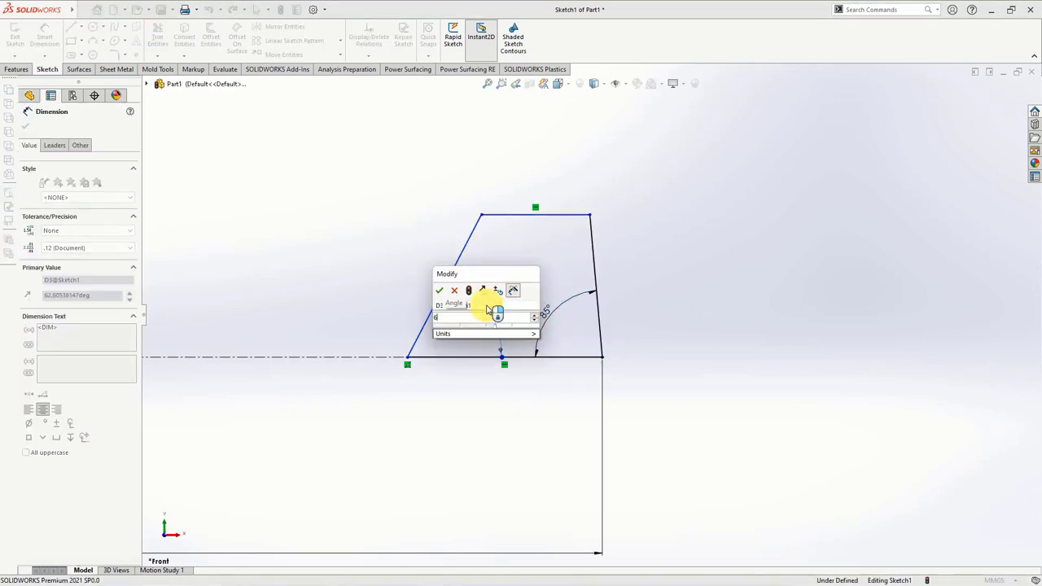
key(Return)
click(657, 313)
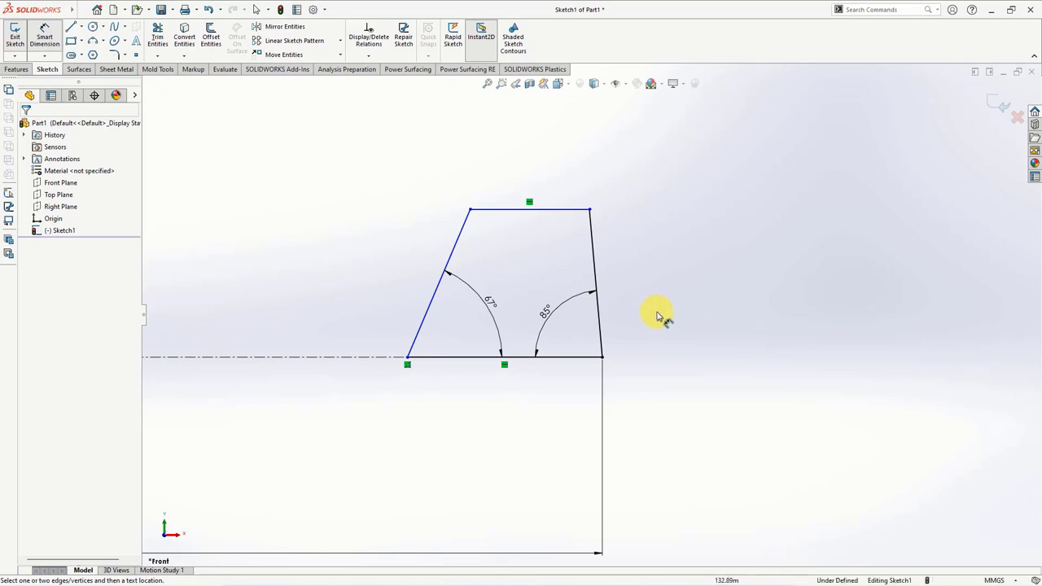
Step: Dimension the trapezoid's base length 16 and its height 8.50
click(572, 366)
click(514, 411)
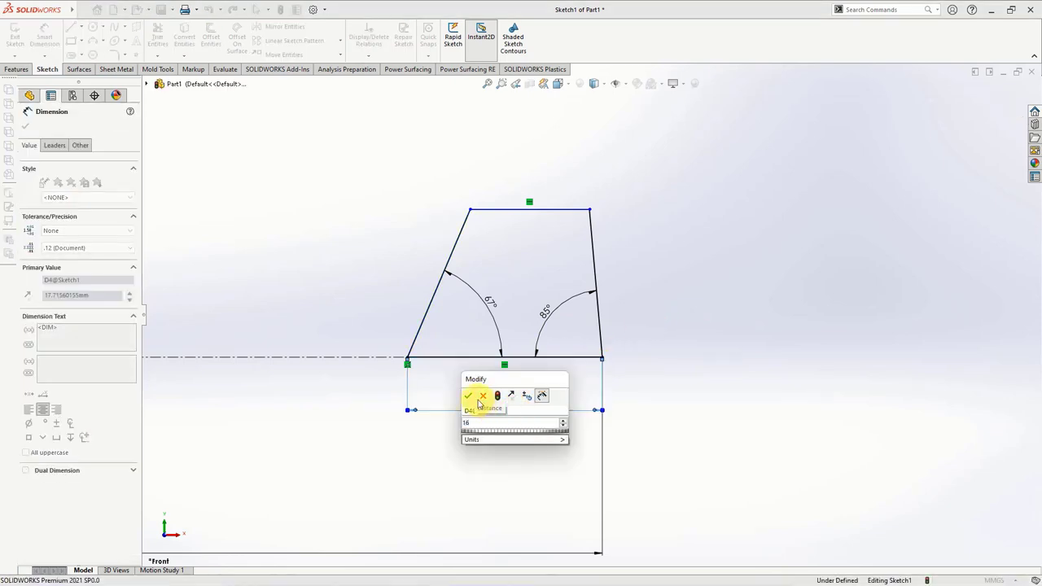
click(470, 397)
click(579, 210)
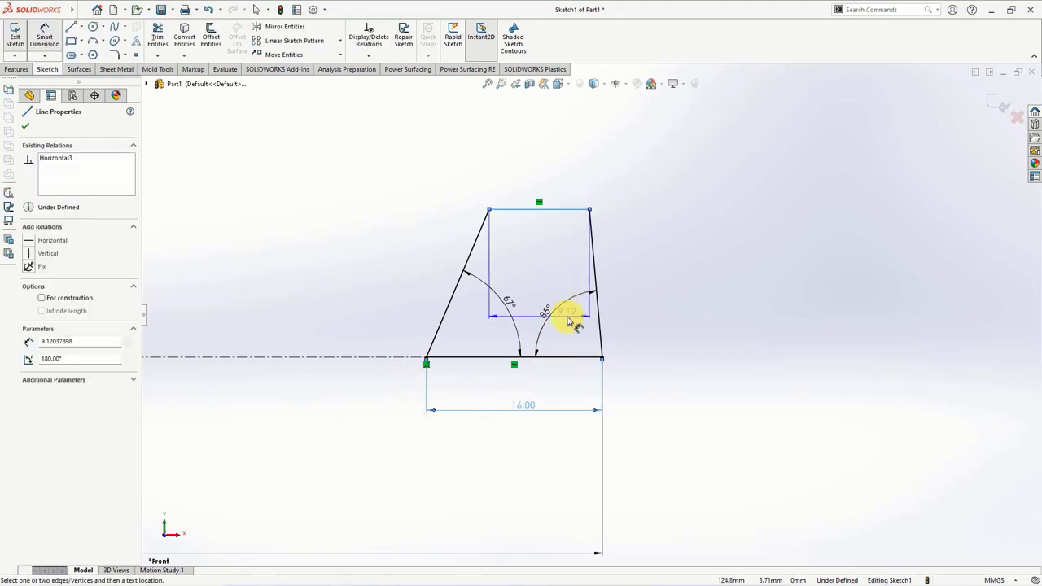
click(568, 360)
click(668, 298)
text(8.5)
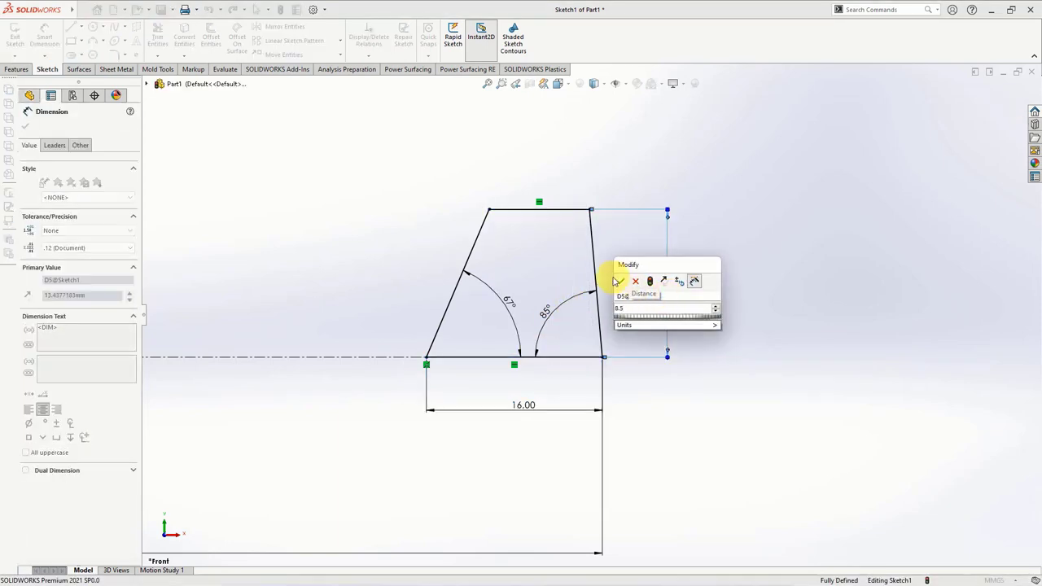
click(618, 280)
key(Escape)
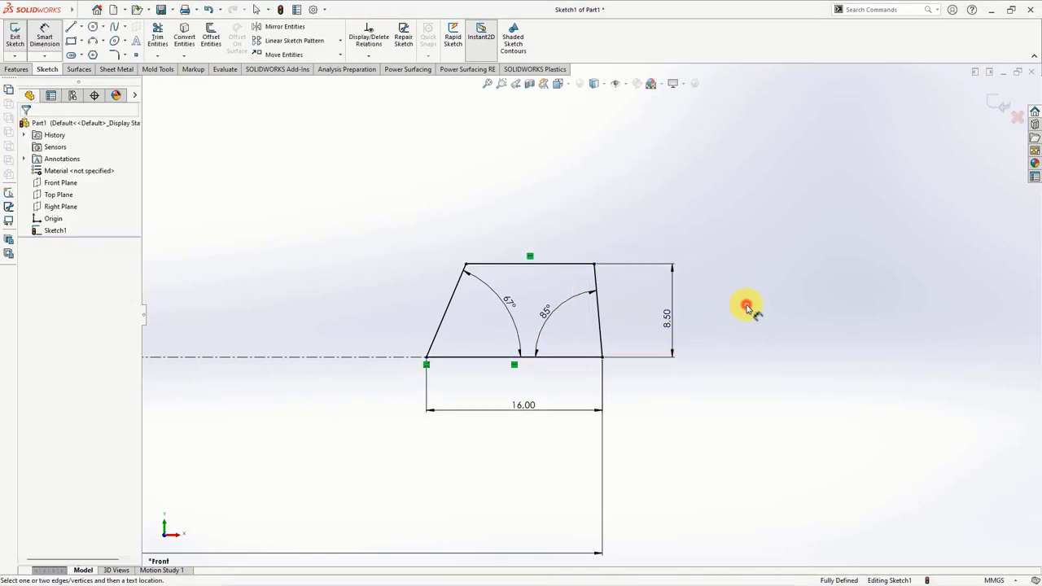
scroll(744, 308, up, 3)
ctrl+middle_drag(743, 310, 825, 291)
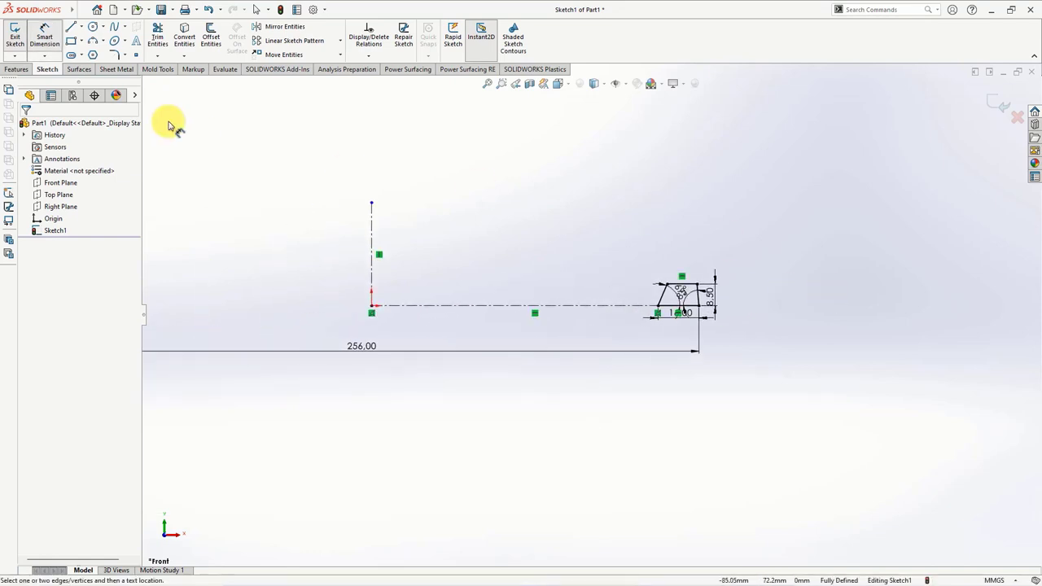
Step: Revolve the trapezoid mid-plane about the vertical centerline by 360/18 (20°)
click(17, 70)
click(51, 39)
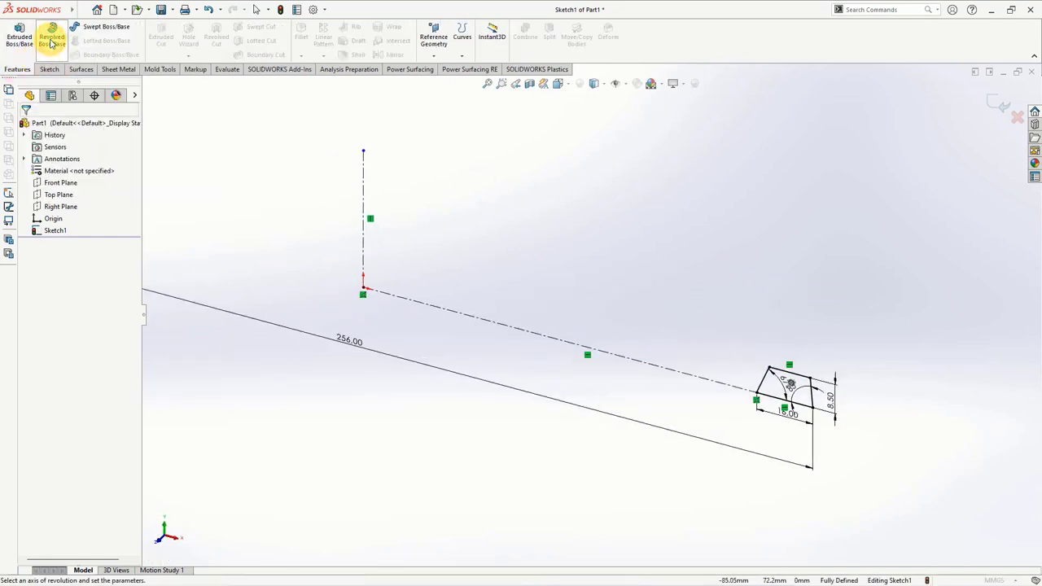
click(363, 212)
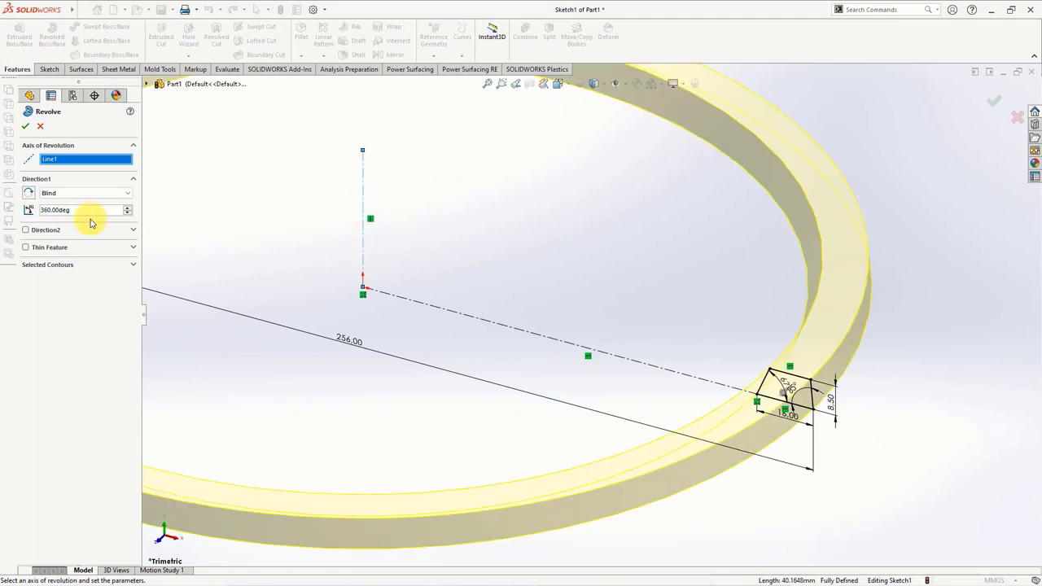
click(75, 194)
click(72, 230)
click(83, 211)
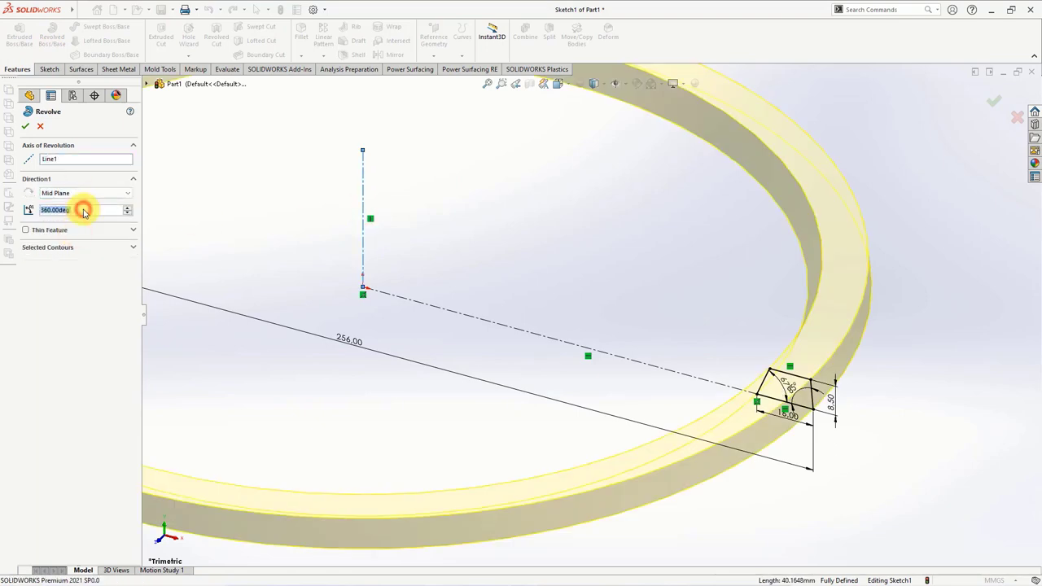
text(/18)
key(Return)
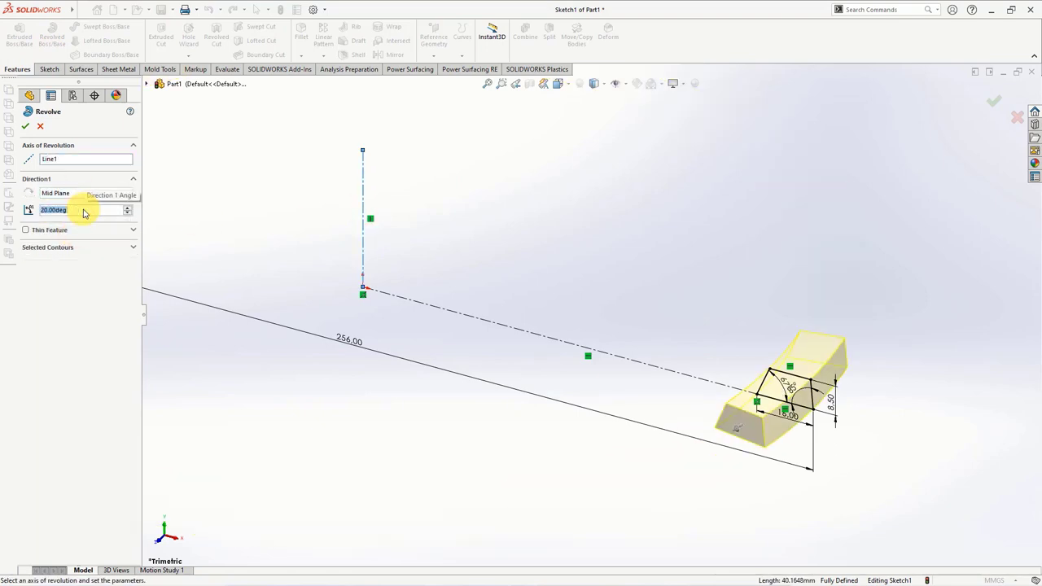
click(26, 127)
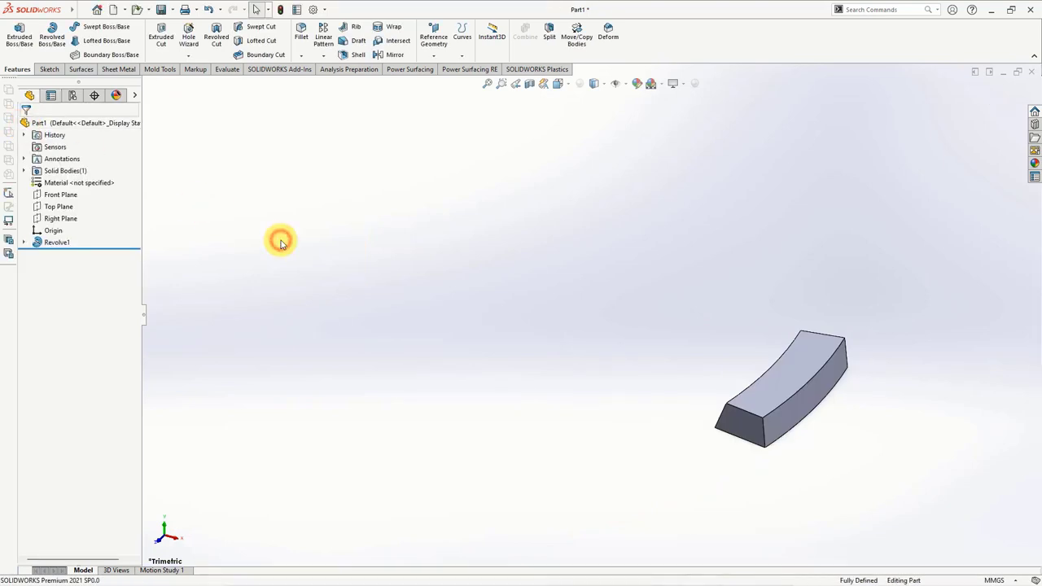
Step: Sketch on the wall's end face, converting its outline and offsetting the bottom edge 5 mm inward
ctrl+middle_drag(390, 349, 326, 287)
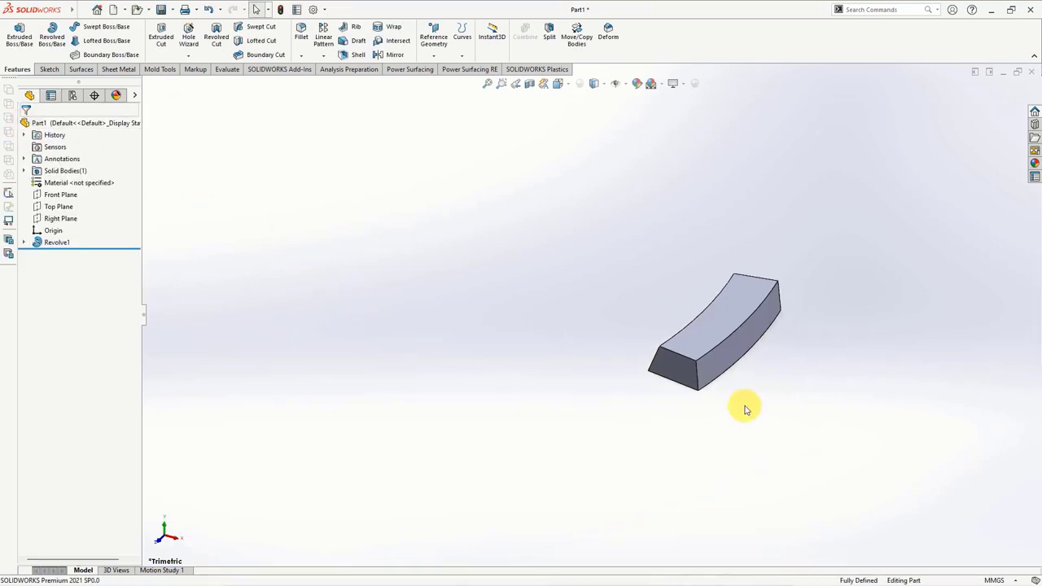
scroll(744, 407, down, 2)
click(639, 351)
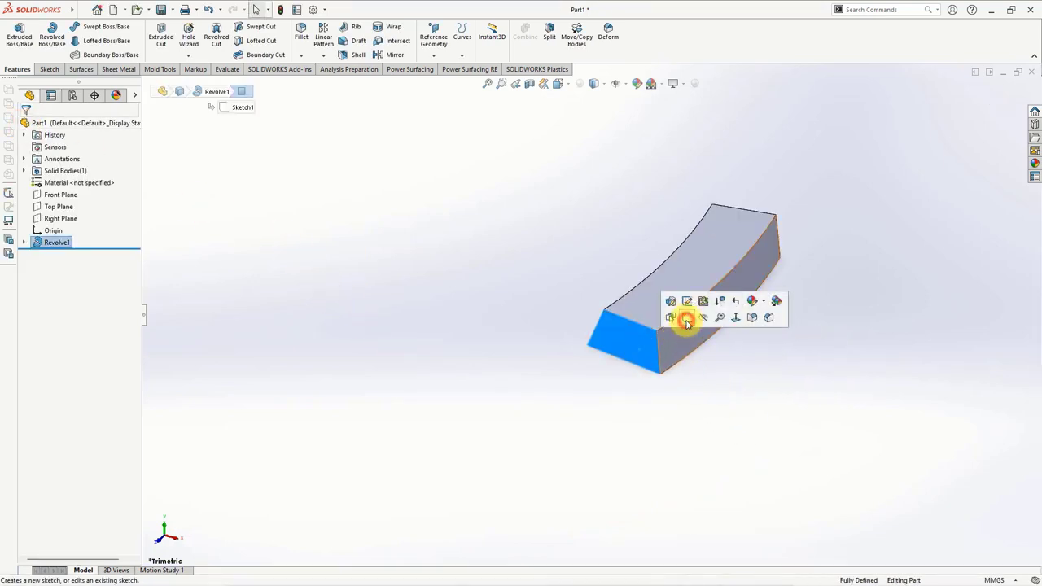
click(686, 320)
click(183, 34)
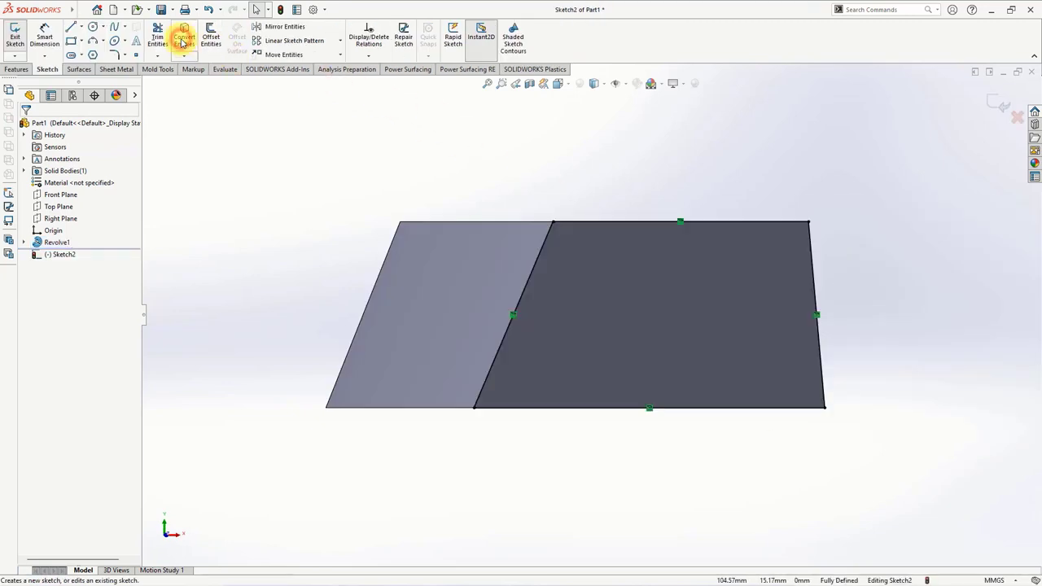
click(209, 38)
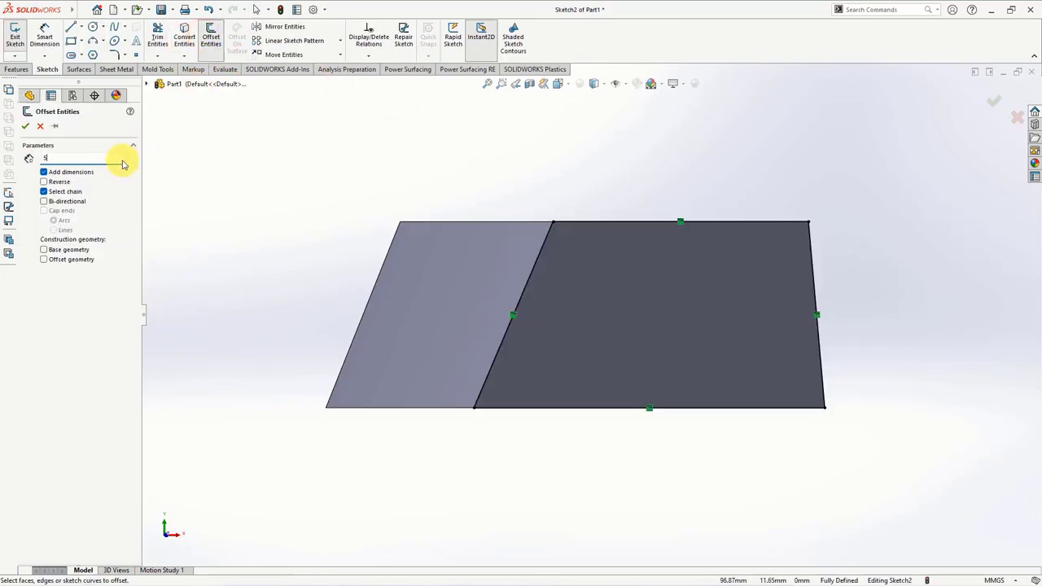
click(586, 407)
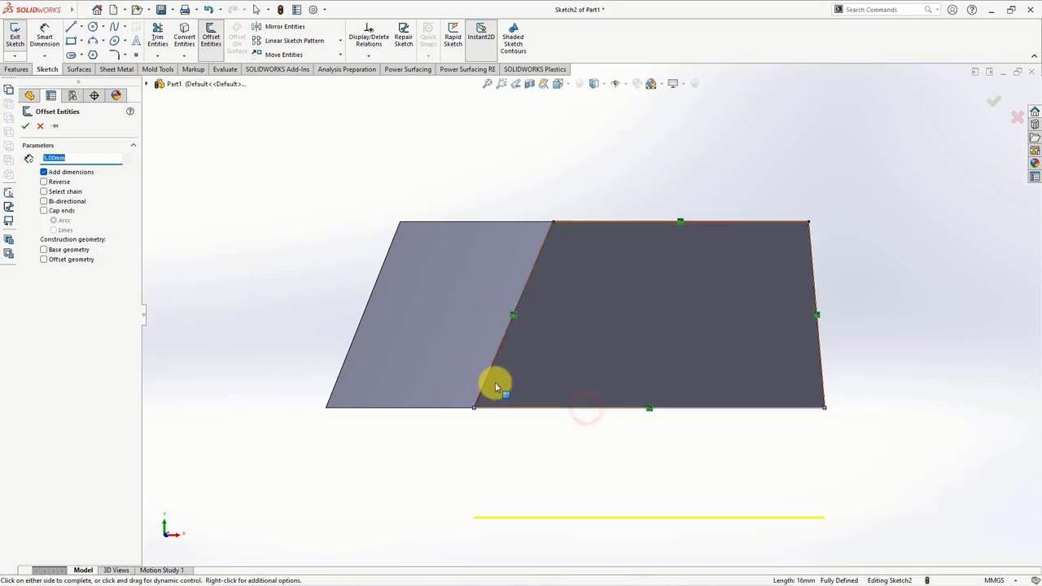
click(44, 181)
click(25, 126)
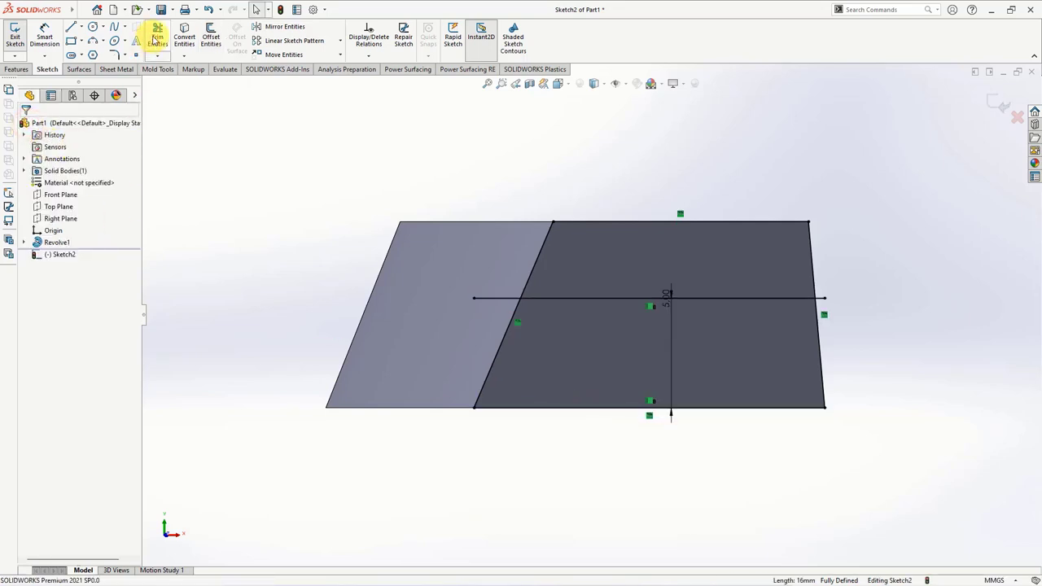
Step: Trim the offset line to the face's slanted side edges and close the end-face sketch
click(155, 41)
click(38, 242)
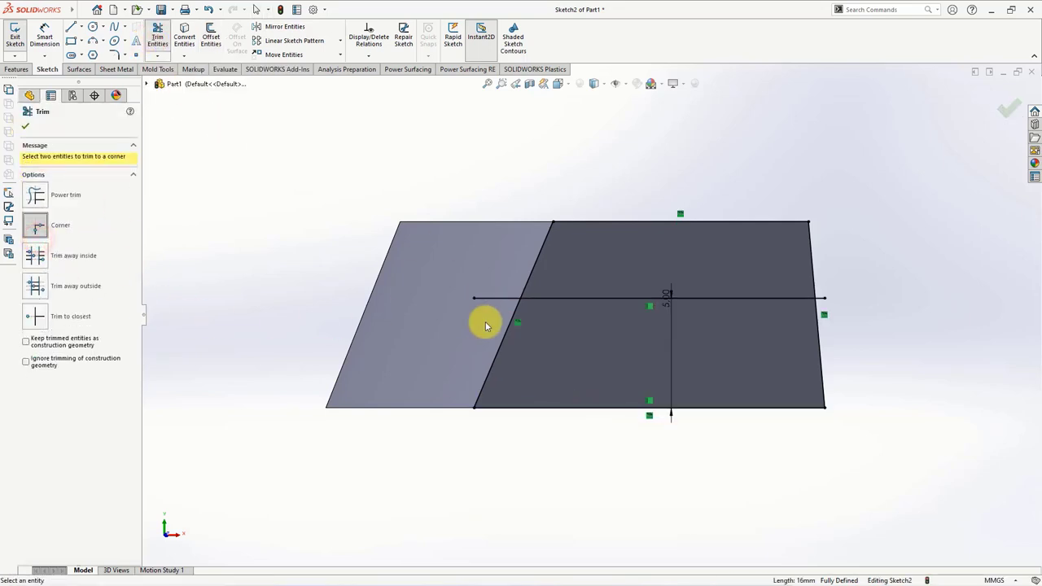
click(509, 326)
click(554, 297)
click(818, 335)
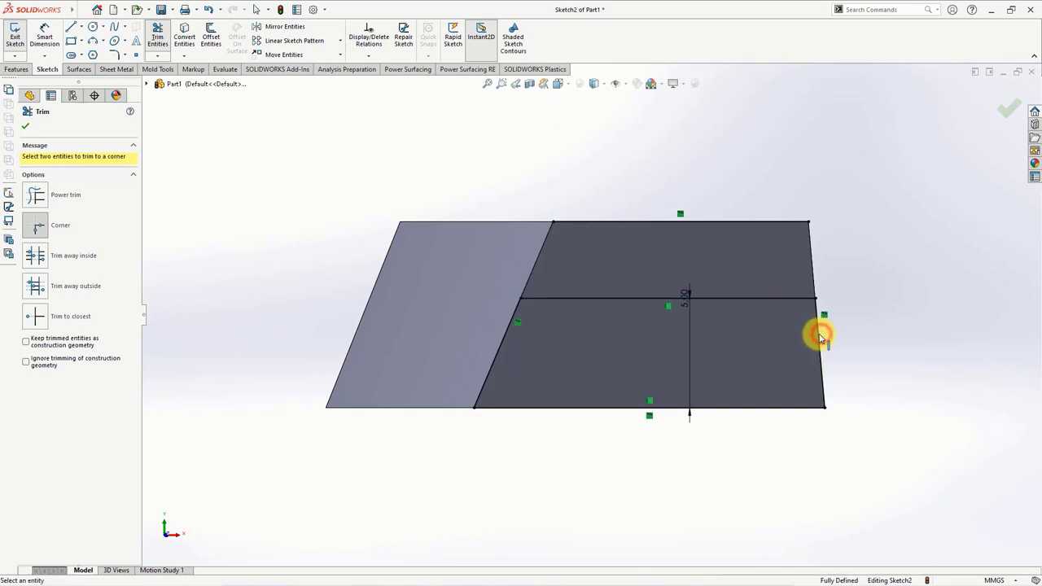
click(26, 127)
click(574, 222)
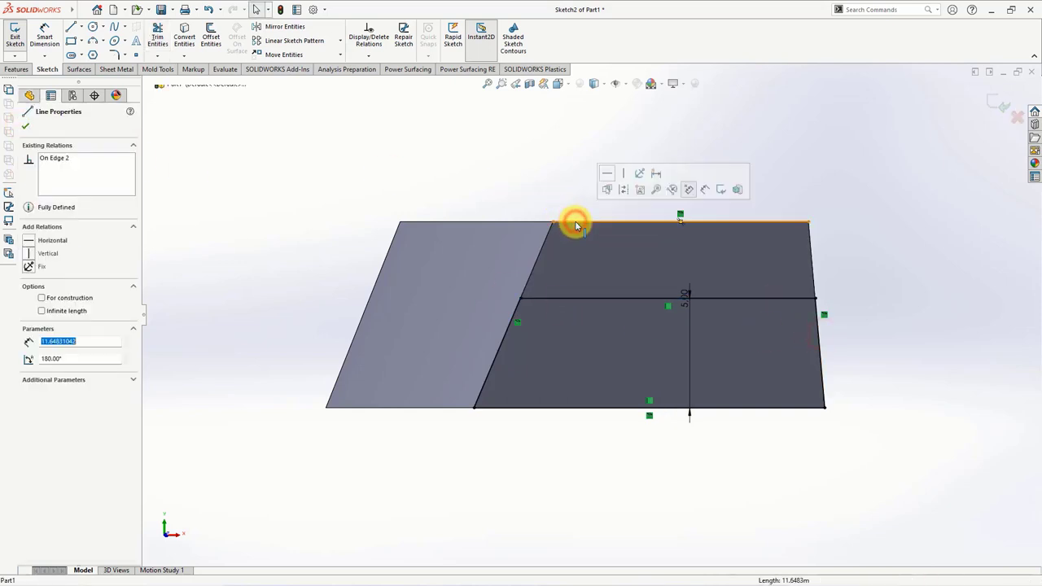
right_click(575, 222)
click(583, 238)
key(Escape)
key(z)
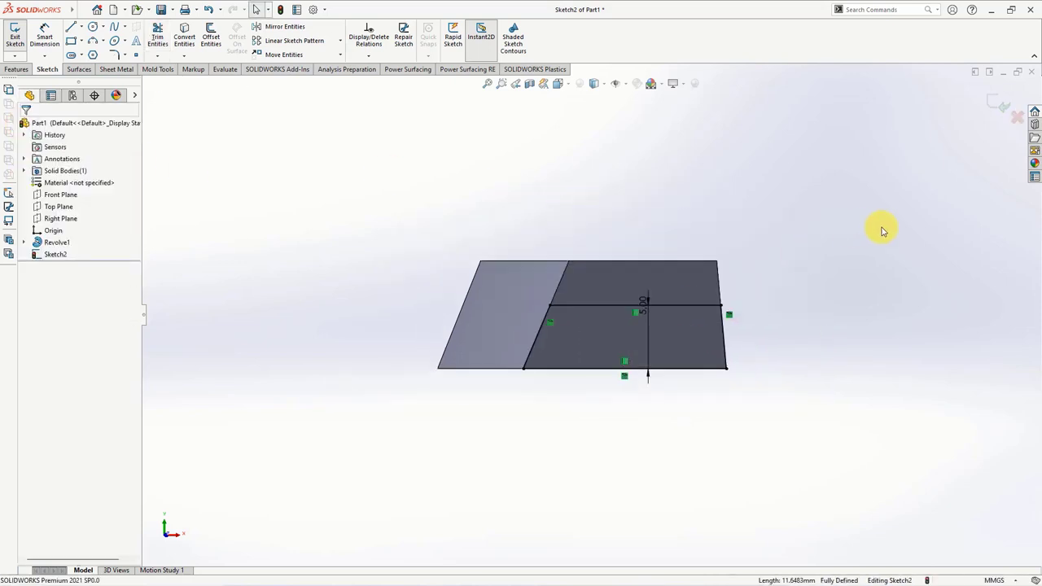
click(996, 106)
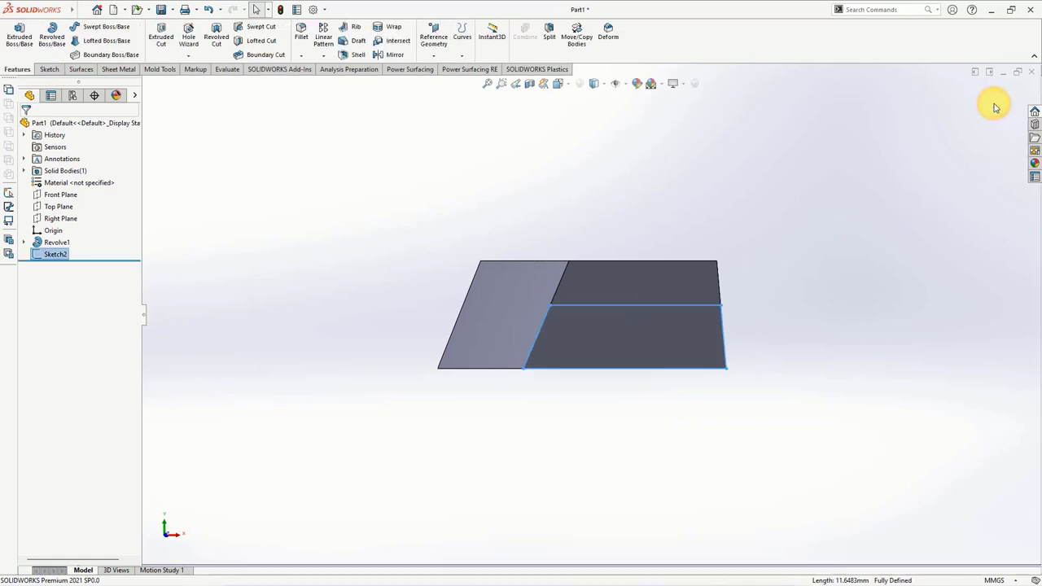
Step: Split the end face with the offset-line sketch
click(462, 54)
click(480, 67)
click(609, 289)
right_click(606, 287)
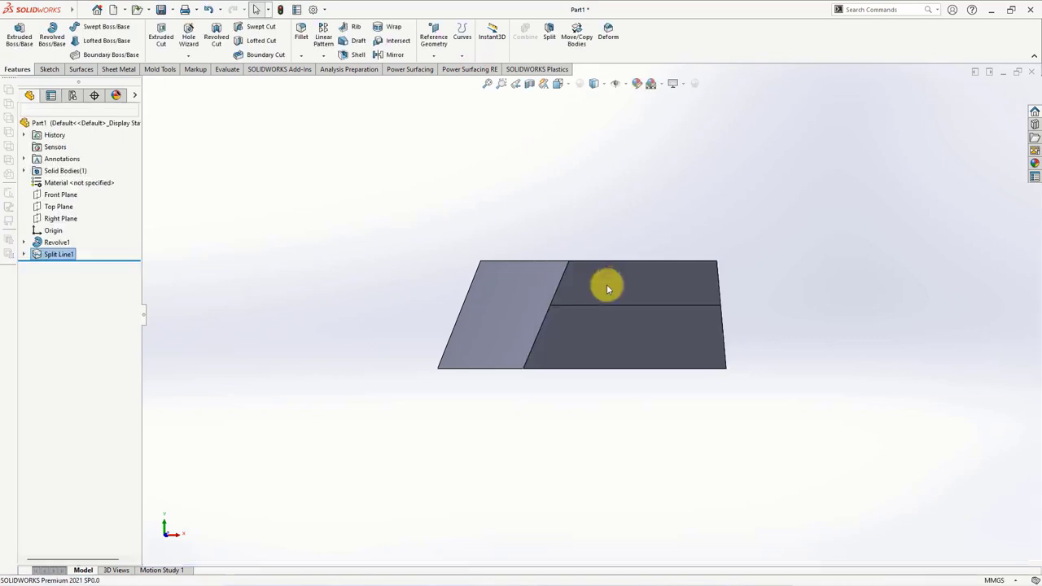
middle_drag(606, 287, 537, 208)
Step: Sketch on the Front Plane, converting Sketch2's offset lines into it
click(60, 195)
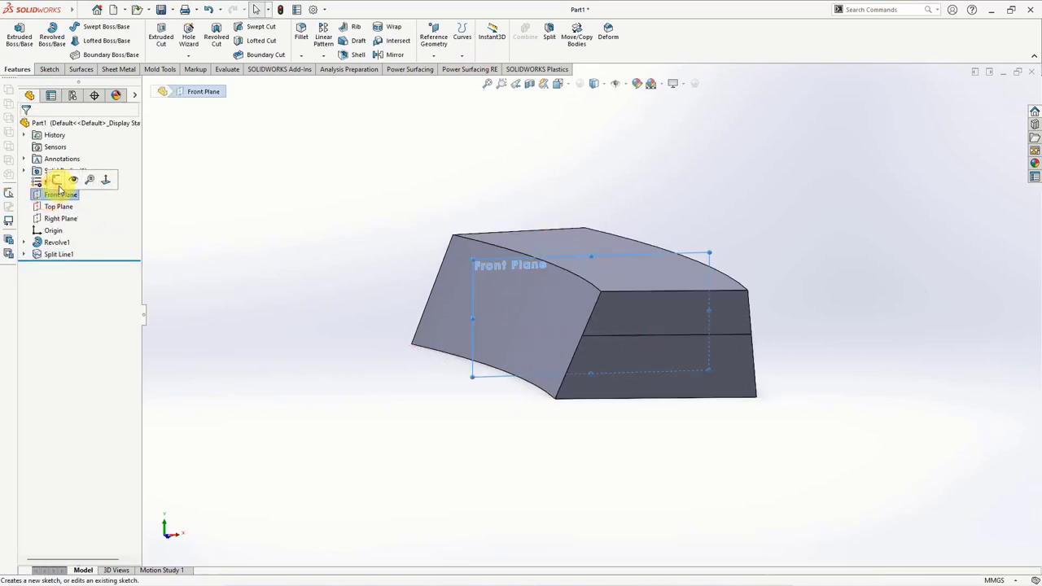
click(58, 185)
middle_drag(519, 284, 565, 330)
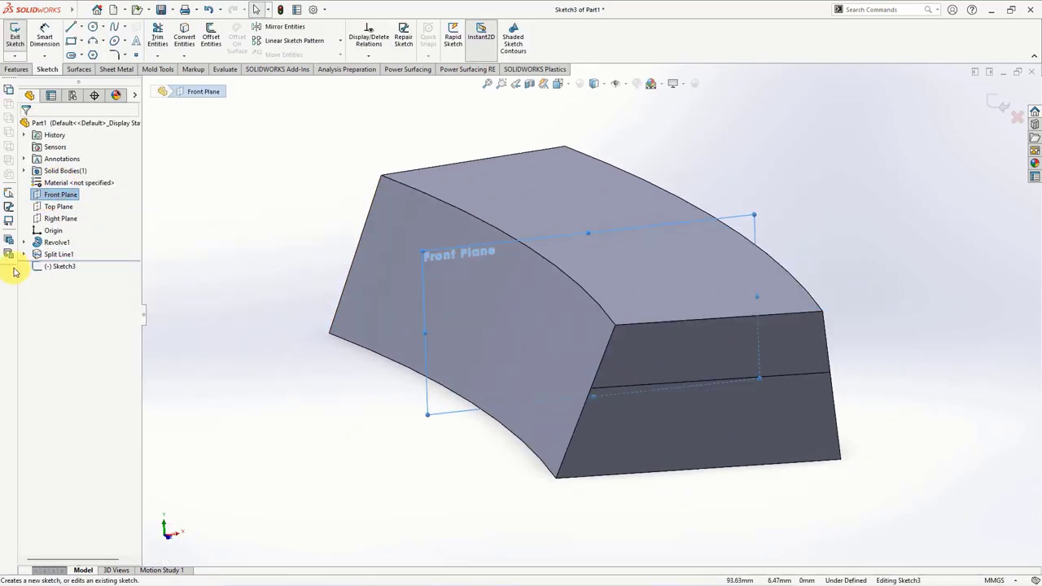
click(26, 255)
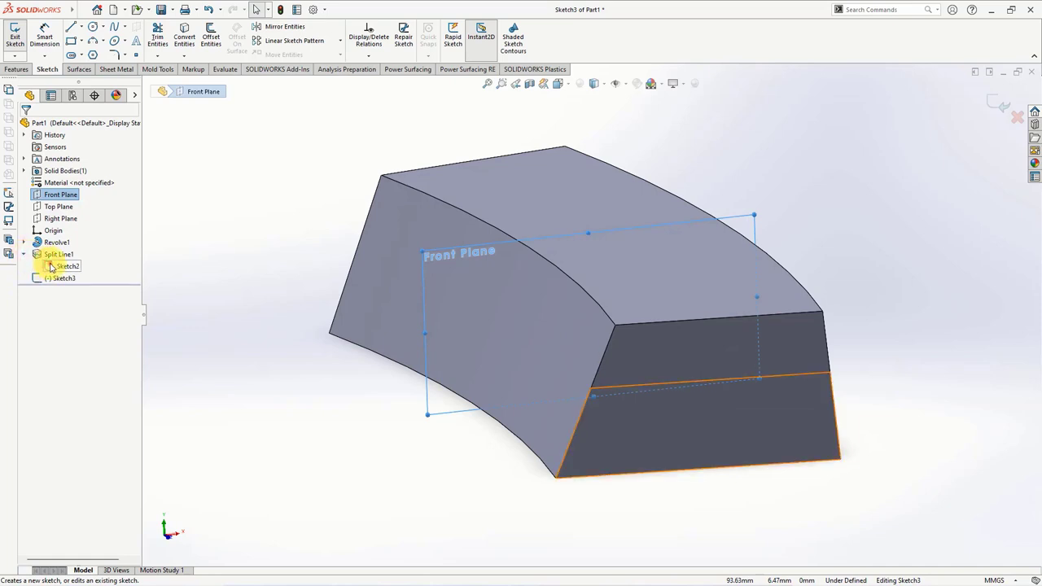
click(57, 266)
click(186, 45)
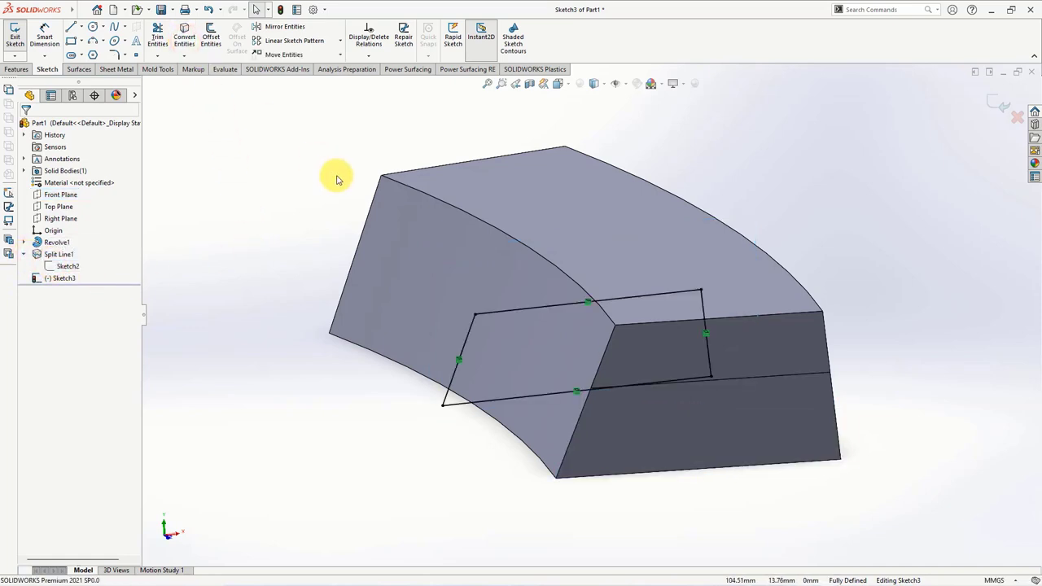
scroll(419, 241, down, 3)
mouse_move(337, 175)
middle_down()
mouse_move(418, 242)
mouse_move(426, 230)
middle_up()
click(367, 57)
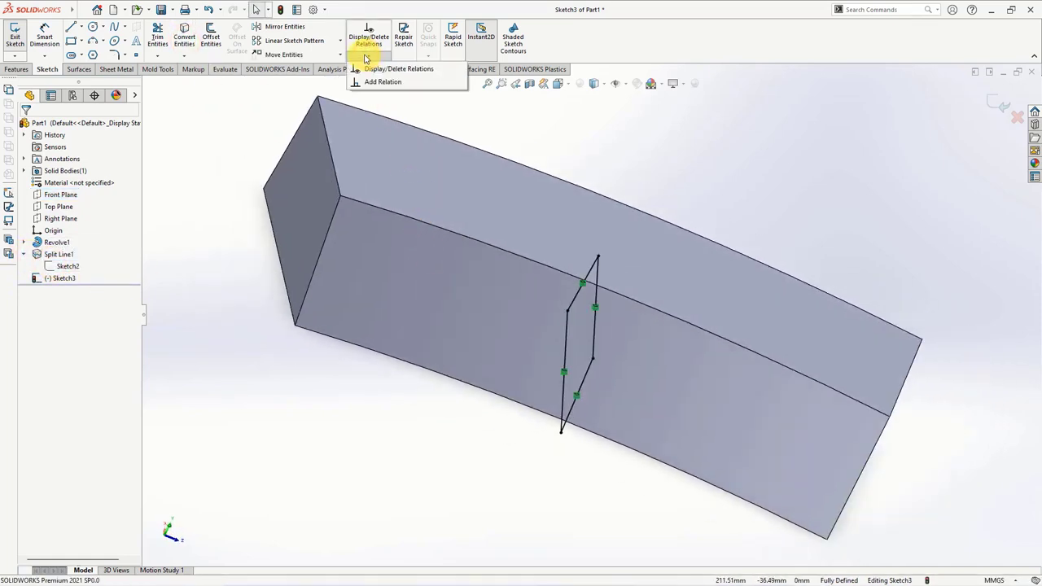
click(468, 116)
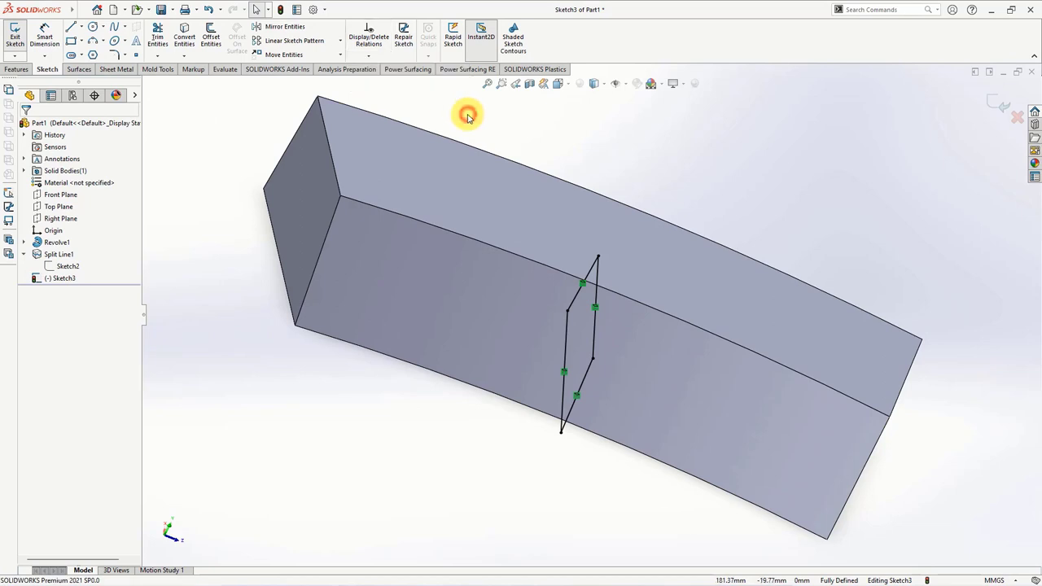
Step: Project the converted sketch as a split line onto the far end face
click(12, 70)
click(461, 52)
click(477, 70)
click(302, 200)
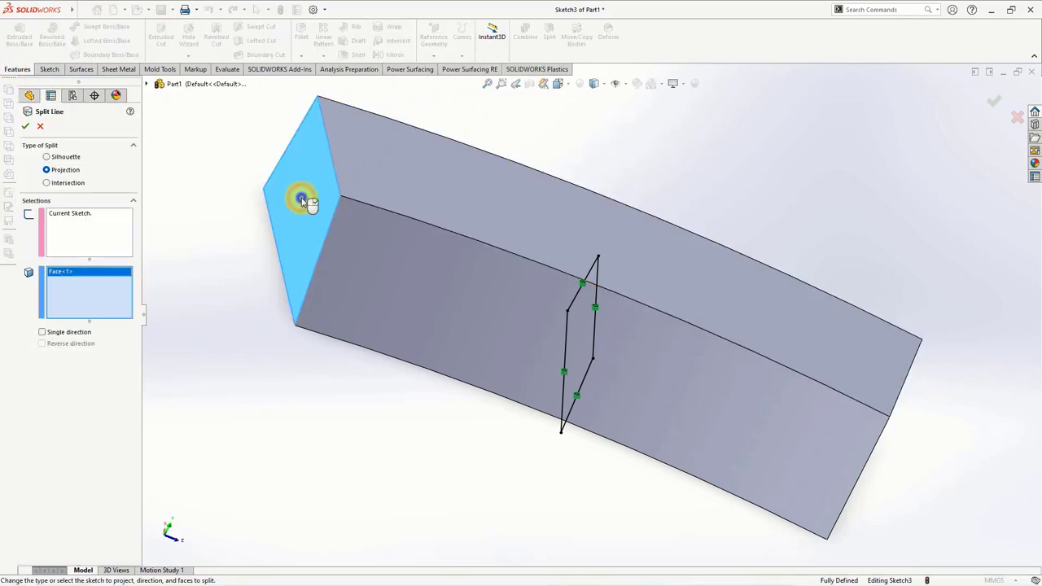
key(Return)
mouse_move(302, 198)
middle_down()
mouse_move(233, 240)
mouse_move(437, 319)
mouse_move(397, 272)
mouse_move(337, 267)
middle_up()
click(55, 196)
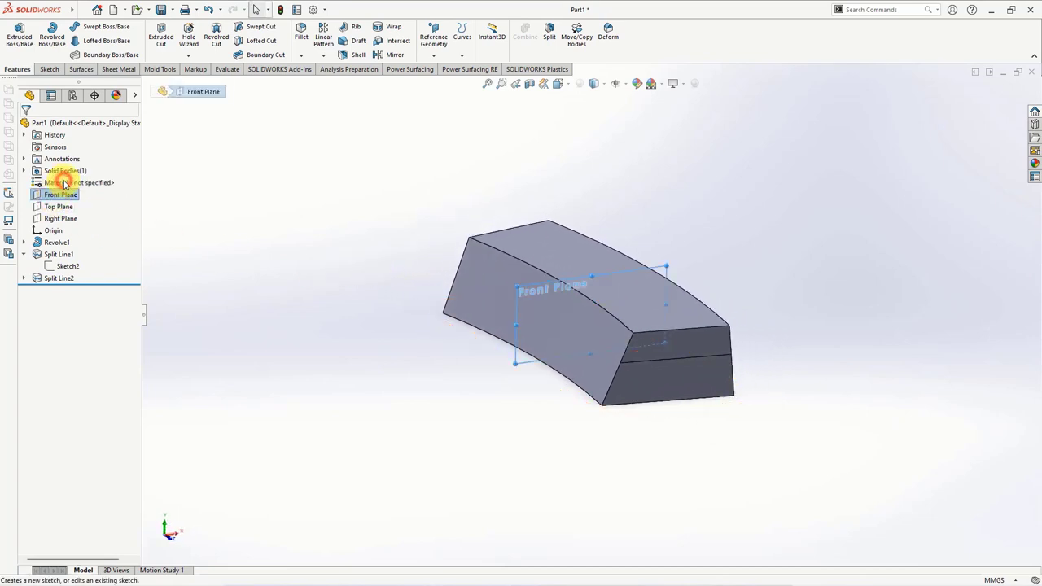
Step: On the Front Plane, draw two slanted lines from the split-line ends to the top corners
click(65, 184)
click(595, 84)
click(597, 161)
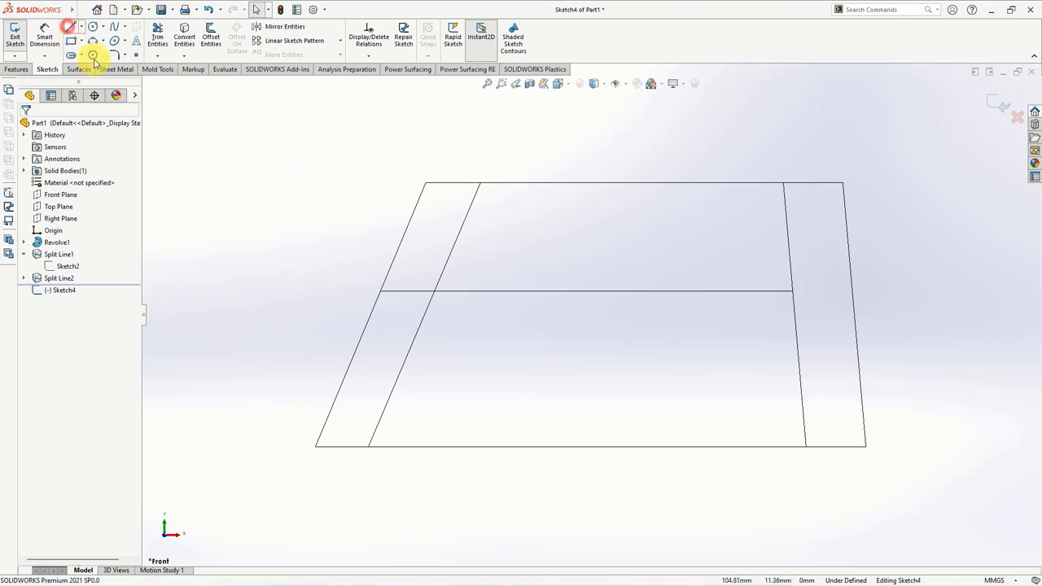
click(70, 27)
drag(379, 291, 481, 186)
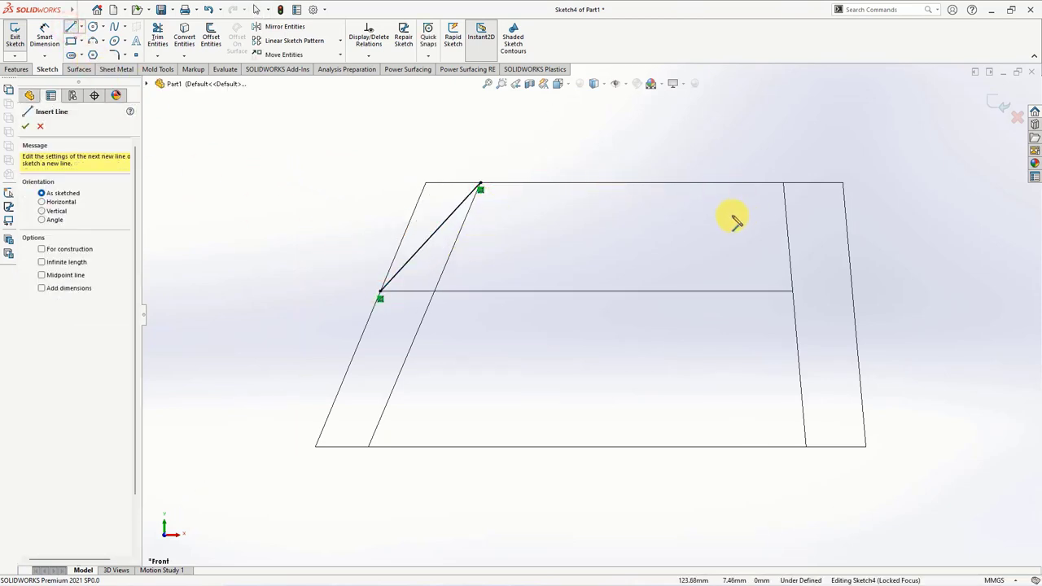
drag(844, 186, 794, 294)
key(Escape)
key(f)
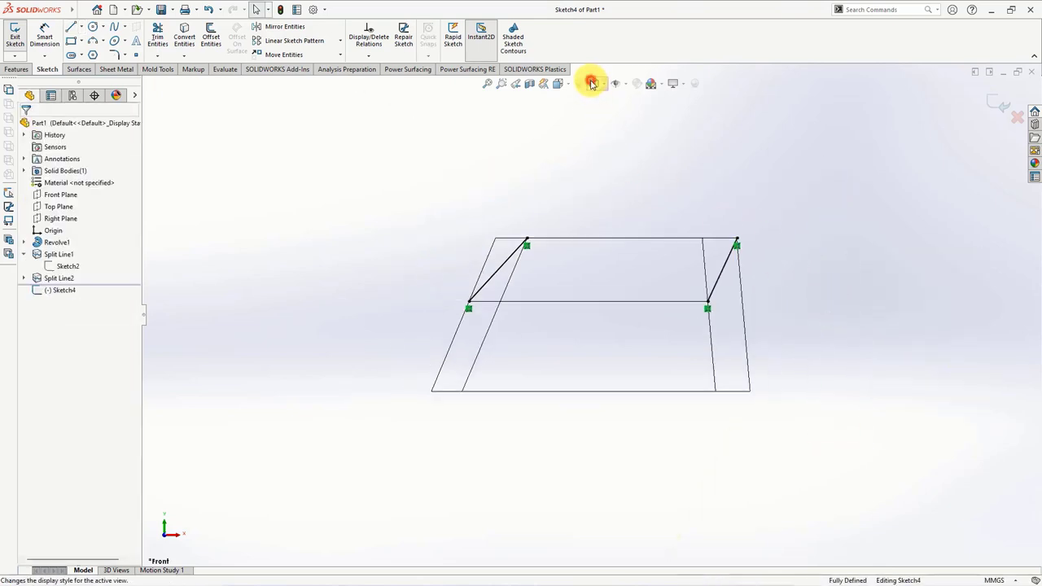
click(592, 83)
middle_drag(600, 158, 612, 187)
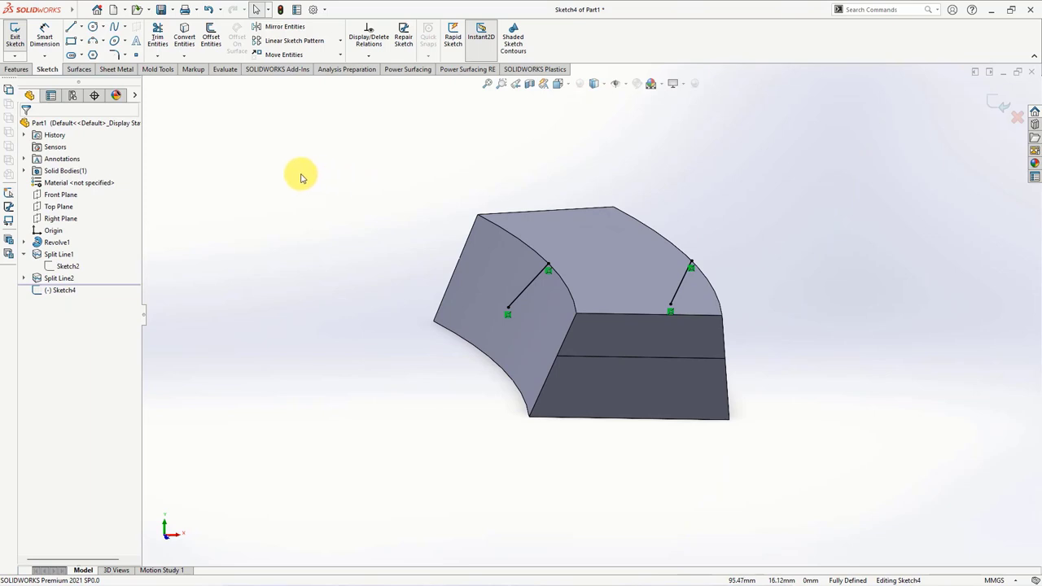
Step: Project the two slanted lines as a split line onto the wall's side faces
click(17, 69)
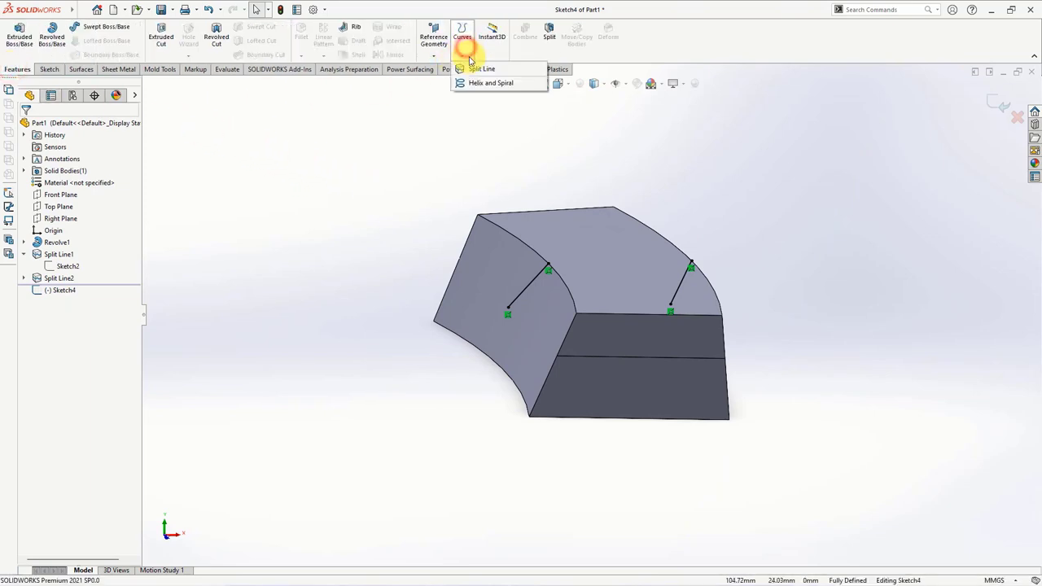
click(505, 269)
middle_drag(505, 269, 588, 305)
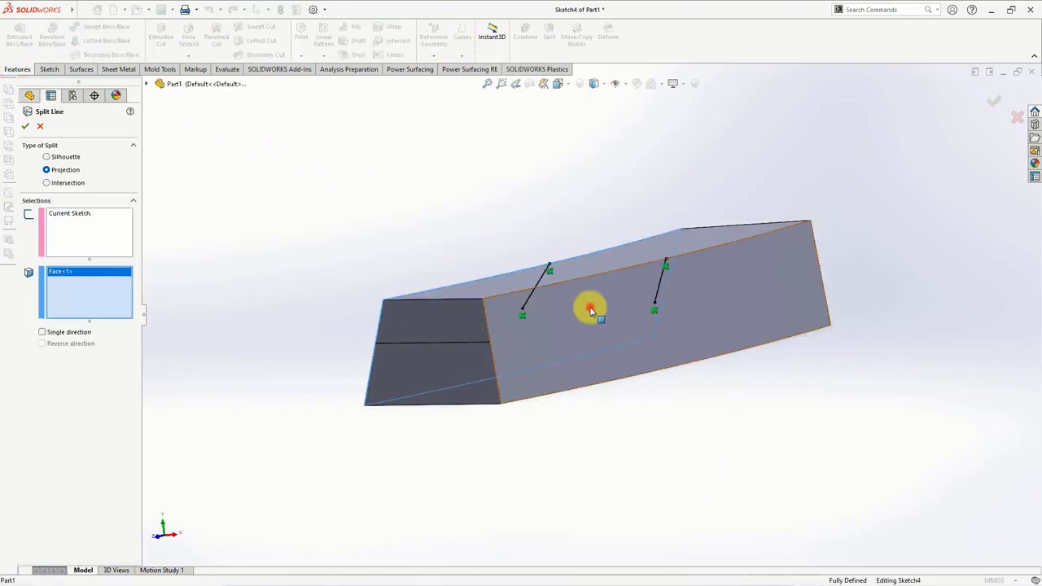
click(590, 306)
key(Return)
mouse_move(529, 228)
middle_down()
mouse_move(456, 223)
mouse_move(525, 225)
middle_up()
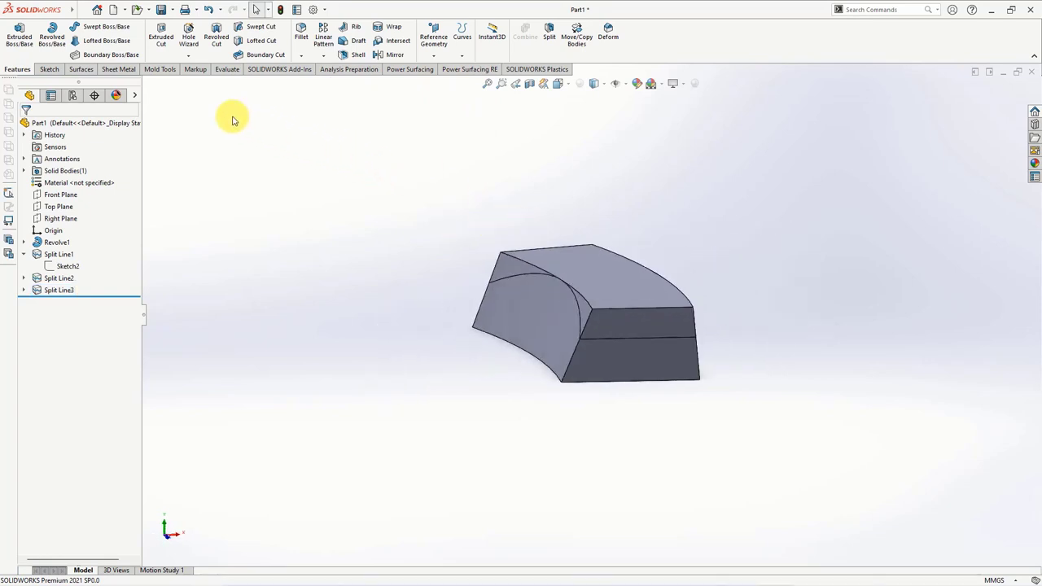
Step: Raise the segment's top face with an offset Move Face
click(156, 70)
click(234, 59)
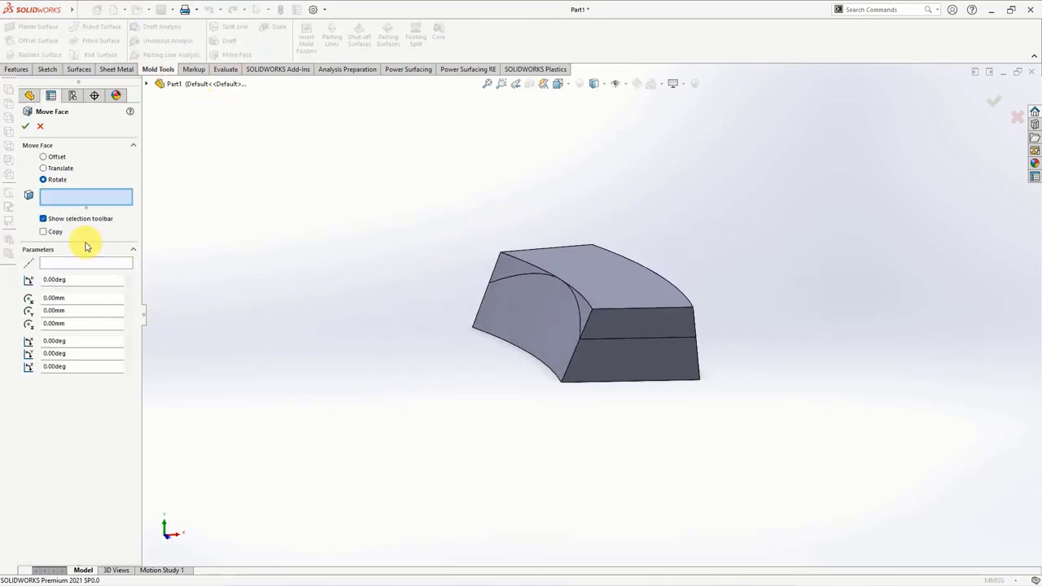
click(56, 157)
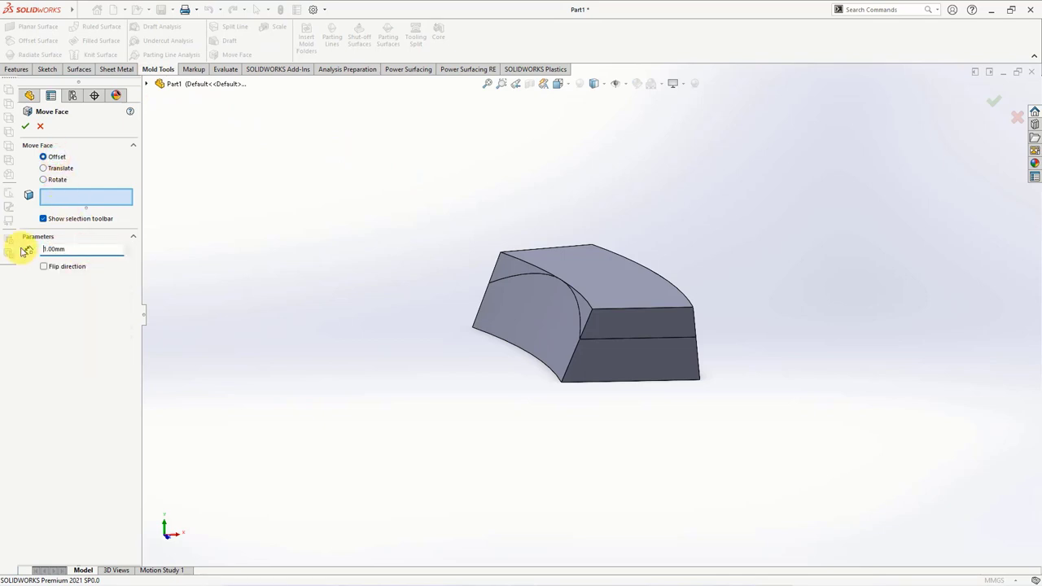
click(611, 279)
right_click(611, 280)
click(521, 200)
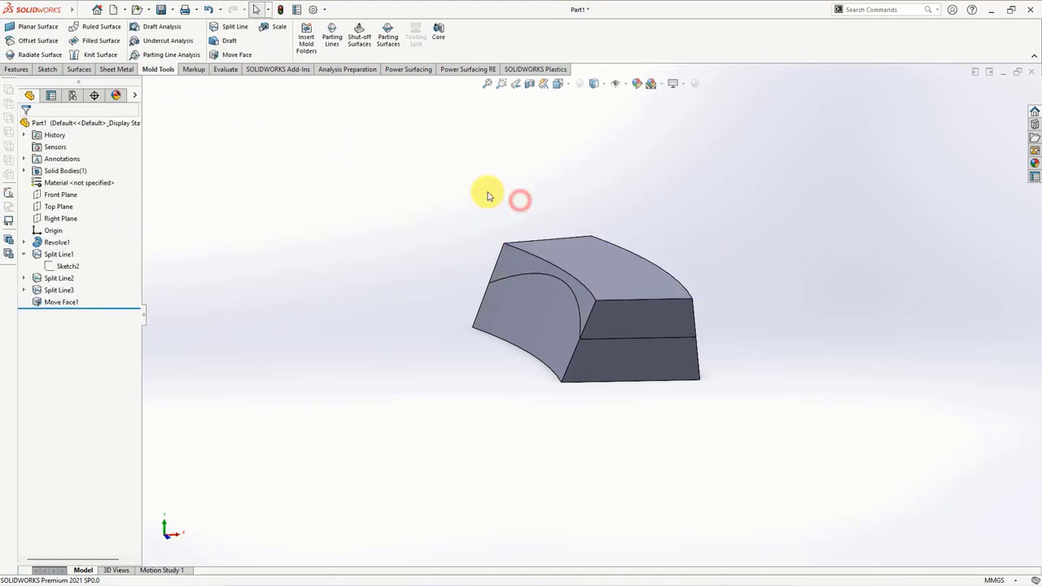
Step: Build a lofted surface using the curved split edges as profiles and two side edges as guides
click(80, 70)
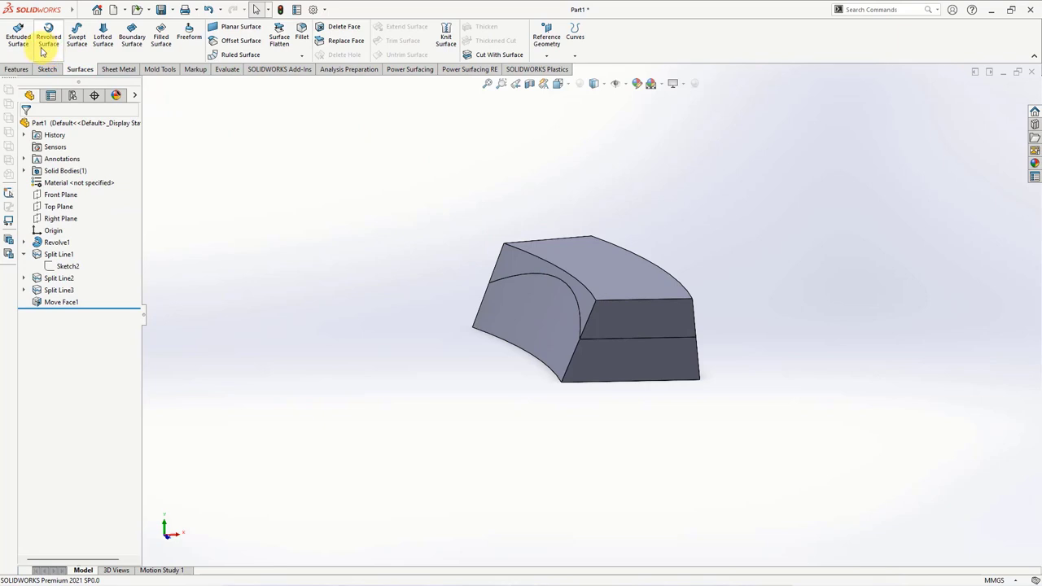
click(101, 40)
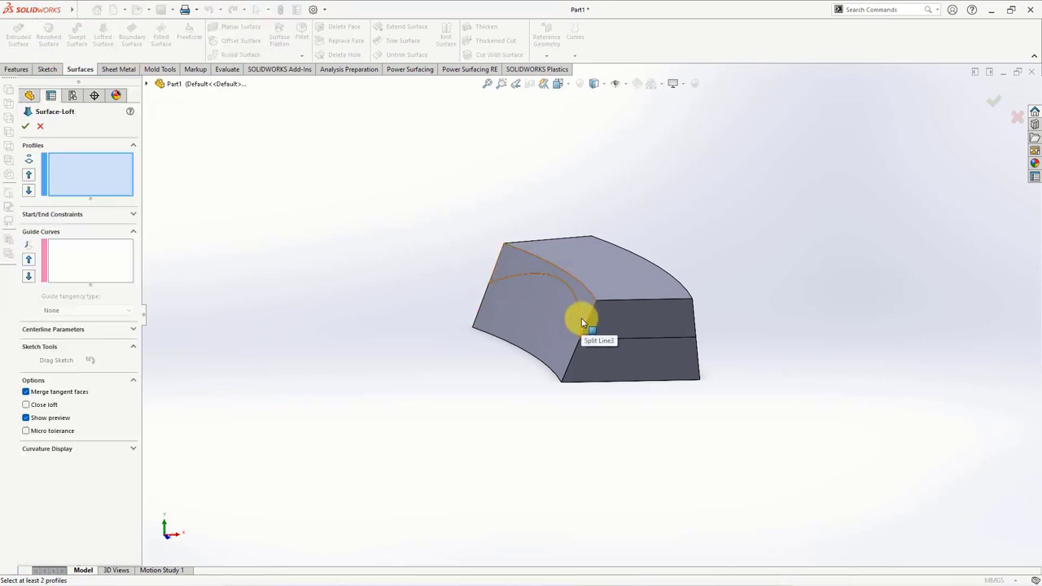
middle_drag(579, 317, 615, 336)
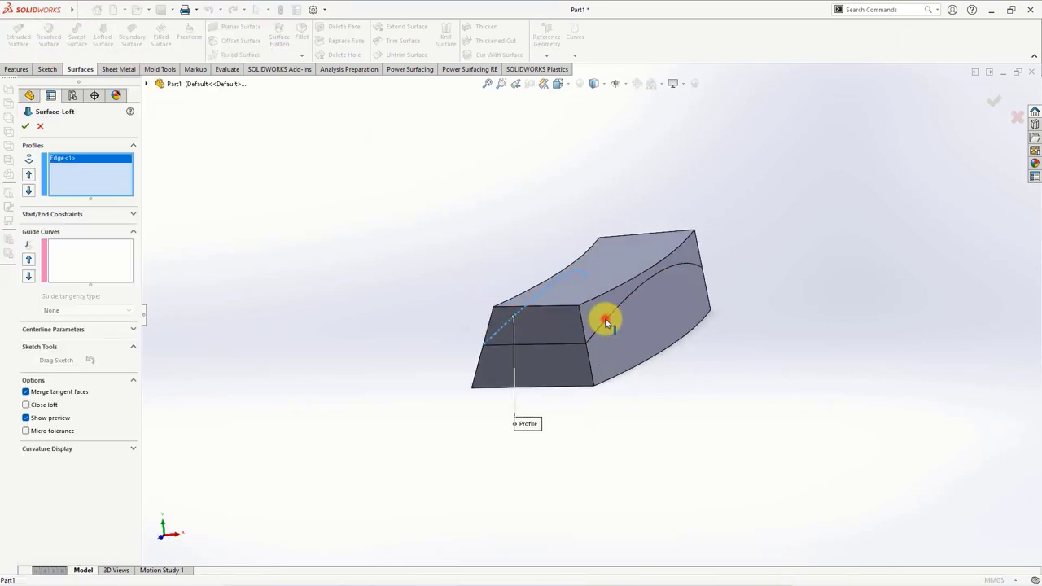
click(605, 322)
click(101, 260)
click(517, 349)
mouse_move(518, 348)
middle_down()
mouse_move(681, 328)
mouse_move(689, 308)
mouse_move(814, 285)
middle_up()
click(689, 300)
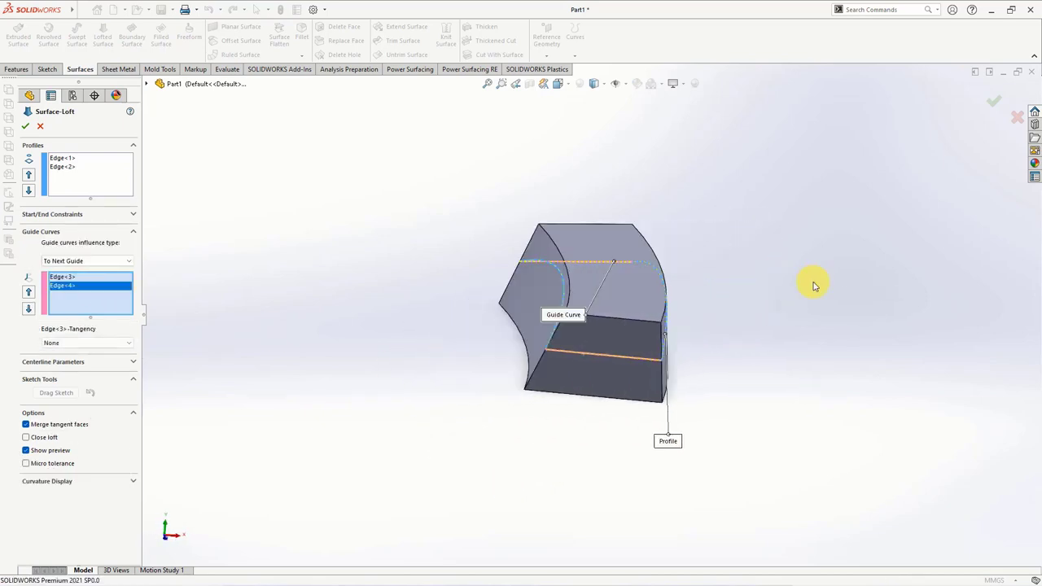
click(993, 103)
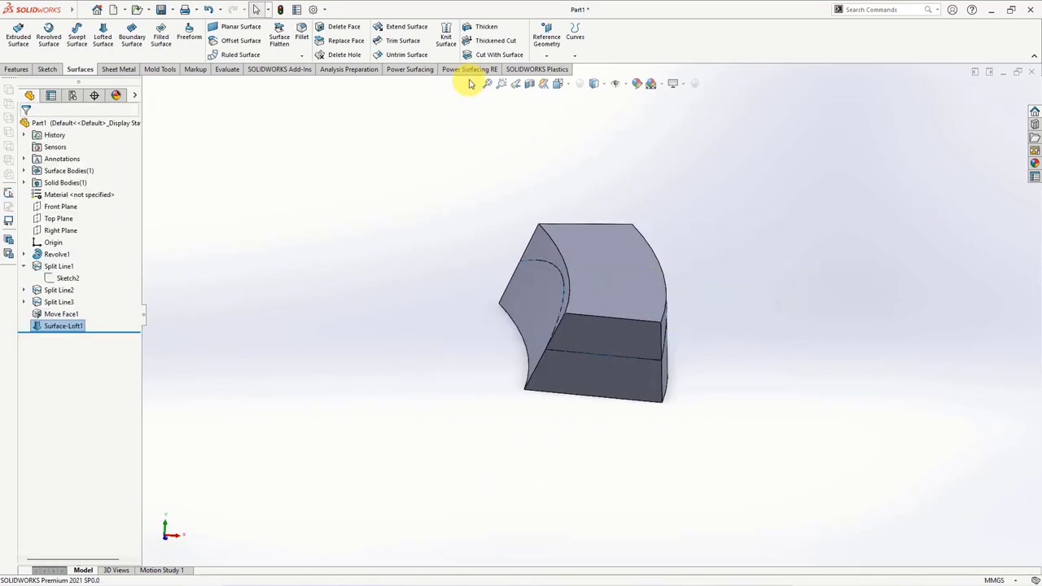
Step: Trim the block with Surface-Loft1 using Cut With Surface, then hide the lofted surface body
middle_drag(514, 184, 600, 235)
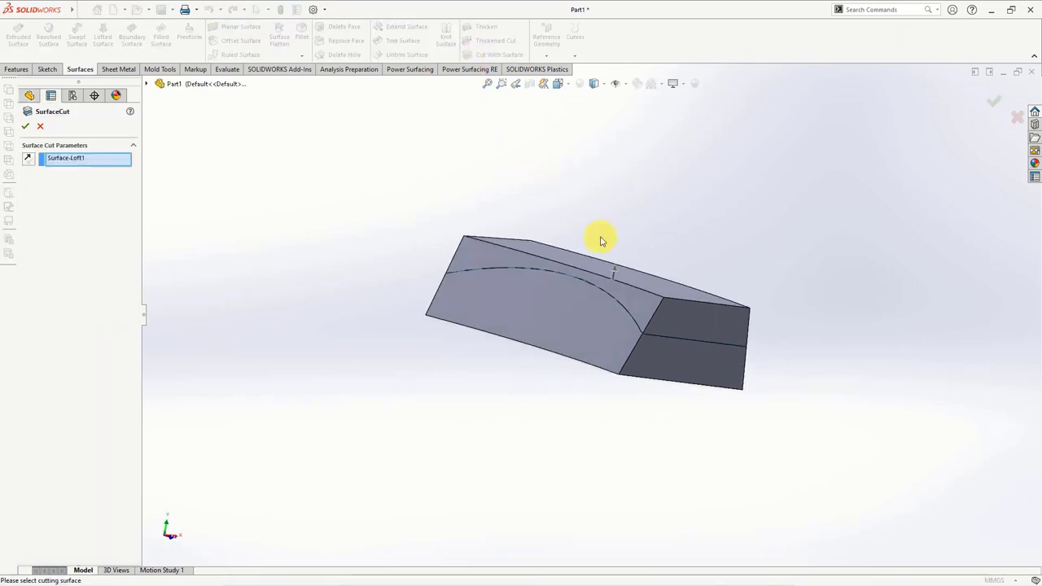
click(26, 127)
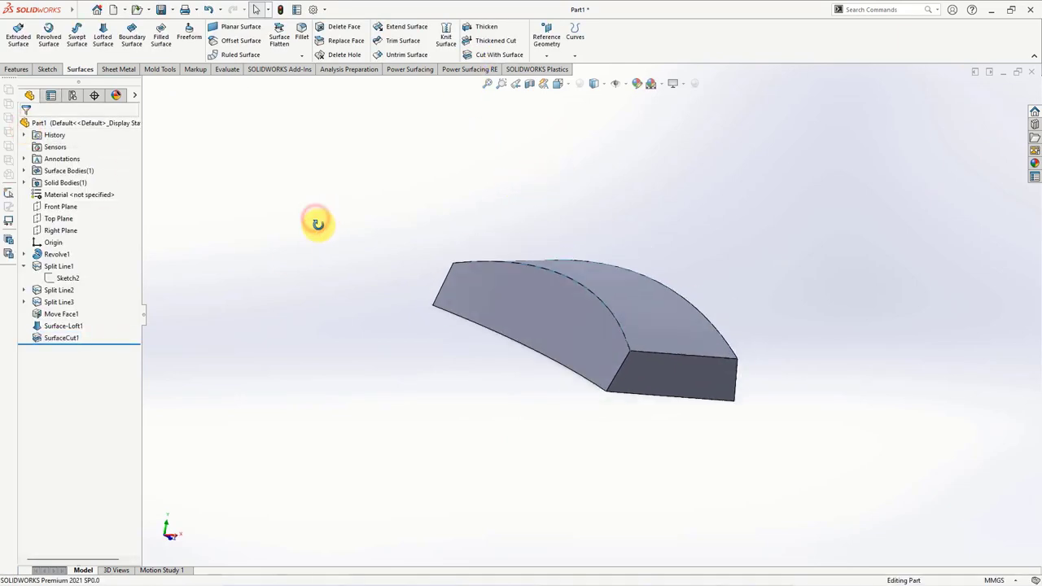
click(80, 157)
scroll(414, 233, up, 2)
scroll(486, 219, up, 3)
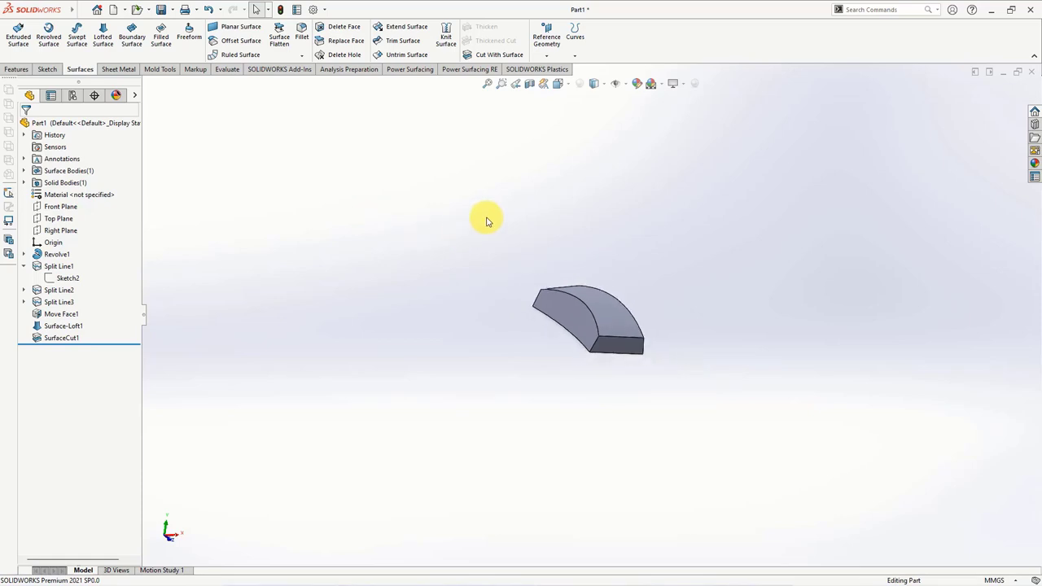
Step: Create a reference axis where the Front Plane and Right Plane intersect
middle_drag(483, 216, 470, 220)
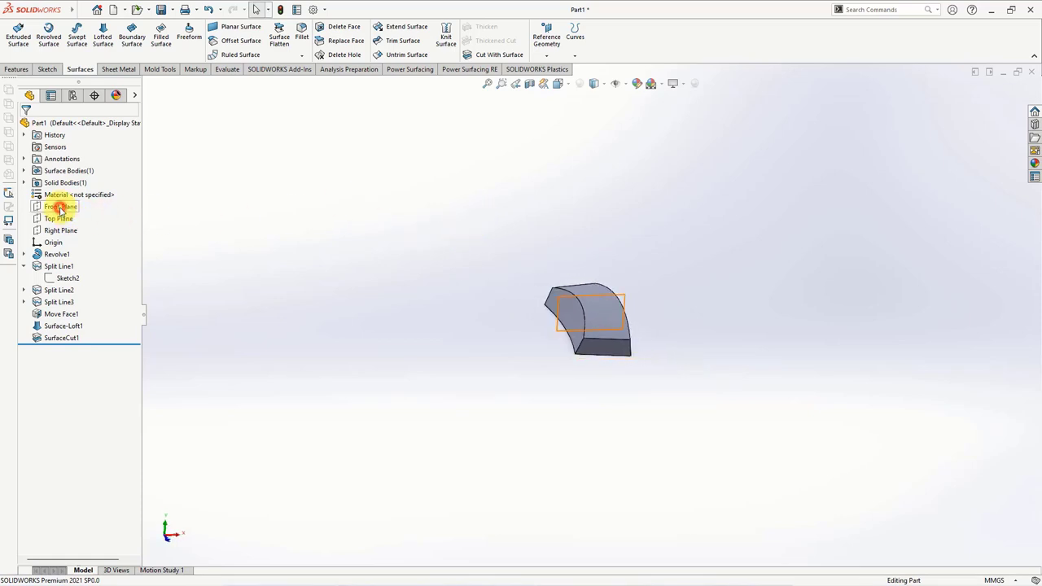
click(60, 208)
ctrl+click(57, 231)
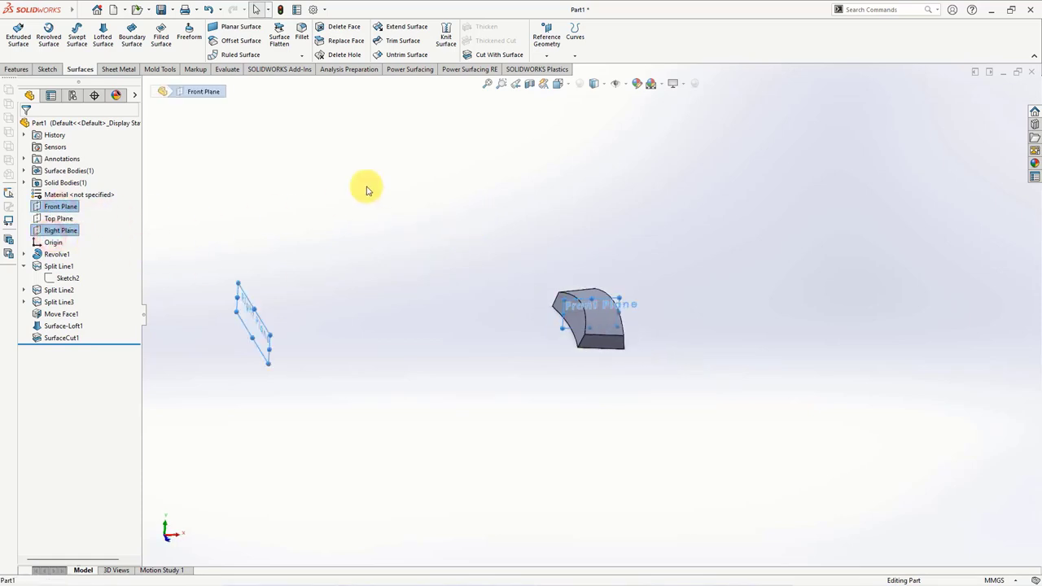
click(17, 70)
click(434, 47)
click(441, 81)
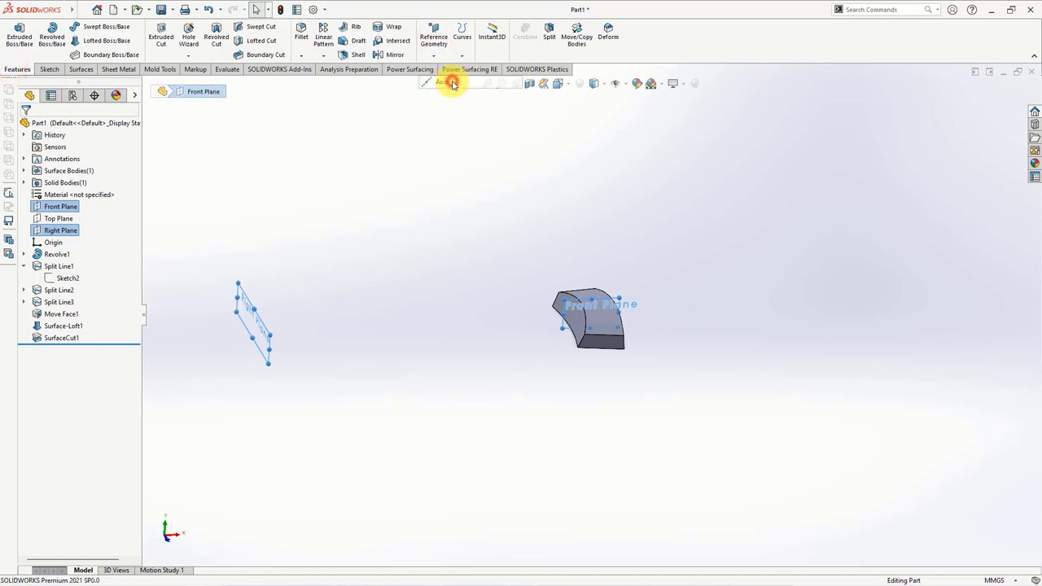
Step: Finish Axis1, then pattern the SurfaceCut1 body 18 times equally over 360° around it
click(24, 131)
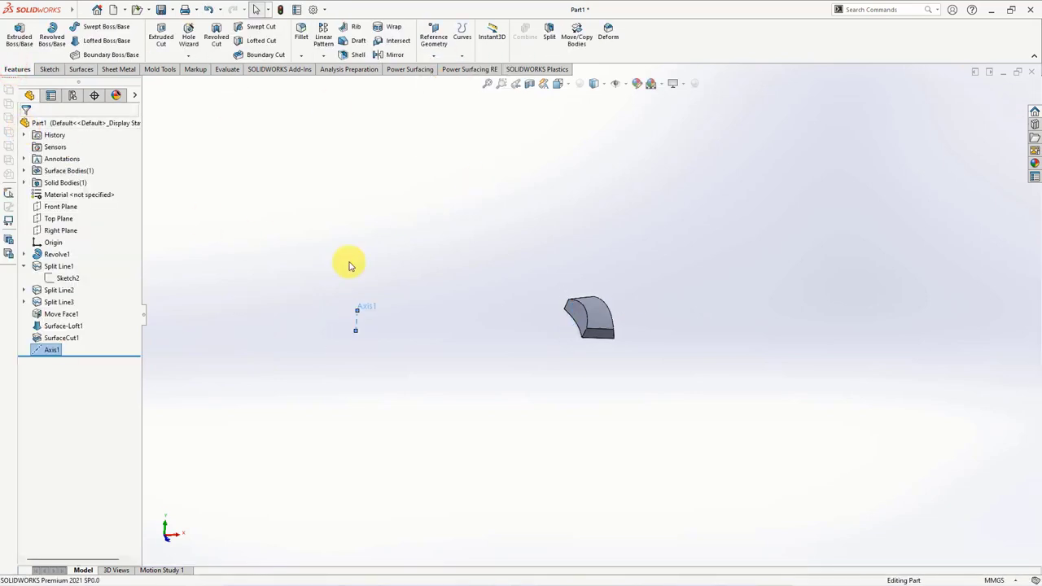
click(324, 57)
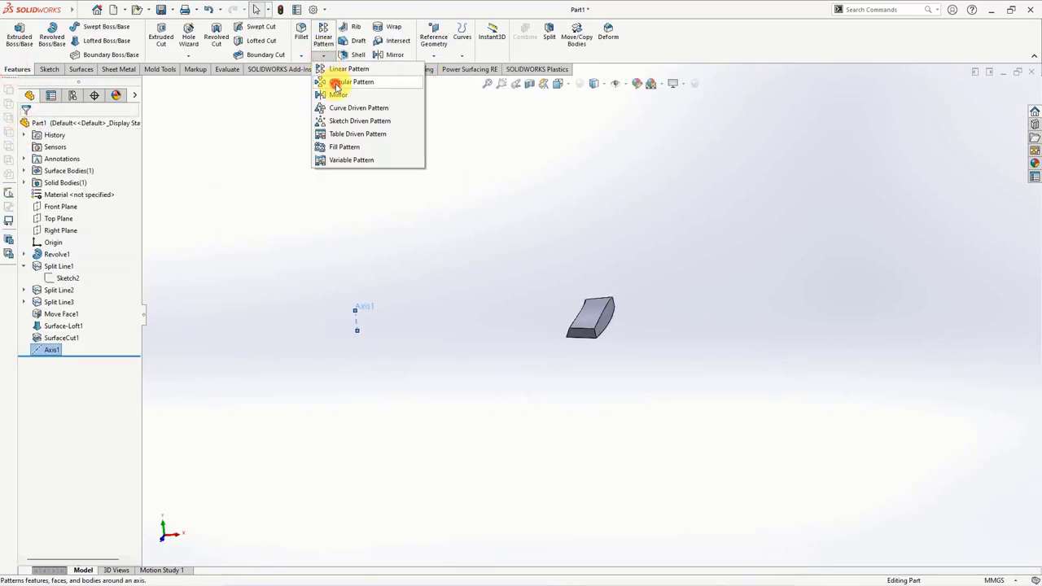
click(333, 82)
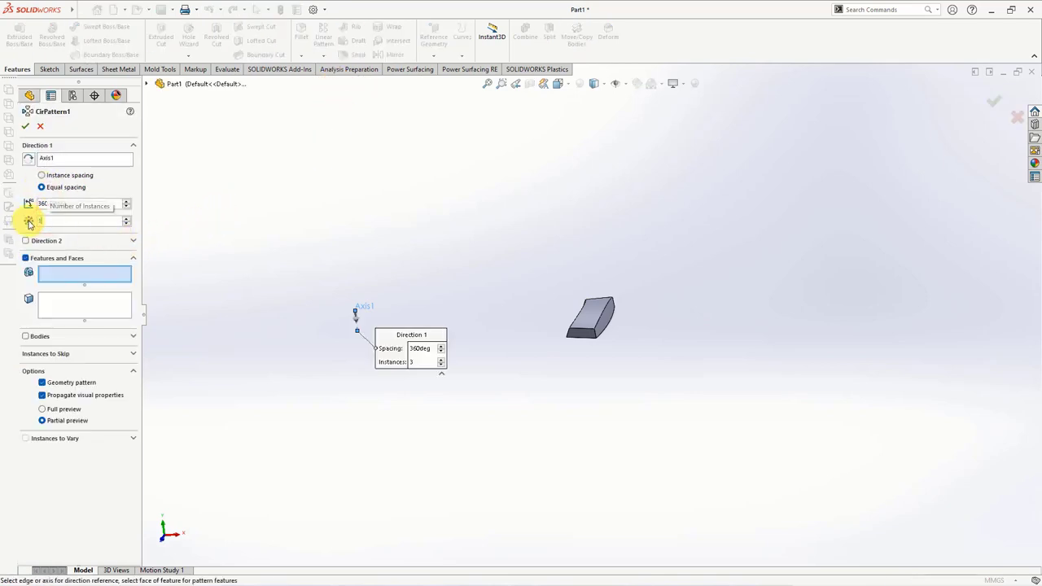
click(27, 337)
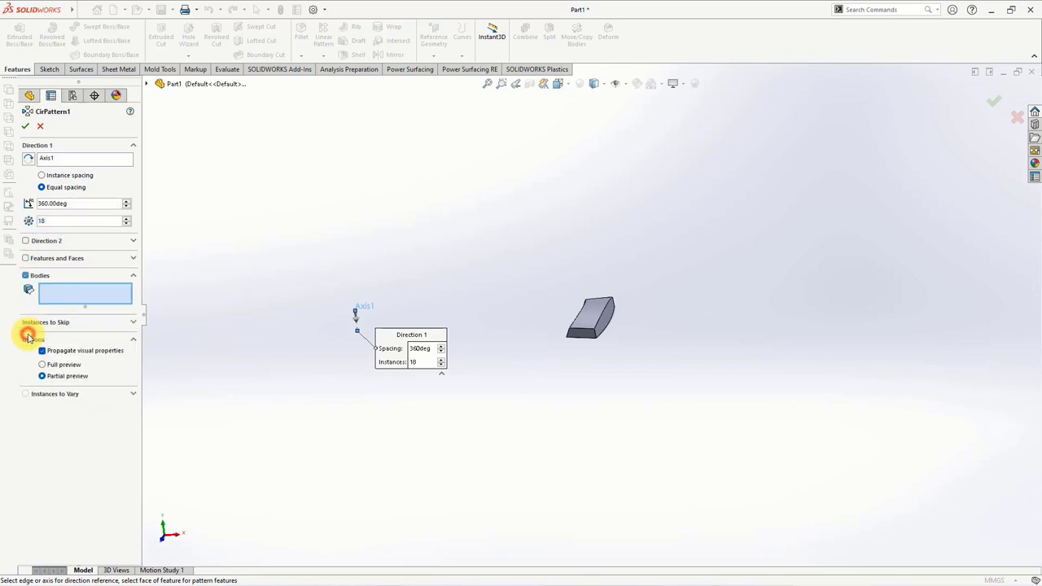
click(602, 319)
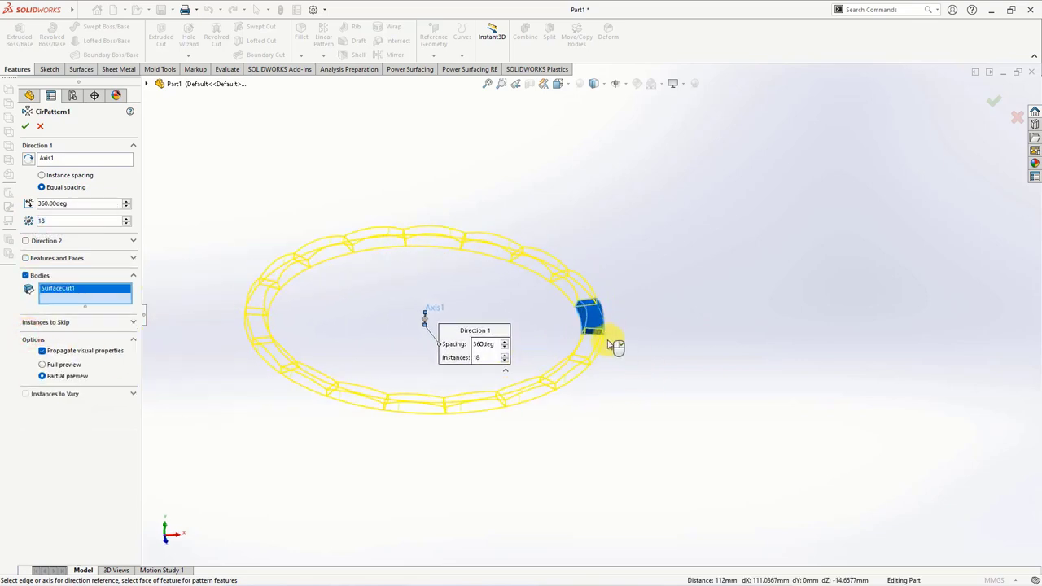
click(26, 126)
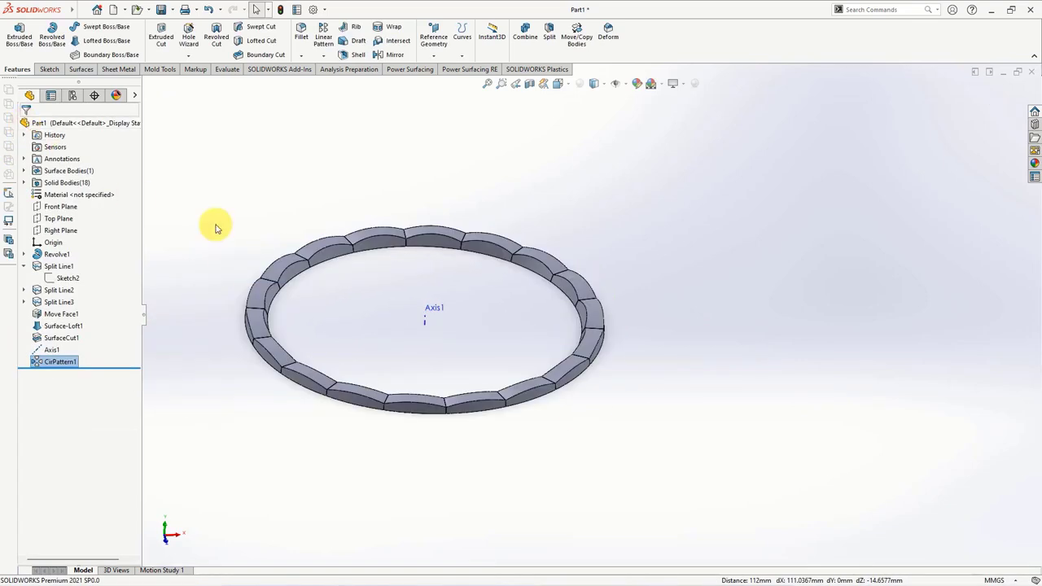
Step: Combine bodies SurfaceCut1 through CirPattern1[17] with Add into a single solid
click(255, 222)
click(526, 40)
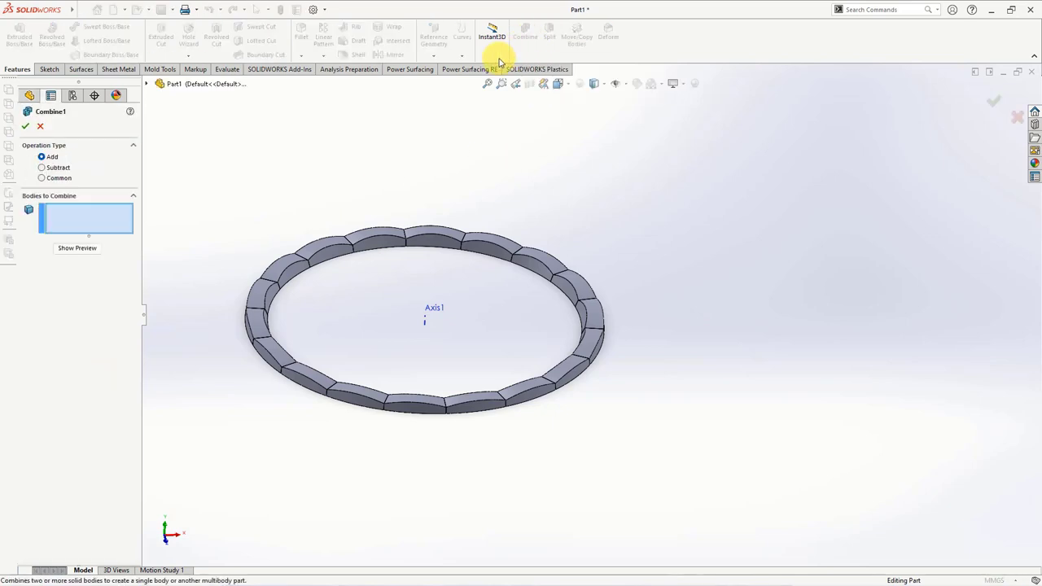
click(146, 85)
click(159, 143)
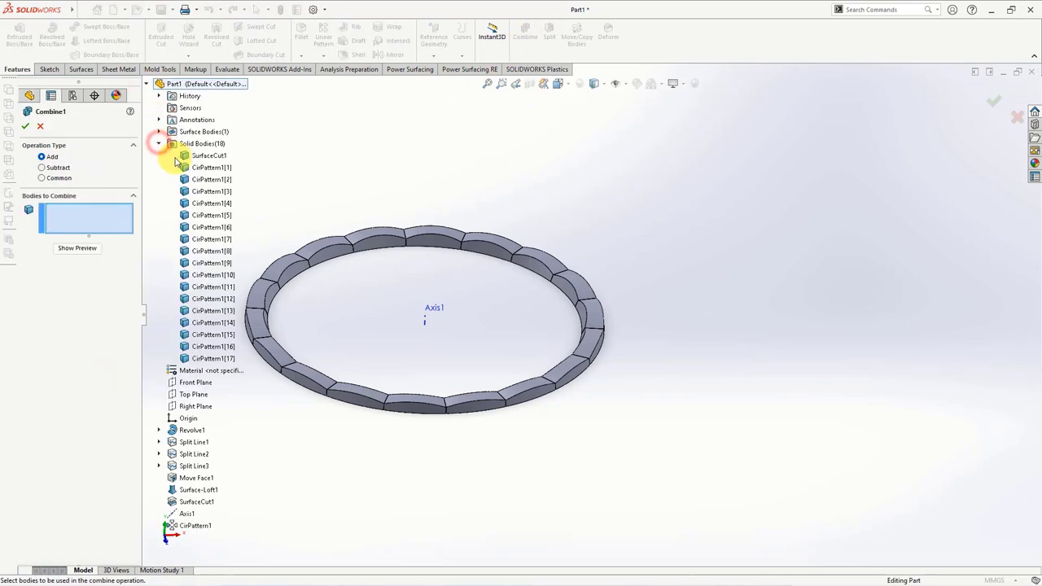
click(192, 154)
shift+click(196, 359)
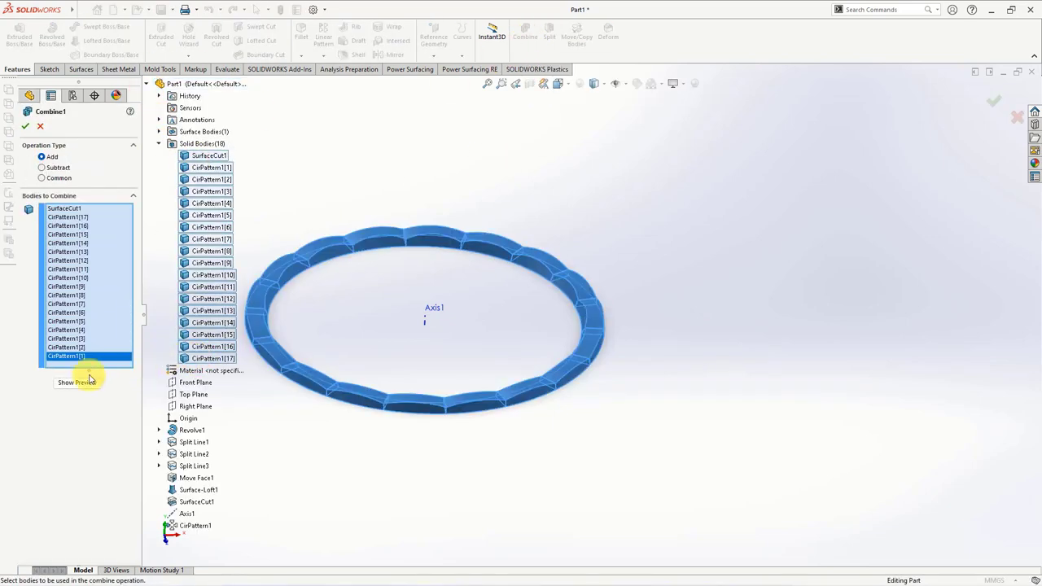
click(85, 383)
click(24, 129)
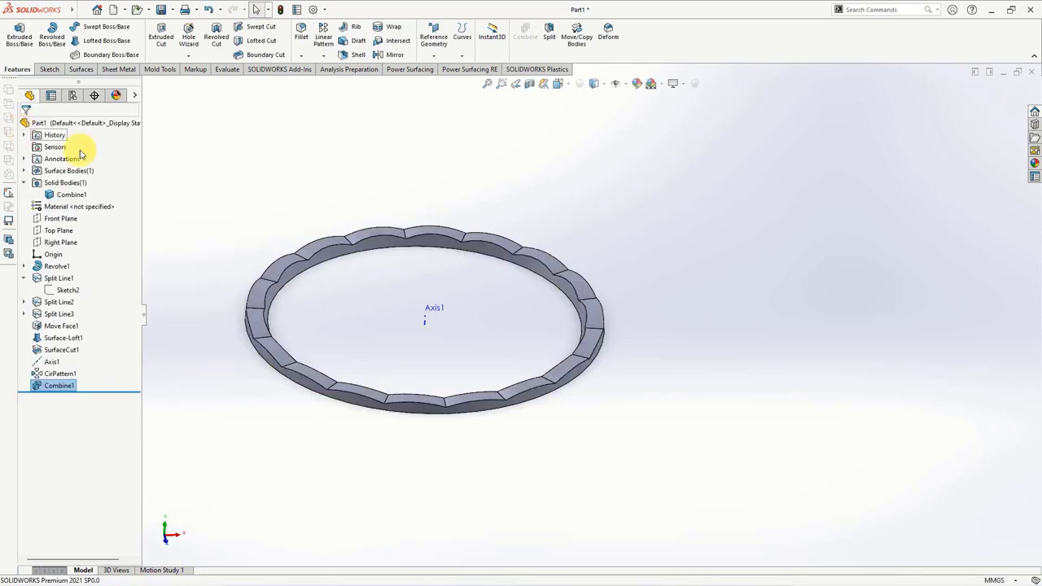
Step: Fillet all joint edges between ring segments with a 2 mm radius
click(301, 34)
text(2.00mm)
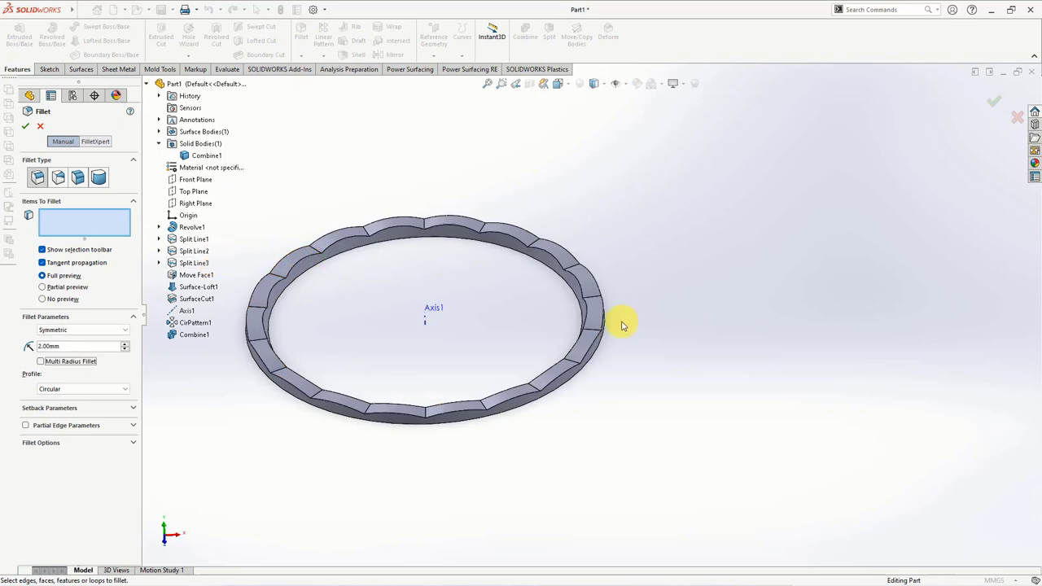
scroll(602, 324, down, 3)
scroll(569, 325, down, 2)
click(581, 283)
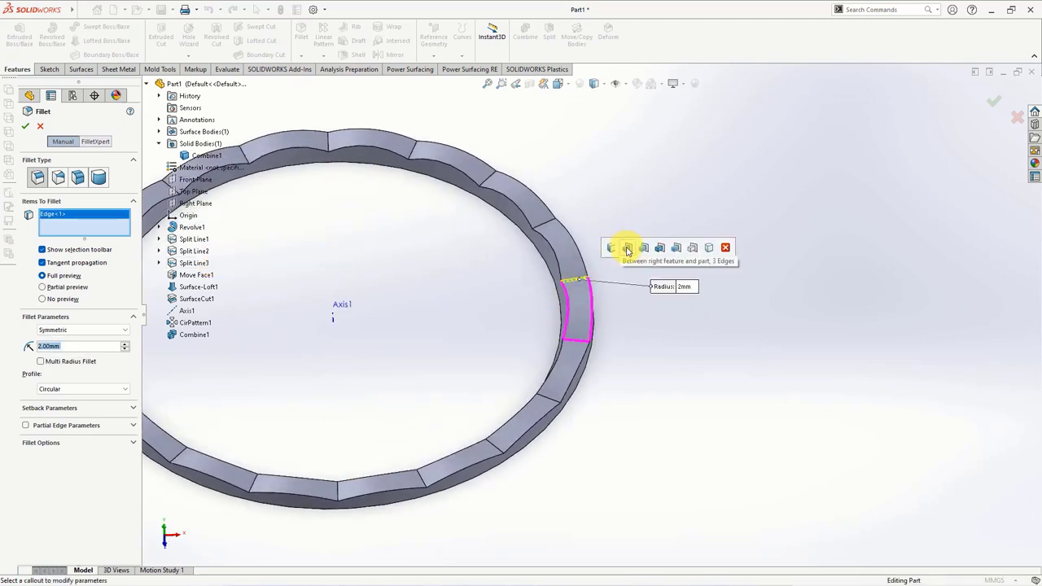
click(610, 247)
scroll(611, 253, up, 3)
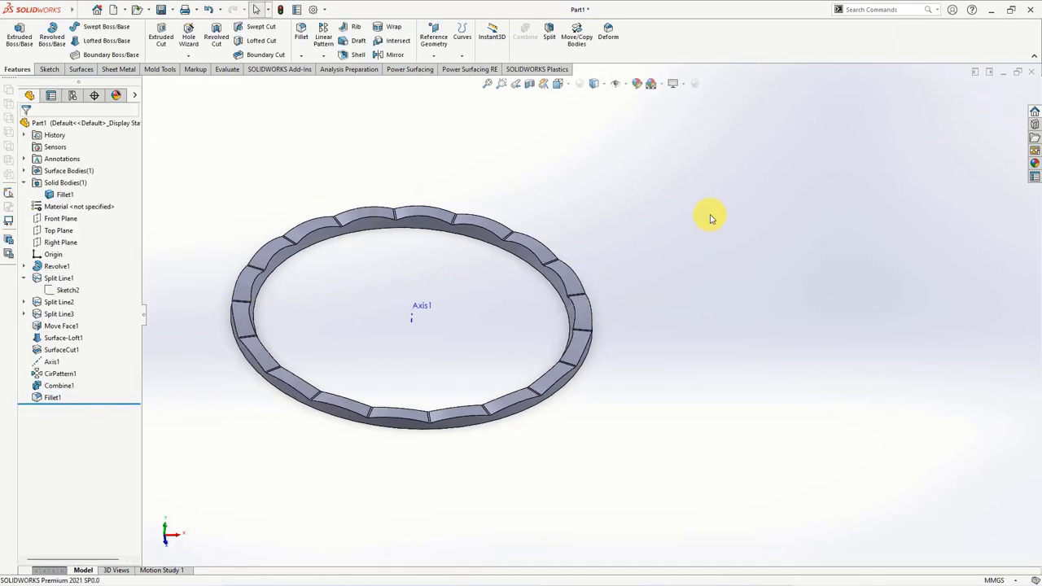
Step: Fillet both rim edges of the ring with a 7 mm radius
click(300, 37)
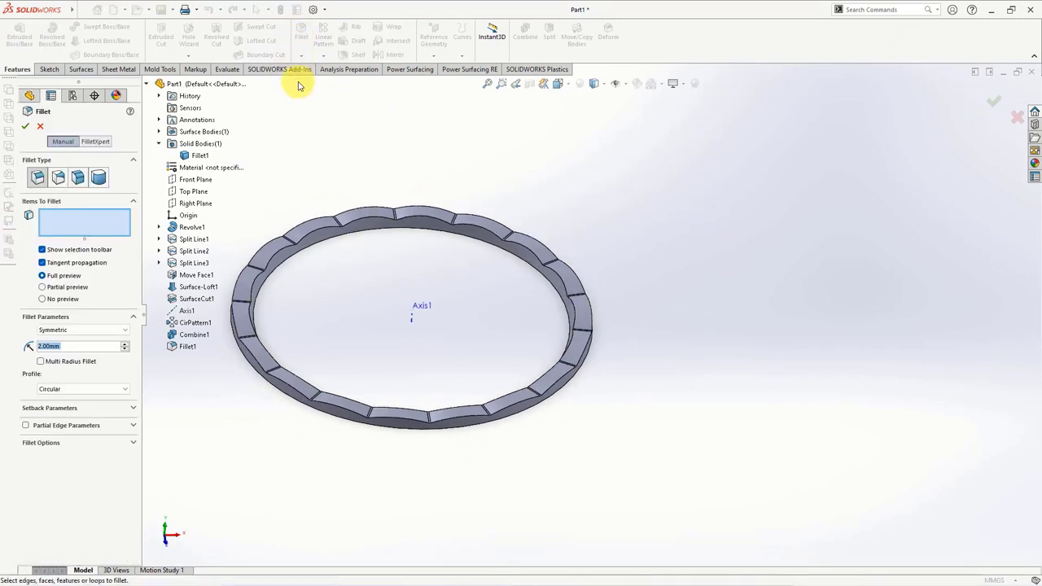
text(7)
key(Tab)
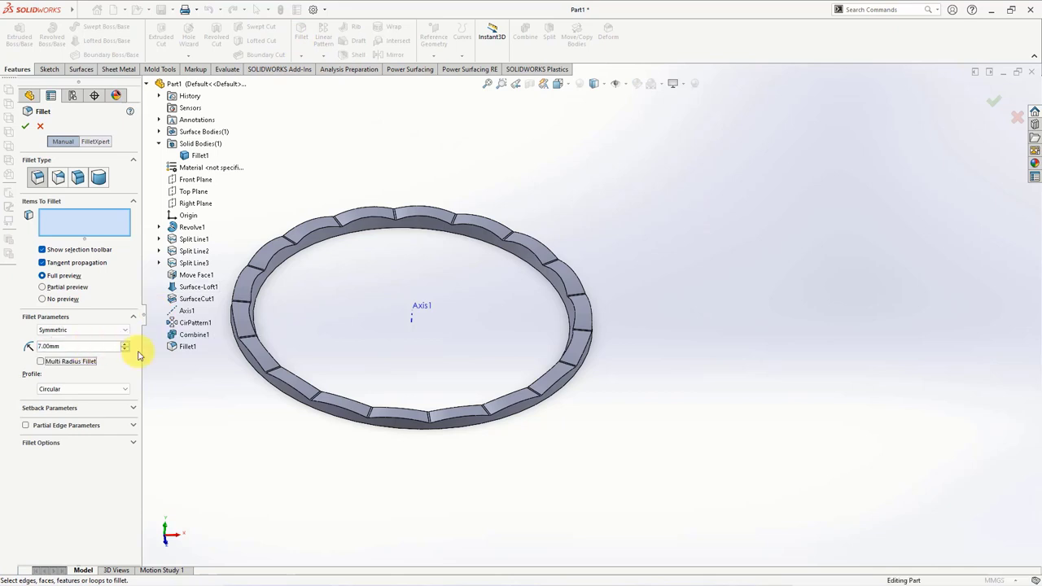
scroll(488, 427, down, 3)
click(588, 364)
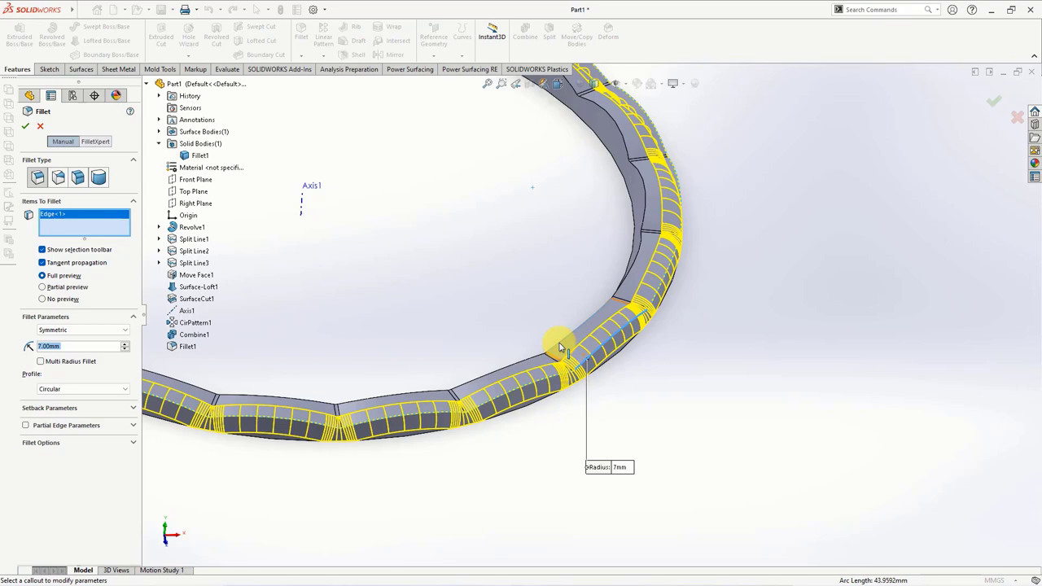
click(560, 349)
scroll(560, 349, up, 5)
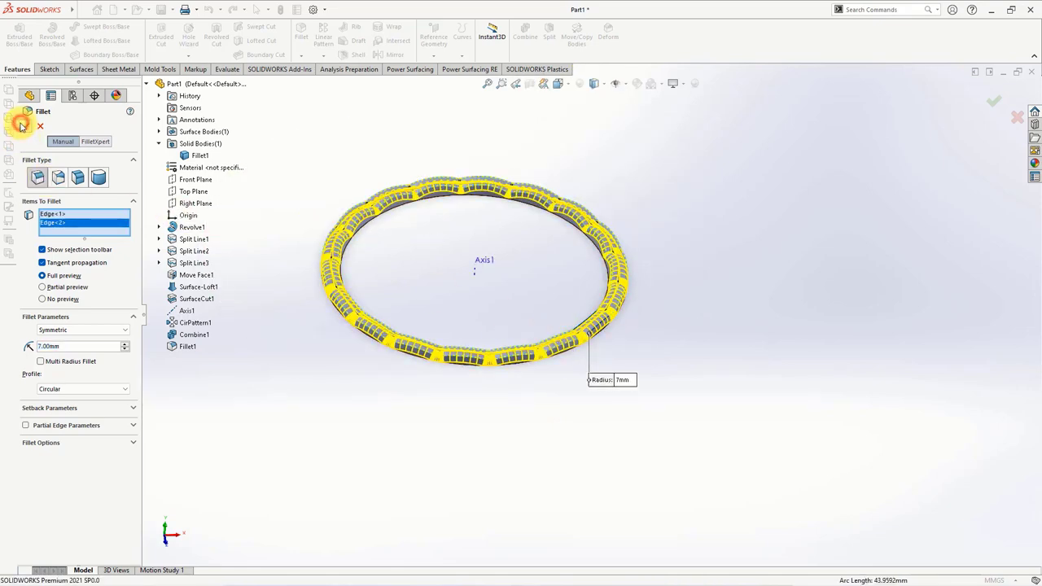
click(24, 126)
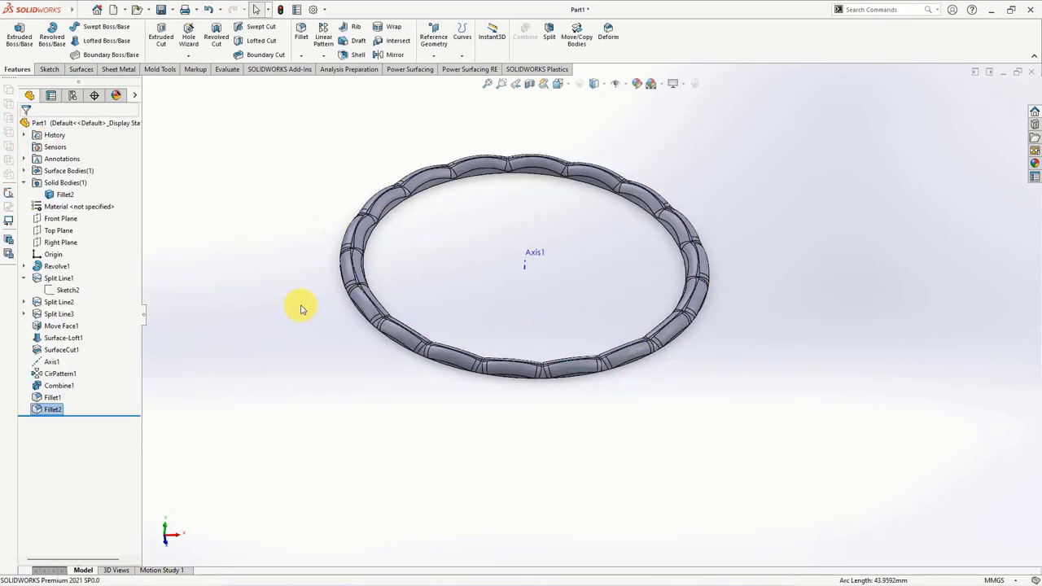
mouse_move(298, 302)
middle_down()
mouse_move(423, 318)
mouse_move(431, 240)
mouse_move(343, 225)
middle_up()
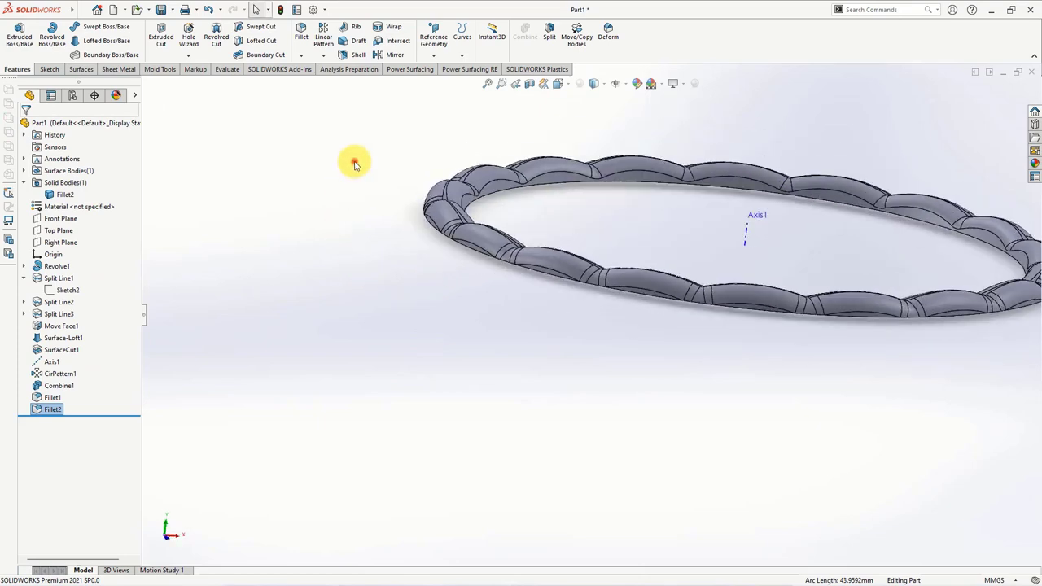
Step: Shell the ring to 0.80 mm wall thickness, removing its flat face
click(354, 54)
mouse_move(352, 76)
middle_down()
mouse_move(367, 186)
mouse_move(325, 175)
middle_up()
text(0.8)
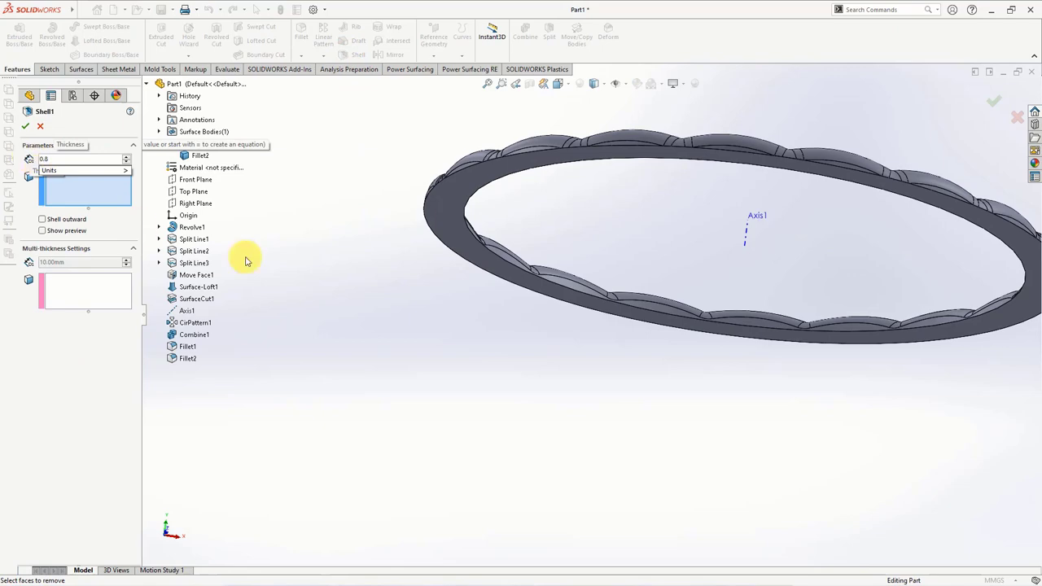
click(298, 274)
click(454, 239)
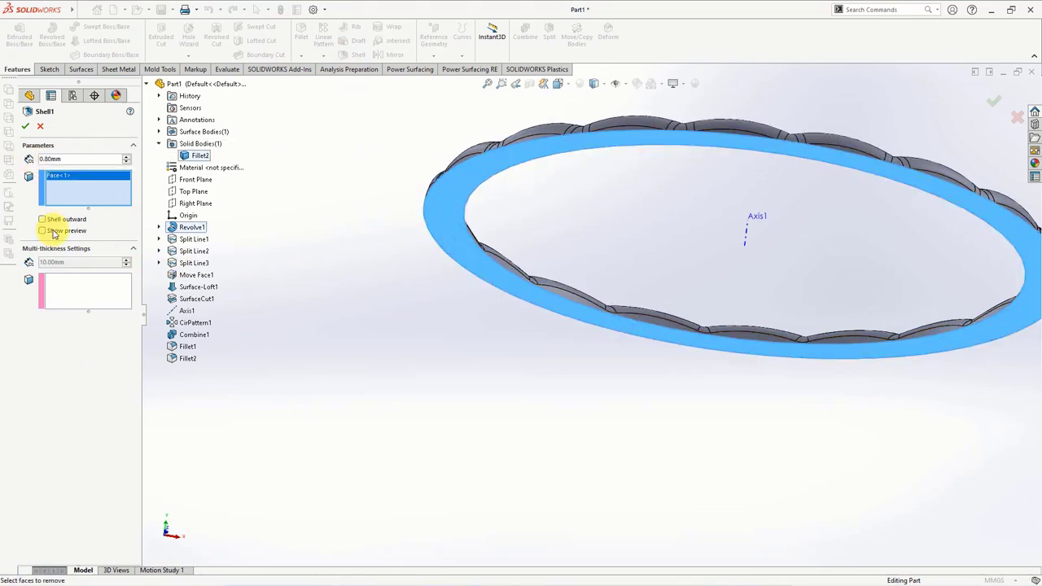
click(50, 232)
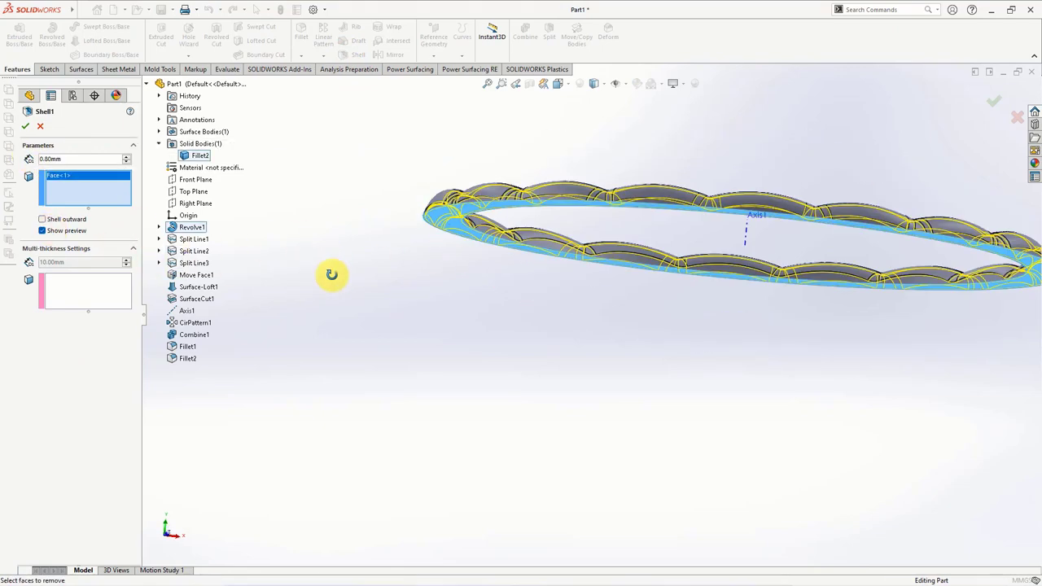
click(26, 128)
middle_drag(227, 232, 512, 182)
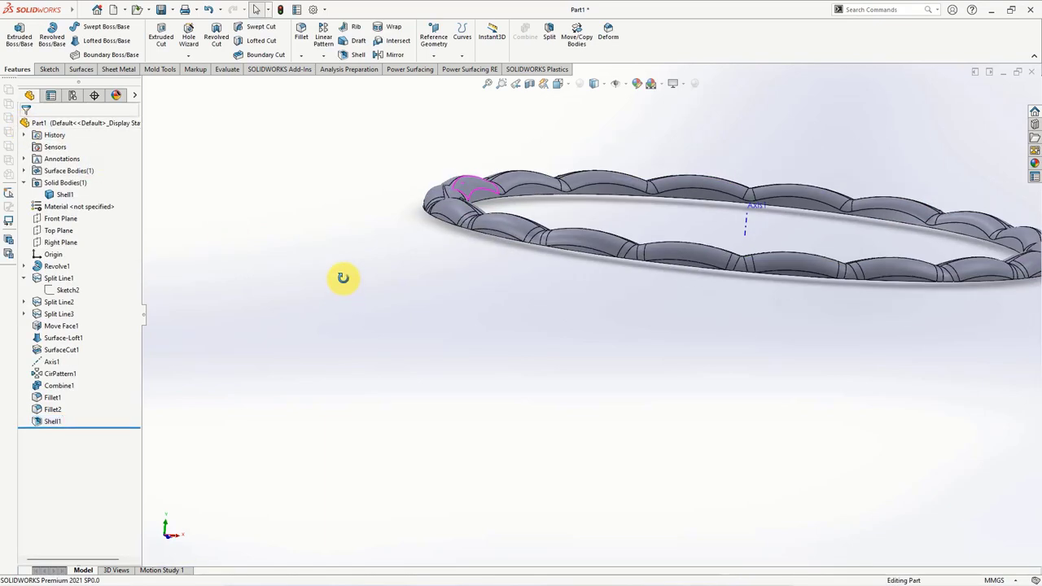
scroll(512, 182, down, 5)
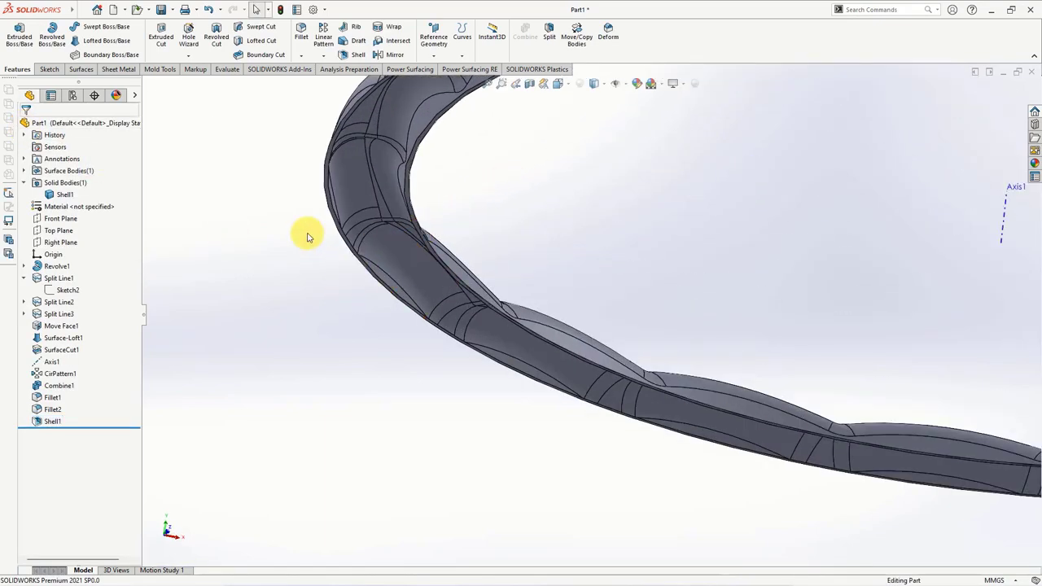
Step: Start a sketch on the ring's flat face and convert the ring's edge into sketch geometry
scroll(342, 224, down, 1)
click(372, 215)
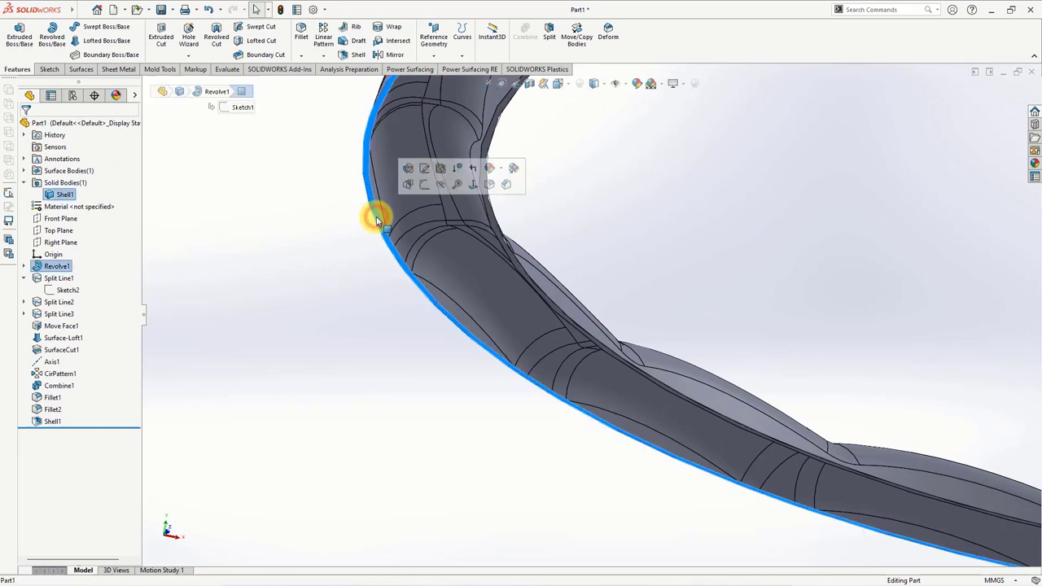
click(421, 188)
click(184, 37)
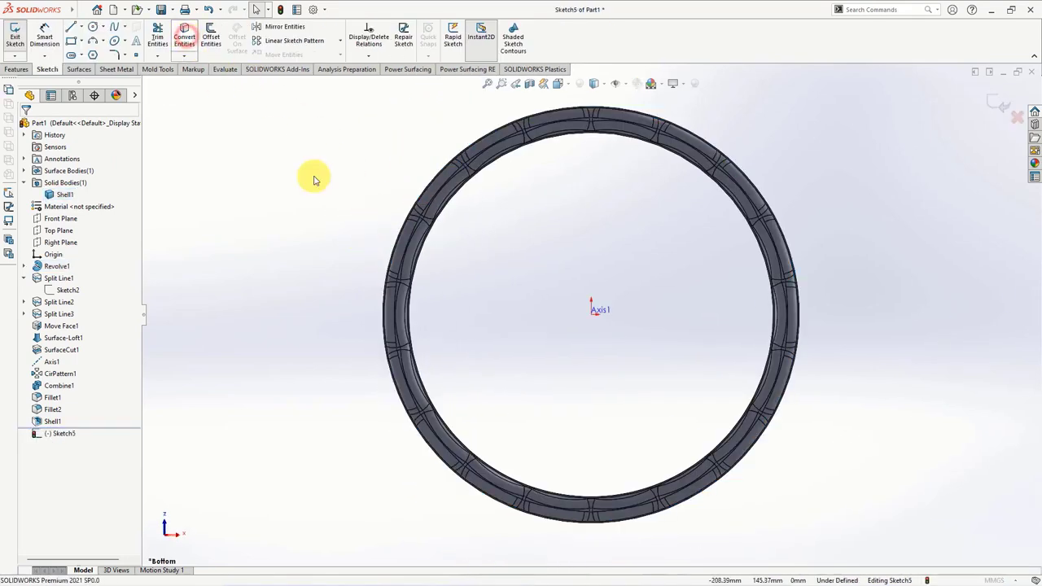
scroll(309, 174, down, 2)
click(425, 262)
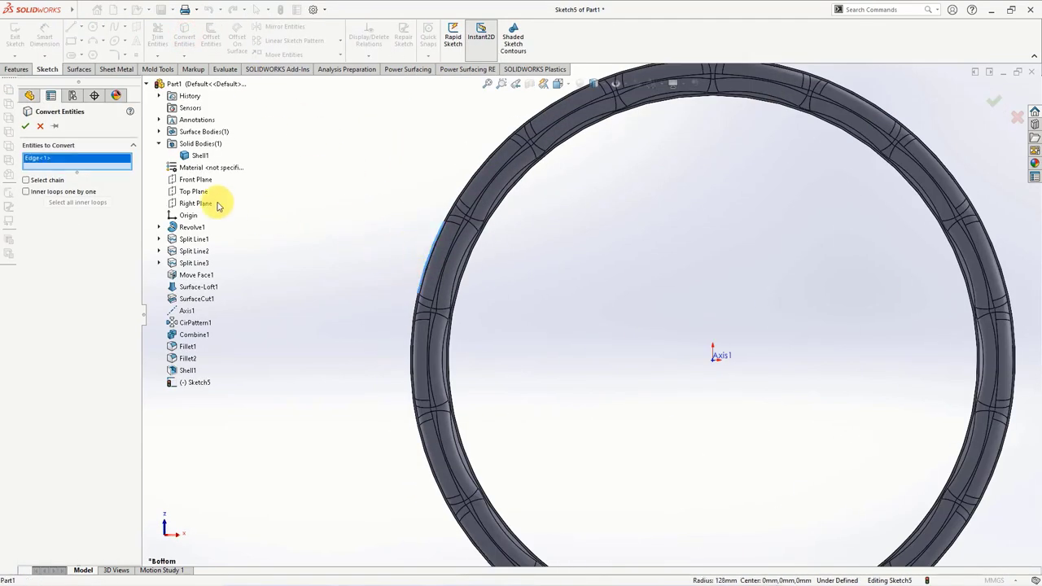
click(37, 128)
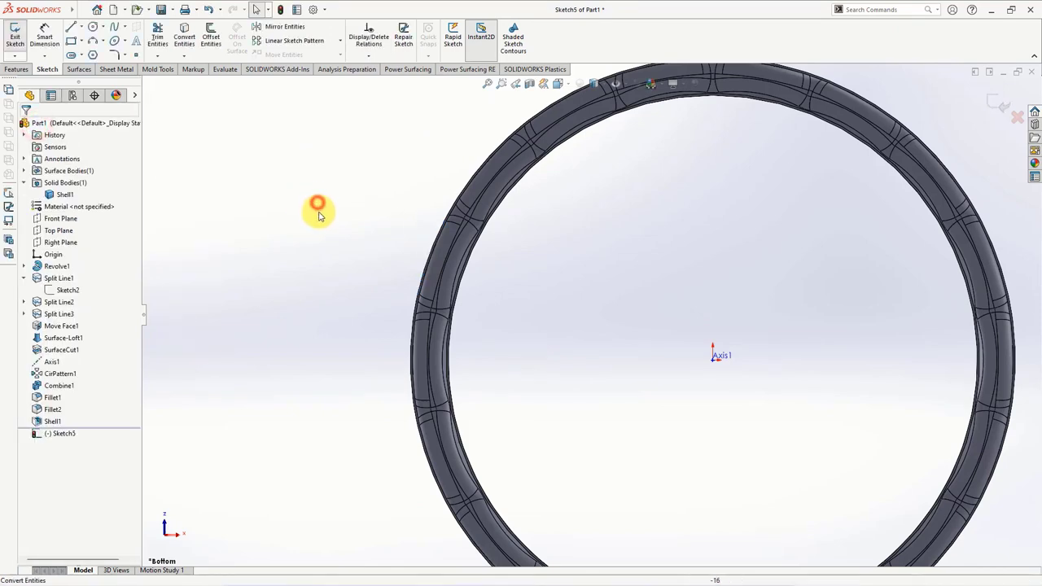
Step: Draw a 128 mm-radius circle centred on Axis1 out to the ring's edge
click(93, 27)
click(714, 363)
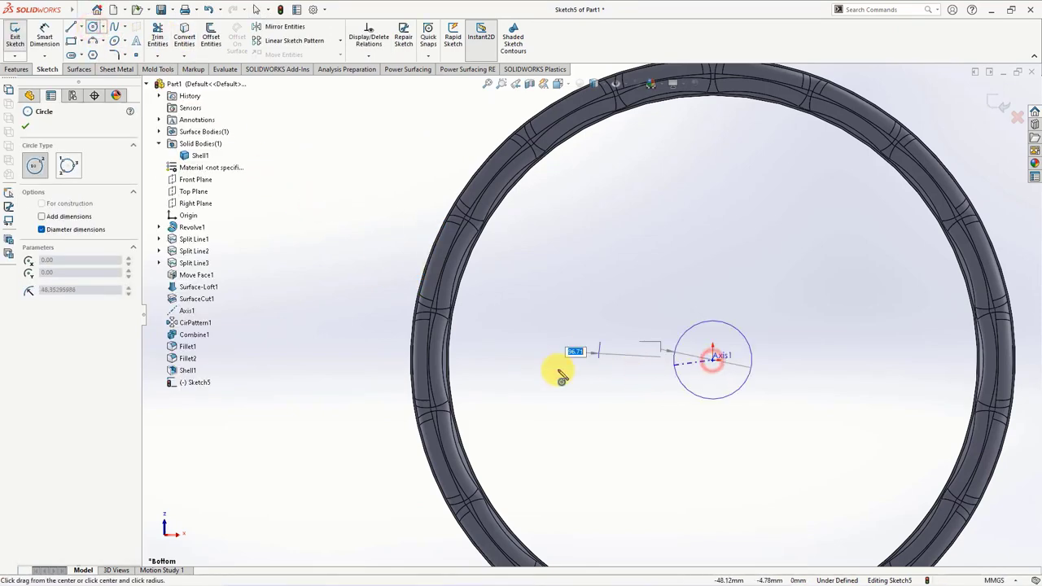
scroll(489, 341, down, 5)
scroll(442, 319, down, 2)
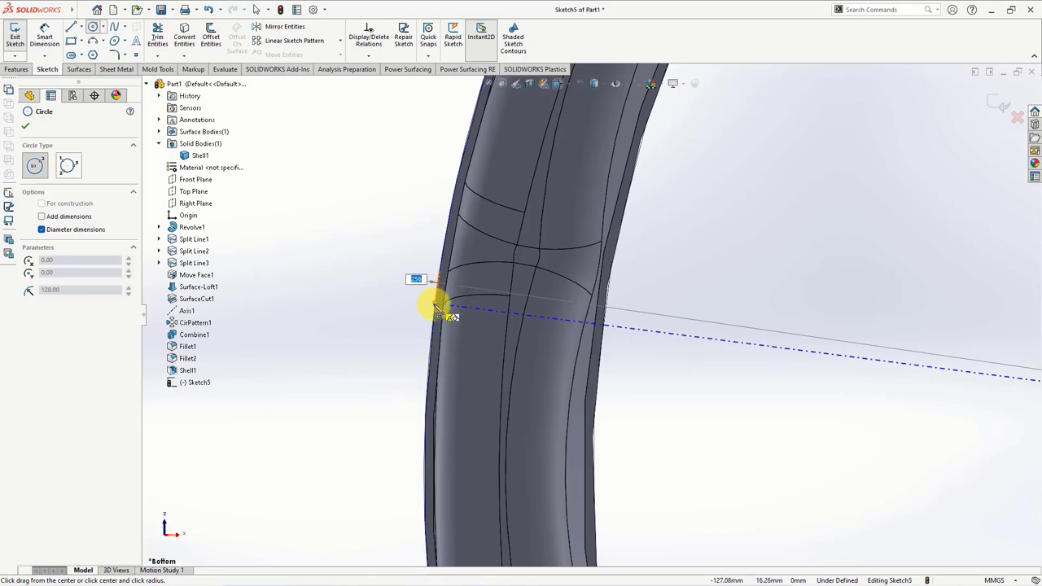
click(437, 311)
key(Escape)
scroll(451, 313, up, 5)
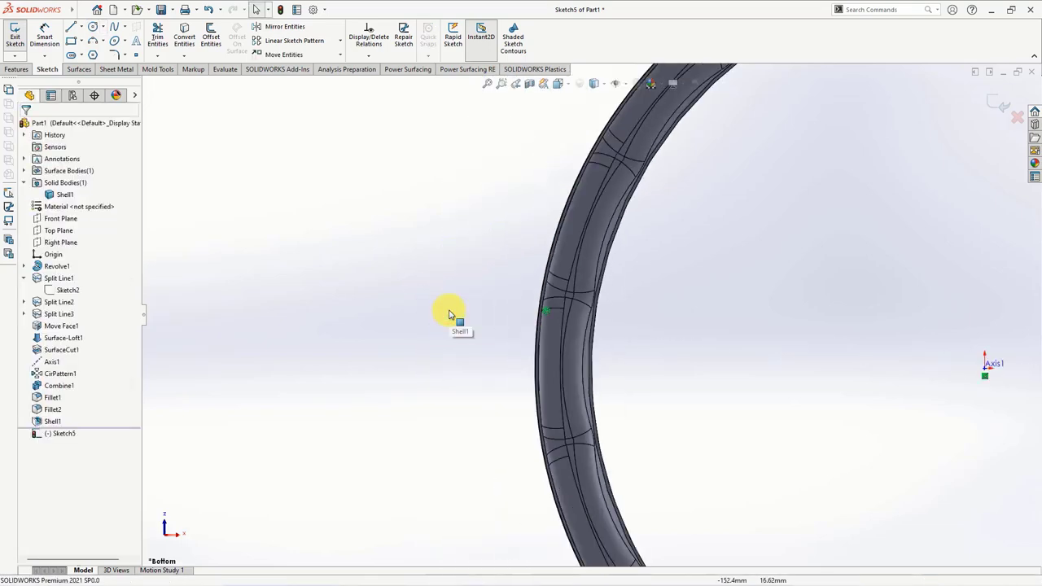
scroll(489, 330, up, 3)
mouse_move(498, 335)
middle_down()
mouse_move(509, 366)
mouse_move(396, 263)
middle_up()
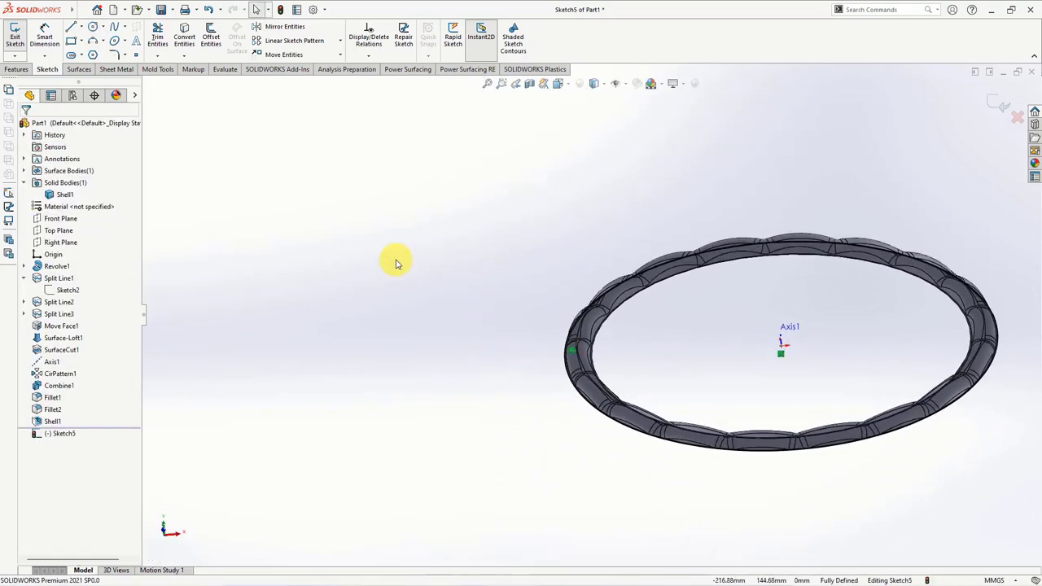
Step: Extrude the circle sketch in the reversed direction to a 1.00 mm depth
click(24, 71)
click(19, 36)
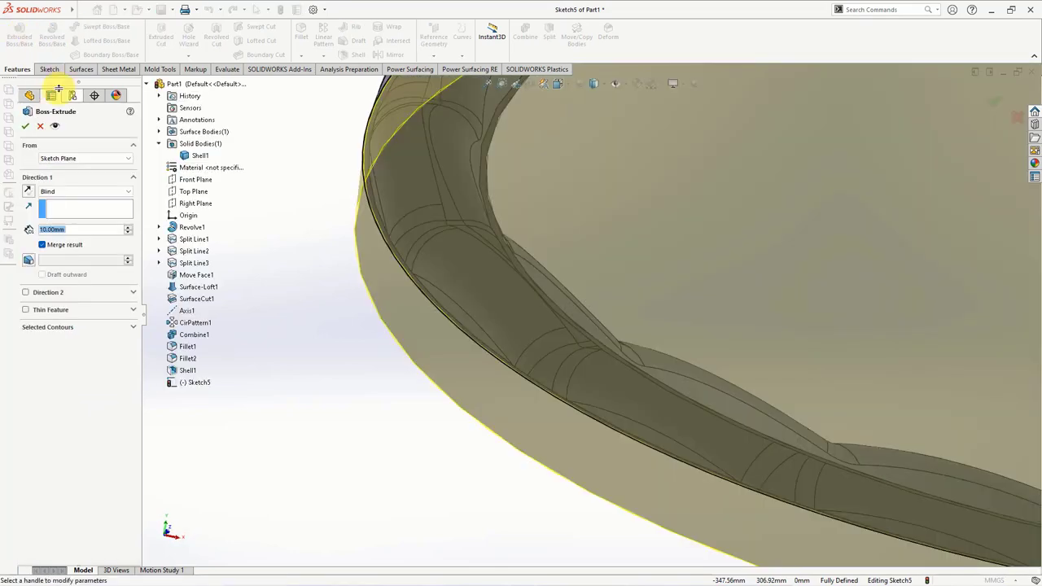
click(25, 192)
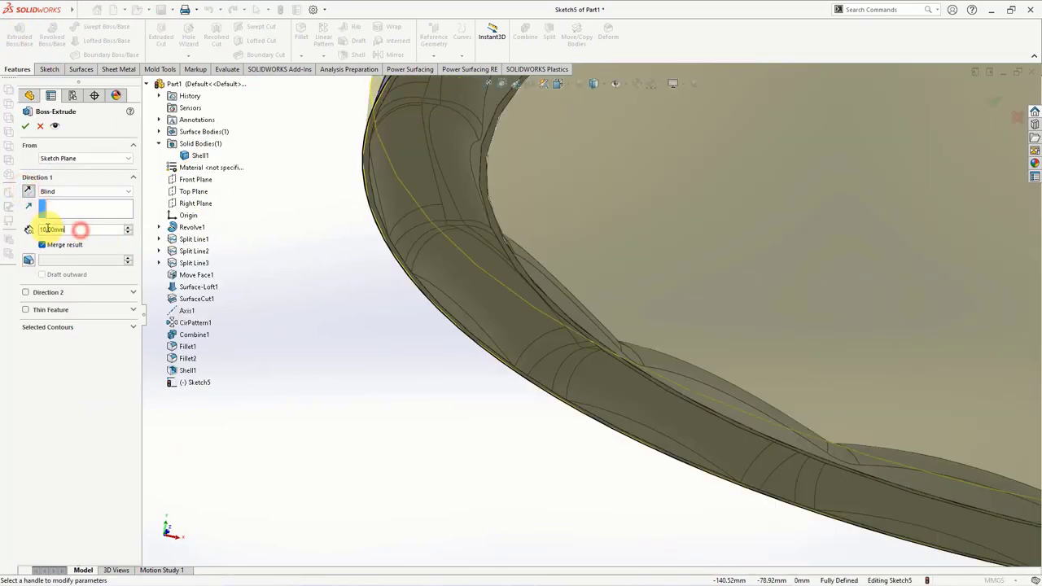
drag(48, 229, 10, 229)
text(1)
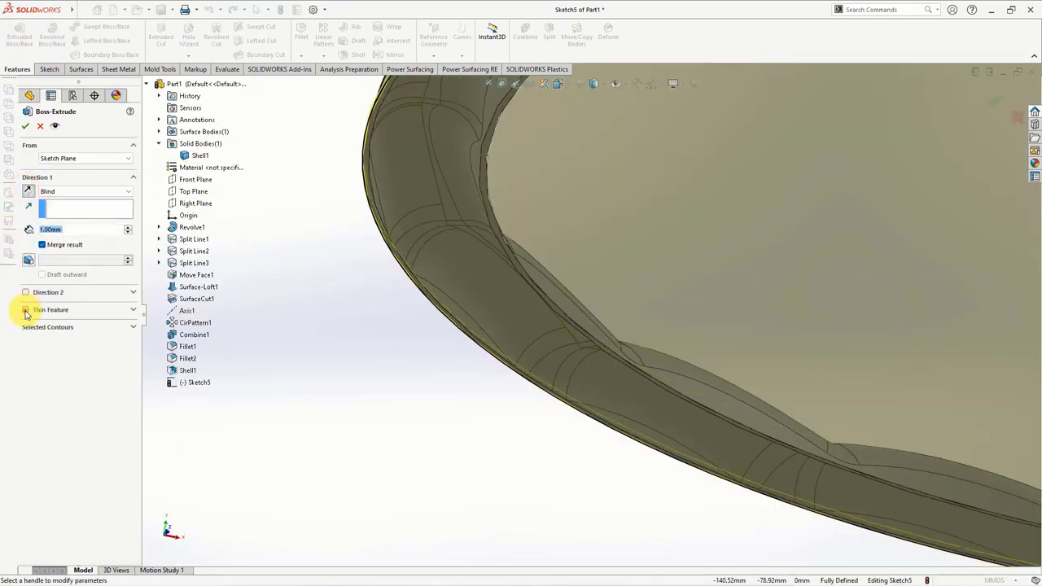
Step: Make the extrusion a two-direction thin feature, 1.00 mm and 0.50 mm thick
click(25, 310)
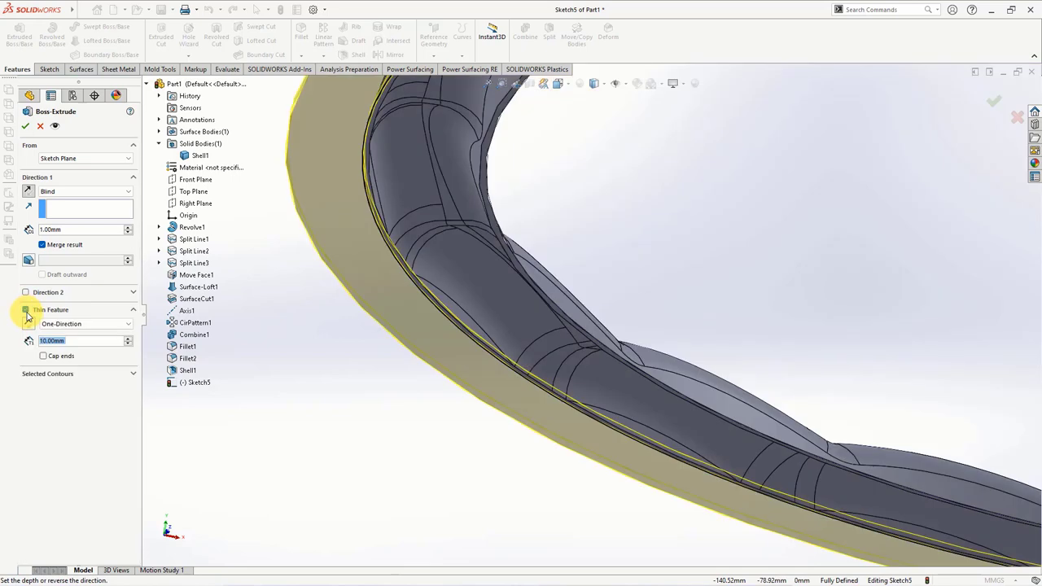
click(70, 324)
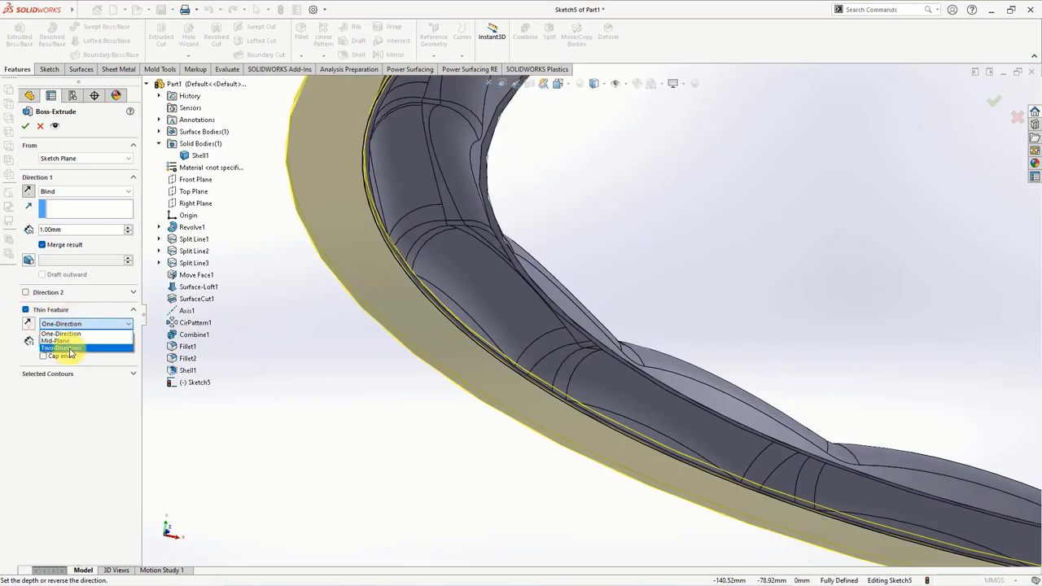
click(70, 348)
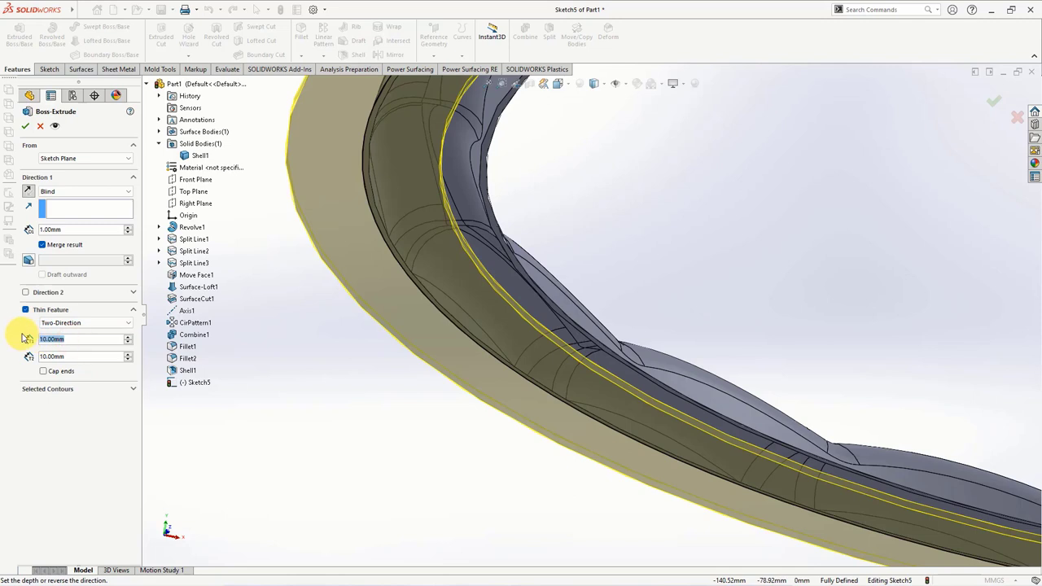
text(1)
key(Return)
text(0.5)
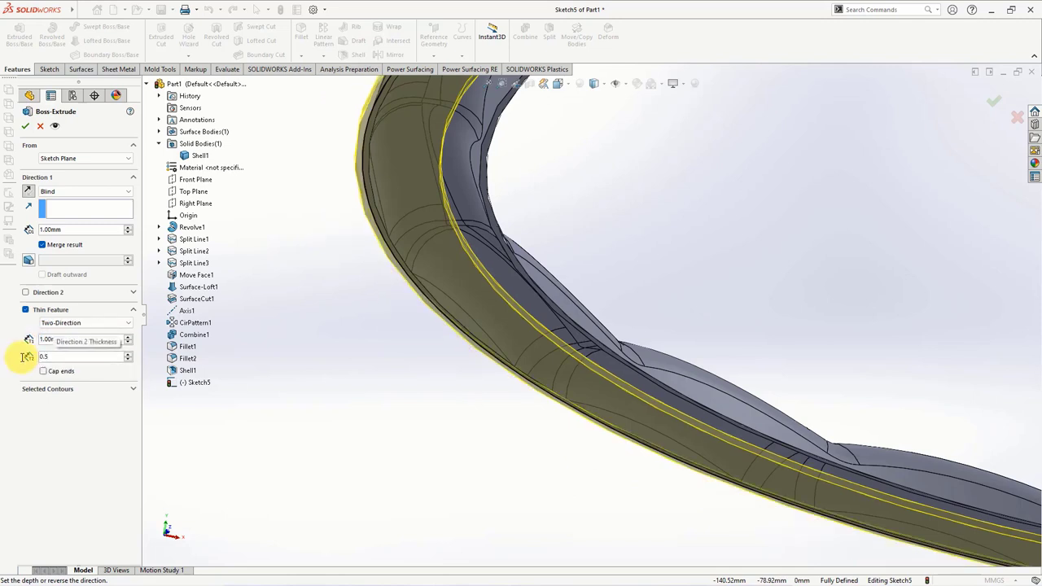
key(Return)
Step: Add a 2.00° draft, toggle the merge option, and confirm the thin extrusion
scroll(420, 268, down, 2)
scroll(426, 271, down, 3)
scroll(439, 291, down, 2)
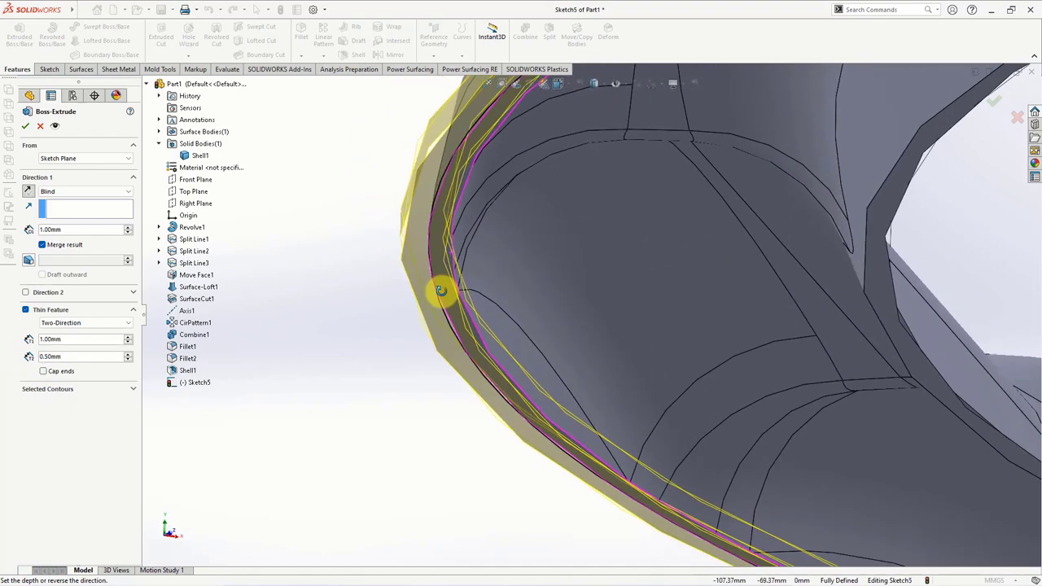
mouse_move(441, 291)
middle_down()
mouse_move(464, 279)
mouse_move(465, 318)
middle_up()
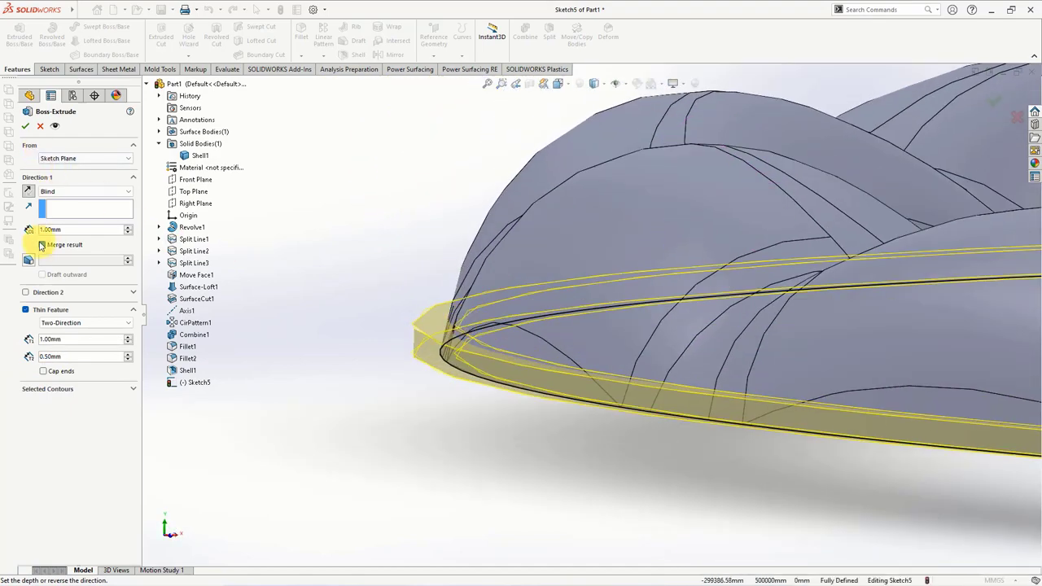
click(29, 260)
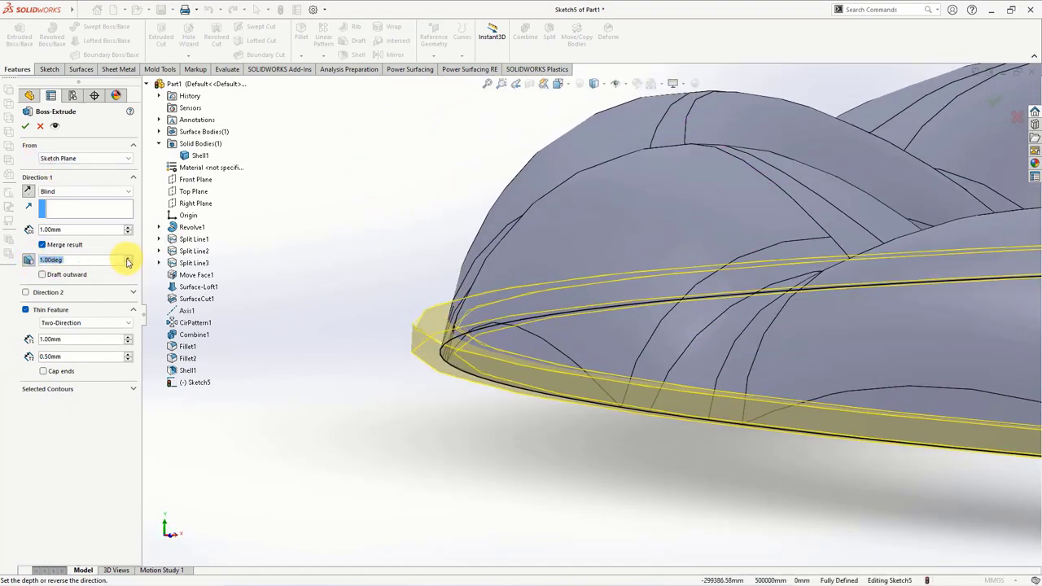
text(2)
click(43, 245)
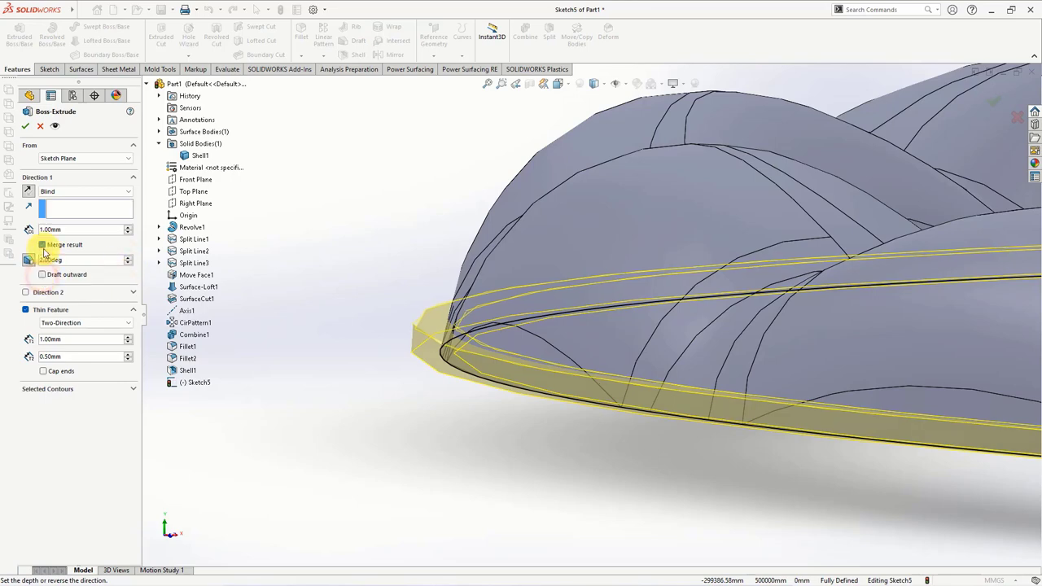
click(25, 127)
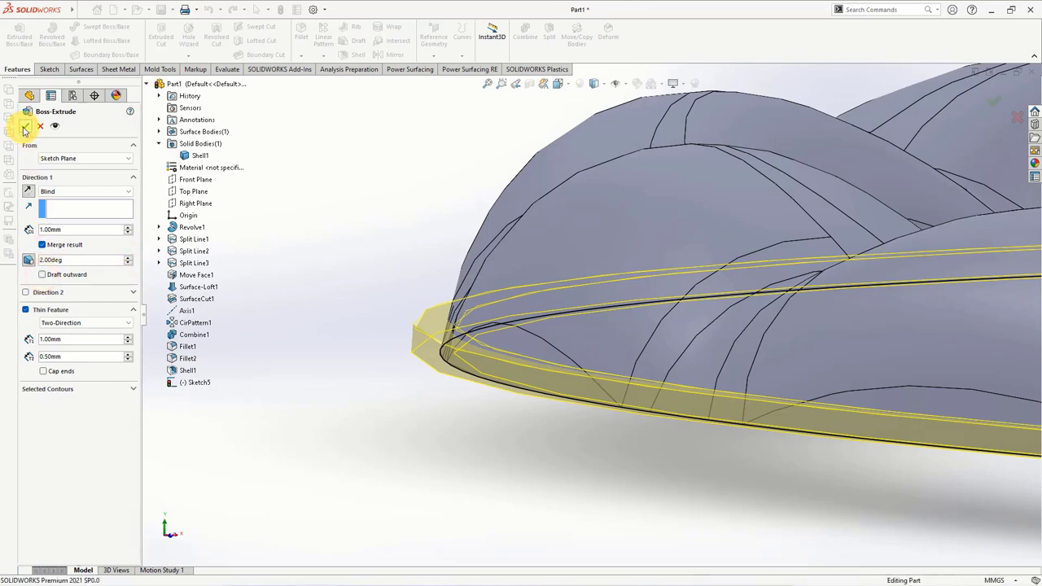
mouse_move(345, 339)
middle_down()
mouse_move(345, 306)
mouse_move(277, 281)
mouse_move(353, 309)
mouse_move(350, 340)
mouse_move(244, 344)
mouse_move(236, 376)
middle_up()
scroll(350, 341, up, 5)
scroll(350, 340, up, 3)
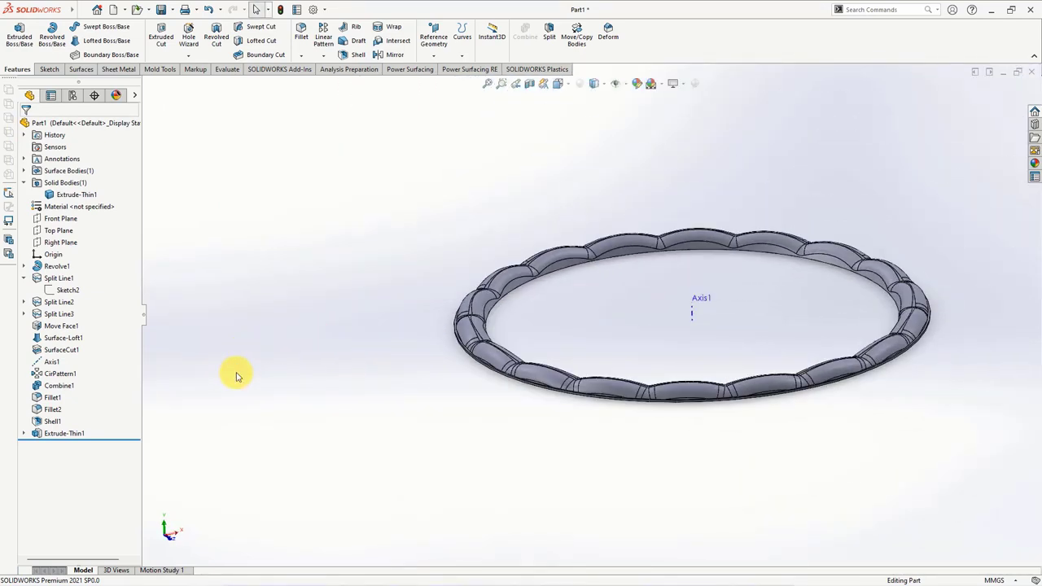
Step: Start a sketch on the Front Plane and switch the model display to Wireframe
click(57, 221)
click(64, 205)
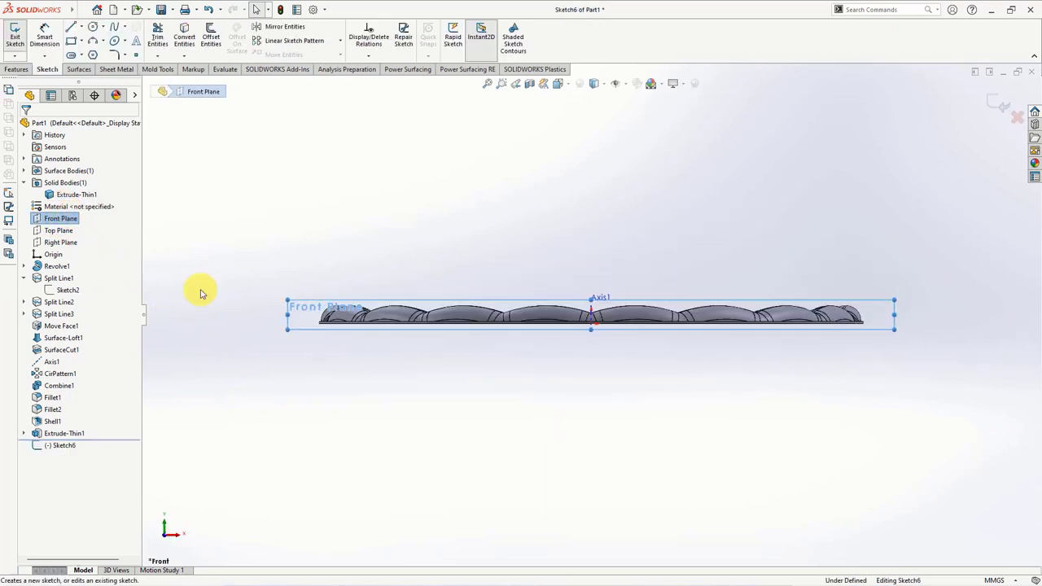
scroll(857, 358, down, 2)
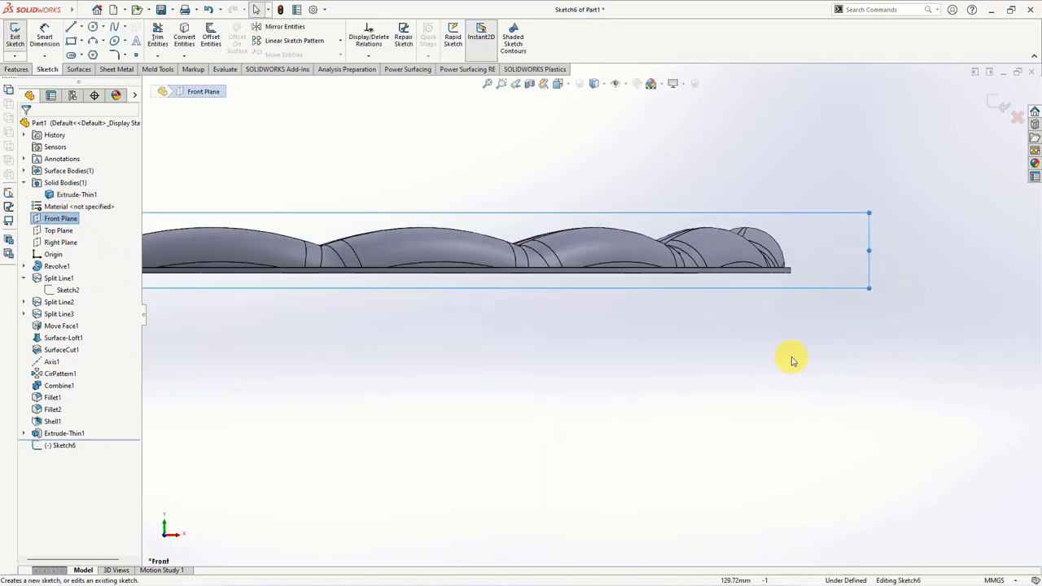
click(594, 84)
click(597, 158)
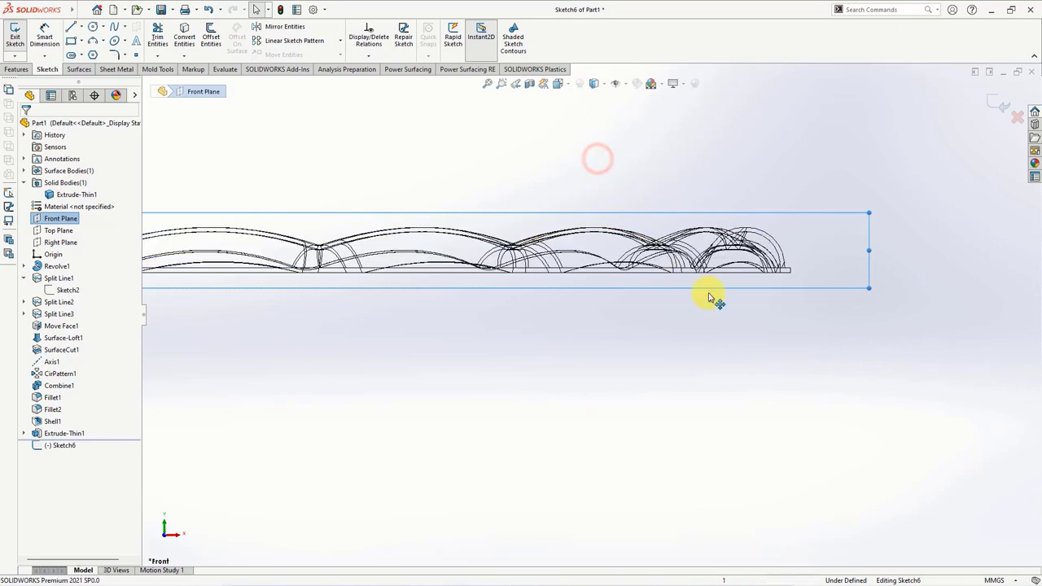
scroll(709, 297, down, 2)
scroll(700, 286, down, 3)
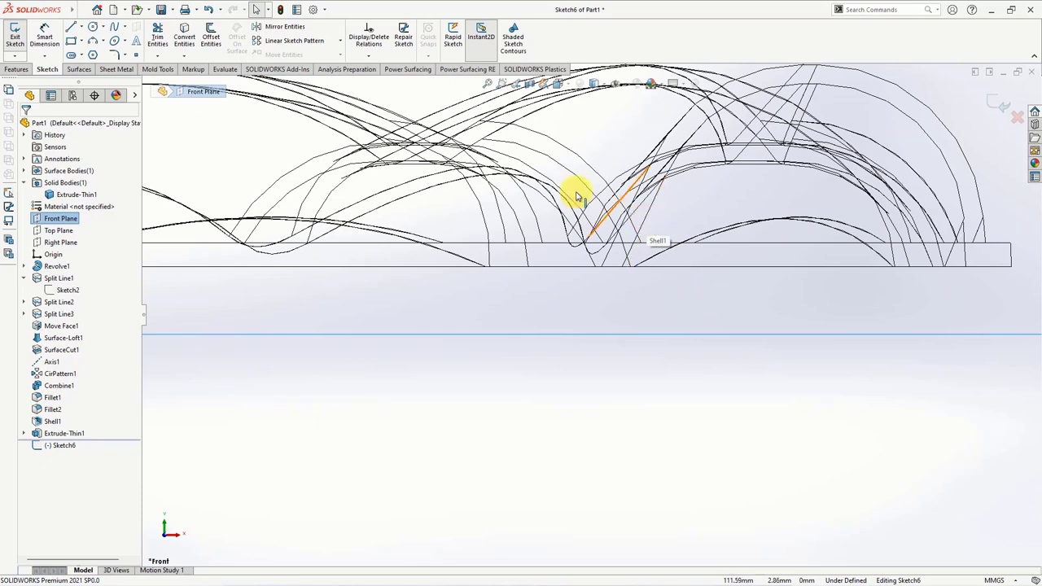
Step: Convert the rim's silhouette edge into a line and make Line3 and Line4 collinear
click(184, 36)
click(639, 228)
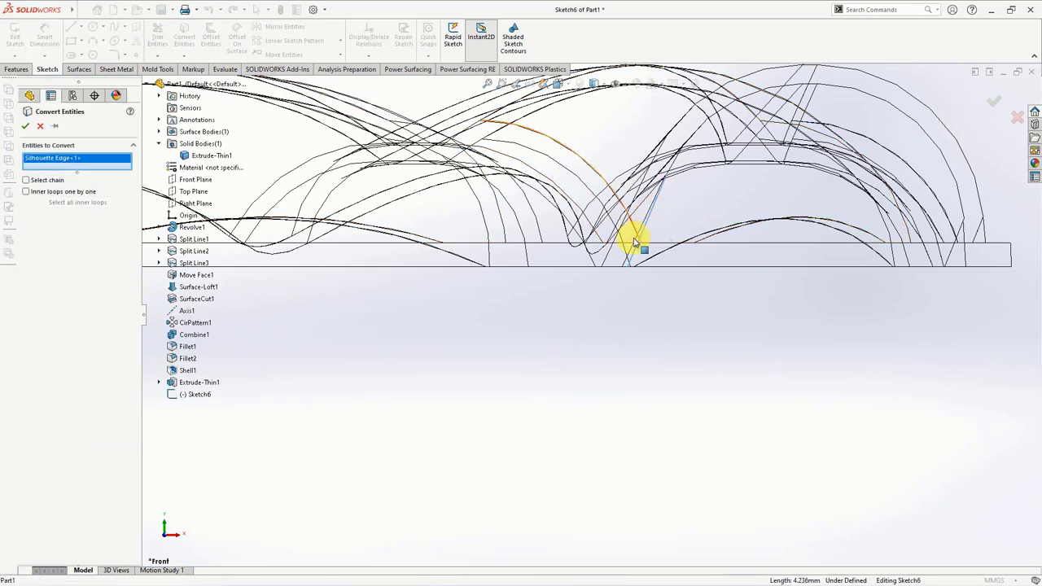
key(Return)
mouse_move(669, 308)
mouse_down()
mouse_move(618, 286)
mouse_move(598, 256)
mouse_up()
click(643, 222)
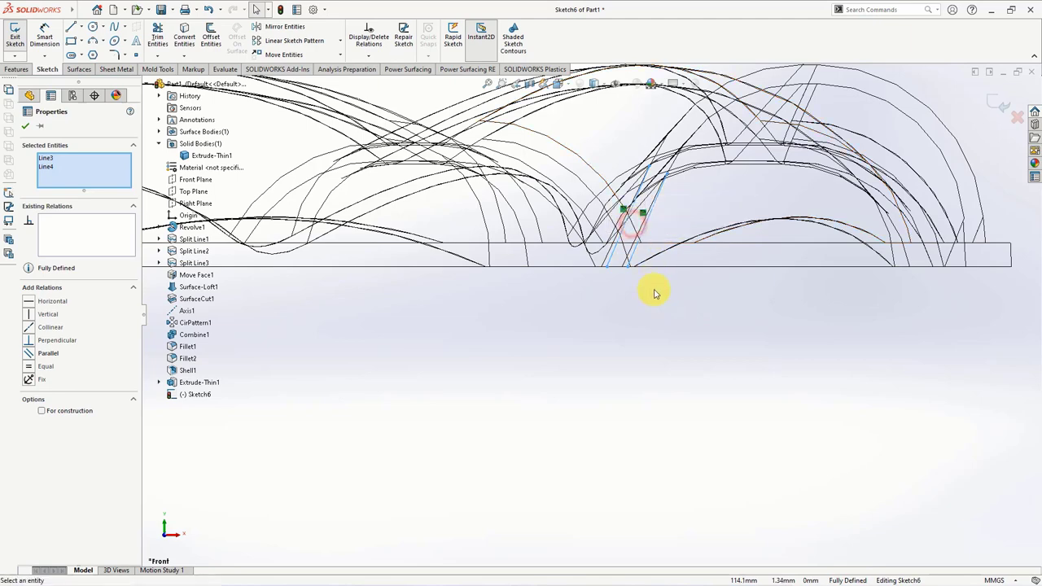
click(656, 291)
scroll(656, 297, up, 3)
scroll(656, 301, up, 2)
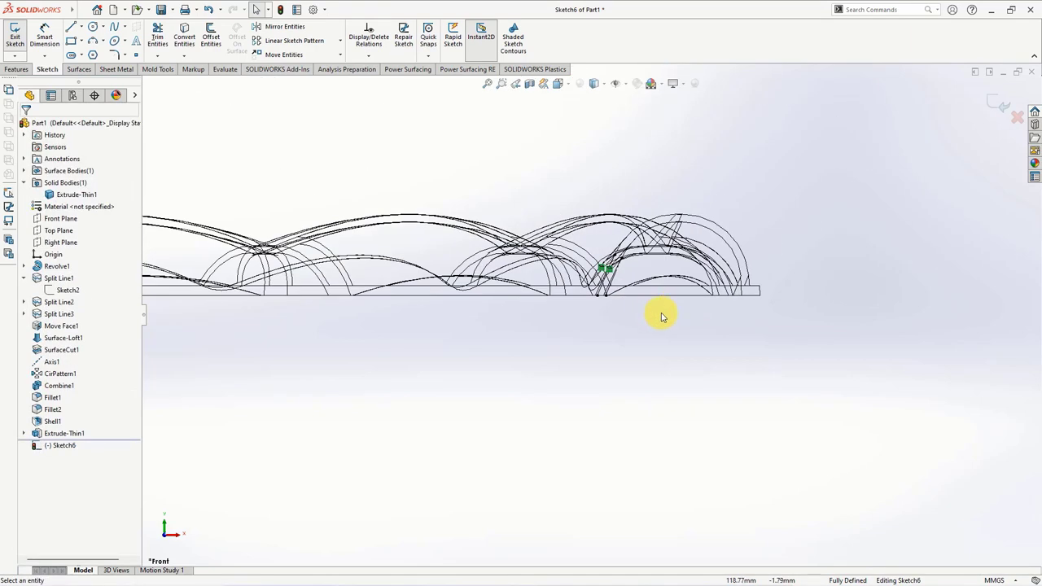
Step: Draw slanted wall lines from the rim down to the base, then a horizontal line to the axis
click(71, 27)
scroll(609, 313, down, 4)
click(595, 279)
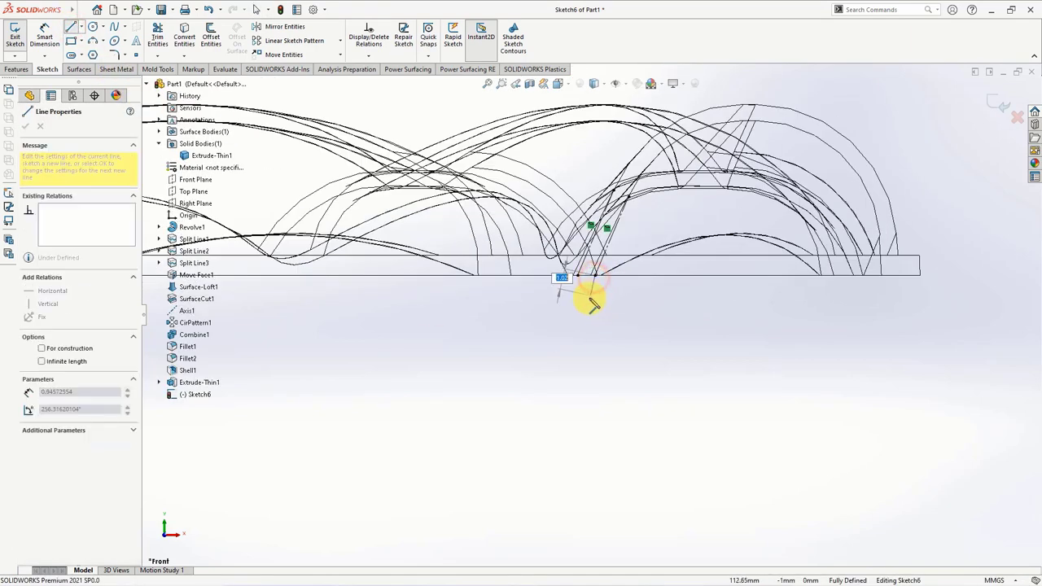
scroll(589, 298, up, 3)
scroll(588, 298, up, 2)
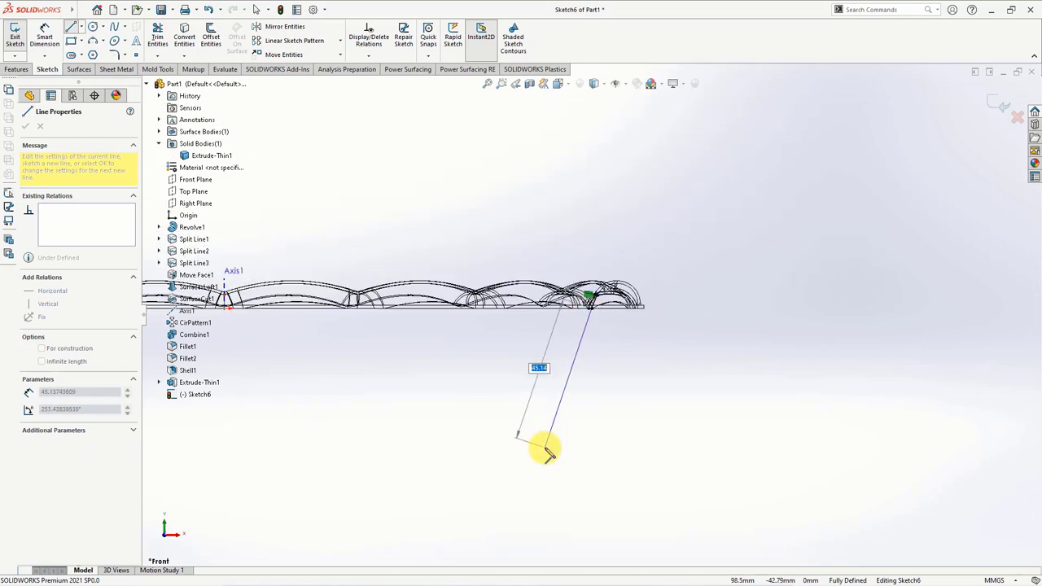
click(558, 386)
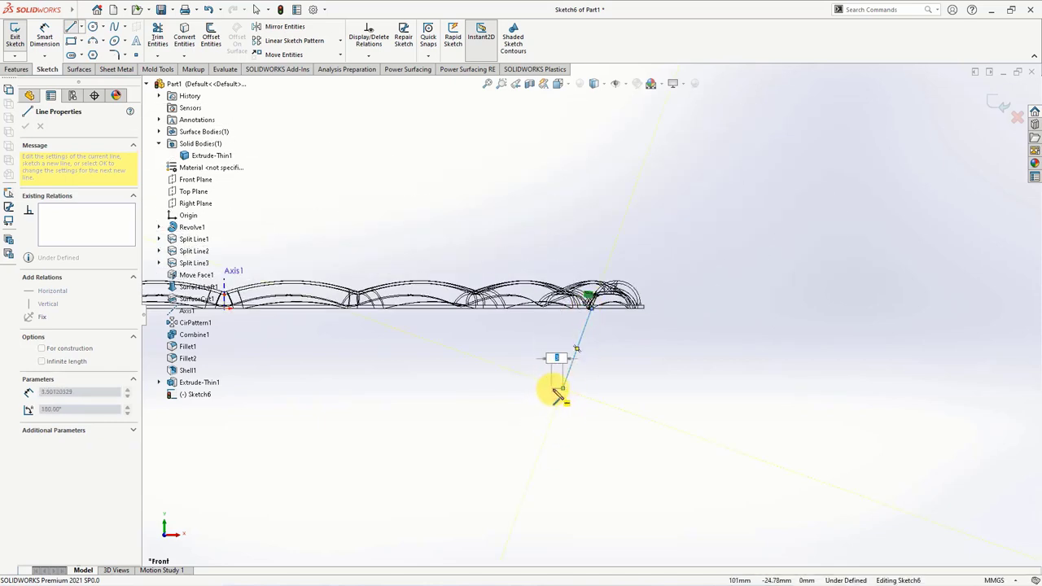
scroll(544, 444, up, 2)
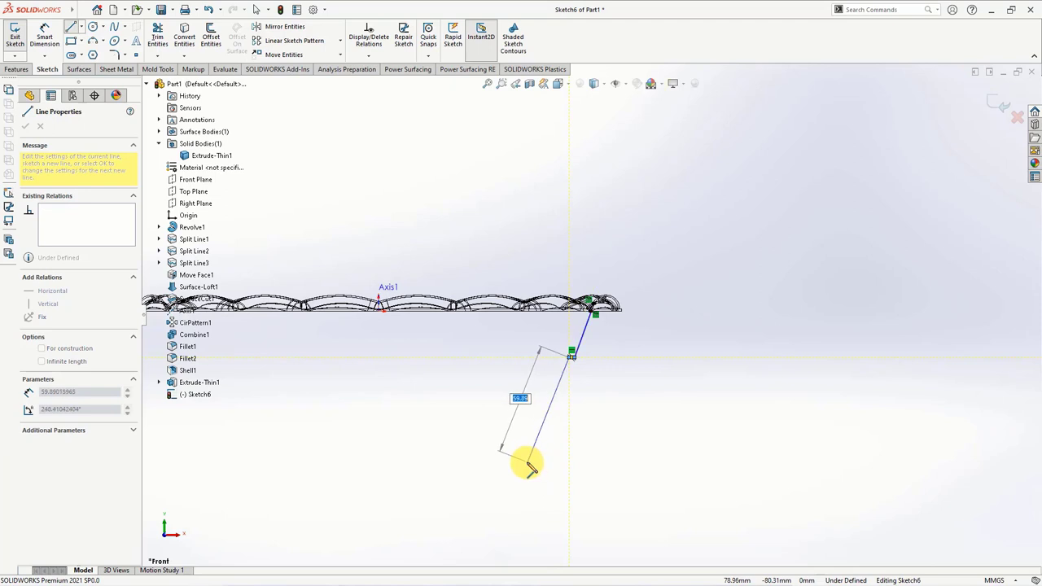
click(541, 470)
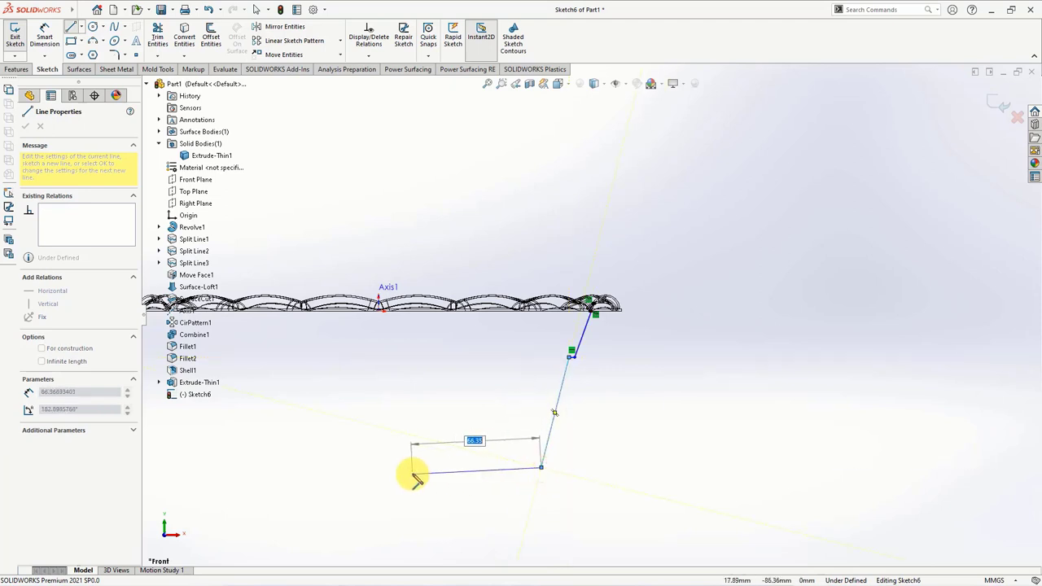
scroll(411, 476, up, 1)
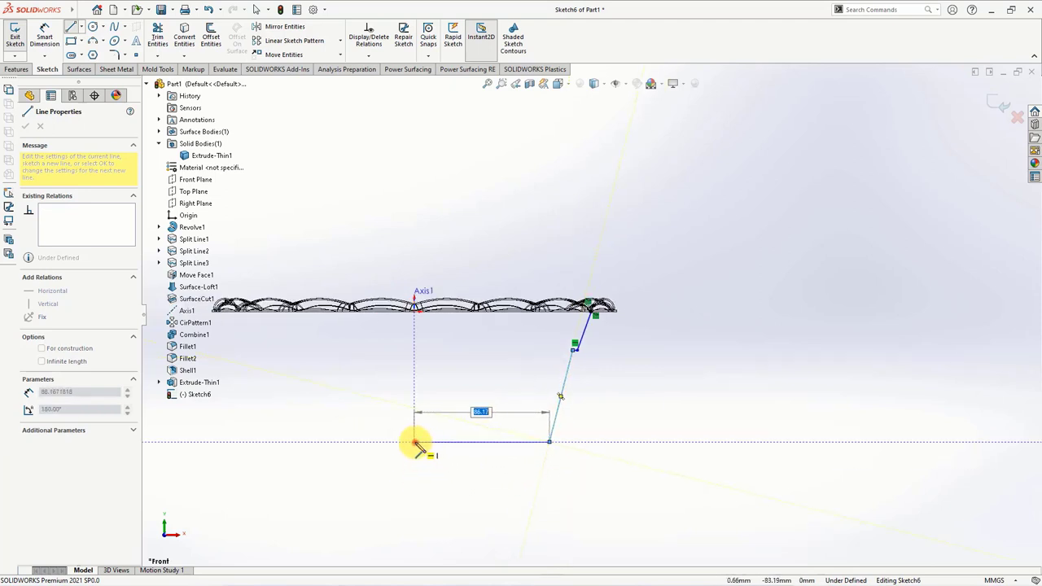
click(415, 443)
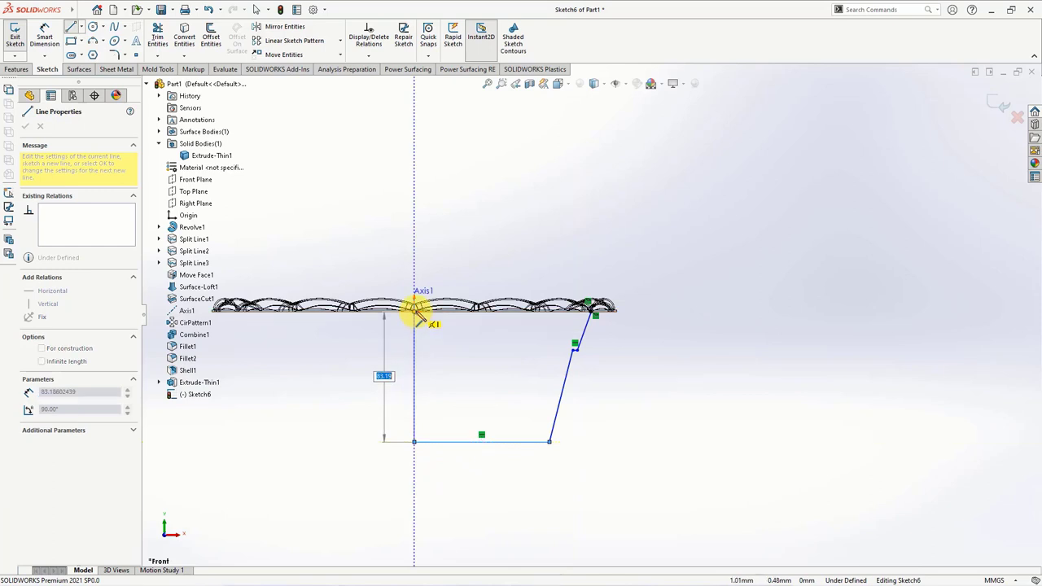
right_click(403, 354)
click(426, 337)
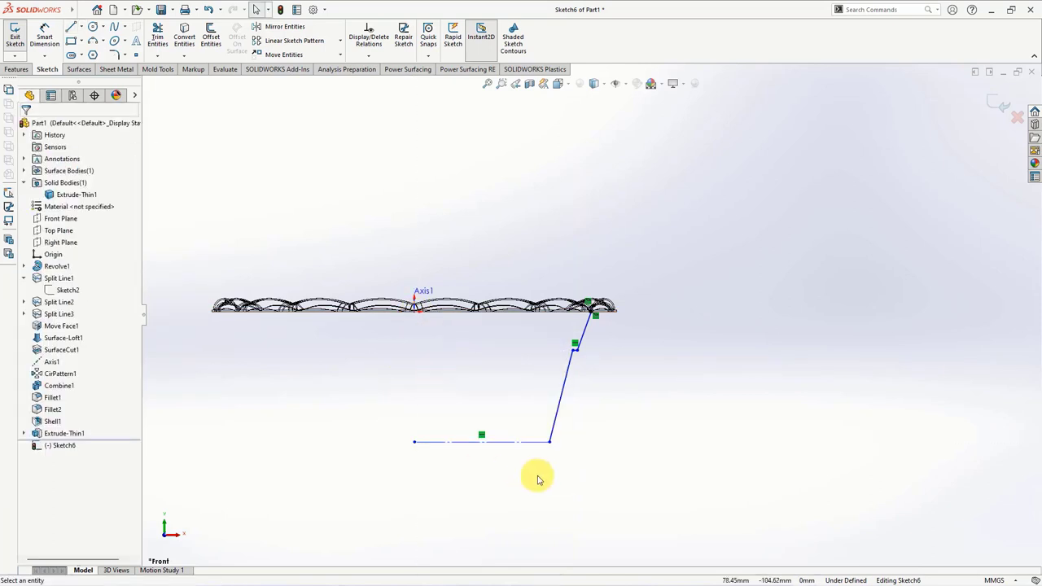
scroll(576, 439, down, 3)
scroll(590, 399, up, 1)
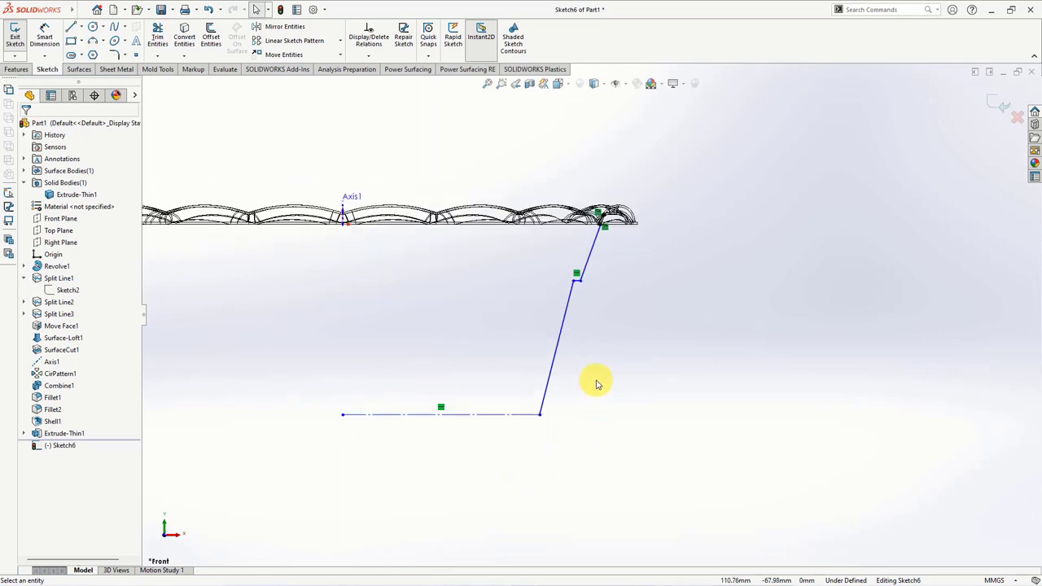
Step: Dimension the profile's overall height from the base centerline to the rim top as 74.5 mm
click(44, 37)
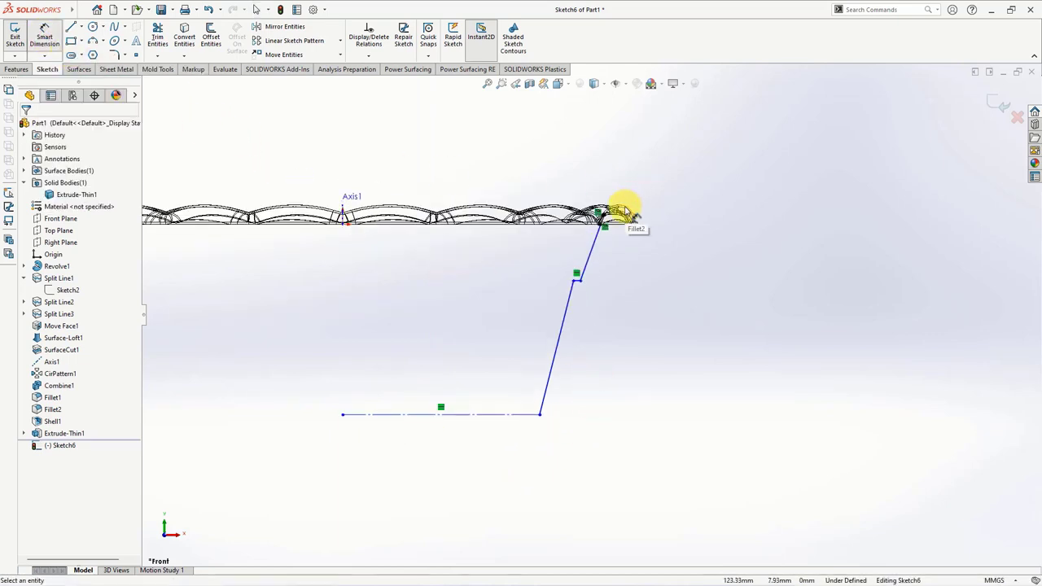
scroll(625, 212, down, 2)
click(472, 523)
scroll(609, 240, down, 3)
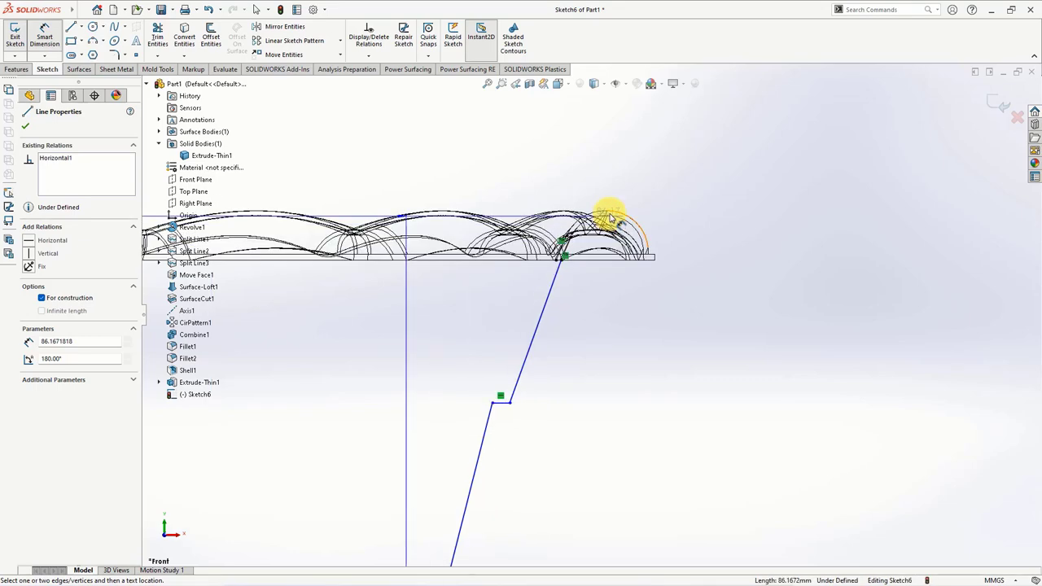
click(606, 216)
scroll(694, 310, up, 2)
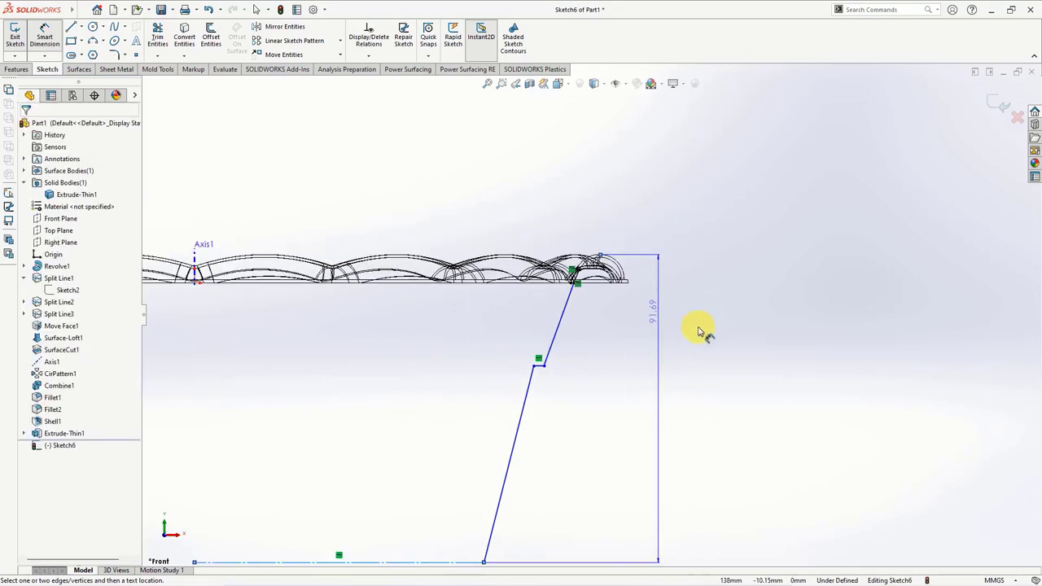
click(683, 420)
text(74.5)
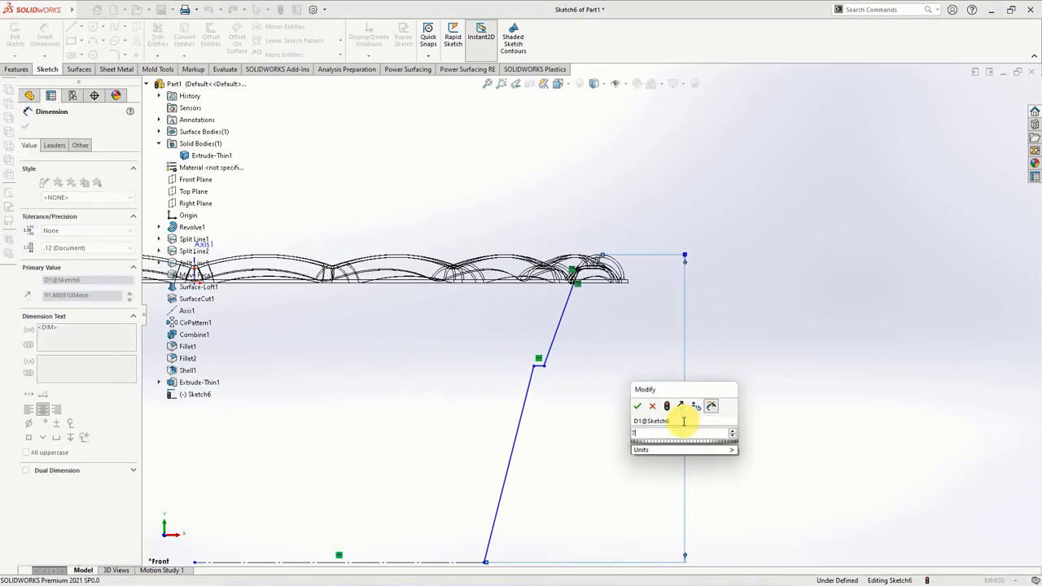
click(637, 405)
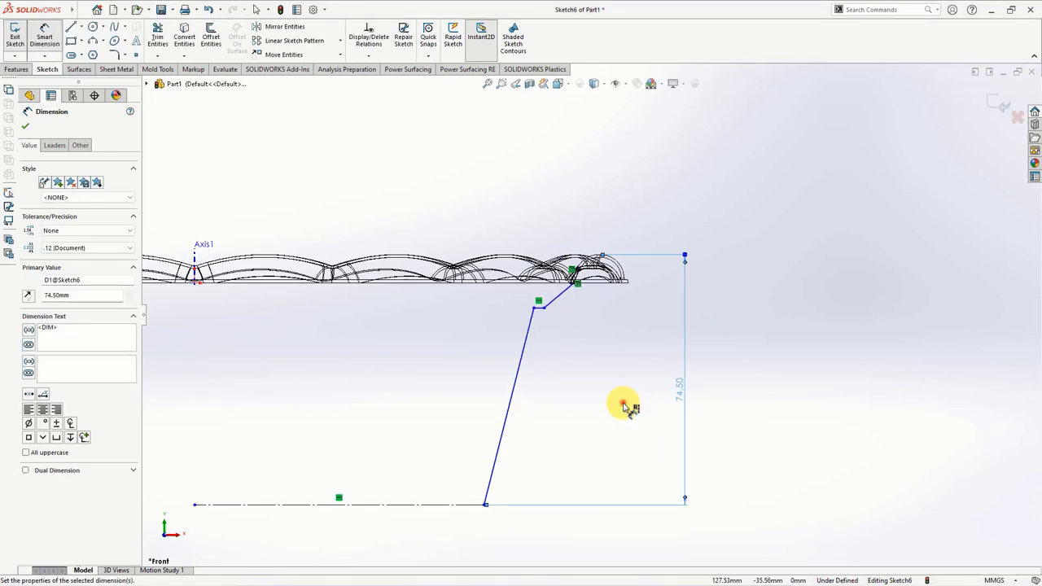
Step: Make the upper slanted wall line collinear with the converted rim line
scroll(586, 325, down, 3)
scroll(576, 310, down, 2)
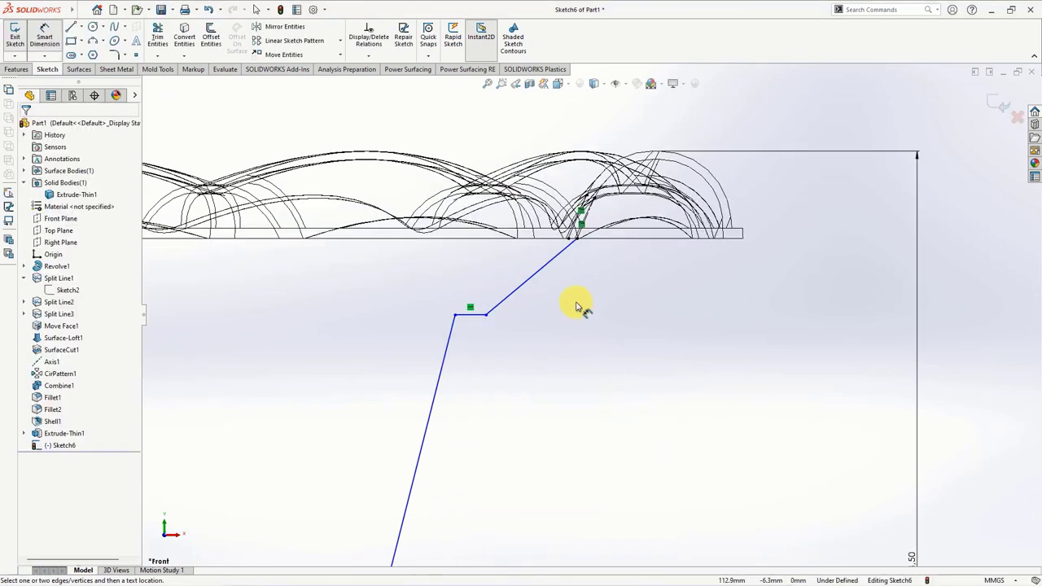
right_click(577, 302)
click(598, 333)
scroll(570, 277, down, 2)
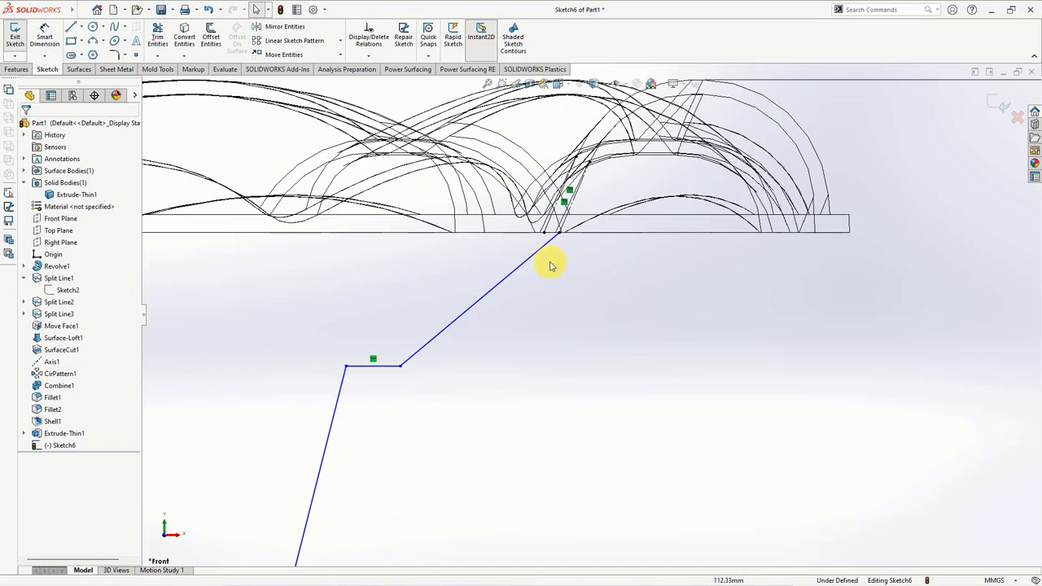
click(544, 244)
ctrl+click(580, 183)
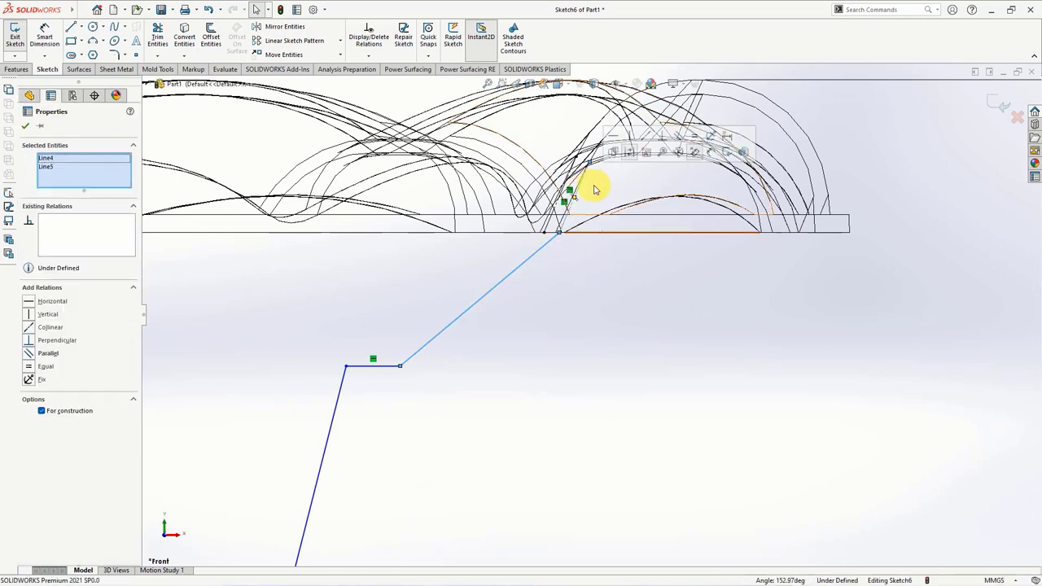
click(646, 137)
scroll(616, 337, up, 3)
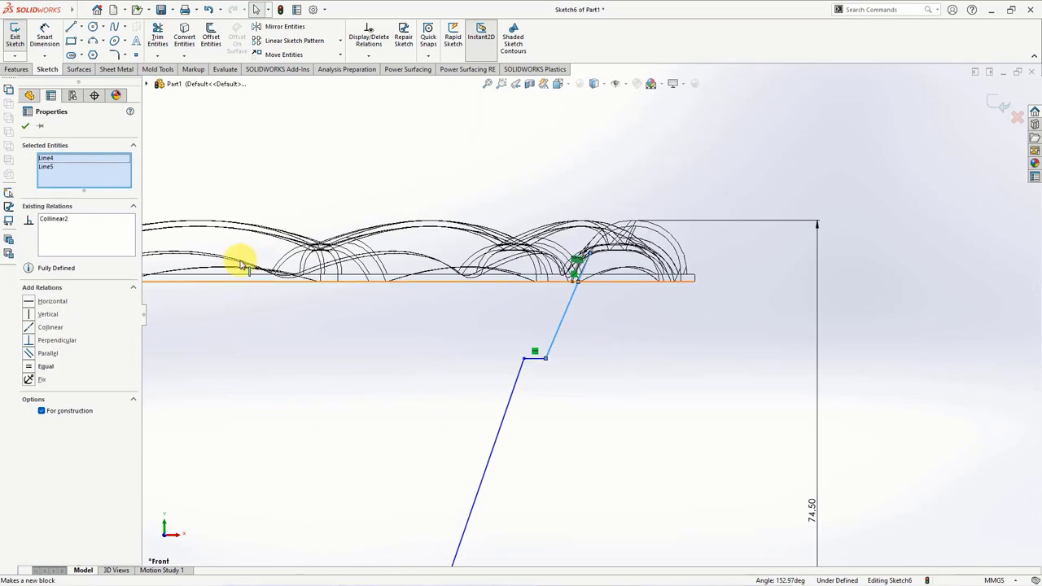
click(25, 125)
Step: Dimension the short step line at 2 mm
click(44, 37)
scroll(534, 390, down, 2)
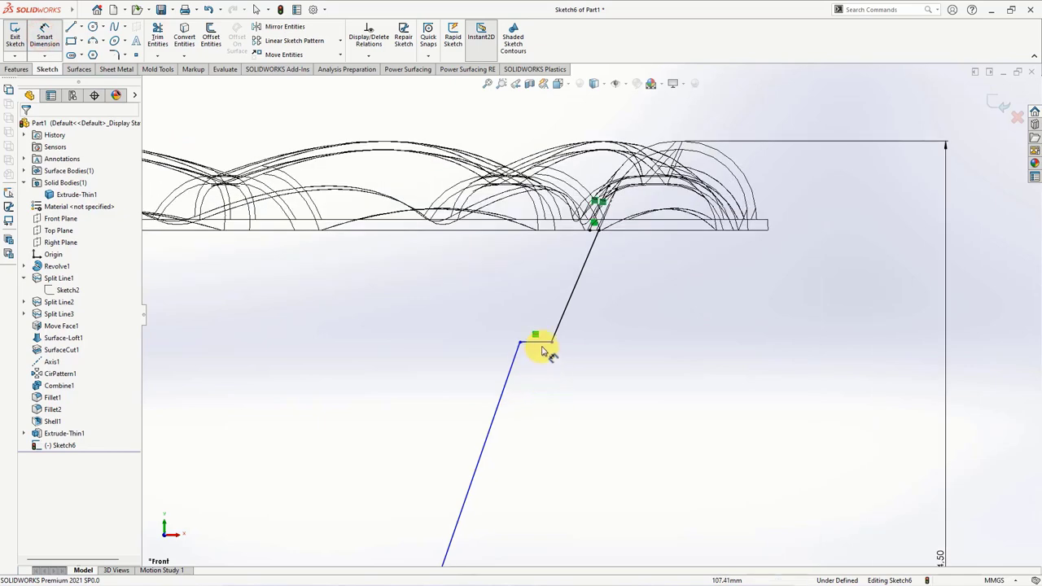
click(537, 341)
click(541, 368)
right_click(538, 371)
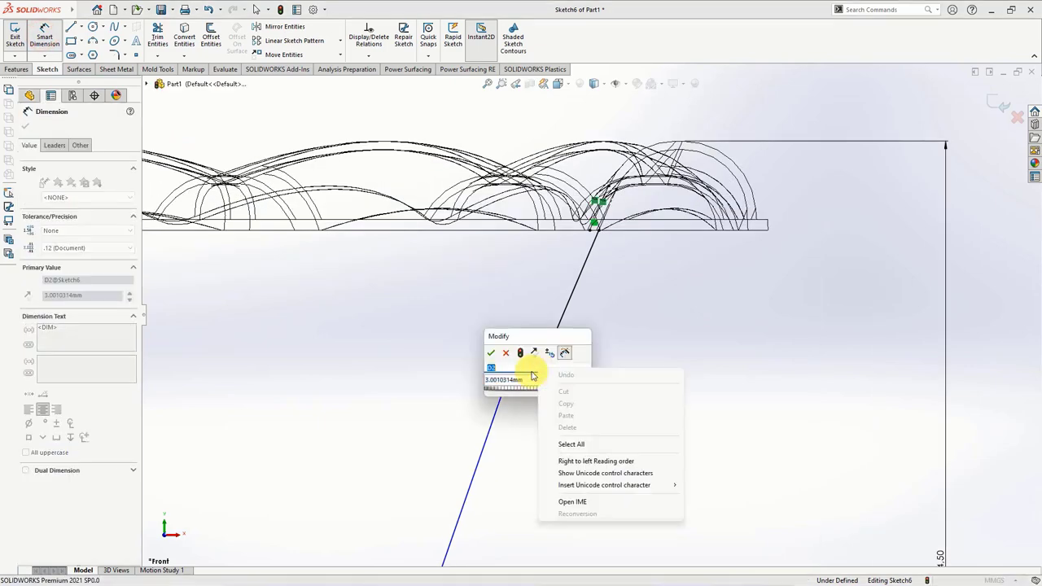
key(Escape)
text(2)
key(Return)
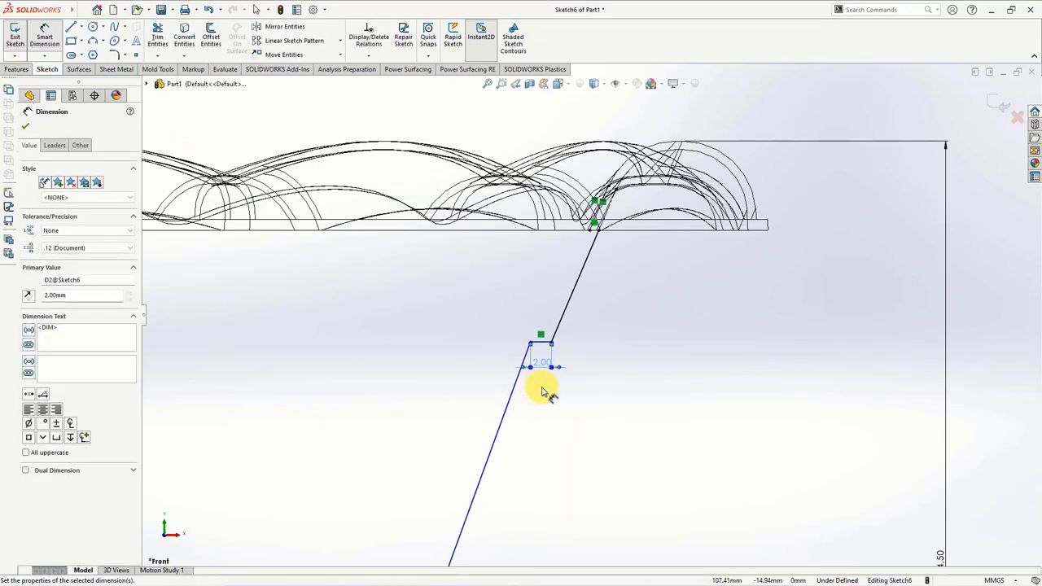
Step: Set the angle between the long wall line and the base centerline to 70°
scroll(602, 379, up, 1)
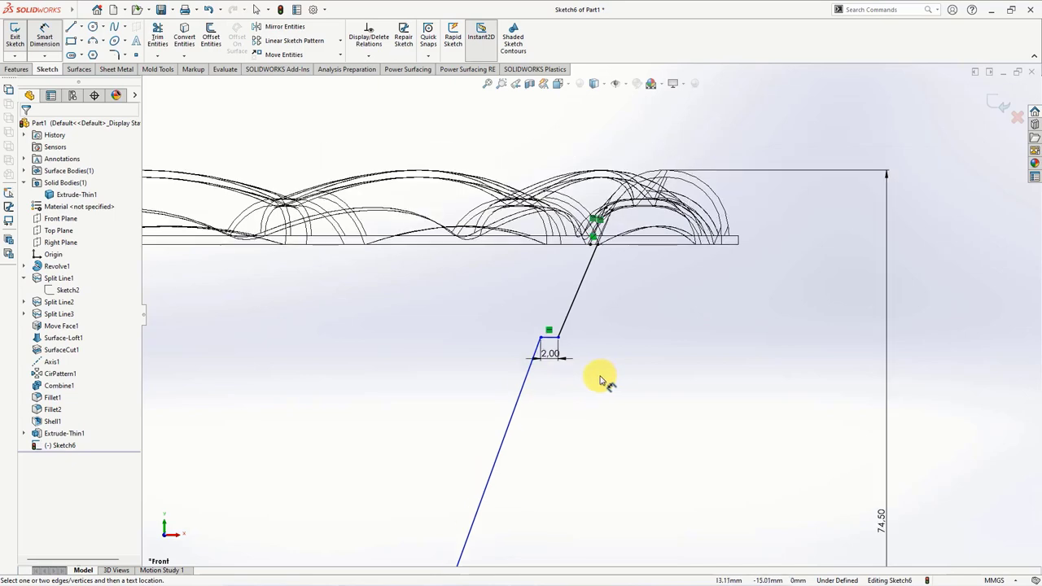
click(513, 411)
scroll(510, 432, up, 4)
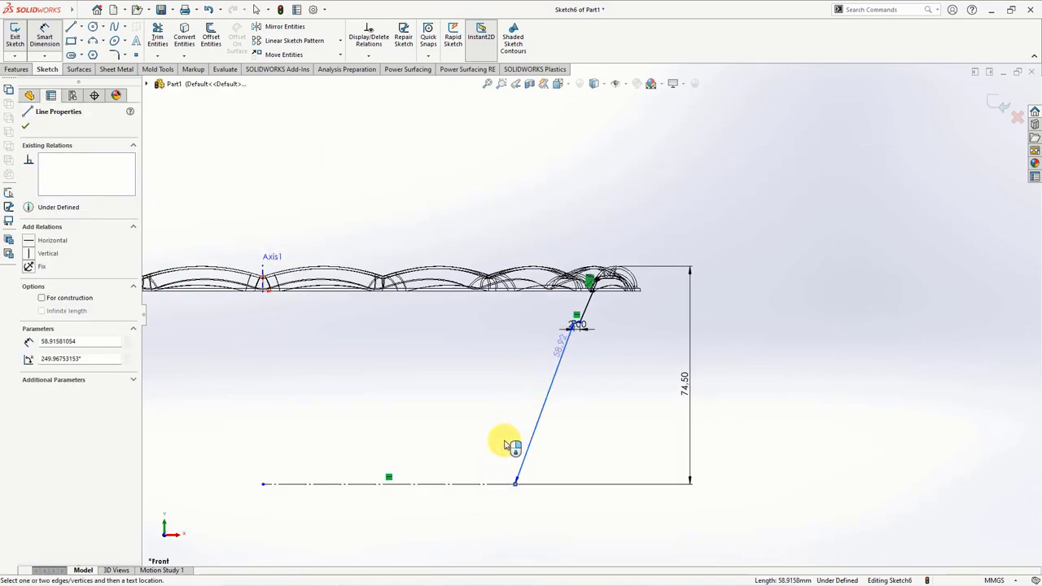
click(479, 484)
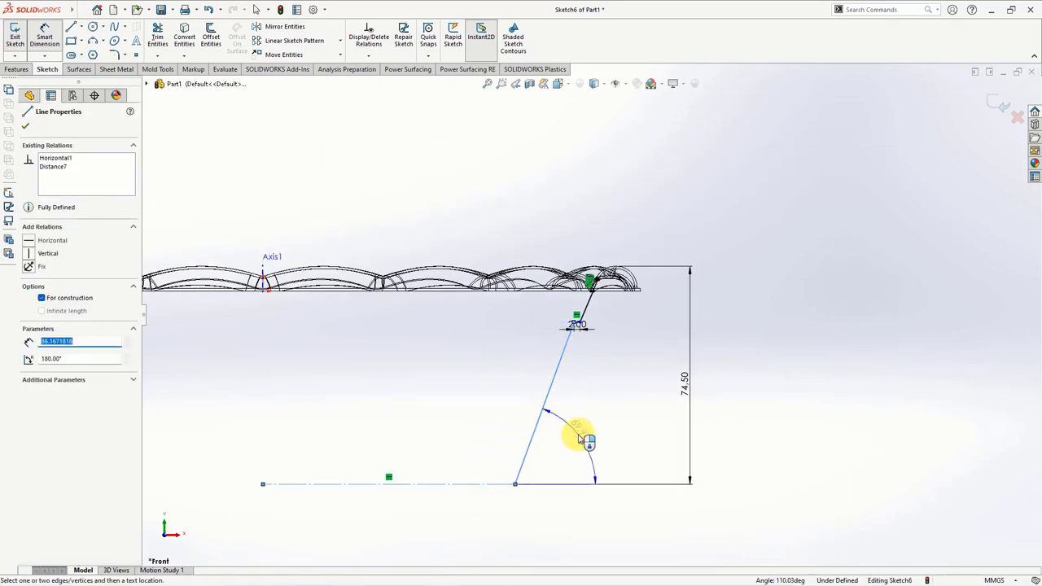
click(578, 437)
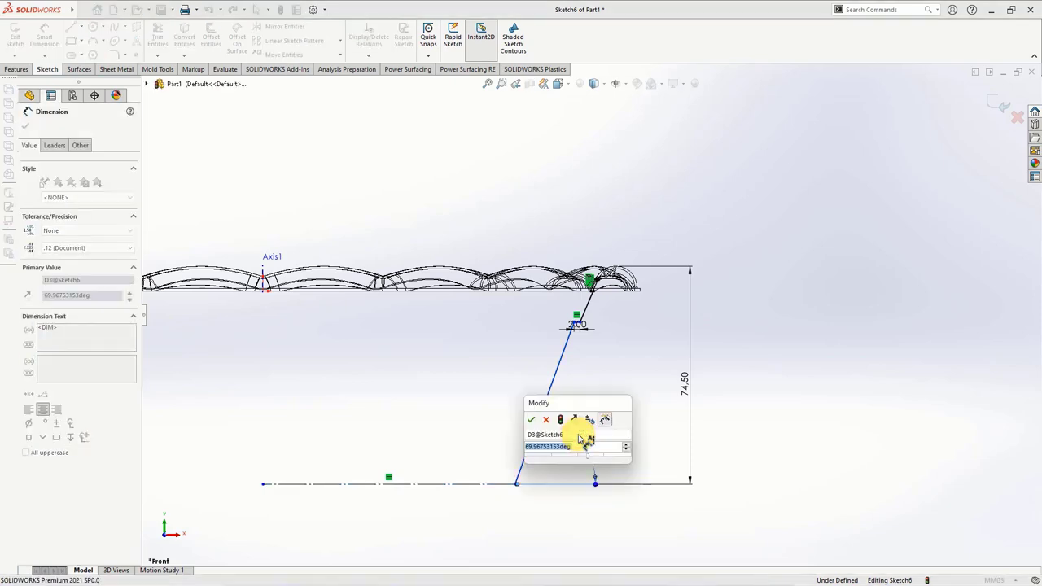
text(70)
click(530, 421)
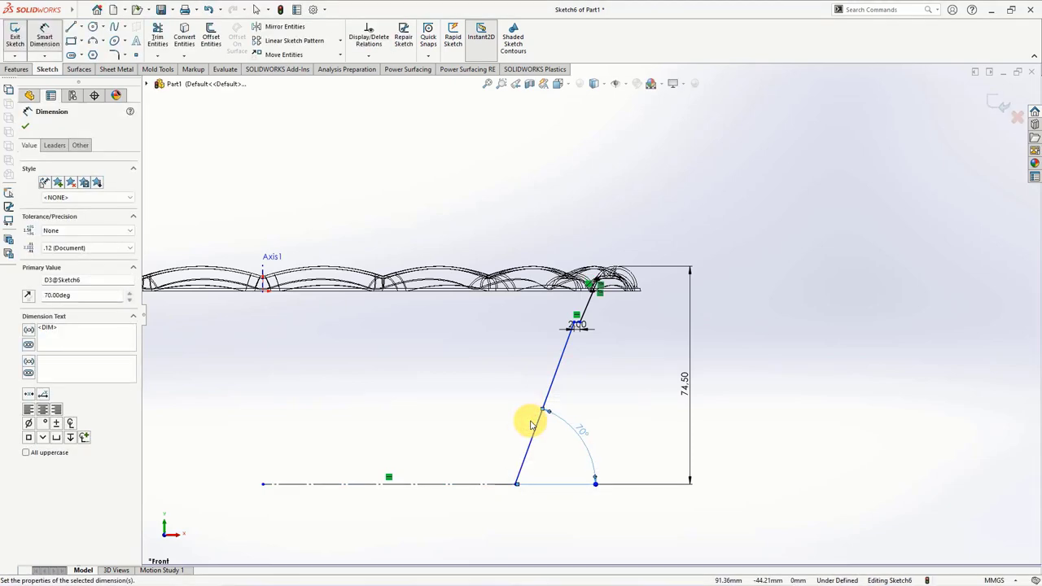
Step: Add a 47 mm vertical height dimension to the wall's top point
scroll(584, 358, down, 3)
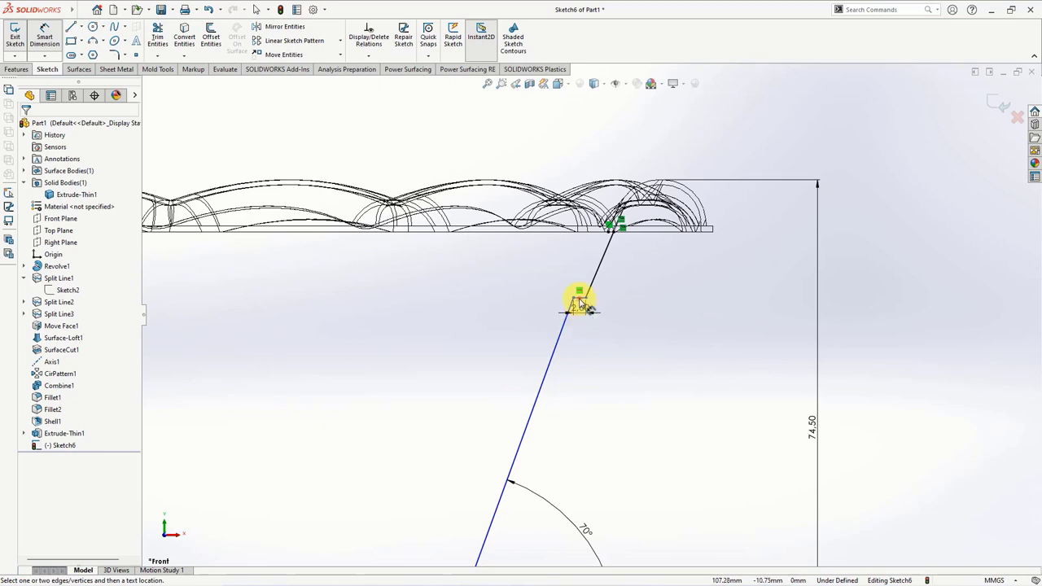
click(599, 348)
scroll(592, 312, up, 3)
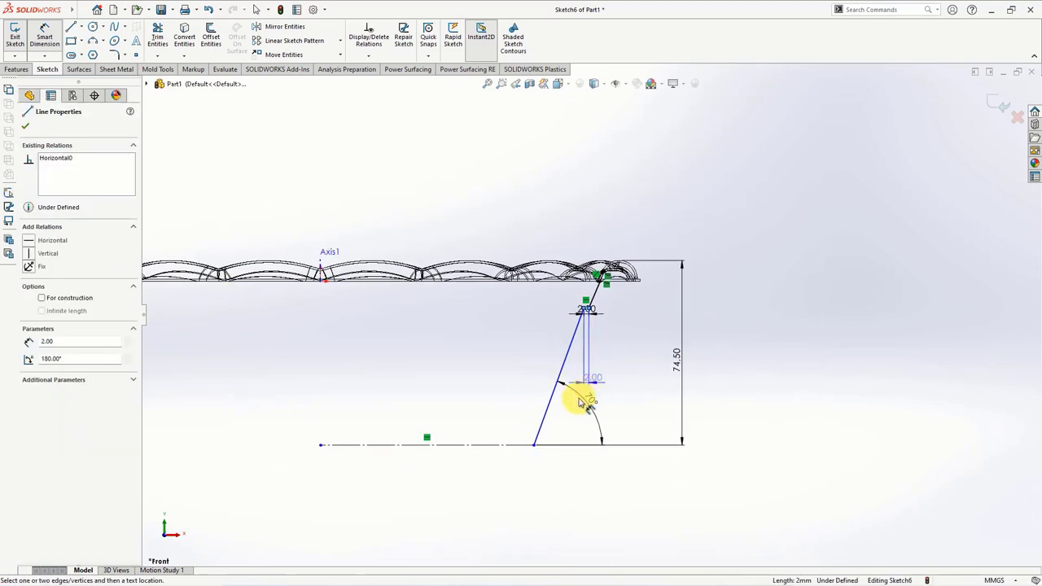
click(516, 443)
click(639, 396)
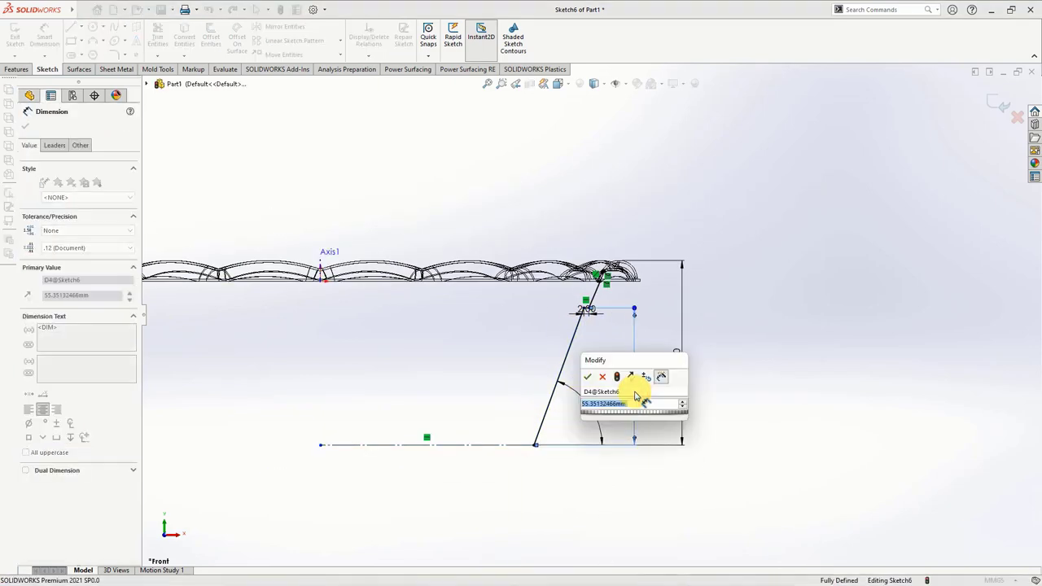
text(47)
click(587, 377)
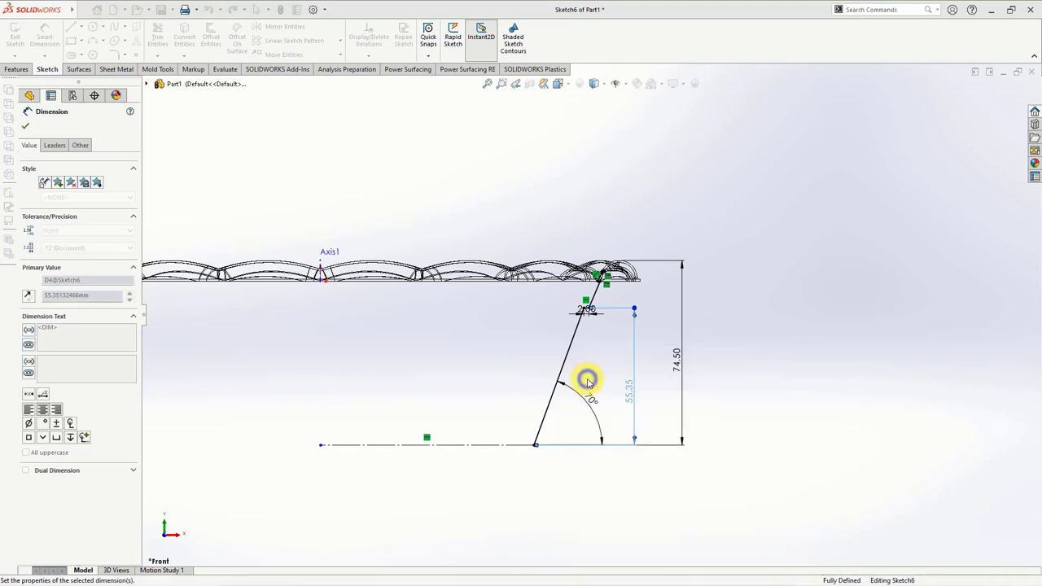
Step: Finish dimensioning and convert the dashed base line into a solid sketch line
right_click(495, 369)
click(501, 404)
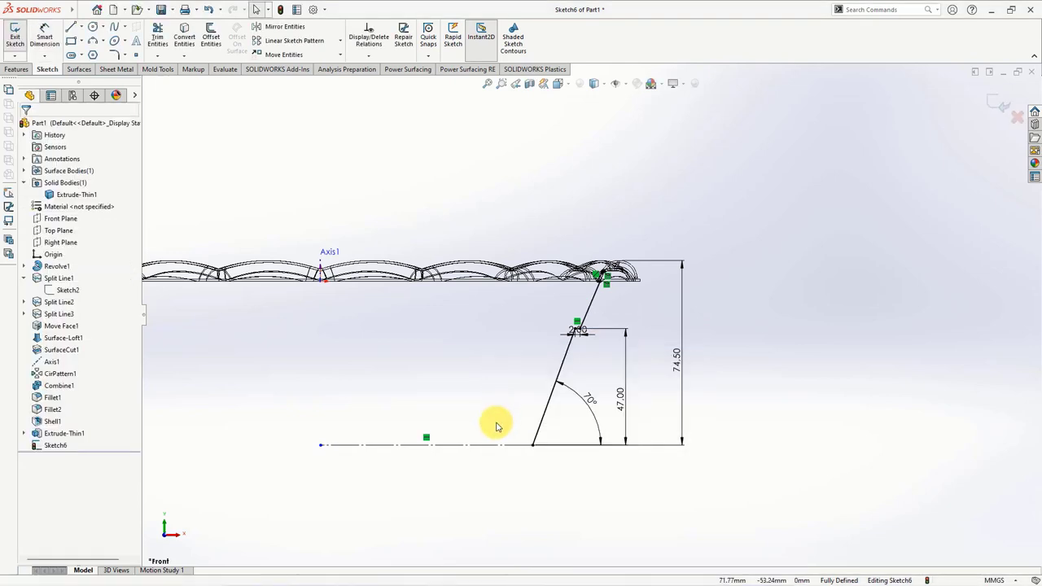
click(494, 443)
click(490, 399)
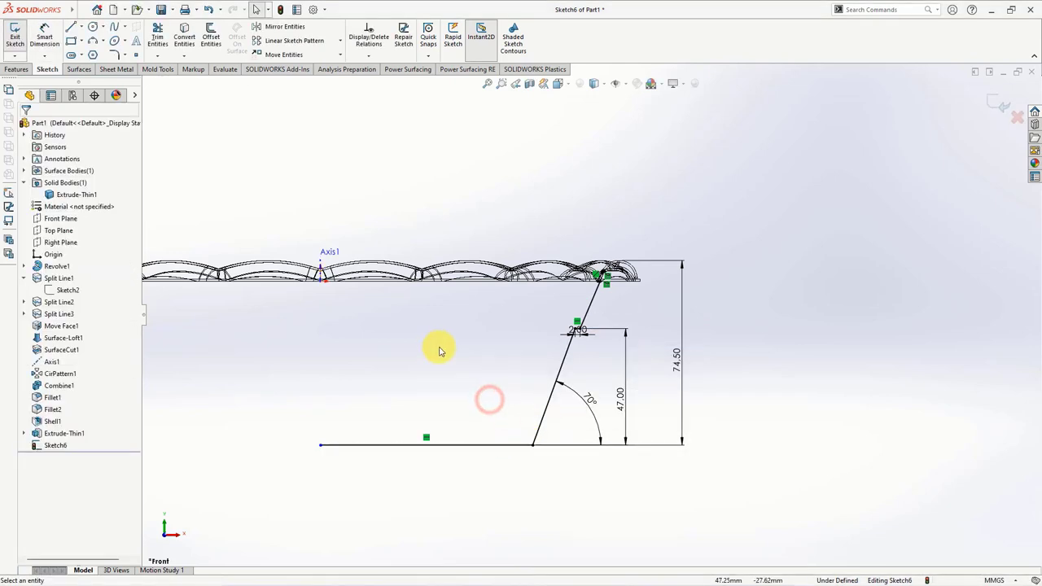
Step: Round the wall-to-base corner with a 15 mm sketch fillet
click(116, 57)
text(15)
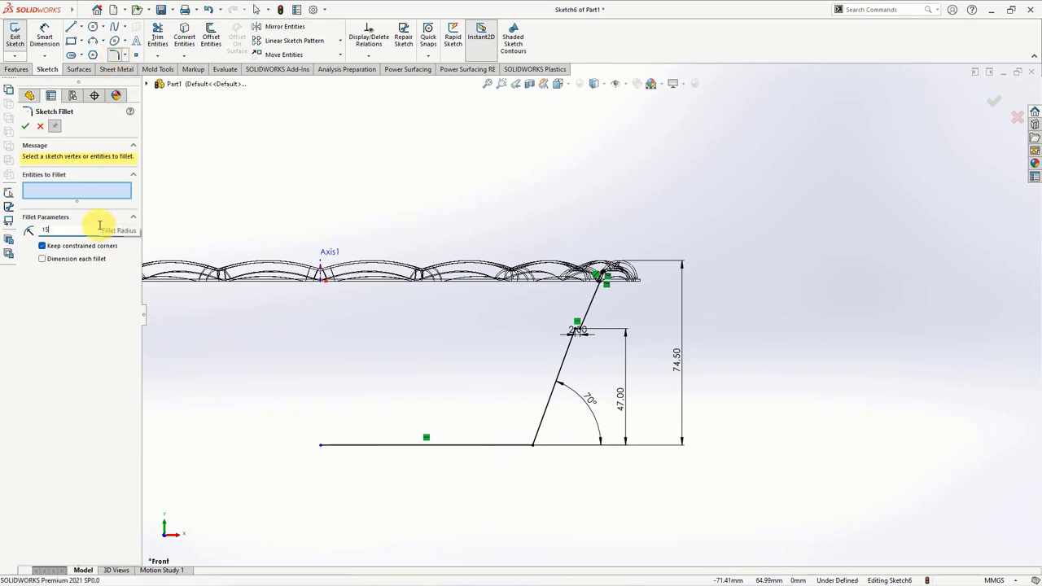
click(533, 444)
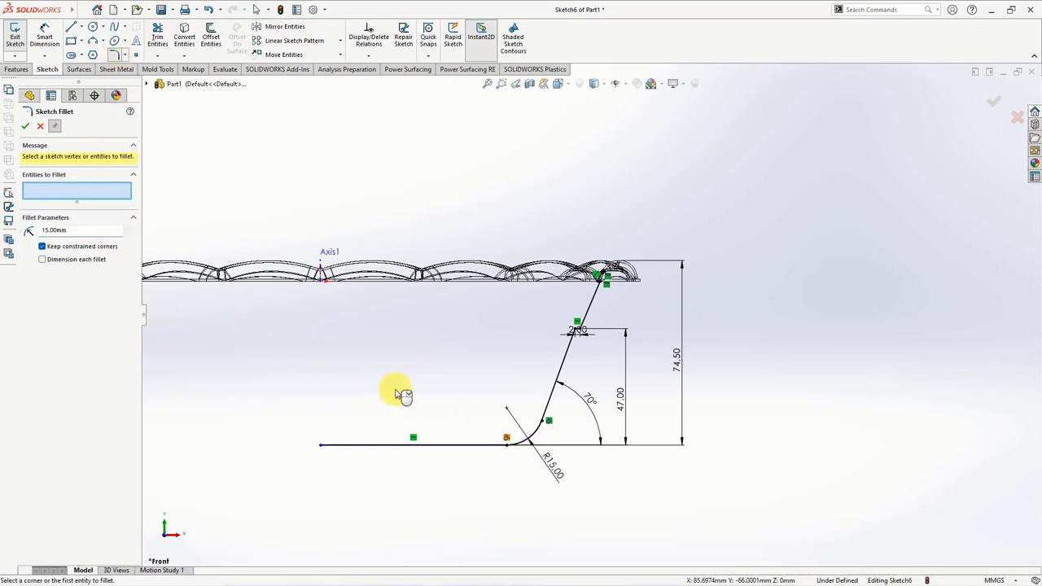
click(26, 127)
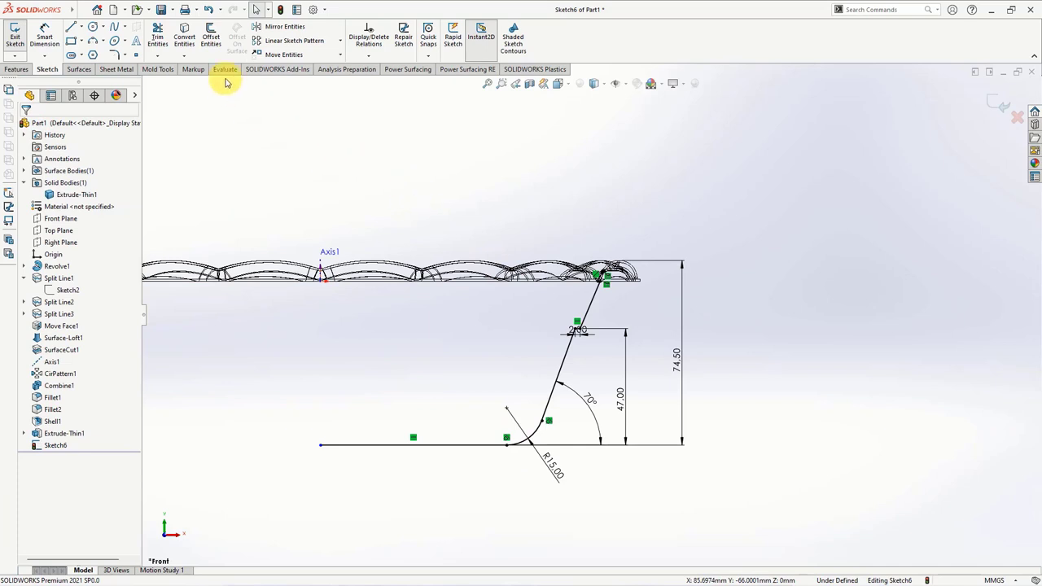
Step: Offset the profile chain to create the thin wall's second edge
click(210, 39)
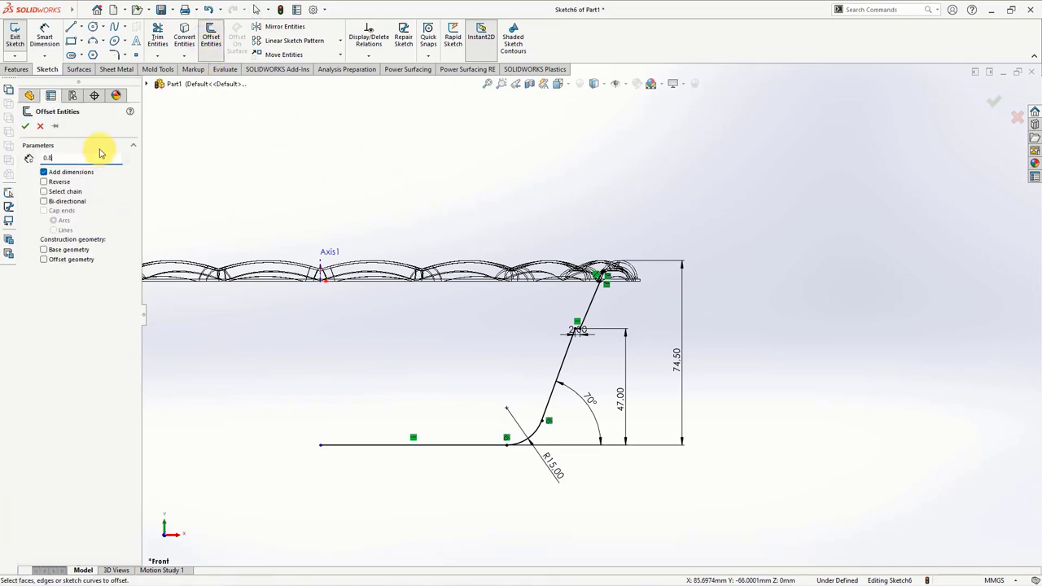
click(587, 317)
scroll(591, 319, down, 3)
click(591, 319)
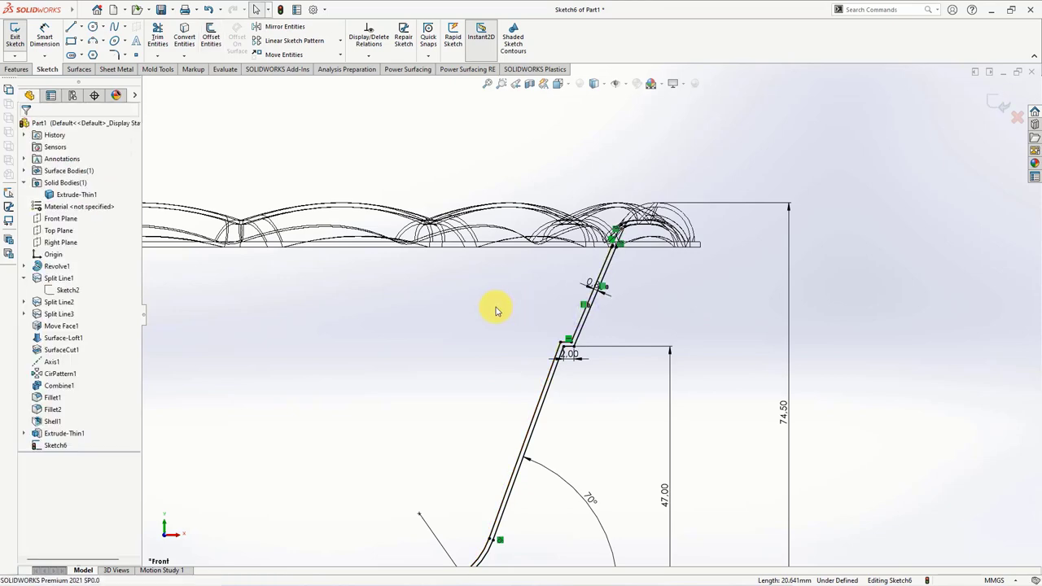
scroll(480, 333, up, 3)
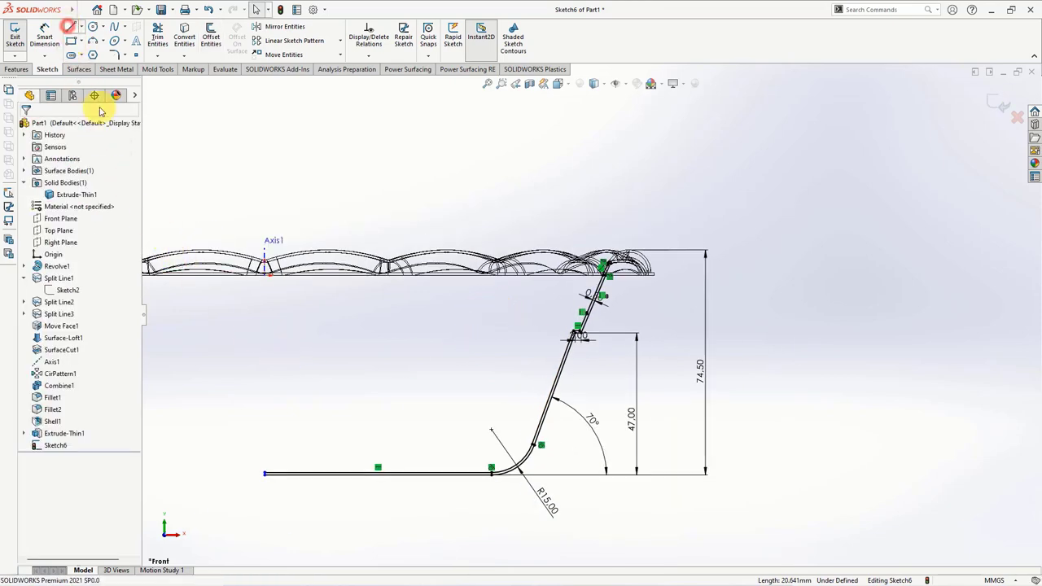
scroll(280, 472, down, 2)
scroll(353, 438, down, 2)
Step: Close the left end with a short line whose endpoint is coincident with Axis1
click(349, 430)
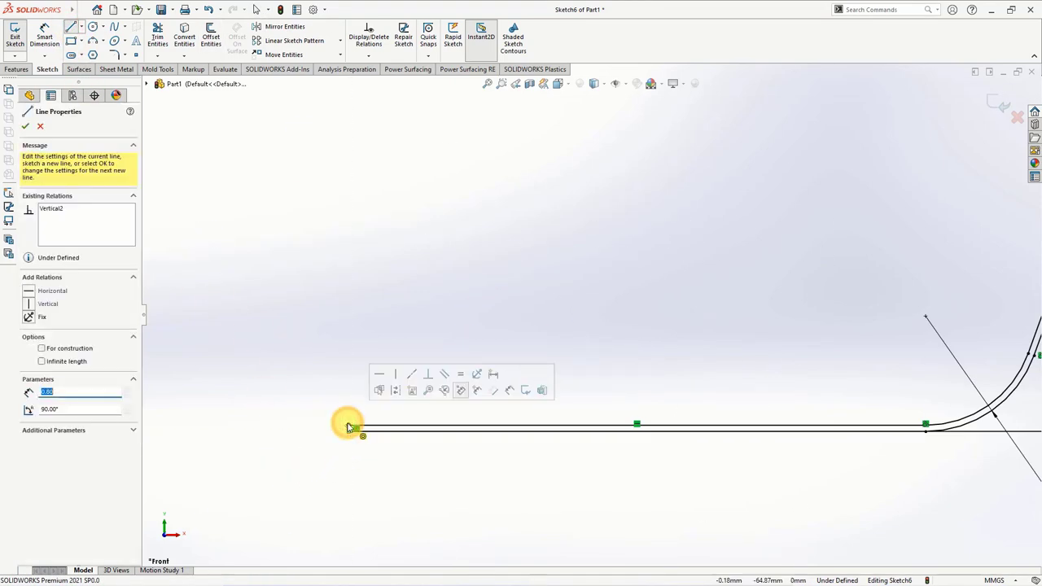
right_click(349, 428)
click(364, 436)
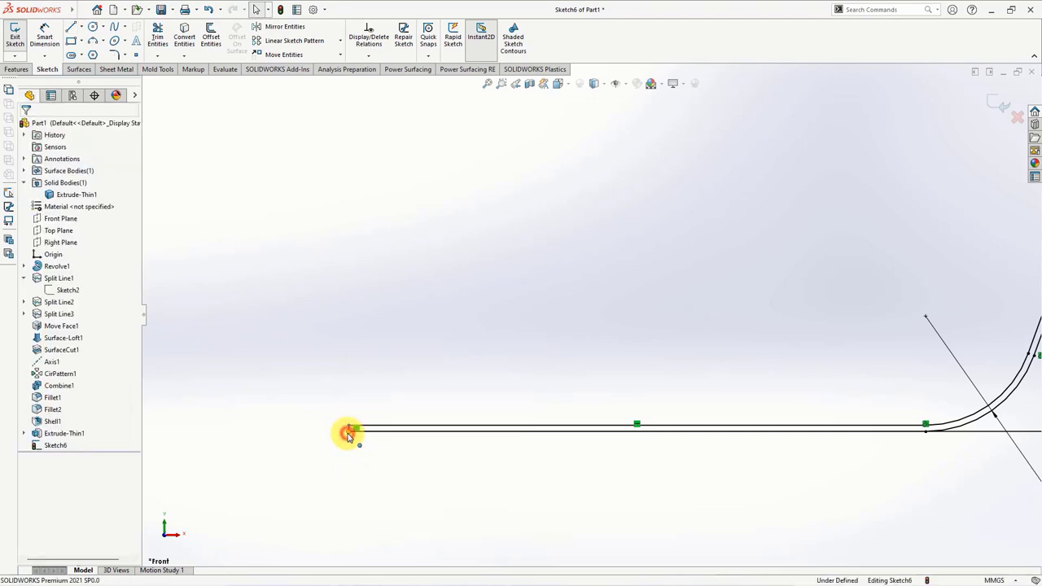
click(348, 431)
scroll(349, 318, up, 2)
scroll(514, 205, up, 2)
ctrl+click(510, 175)
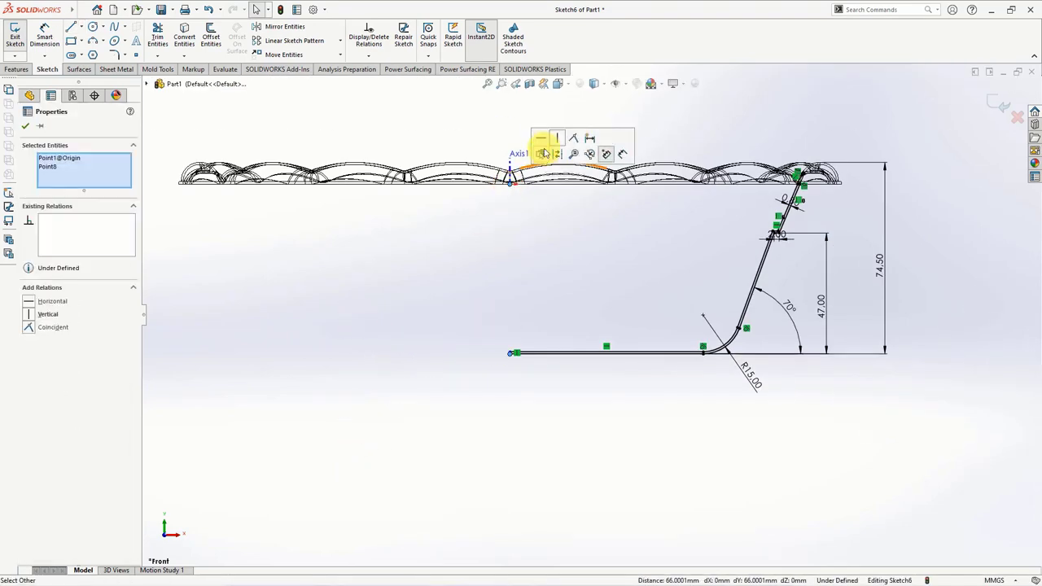
click(543, 150)
click(558, 276)
Step: Draw a short line closing the top between the two walls, then fit the sketch in view
scroll(720, 215, down, 3)
scroll(721, 216, down, 3)
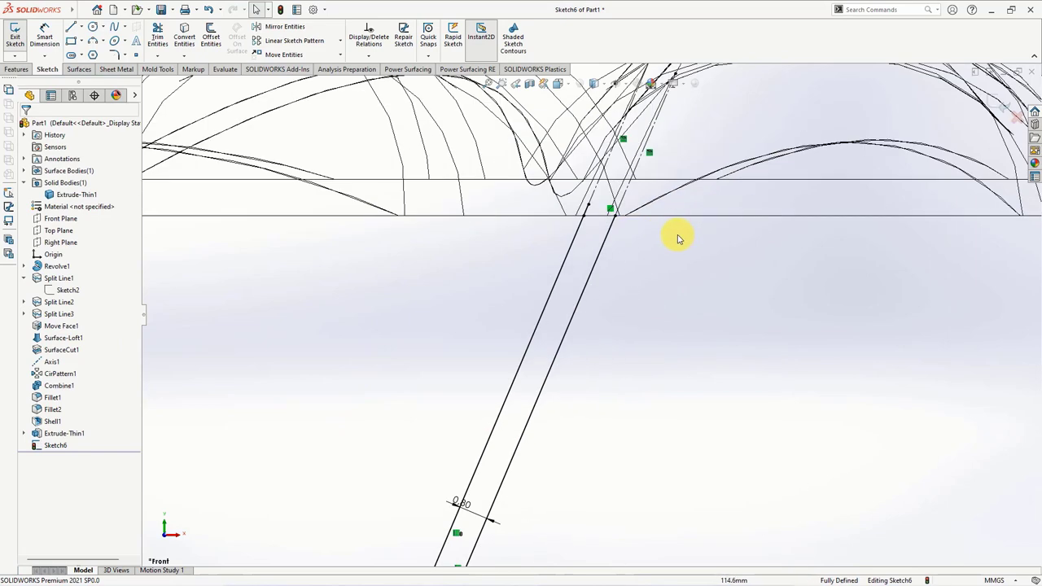
scroll(605, 234, down, 2)
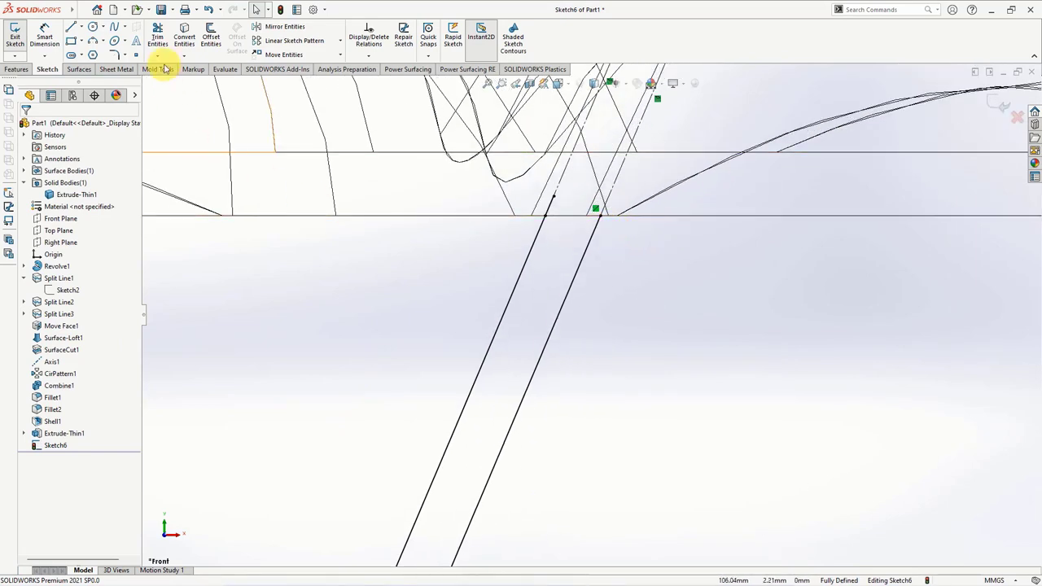
click(69, 27)
drag(600, 217, 542, 217)
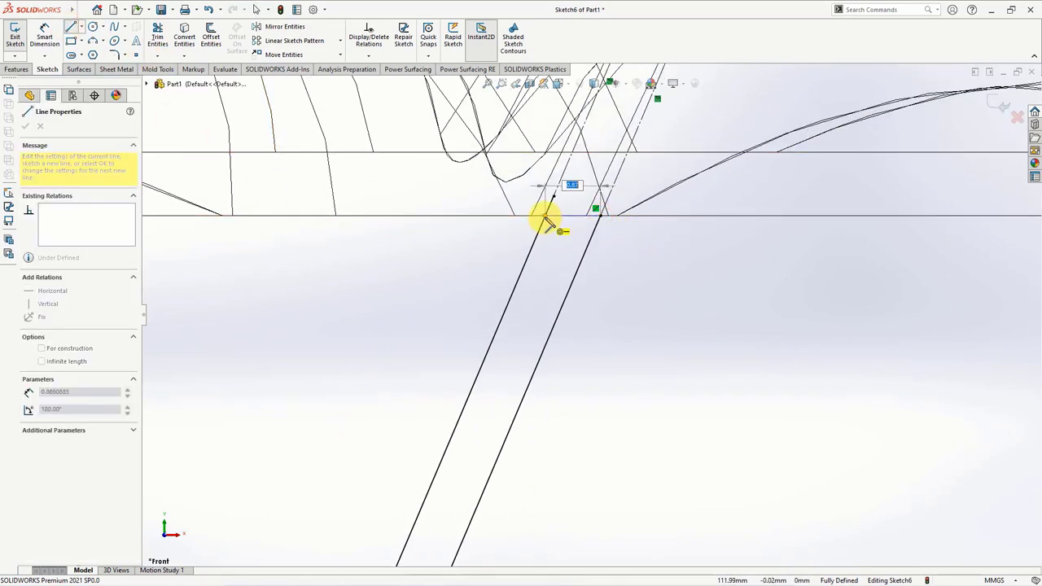
right_click(542, 216)
click(565, 221)
key(f)
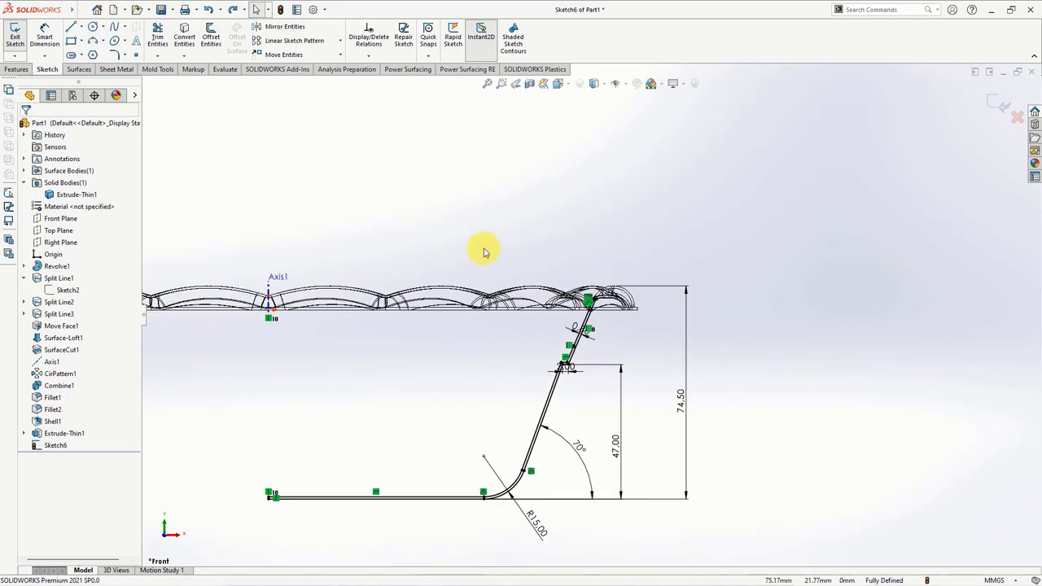
Step: Switch the model display style to shaded
click(18, 70)
click(593, 84)
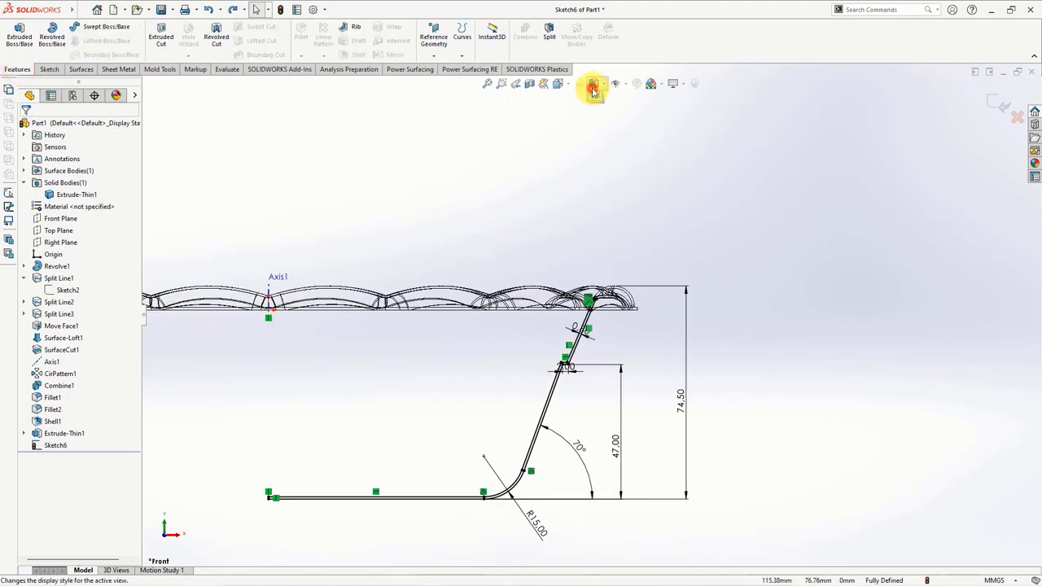
click(583, 123)
Step: Revolve the closed wall region 360° about Axis1 with thin wall off, creating Revolve2
click(58, 46)
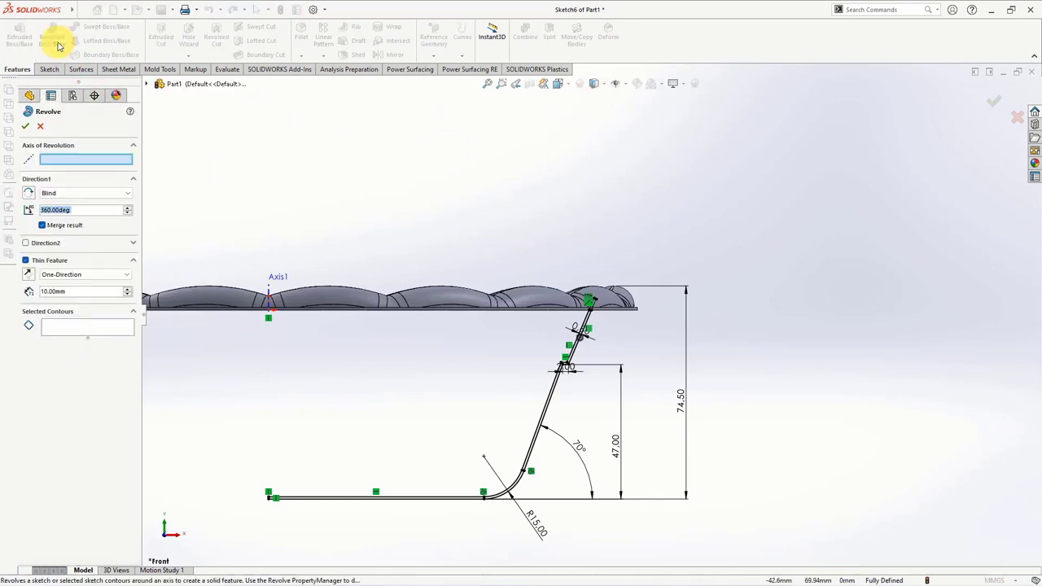
click(270, 286)
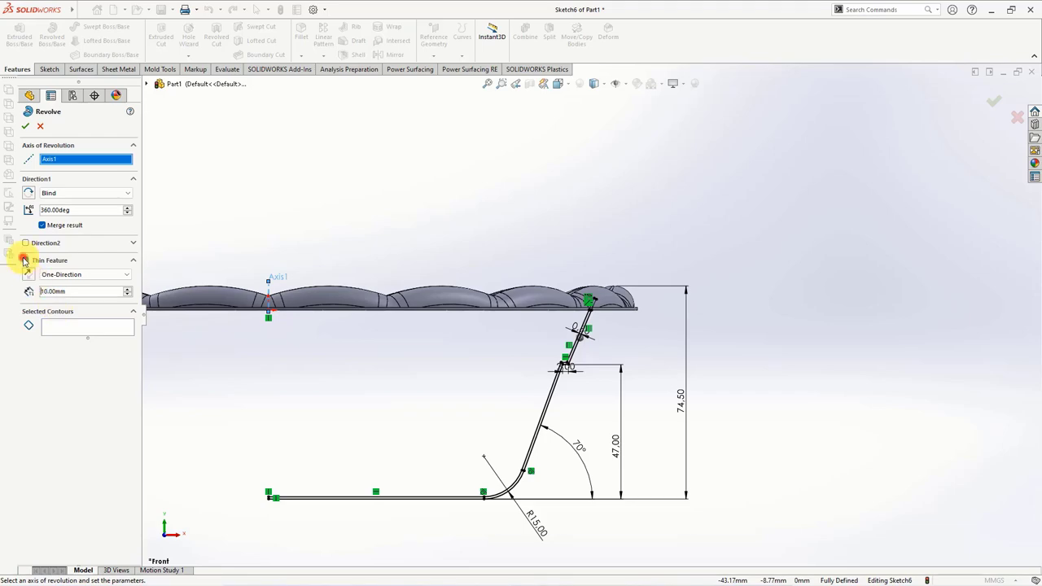
click(24, 261)
click(77, 294)
scroll(423, 496, down, 3)
scroll(448, 407, down, 2)
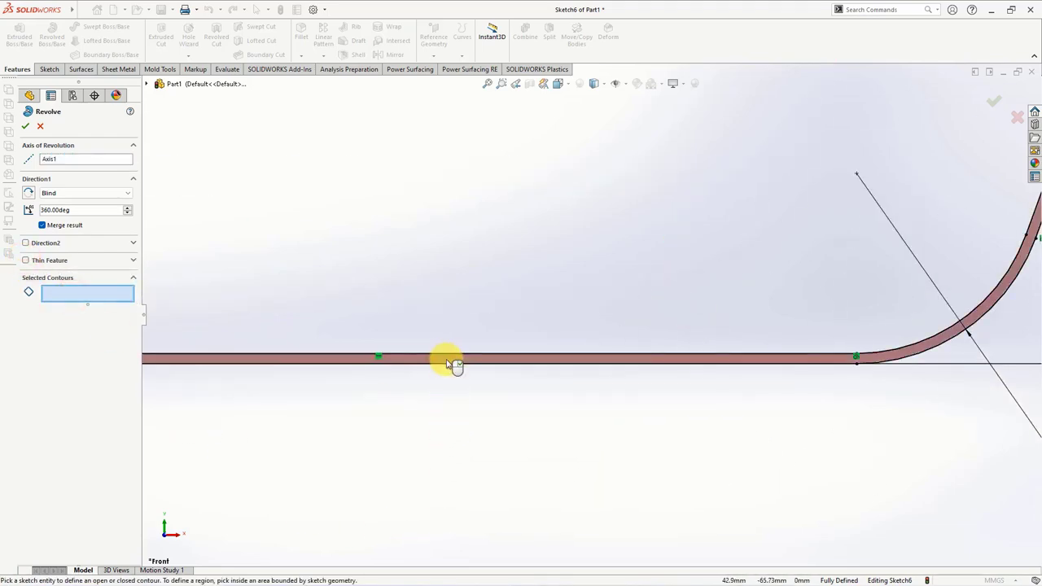
click(447, 361)
scroll(570, 382, up, 5)
scroll(716, 214, down, 3)
scroll(683, 221, down, 2)
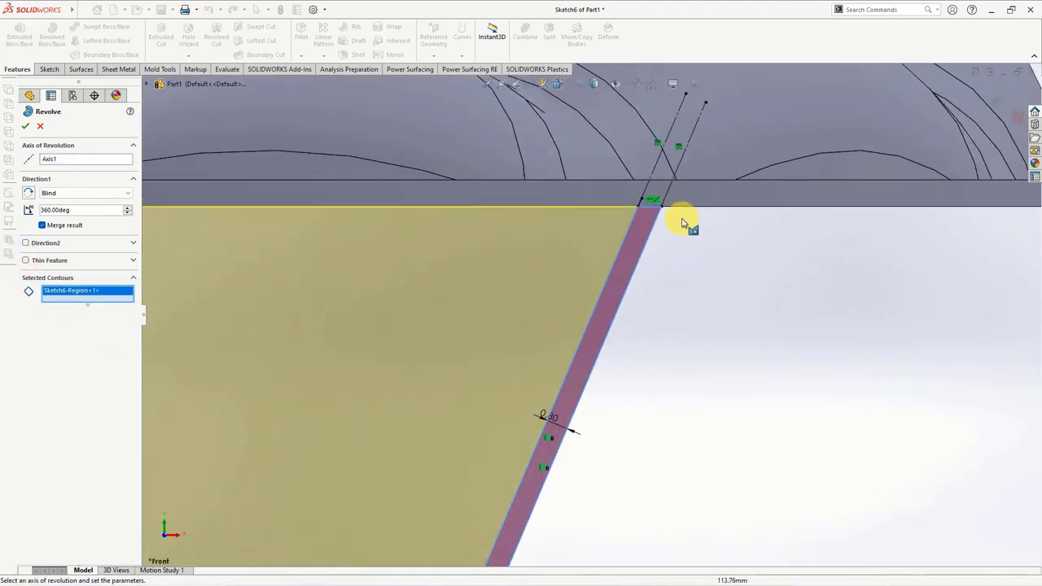
scroll(682, 221, up, 2)
scroll(643, 244, up, 3)
middle_drag(616, 220, 593, 237)
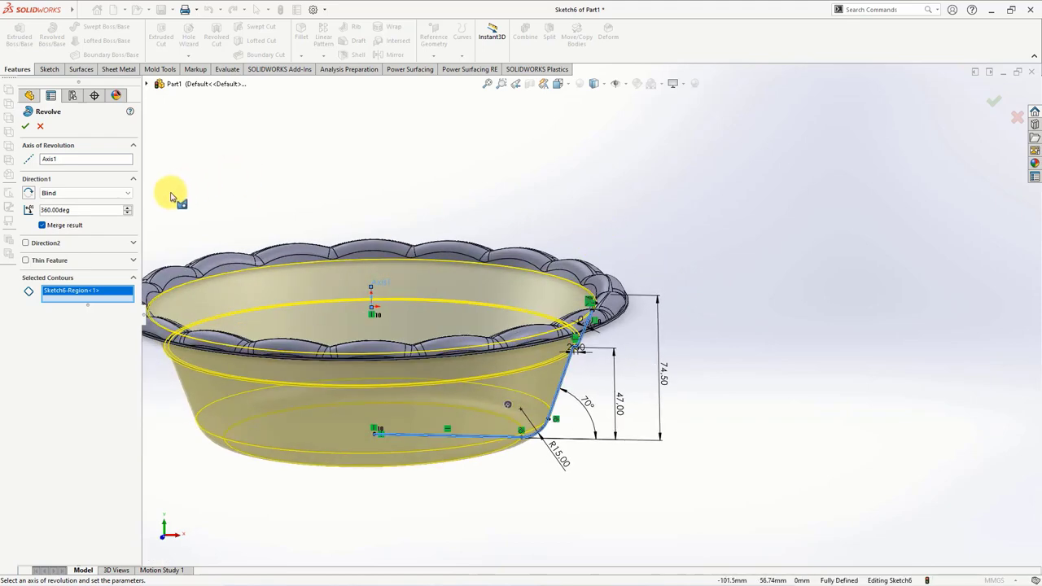
click(24, 131)
Step: Turn off the section view and zoom out to show the whole uncut bowl
mouse_move(389, 209)
middle_down()
mouse_move(432, 214)
mouse_move(431, 141)
mouse_move(425, 194)
middle_up()
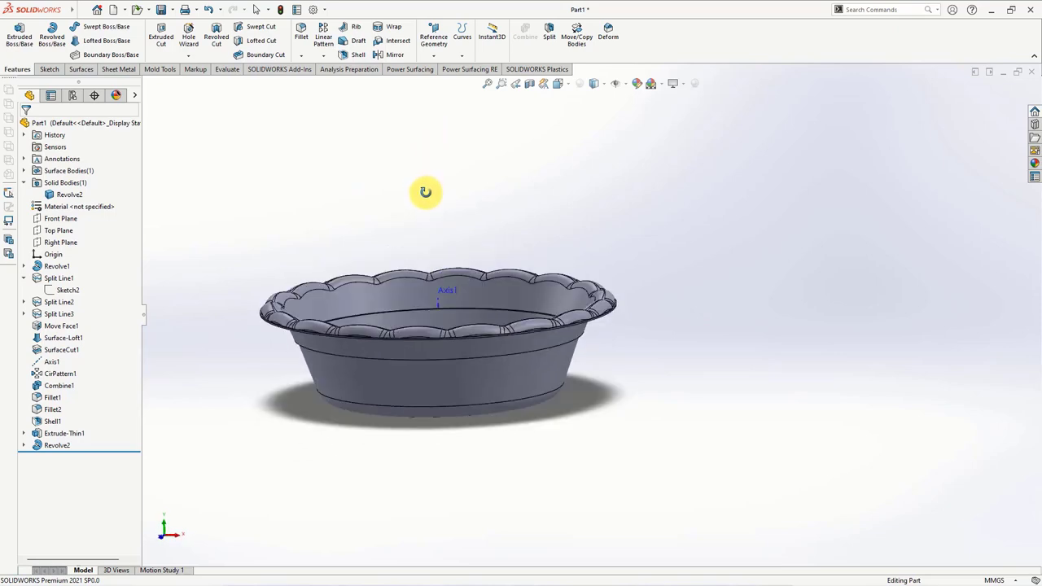
click(530, 85)
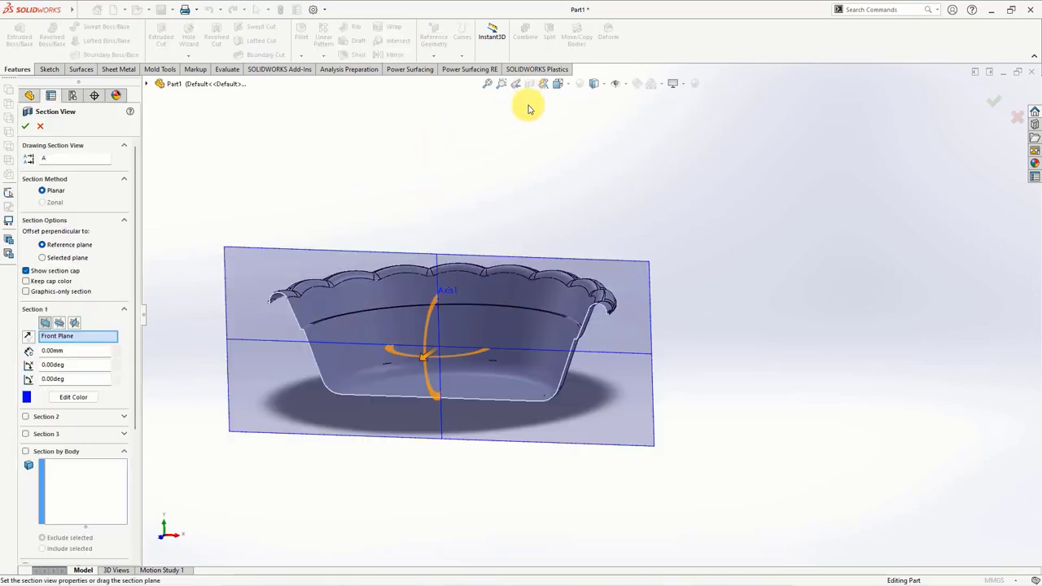
click(24, 122)
scroll(593, 297, down, 5)
scroll(593, 297, down, 2)
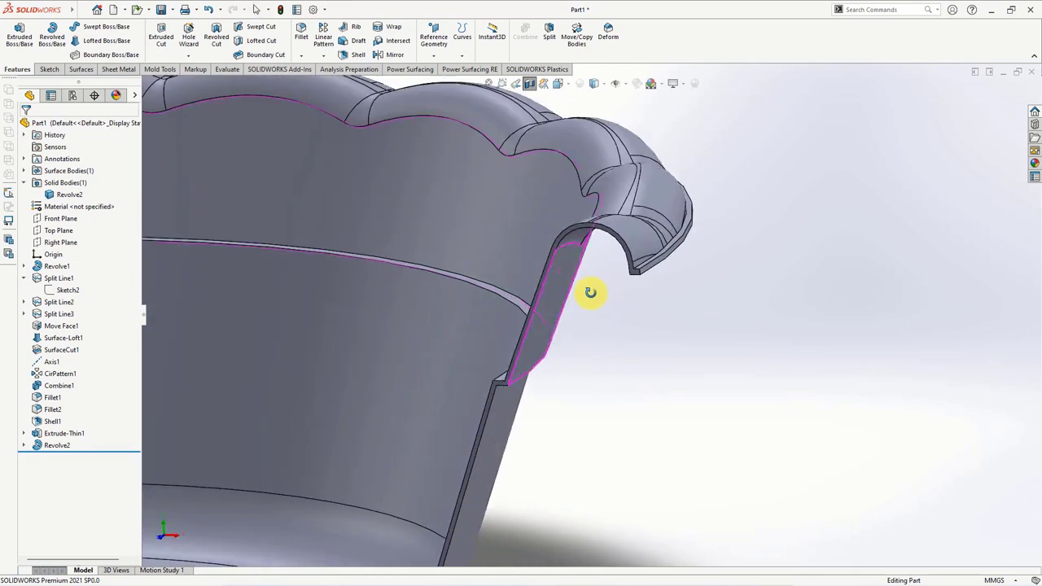
scroll(592, 297, down, 1)
scroll(592, 297, up, 4)
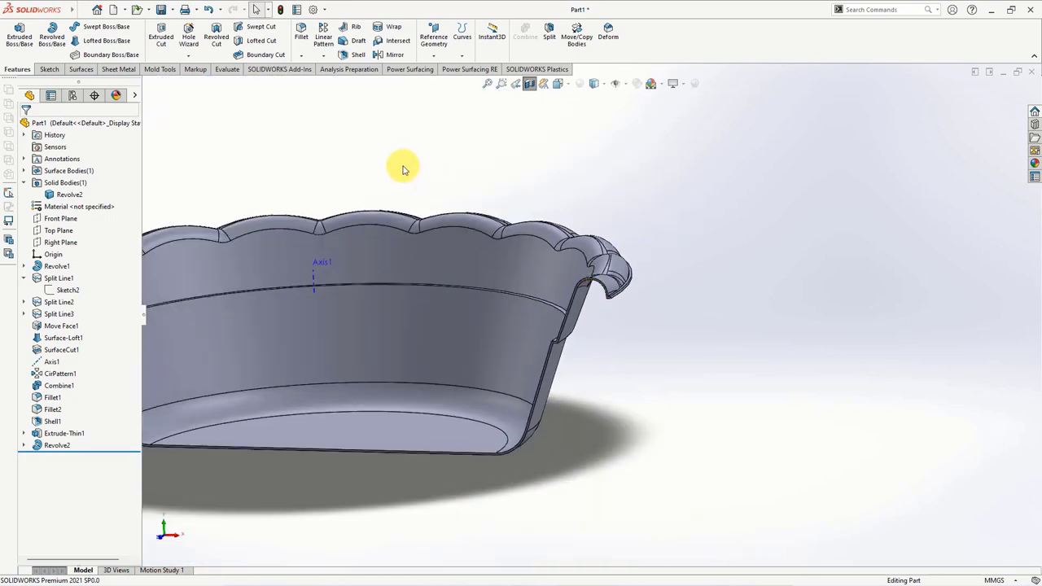
Step: Round the two edges where the handle meets the bowl with a 1.5 mm fillet
click(301, 41)
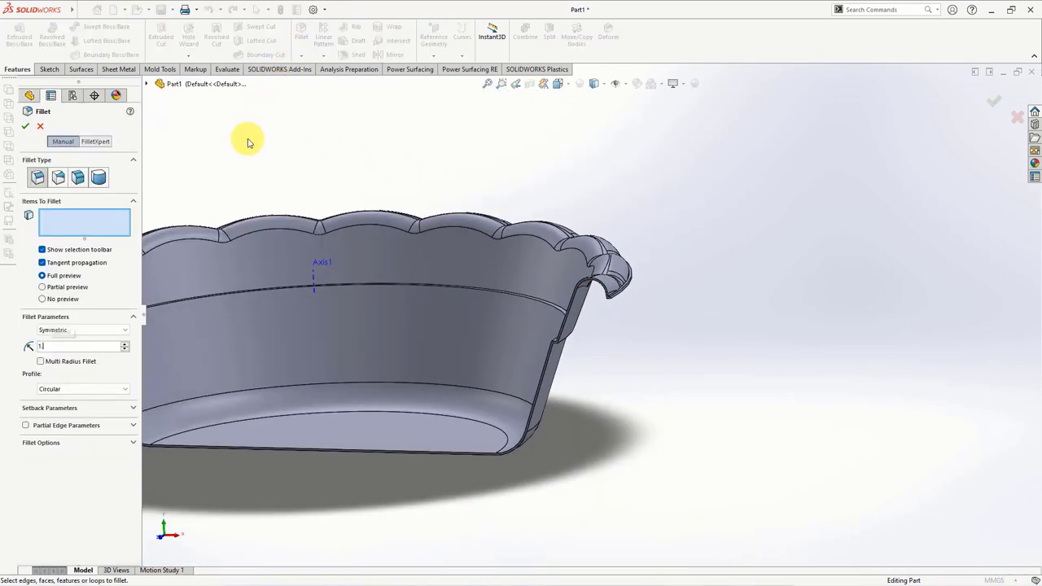
scroll(569, 329, down, 3)
scroll(575, 268, down, 2)
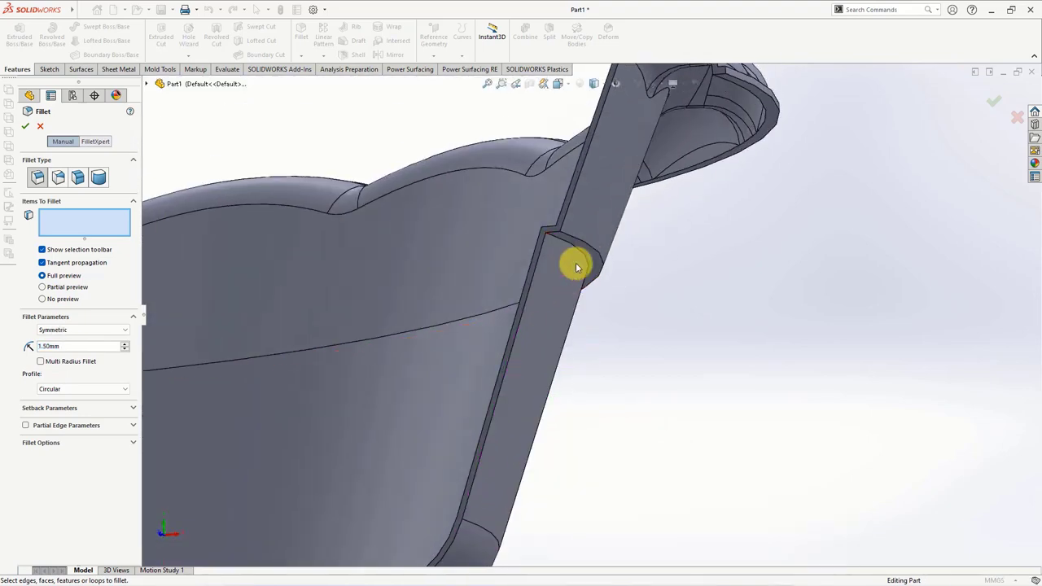
click(593, 252)
scroll(625, 307, down, 3)
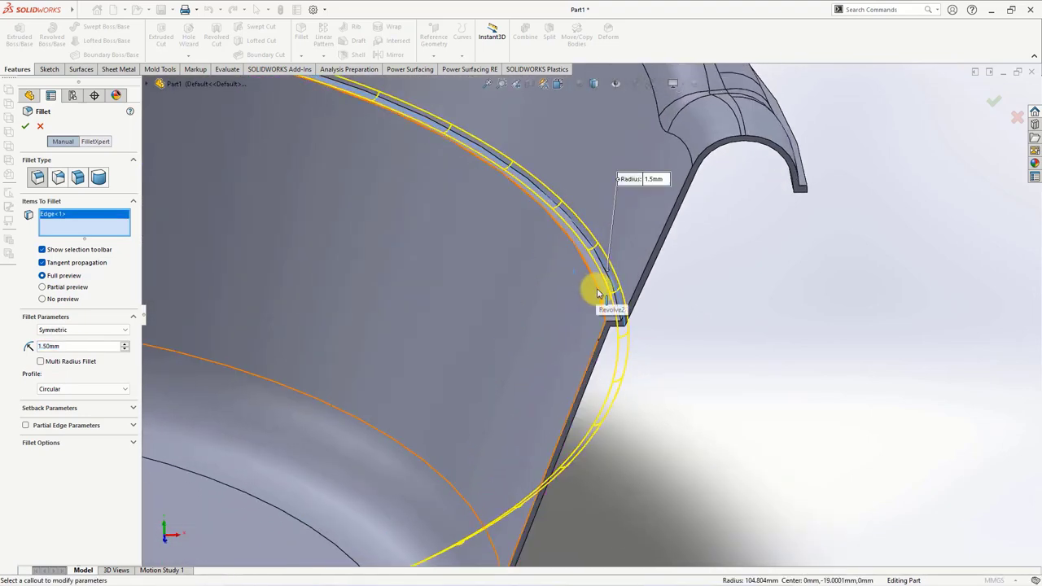
click(598, 295)
key(Return)
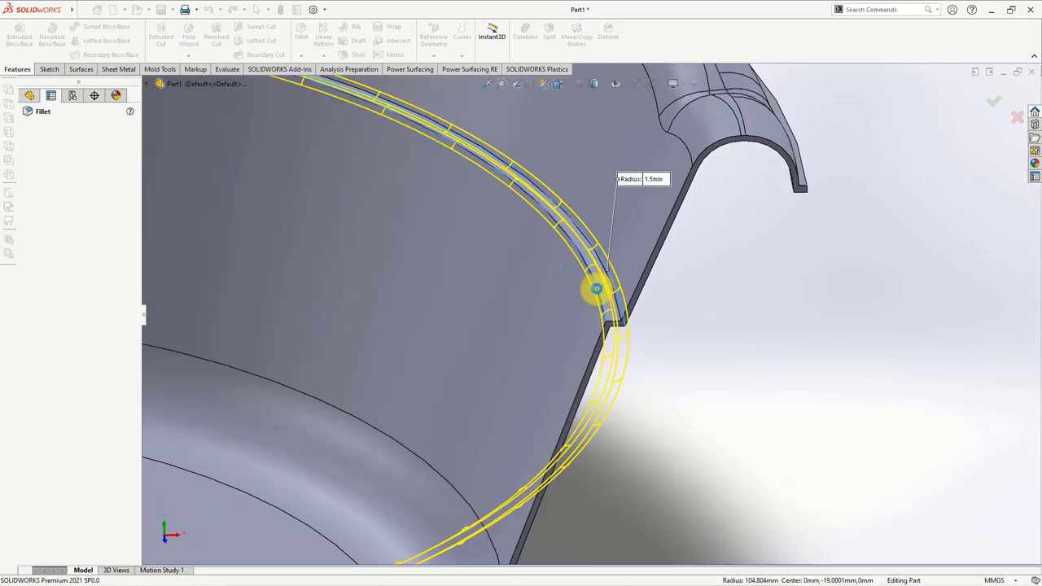
scroll(715, 349, up, 5)
scroll(654, 260, up, 5)
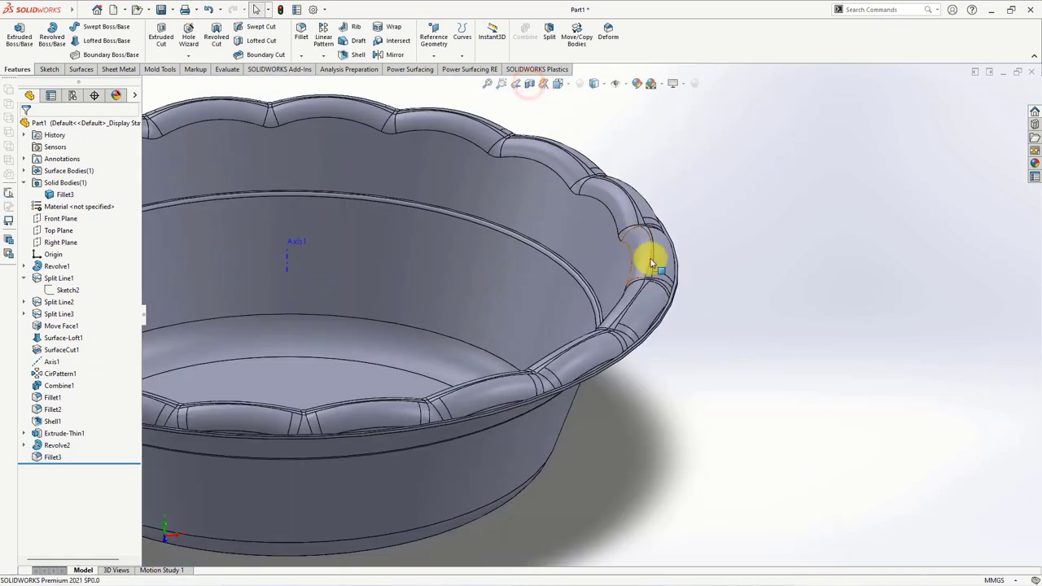
middle_drag(681, 355, 694, 376)
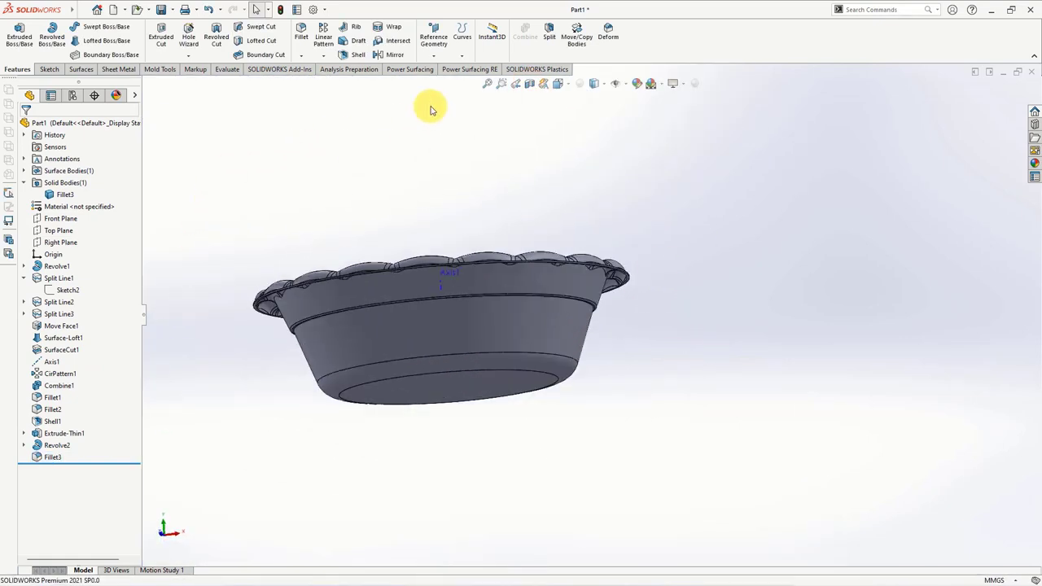
Step: Create Plane1 tangent to the bowl's outer wall and referenced to the Front Plane
click(435, 54)
click(443, 72)
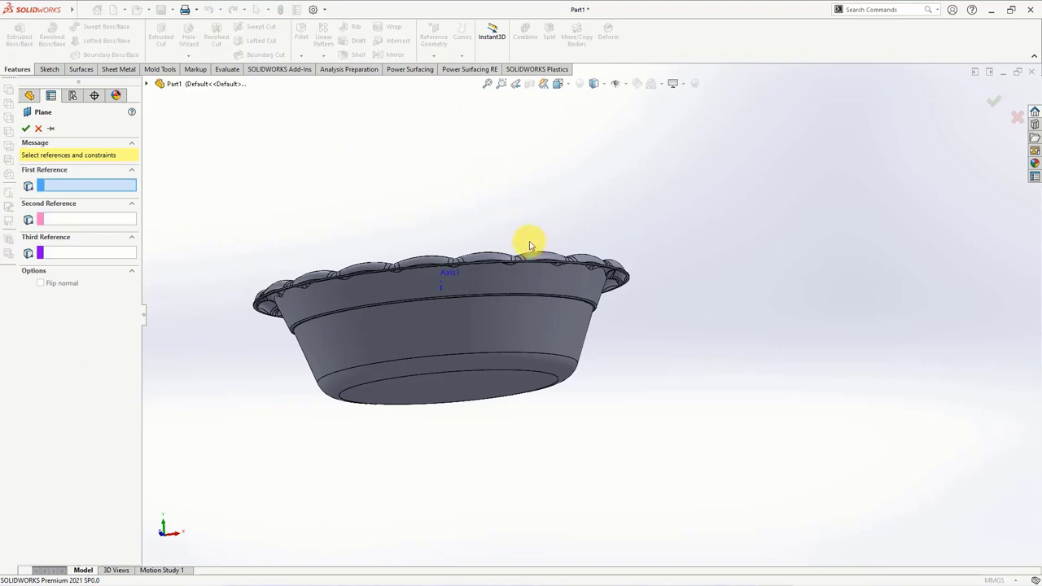
click(535, 280)
click(148, 86)
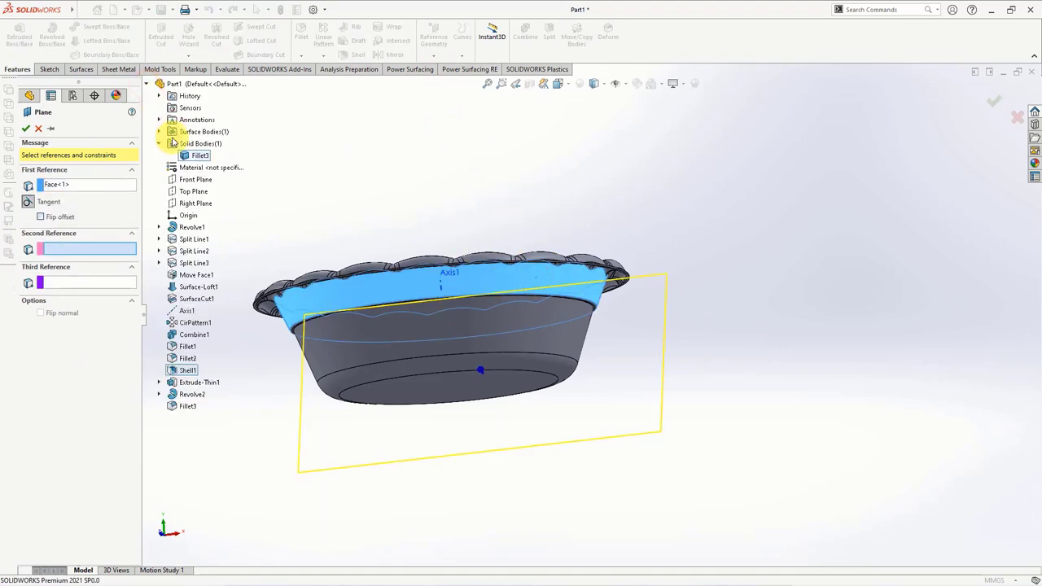
click(183, 179)
middle_drag(446, 210, 395, 168)
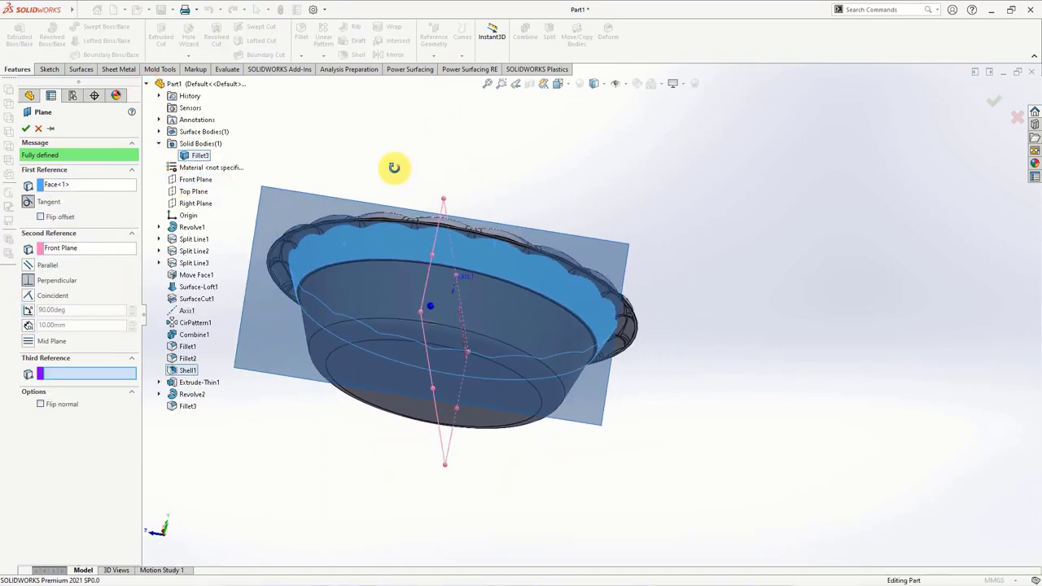
click(25, 129)
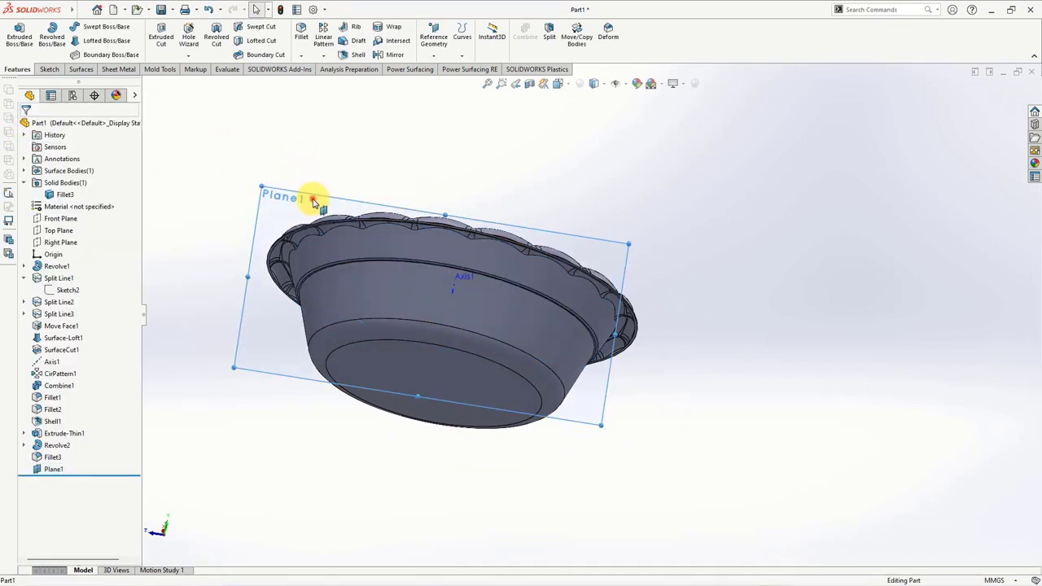
click(313, 201)
Step: Start a sketch on Plane1 and convert the rim edges into sketch curves
click(361, 167)
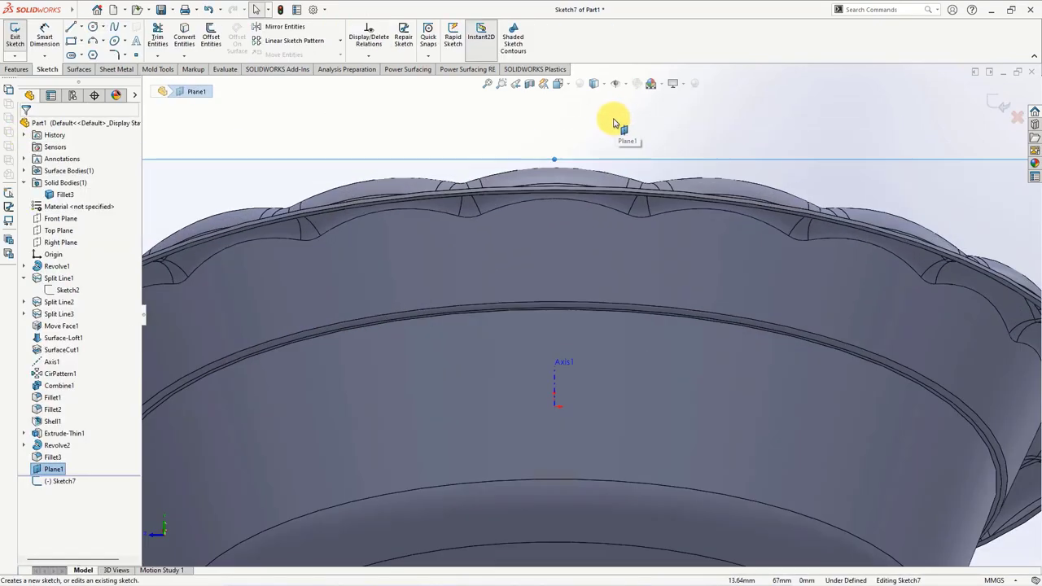
scroll(575, 353, down, 3)
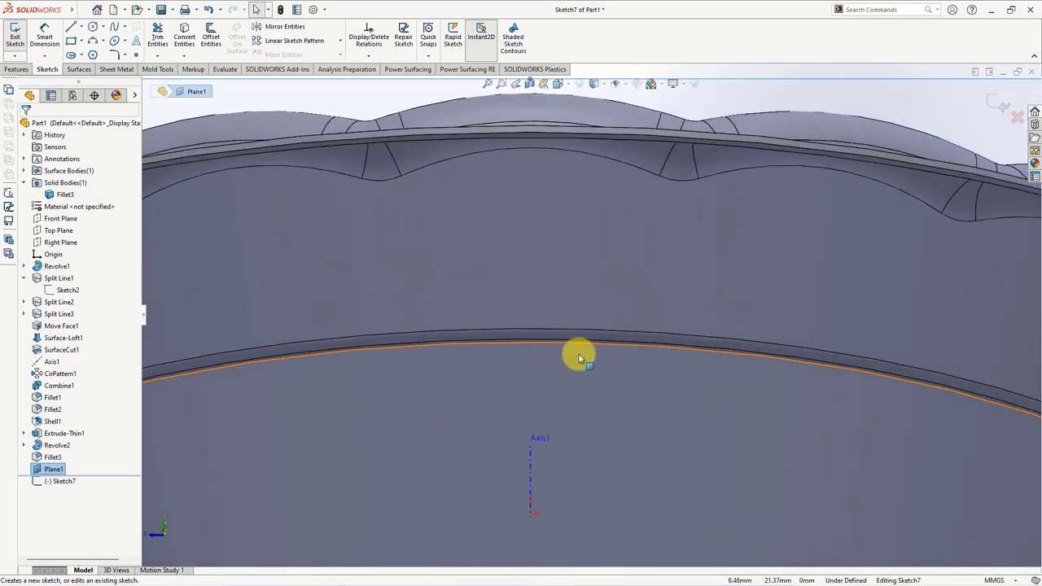
click(578, 343)
click(186, 41)
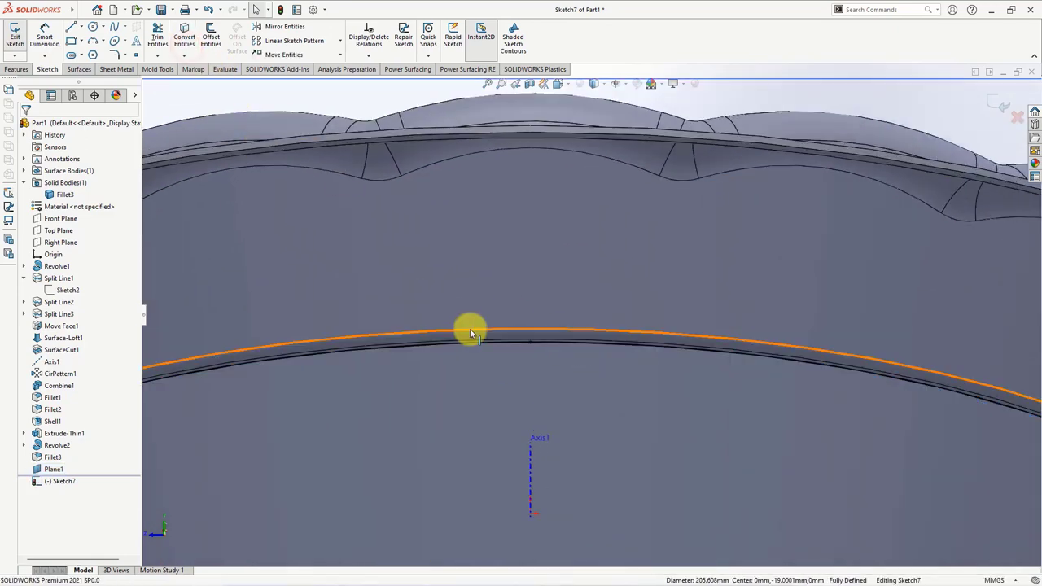
click(472, 342)
click(520, 313)
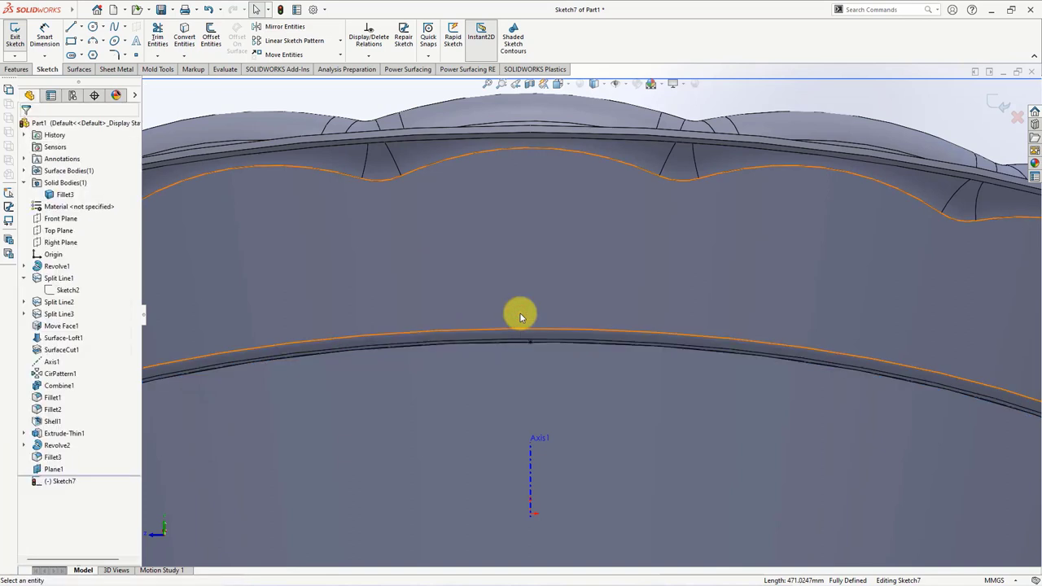
Step: Draw a vertical centerline from the lower rim up to the bowl's top edge
click(79, 27)
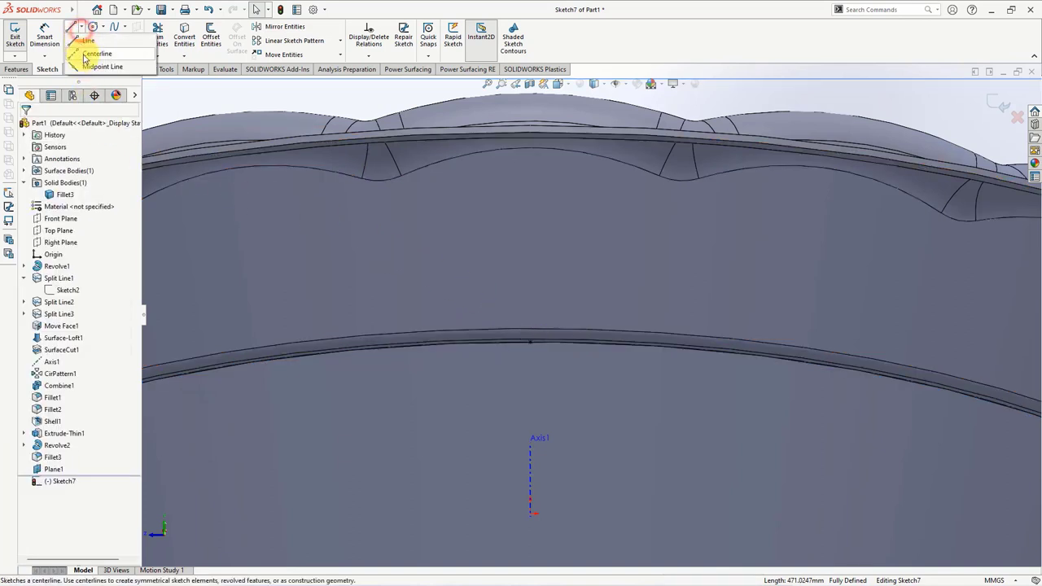
click(81, 54)
click(530, 343)
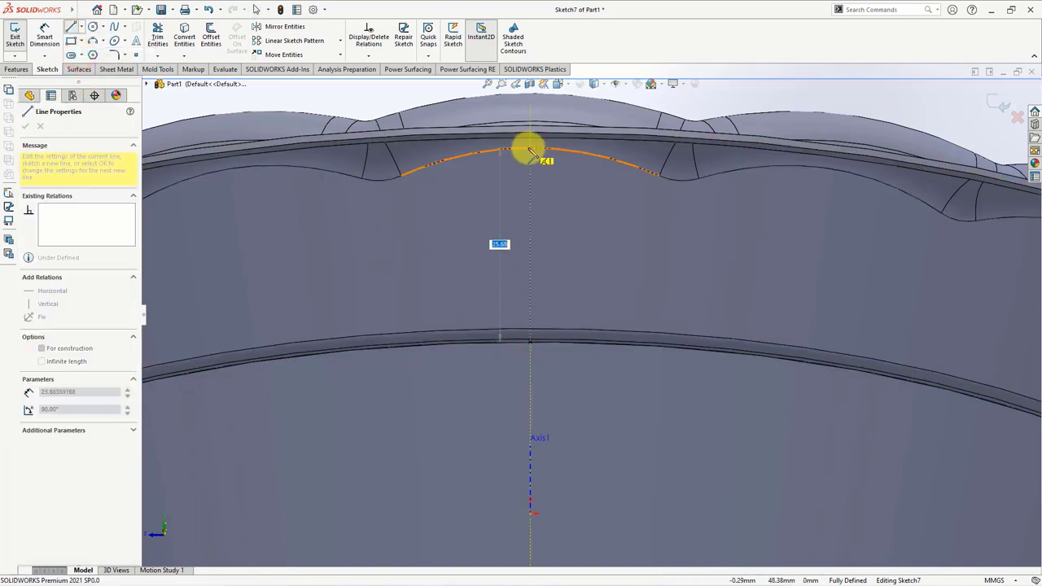
click(529, 145)
key(Escape)
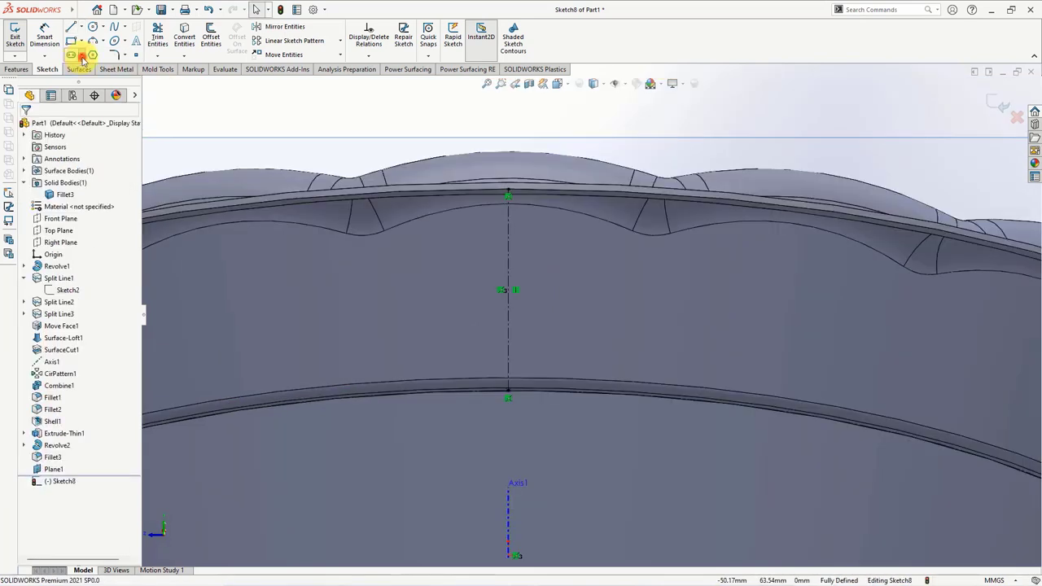
Step: Draw a centrepoint arc slot centred on the vertical centerline
click(82, 57)
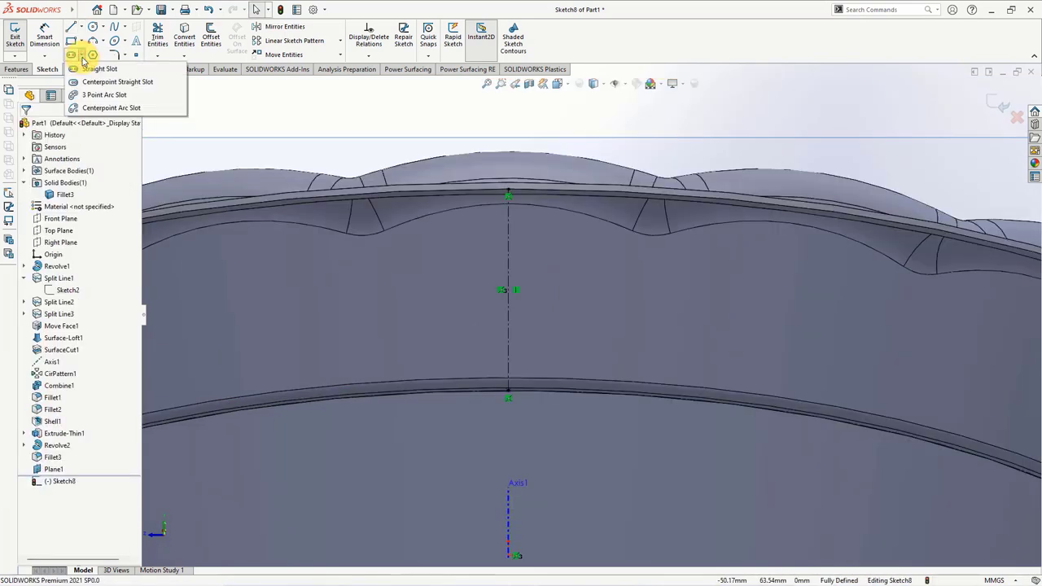
click(94, 109)
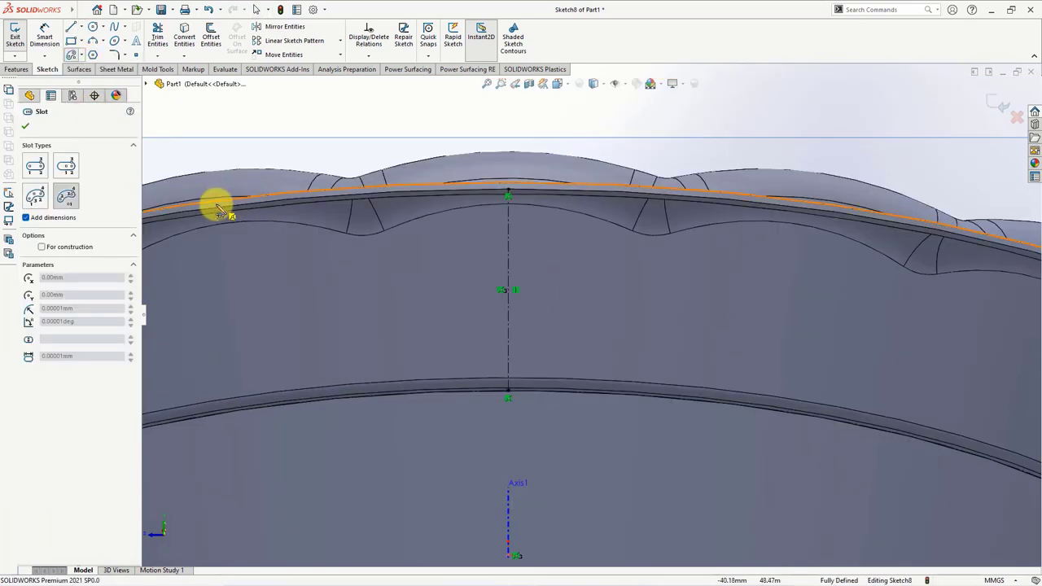
click(508, 286)
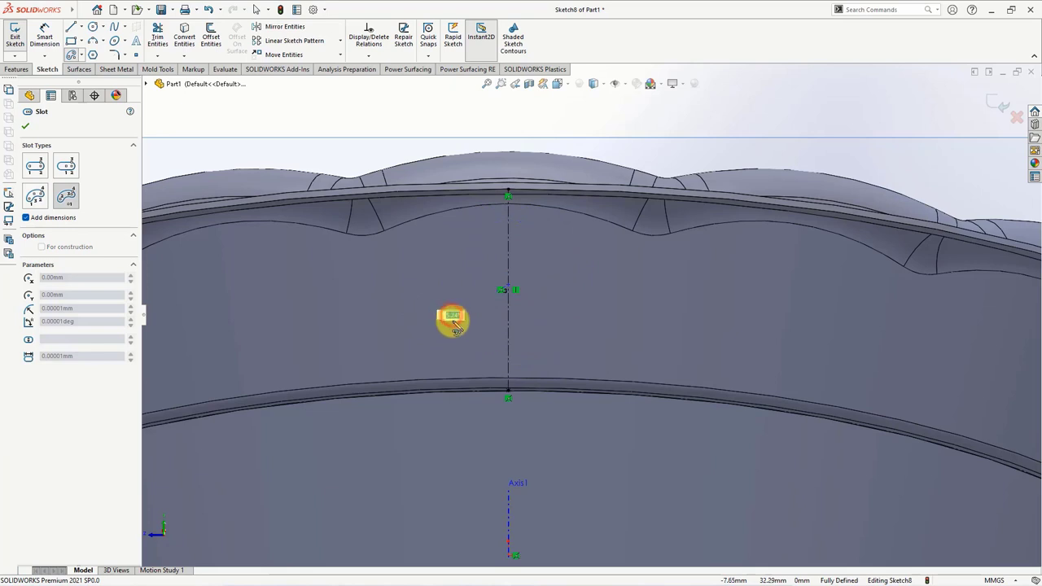
click(453, 321)
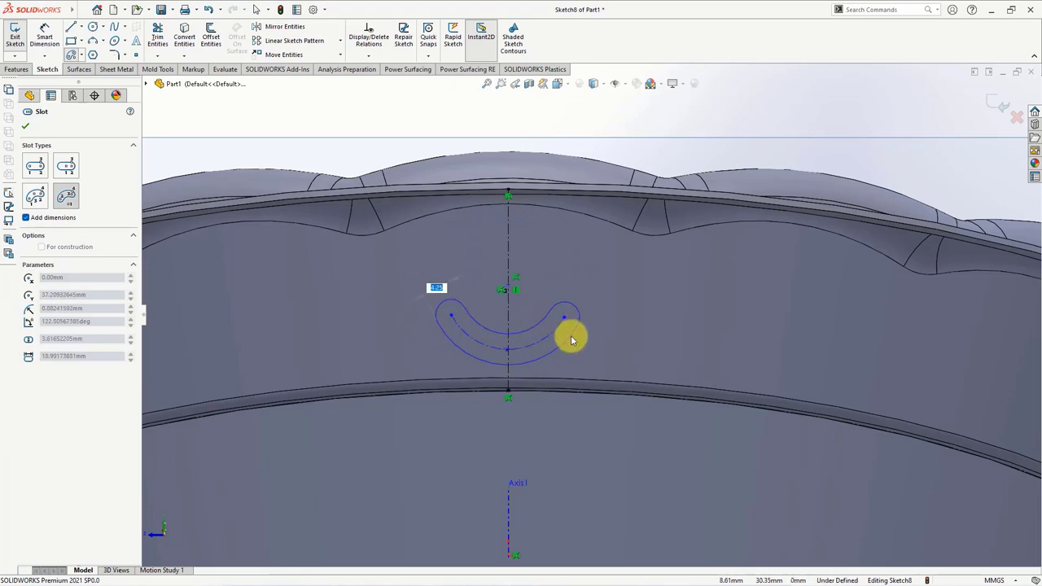
click(573, 342)
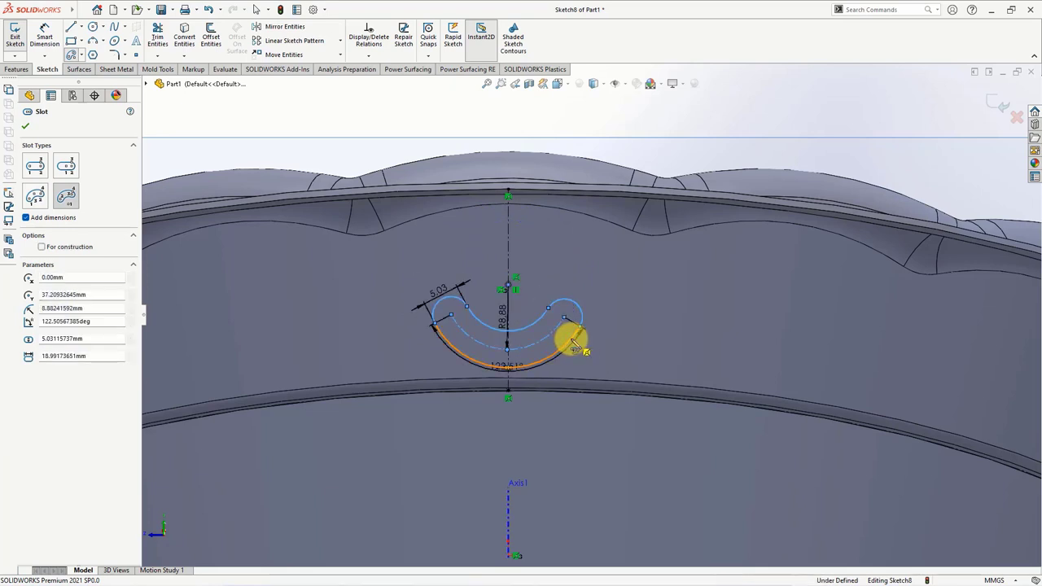
click(25, 125)
Step: Set the slot width to 4.50, radius to 6.50 and angle to 120°
scroll(517, 352, down, 2)
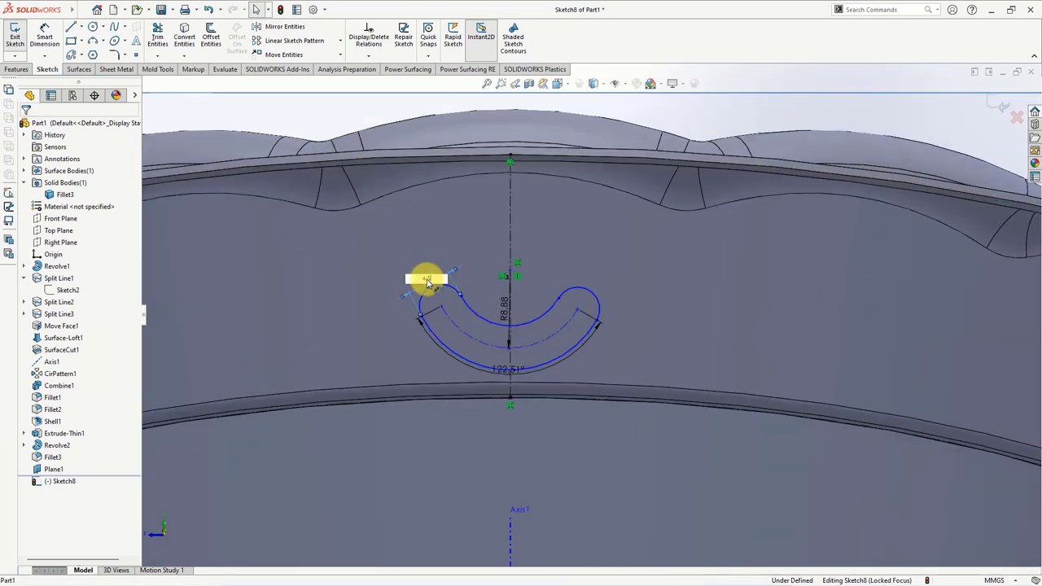
key(Return)
click(502, 316)
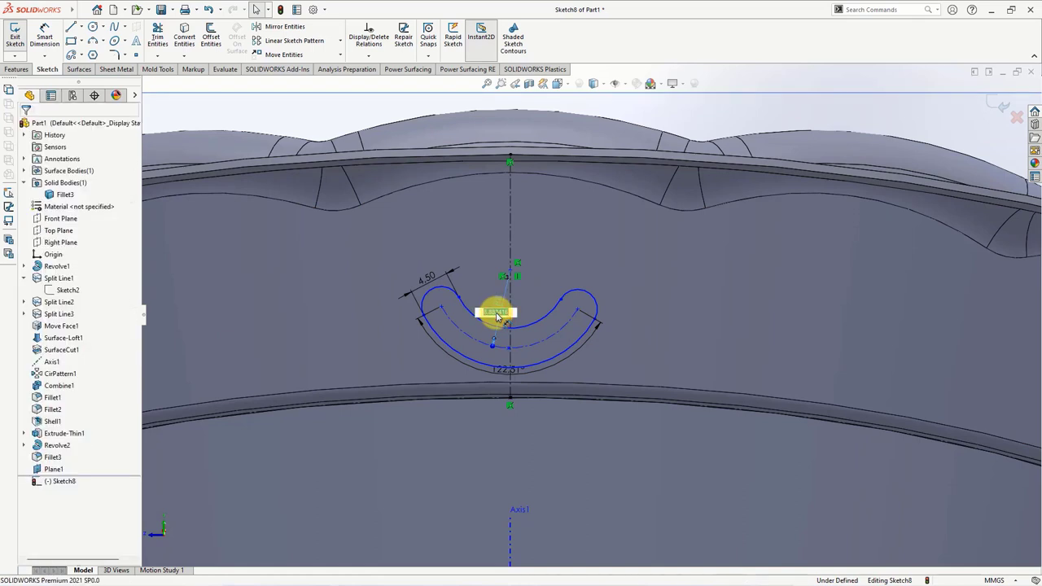
key(Return)
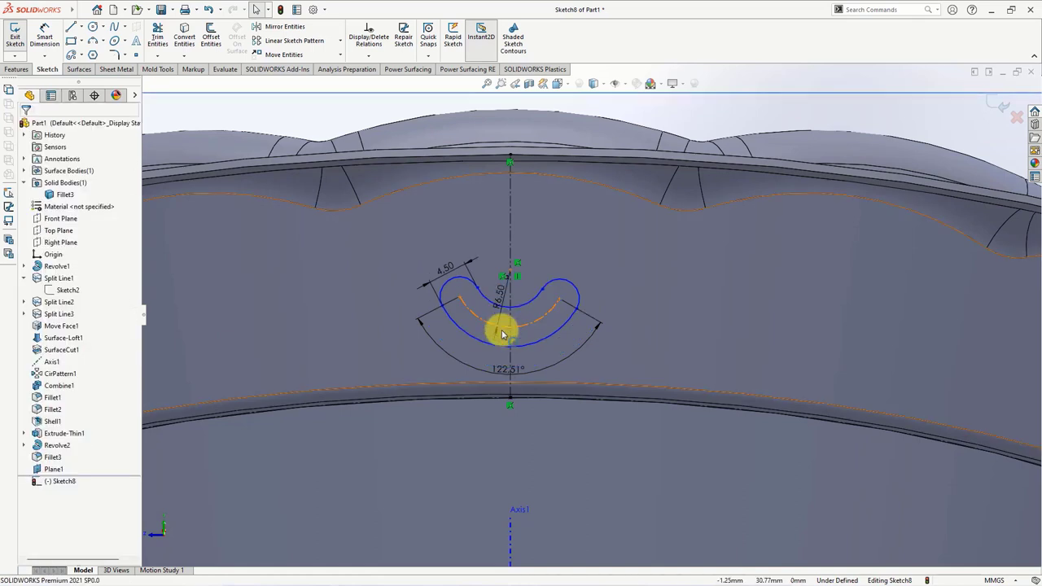
click(500, 371)
key(Return)
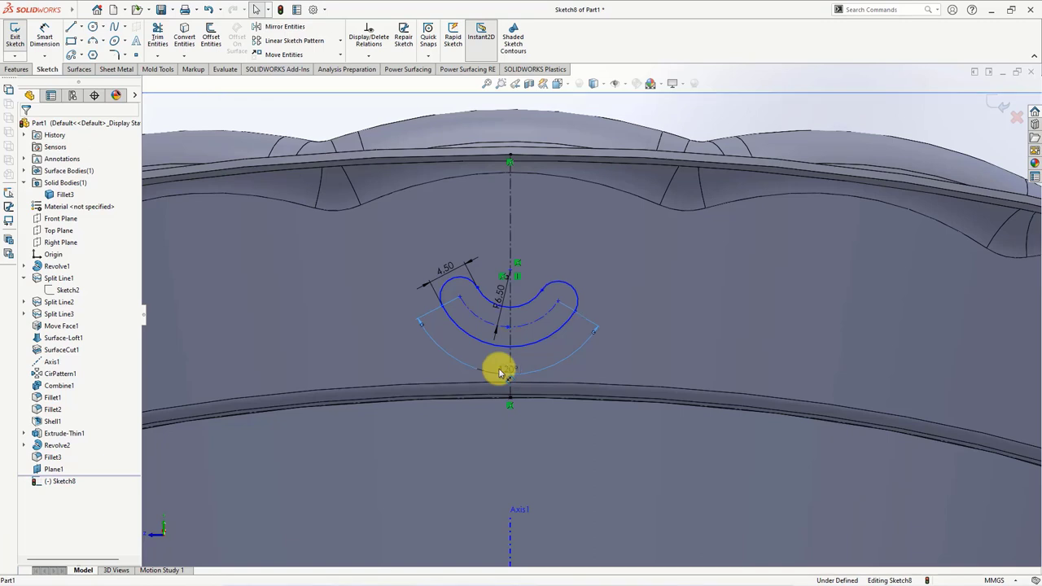
Step: Make the vertical centerline coincident with the slot's centre point
click(510, 335)
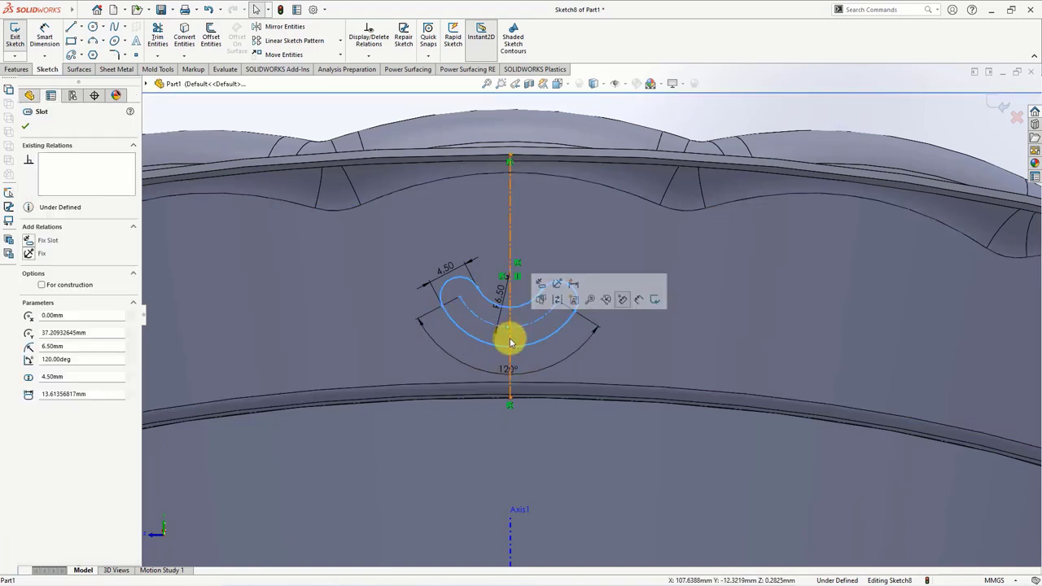
ctrl+click(510, 329)
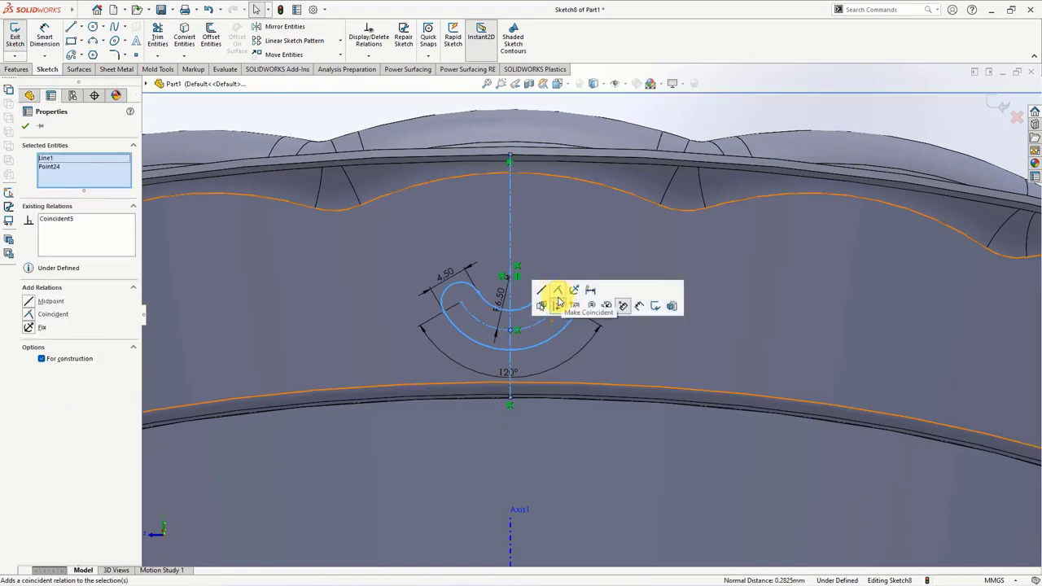
click(565, 288)
key(Escape)
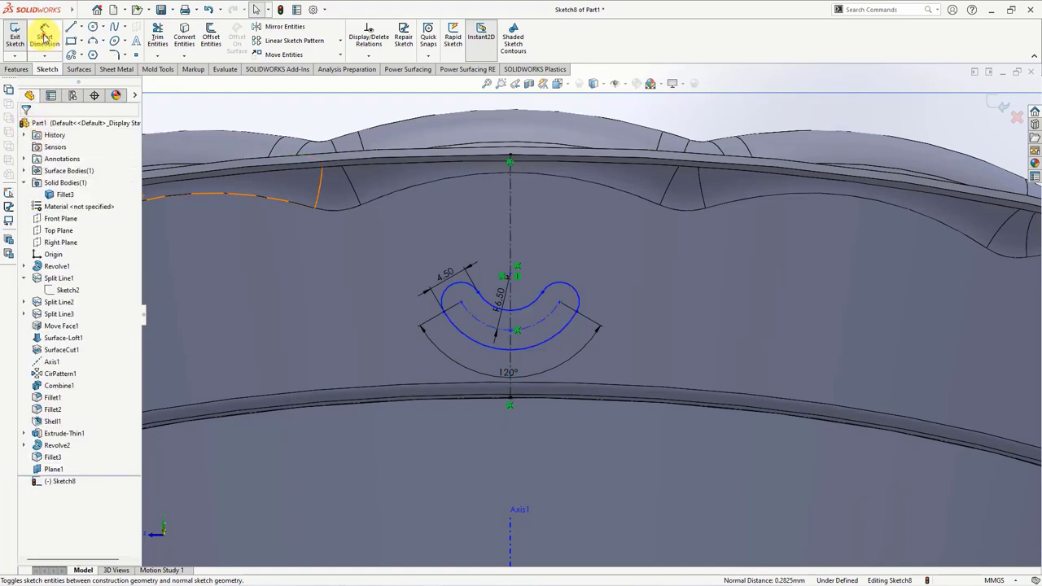
Step: Dimension the slot 4 mm vertically above the rim edge, fully defining Sketch8
click(45, 37)
scroll(523, 358, down, 1)
scroll(523, 359, down, 1)
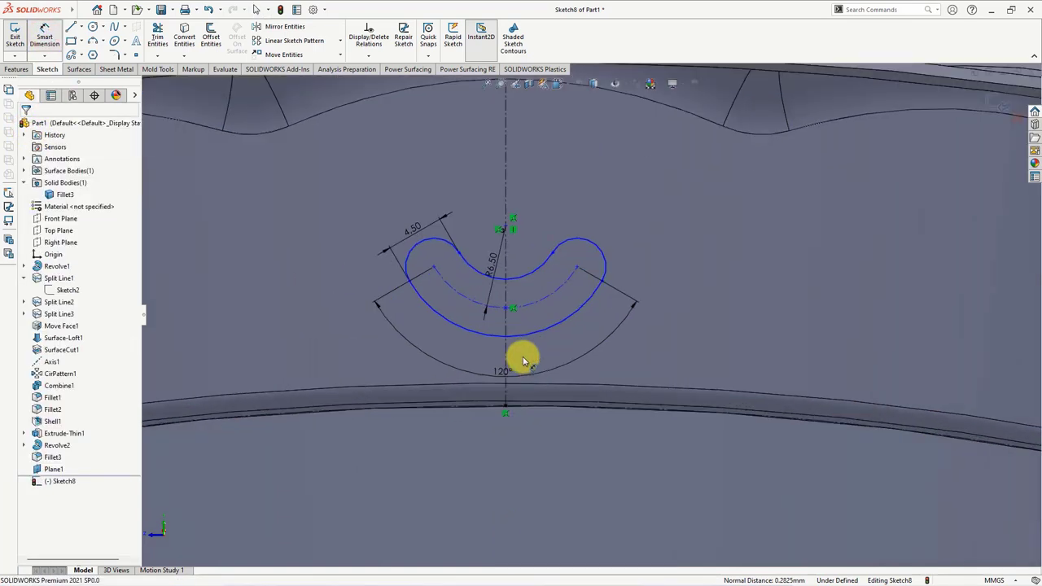
click(508, 335)
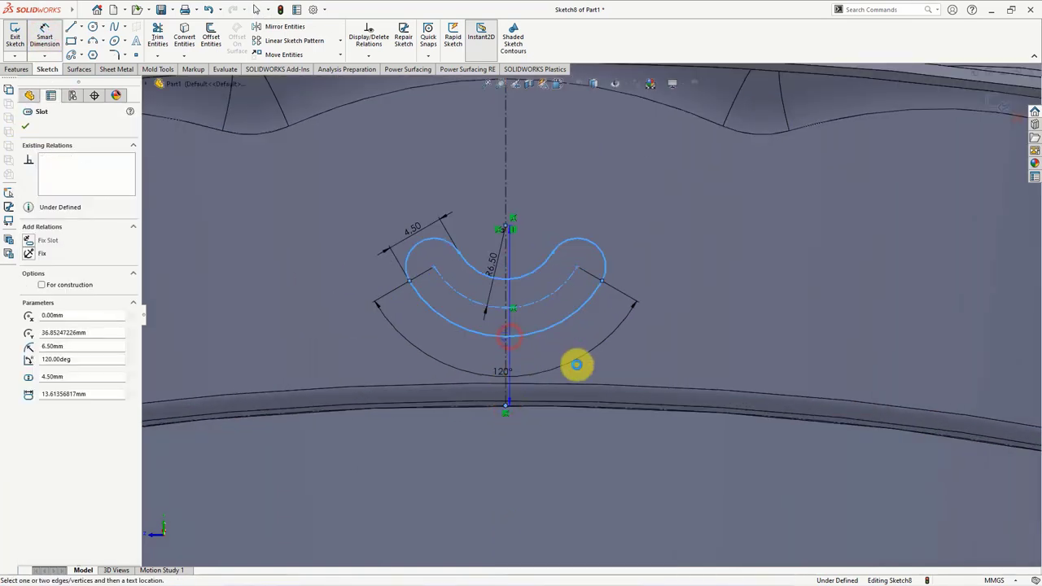
click(660, 368)
click(611, 353)
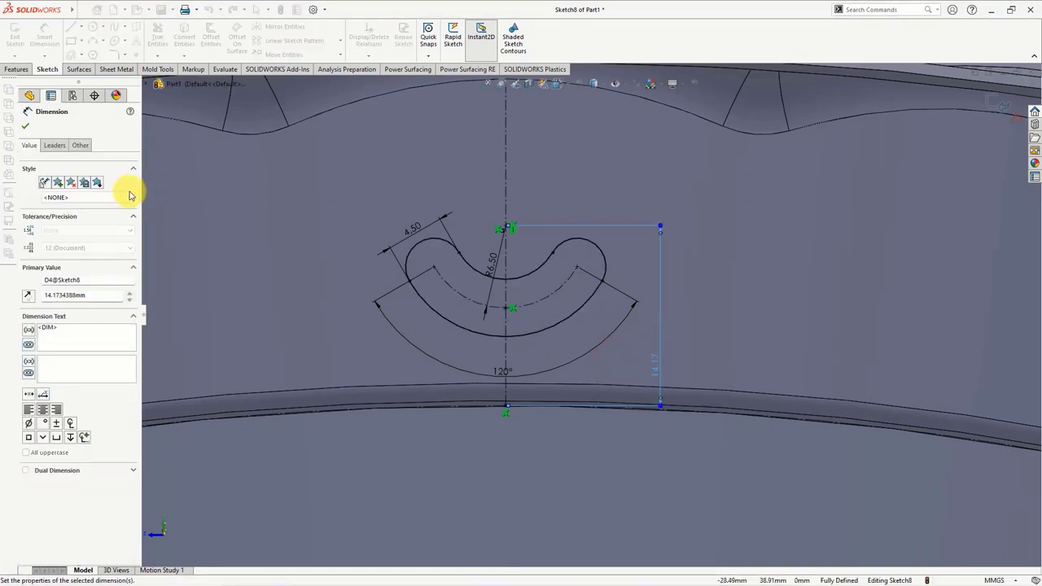
click(54, 145)
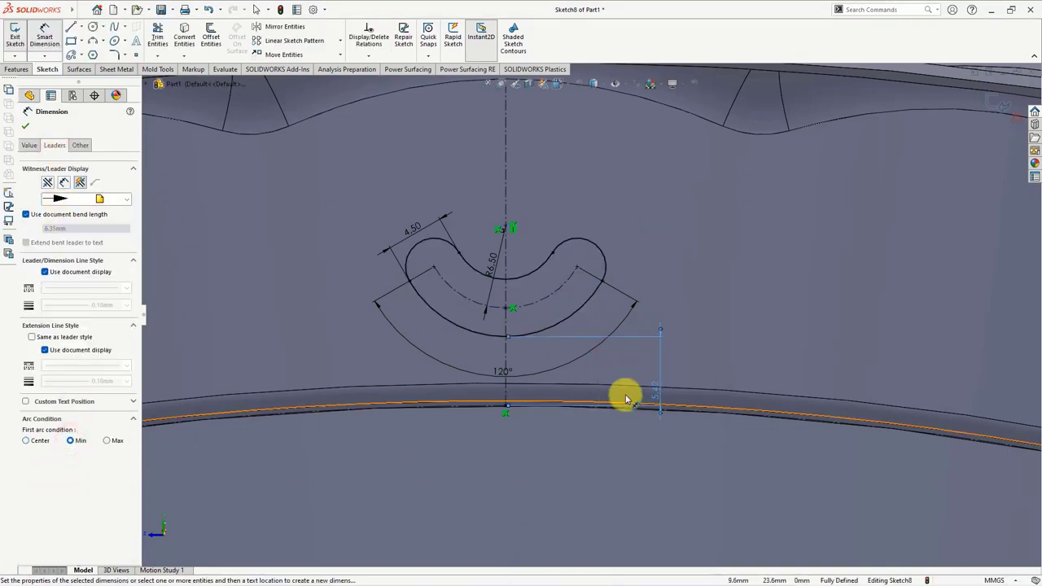
click(656, 388)
key(Return)
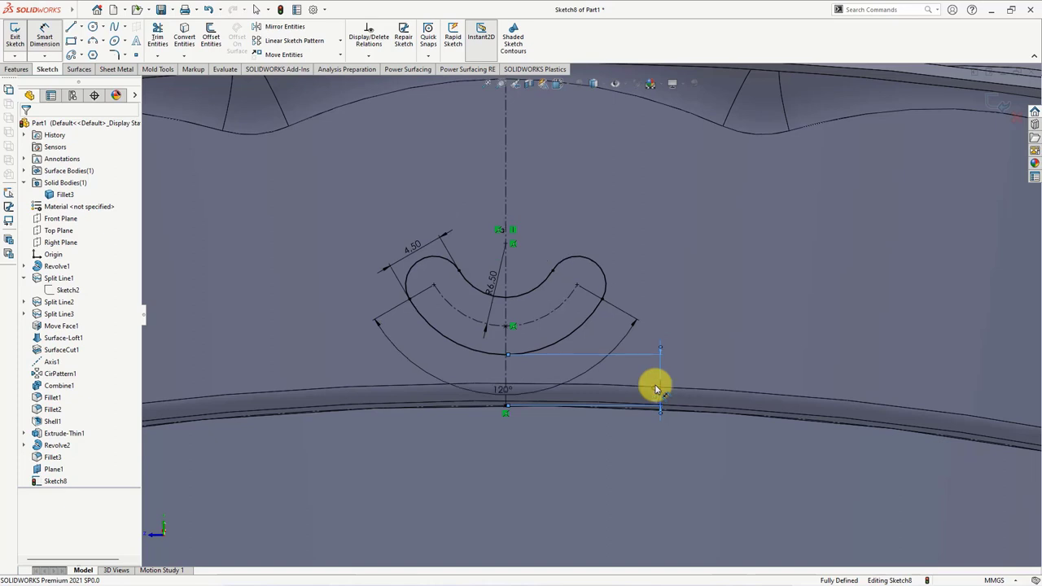
scroll(666, 310, up, 2)
scroll(574, 196, down, 2)
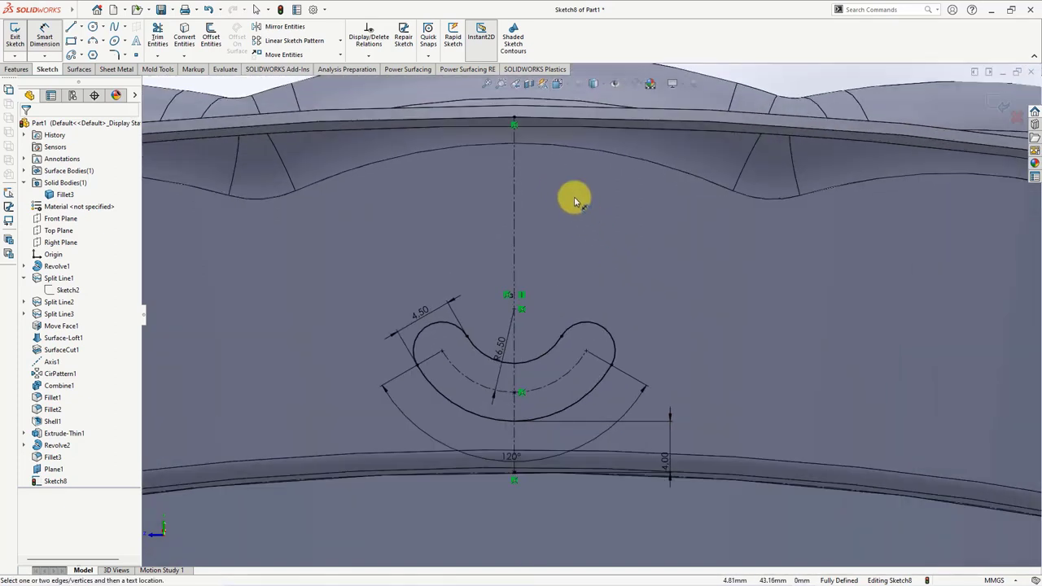
Step: Draw an outer and a smaller inner half-circle centrepoint arc above the slot
click(103, 41)
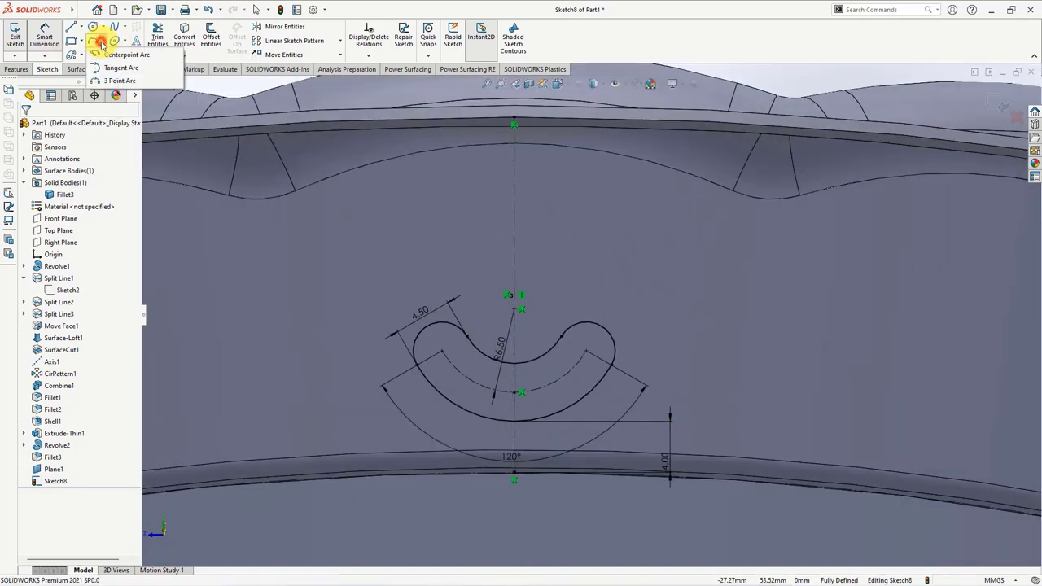
click(105, 54)
click(624, 258)
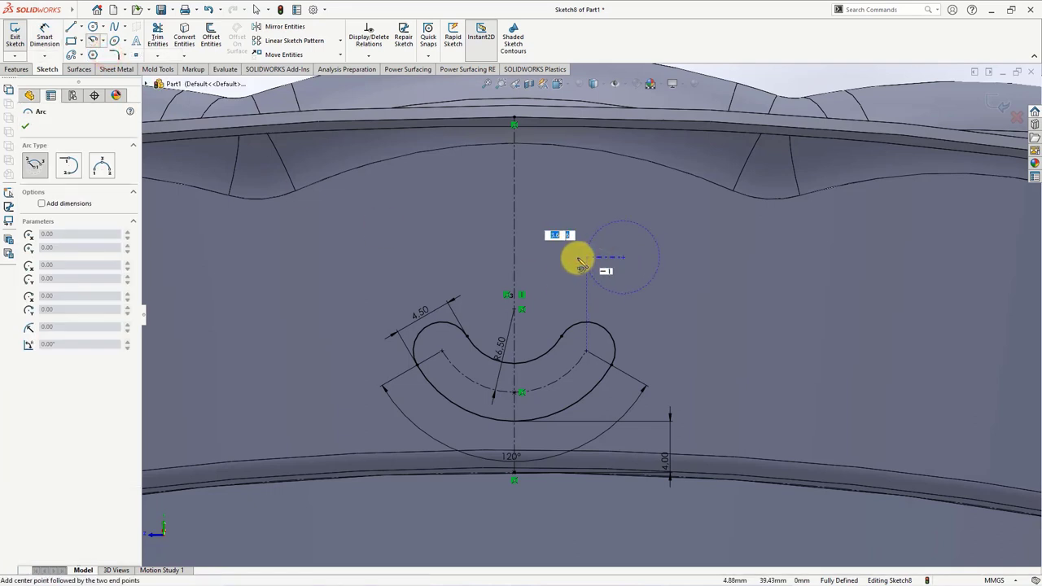
click(551, 258)
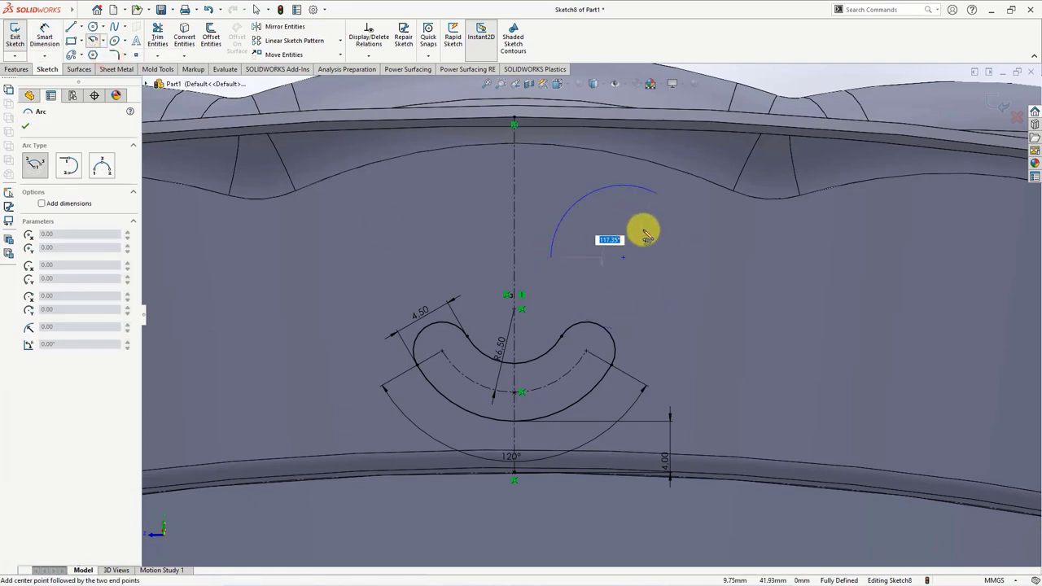
click(694, 258)
right_click(696, 260)
click(707, 264)
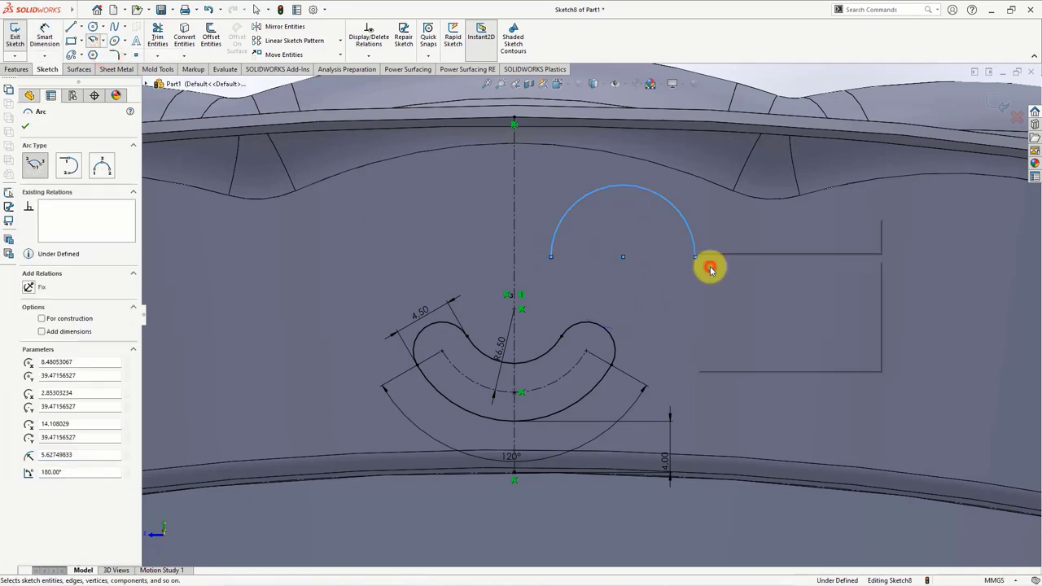
click(92, 40)
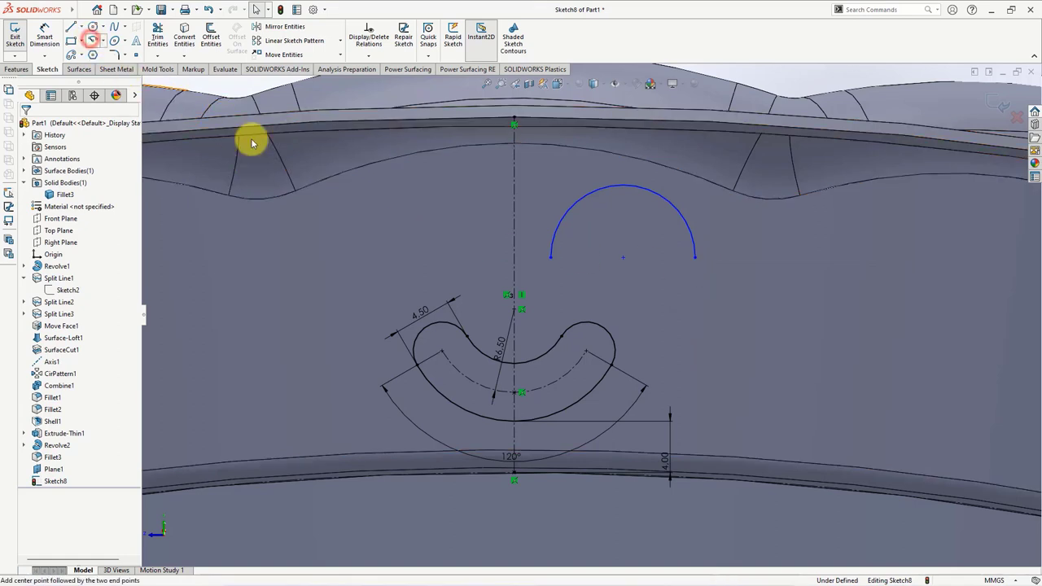
click(618, 297)
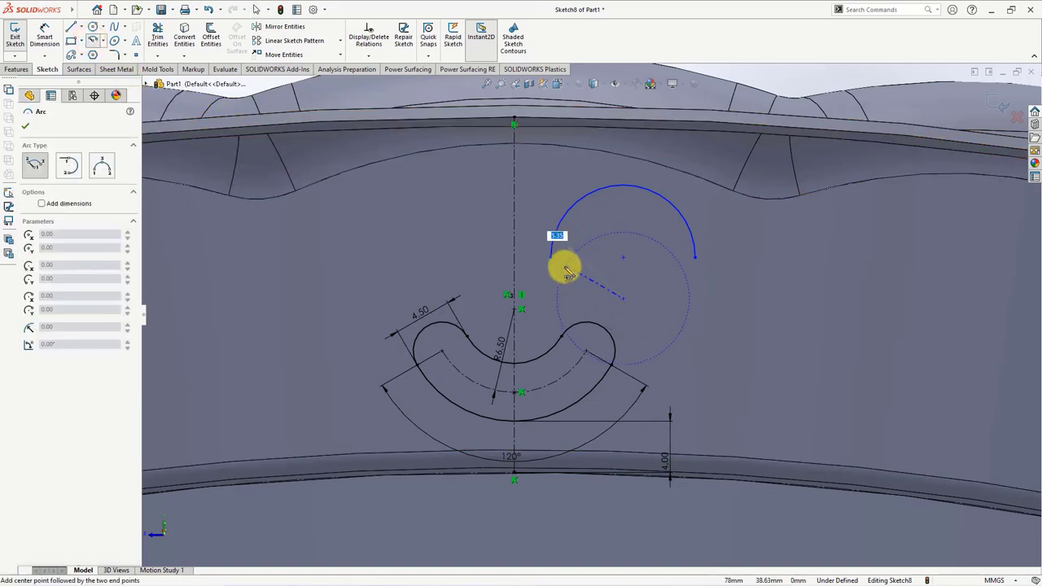
click(568, 261)
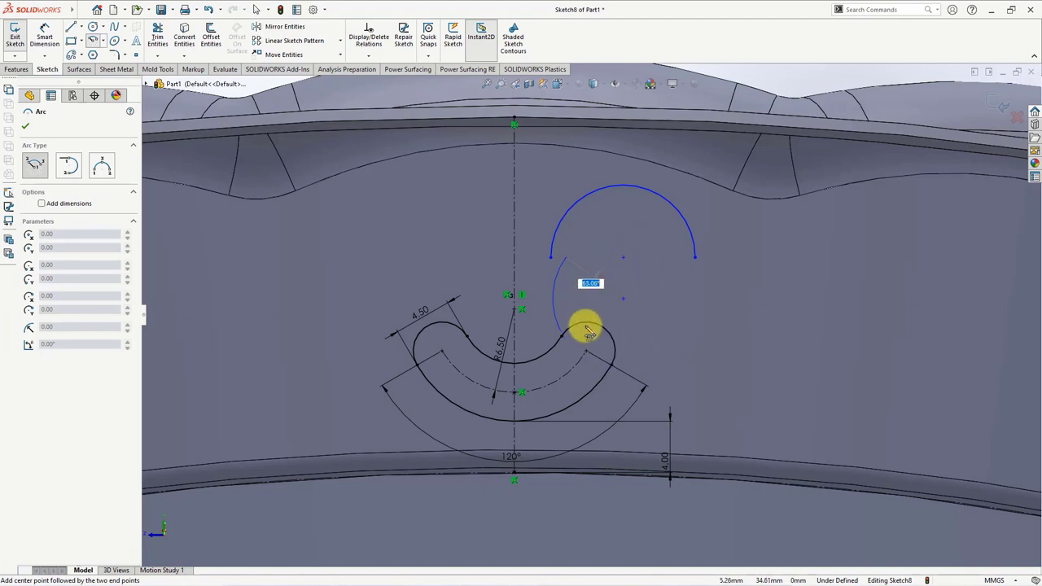
click(682, 259)
right_click(680, 256)
Step: Add a Vertical relation between the two arc centres
click(693, 267)
click(624, 295)
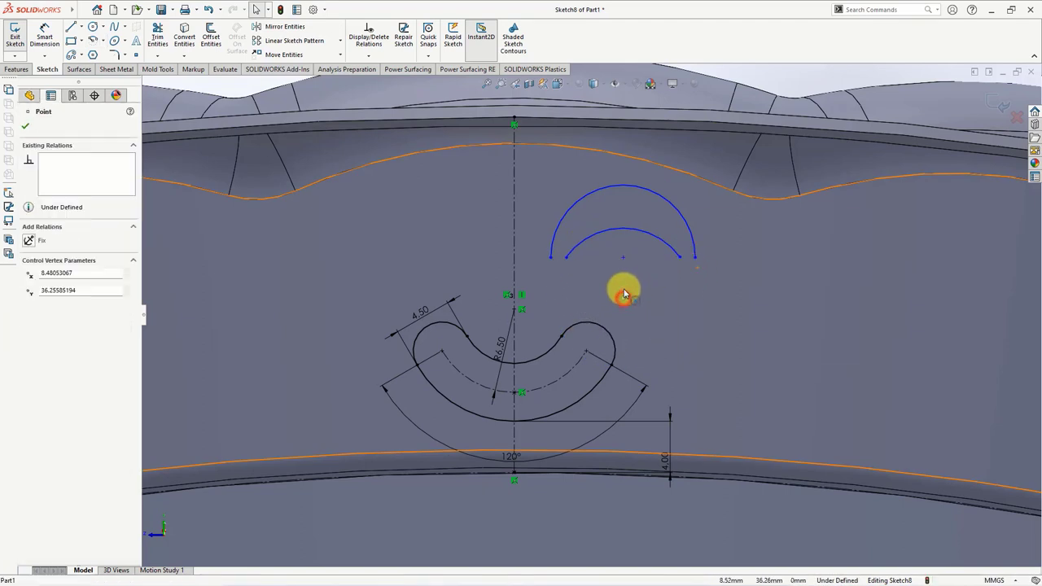
ctrl+click(624, 257)
click(671, 210)
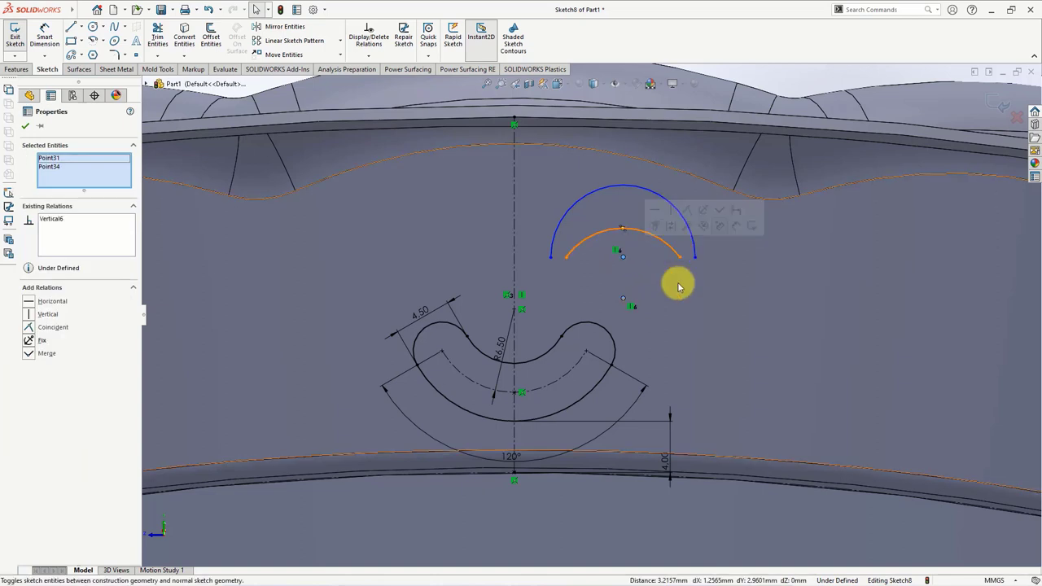
Step: Dimension the outer arc to R5 and the spacing between the arcs to 5.50
click(46, 41)
click(669, 200)
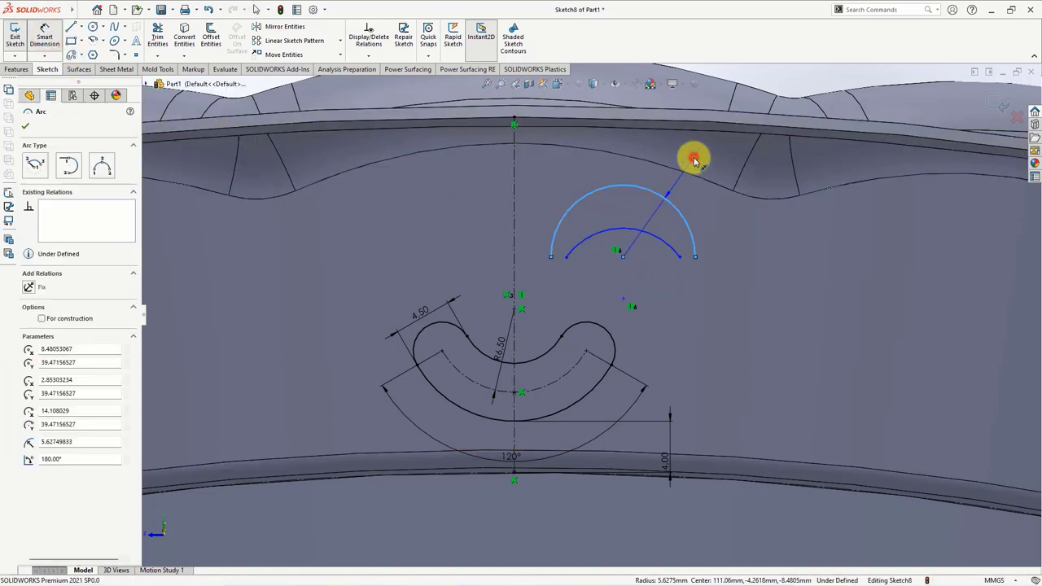
click(694, 160)
text(5)
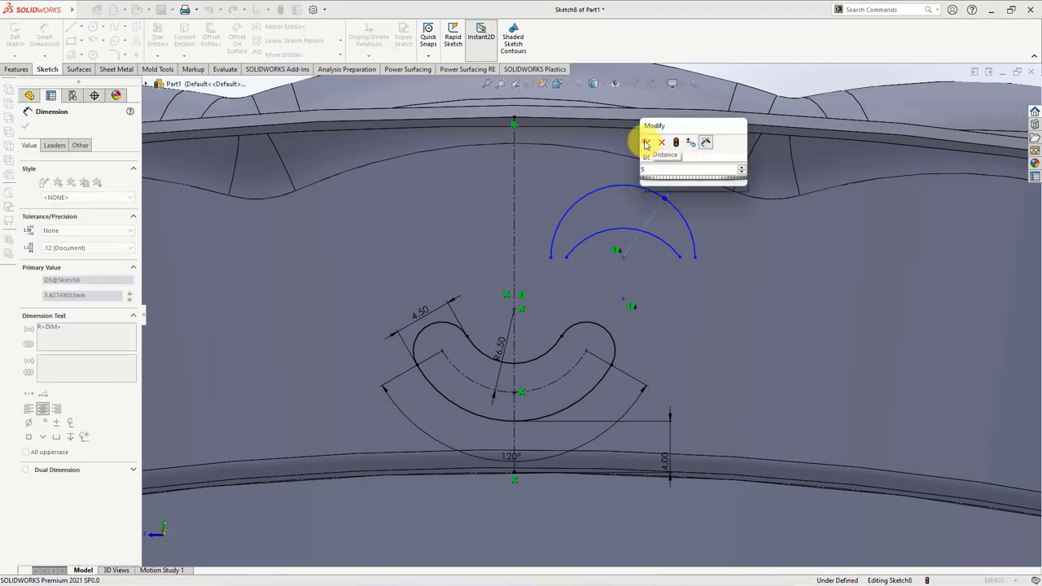
click(646, 143)
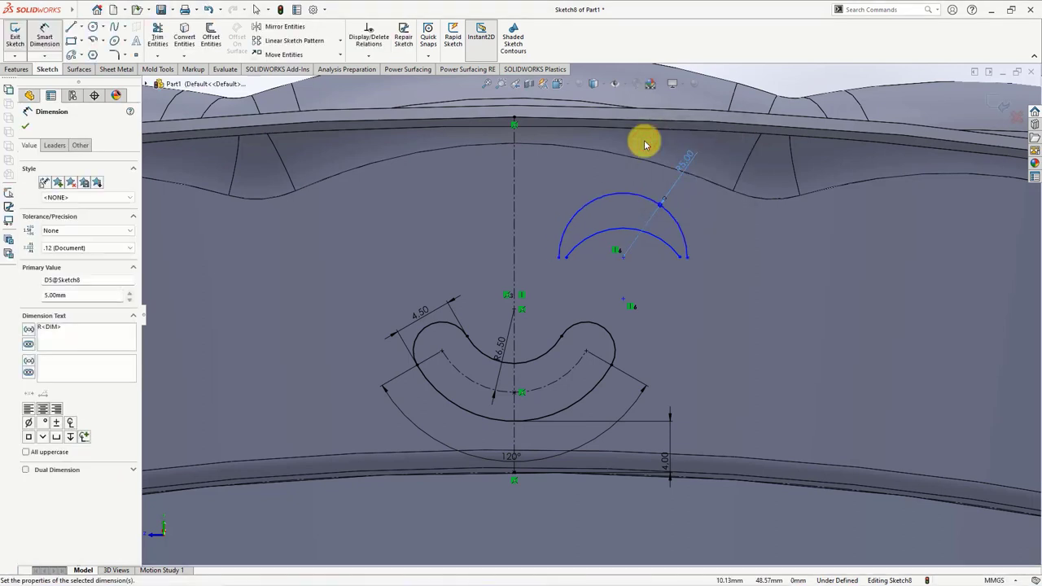
click(624, 234)
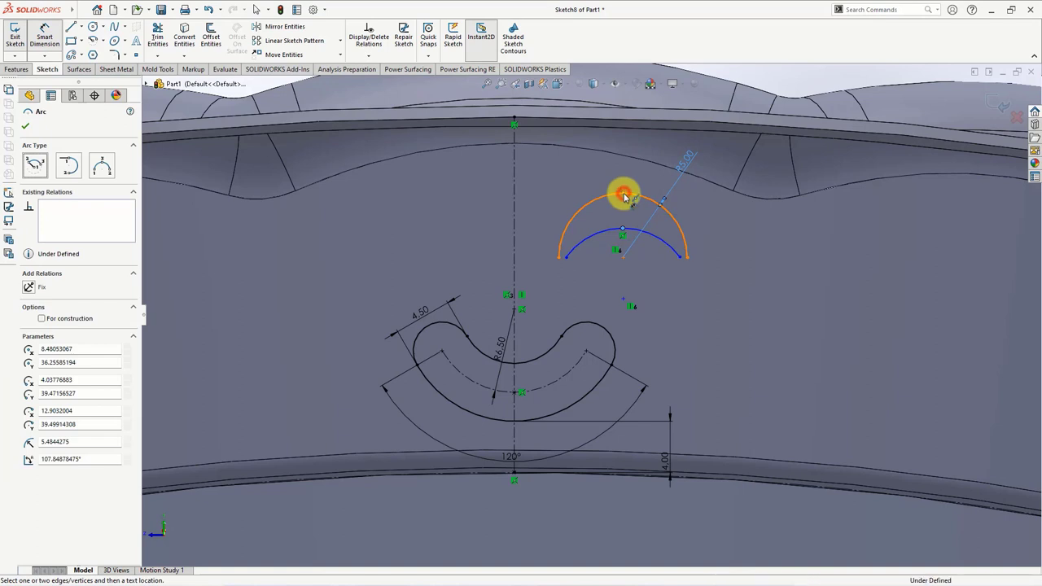
click(623, 196)
click(697, 221)
text(5.5)
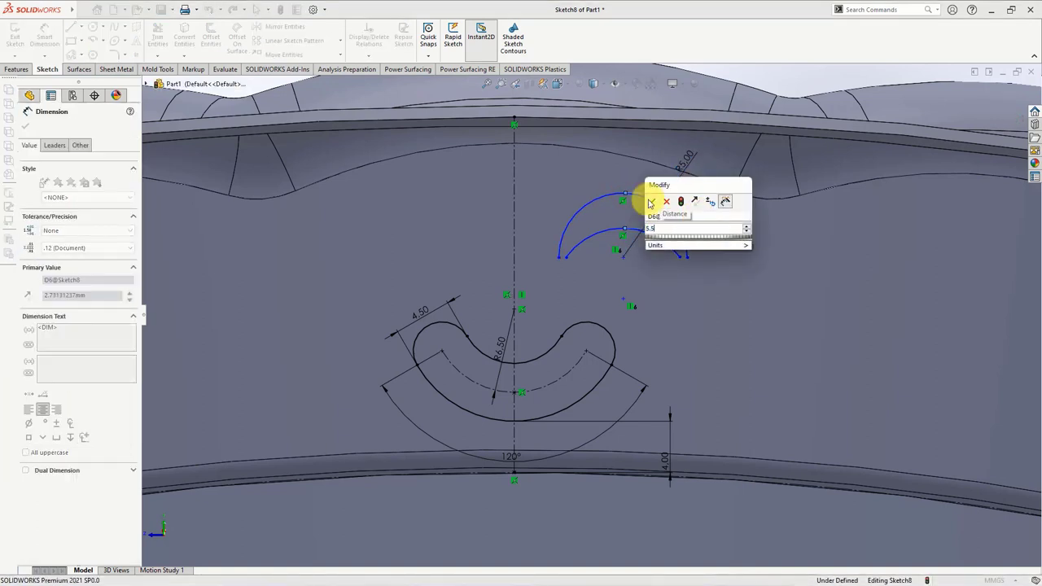
click(651, 202)
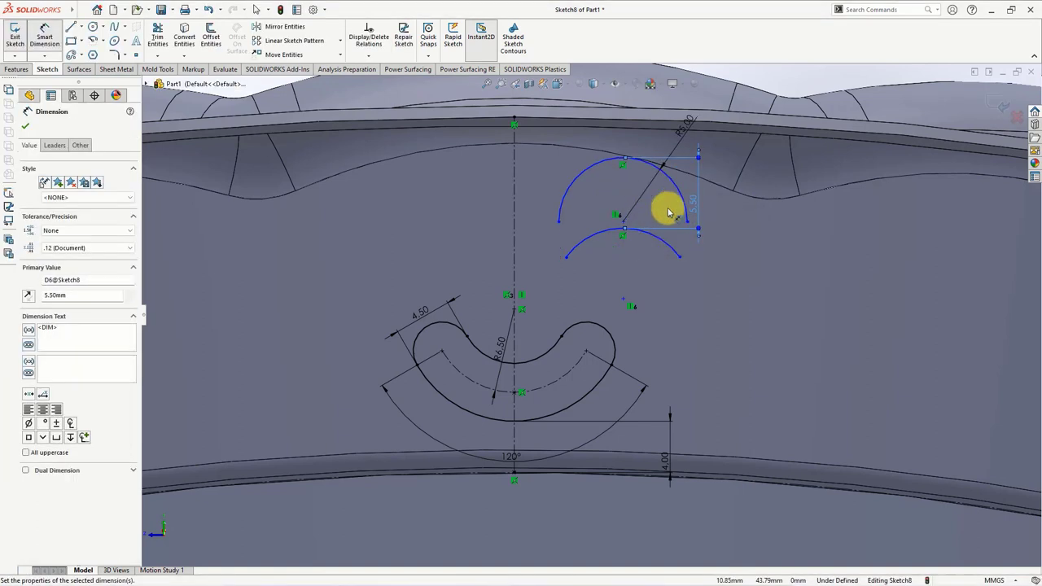
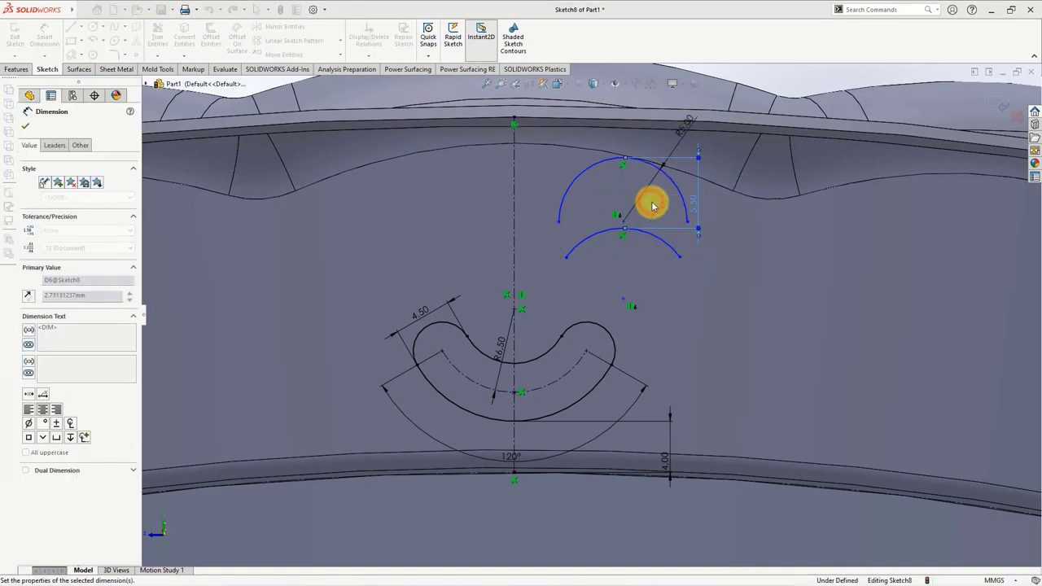
Step: Dimension the inner eye arc to R3, with its centre 18 mm from the centreline
click(665, 243)
click(644, 264)
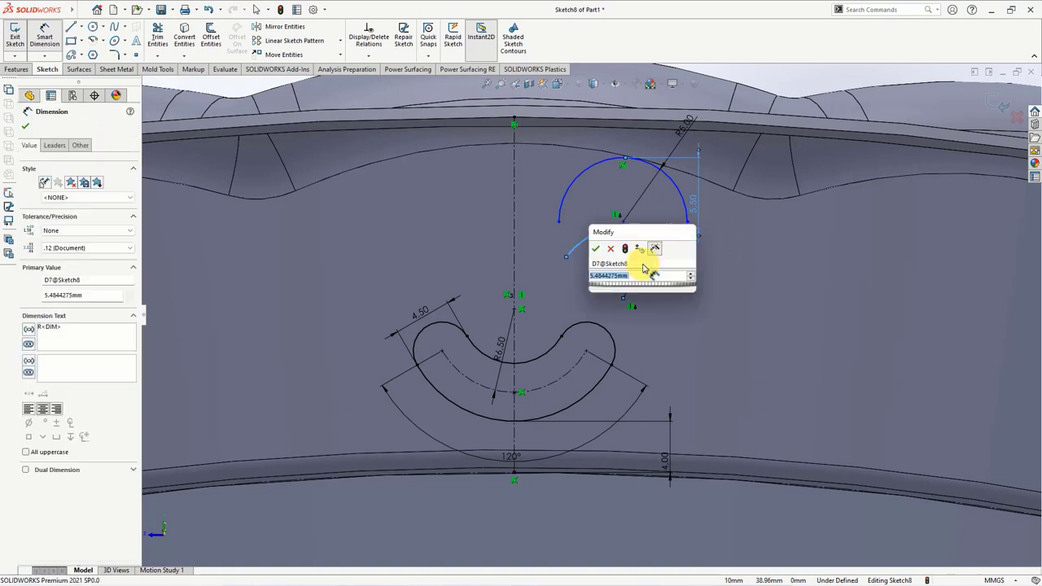
click(595, 251)
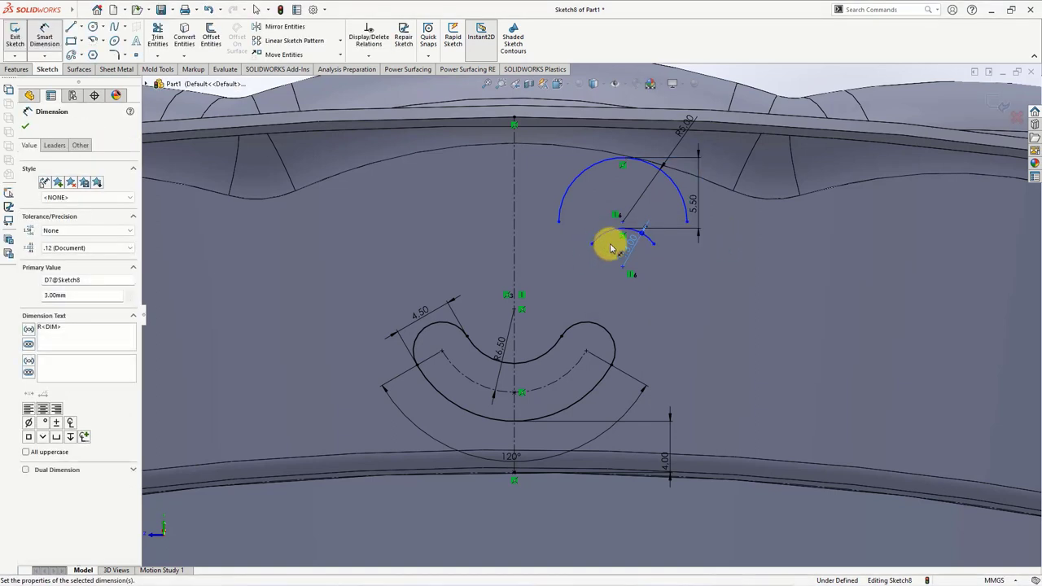
click(621, 225)
click(513, 252)
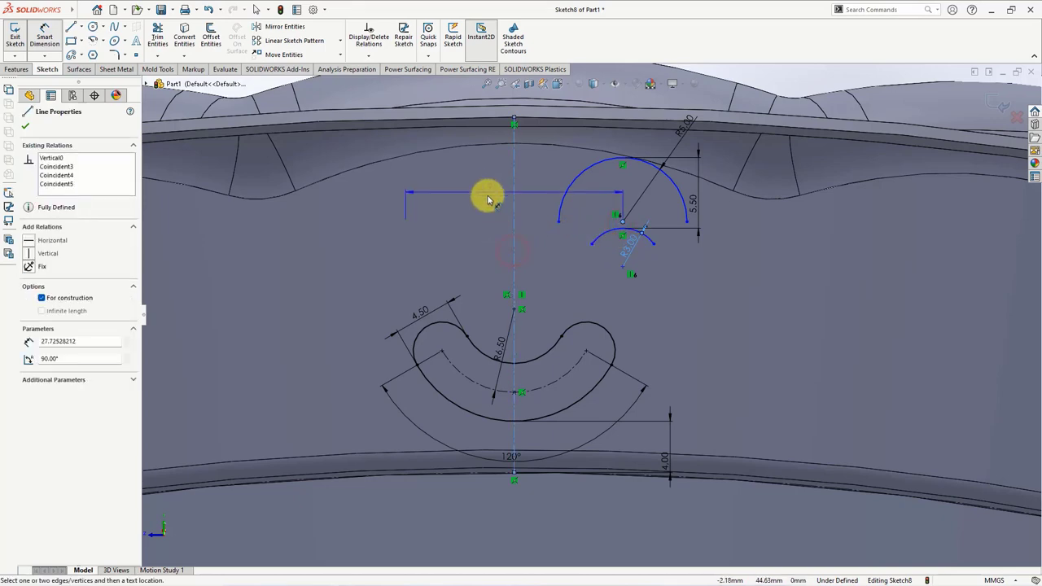
click(486, 195)
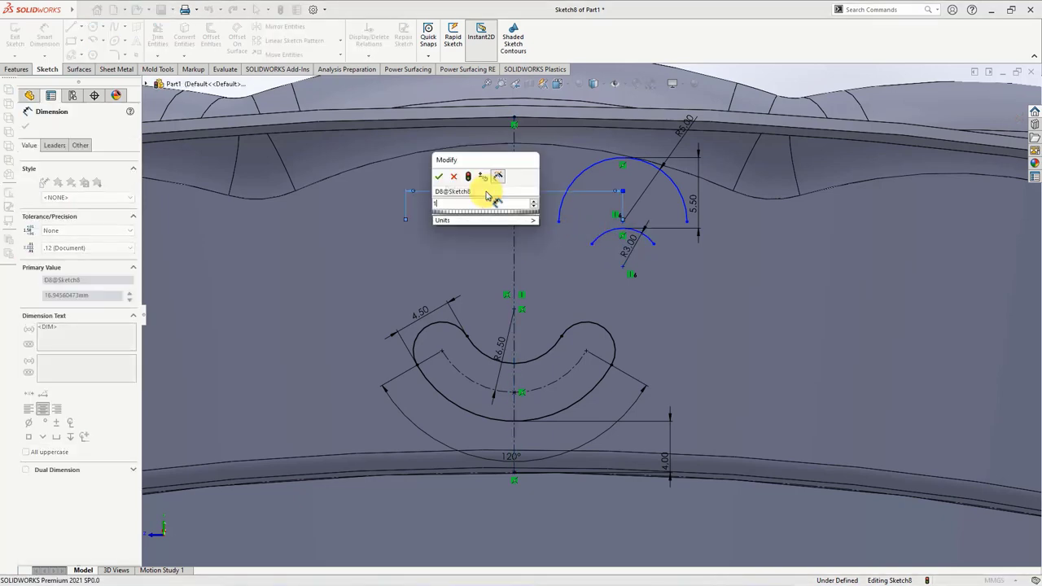
click(437, 176)
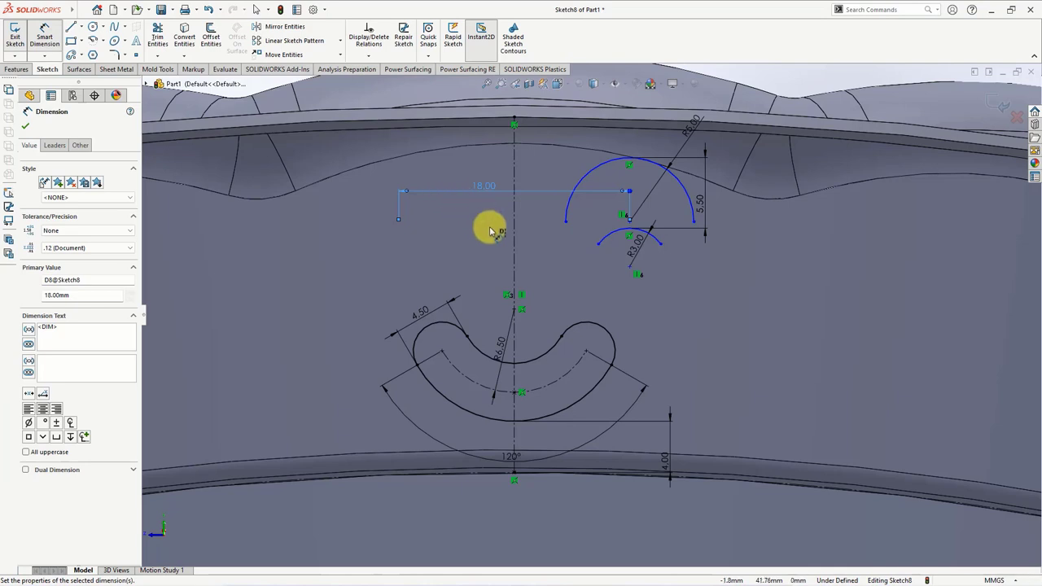
click(25, 126)
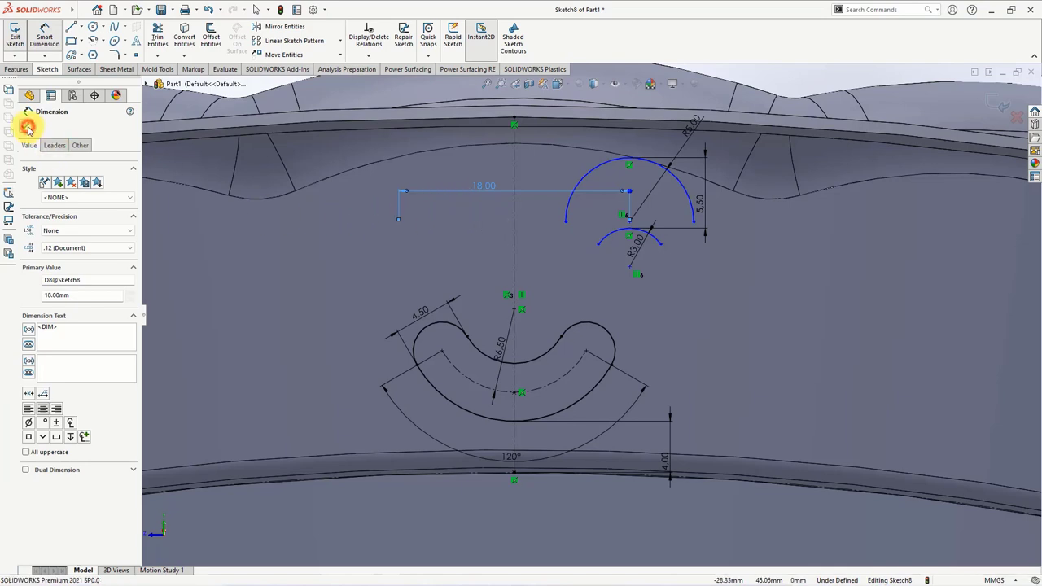
Step: Join both ends of the R3 arc to the outer arc with 1 mm sketch fillets
click(116, 56)
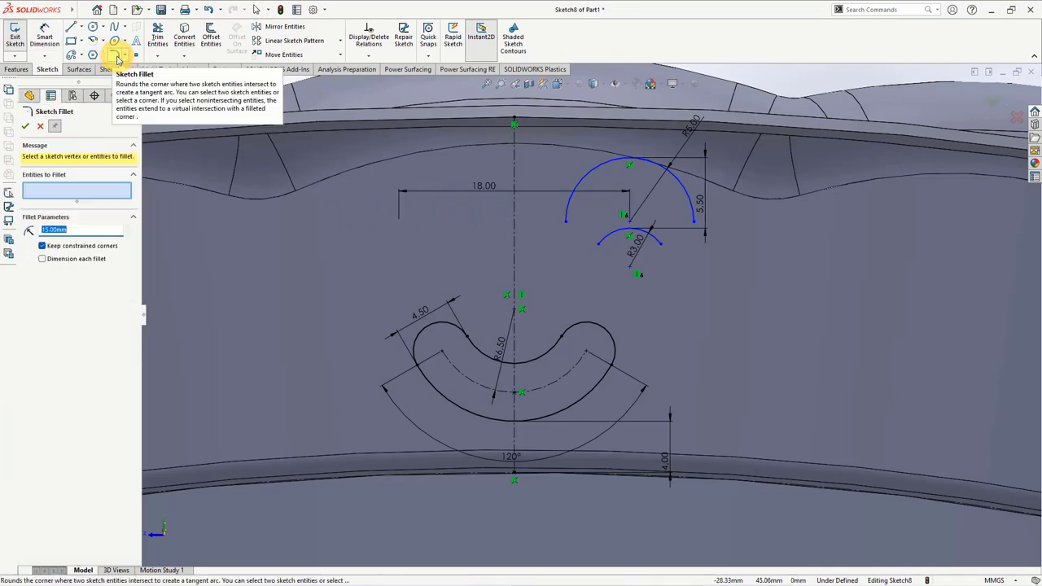
scroll(610, 247, down, 3)
click(593, 246)
click(507, 197)
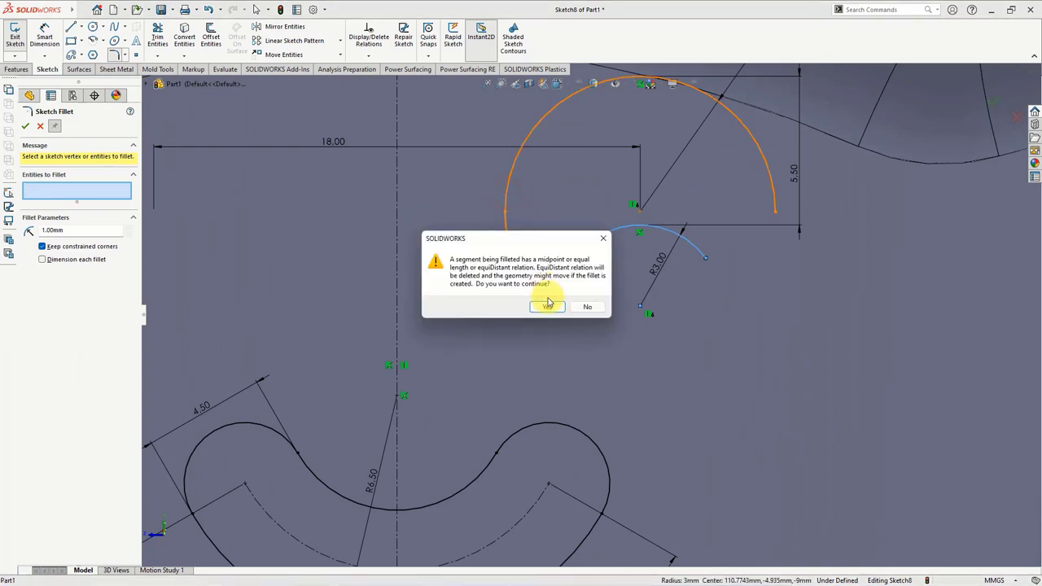
click(547, 303)
click(693, 251)
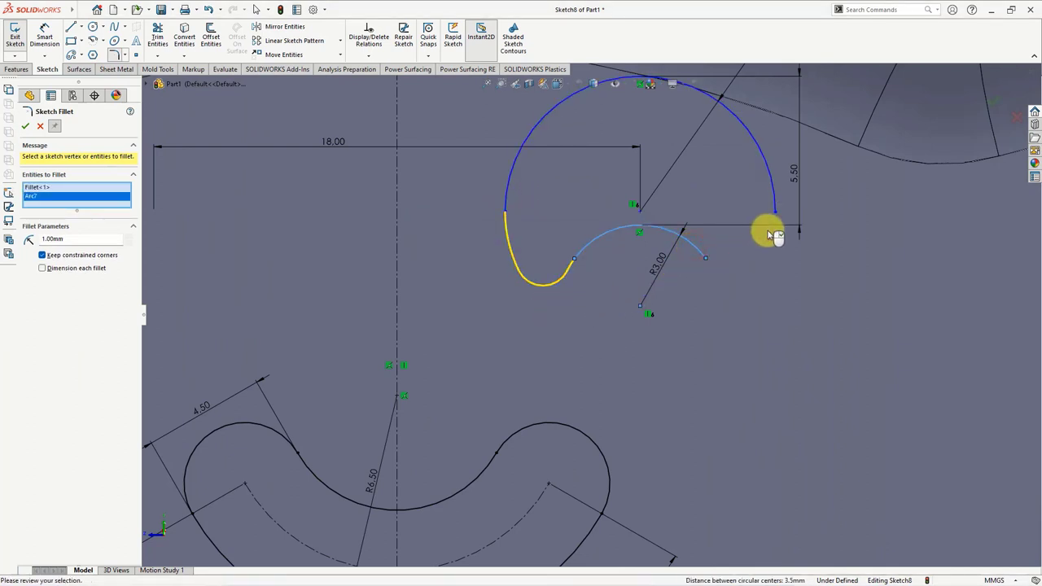
click(768, 208)
click(544, 304)
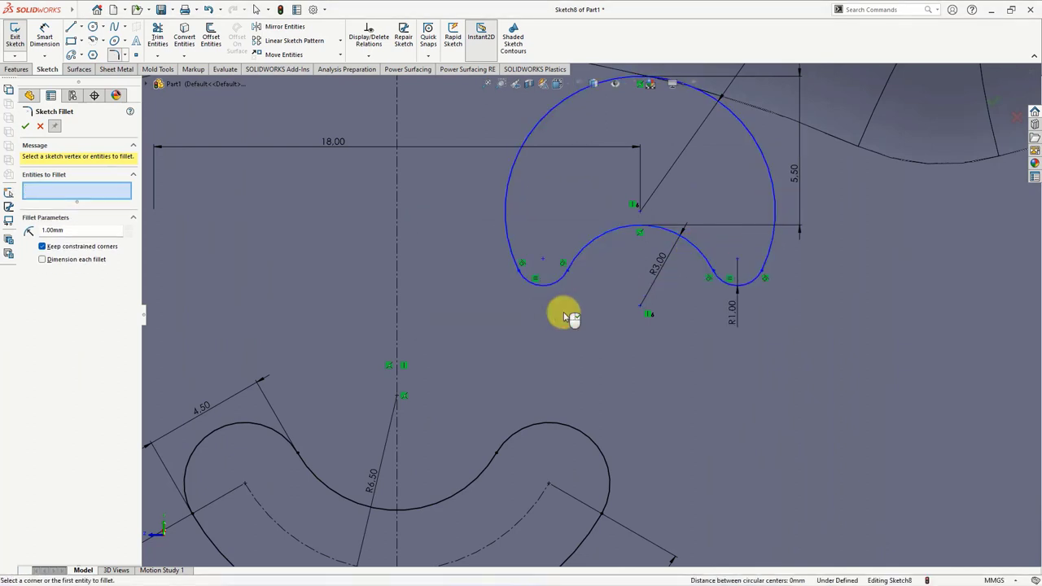
scroll(574, 314, up, 3)
click(27, 128)
click(45, 36)
Step: Dimension the eye 14 mm above the bottom centre point
click(690, 316)
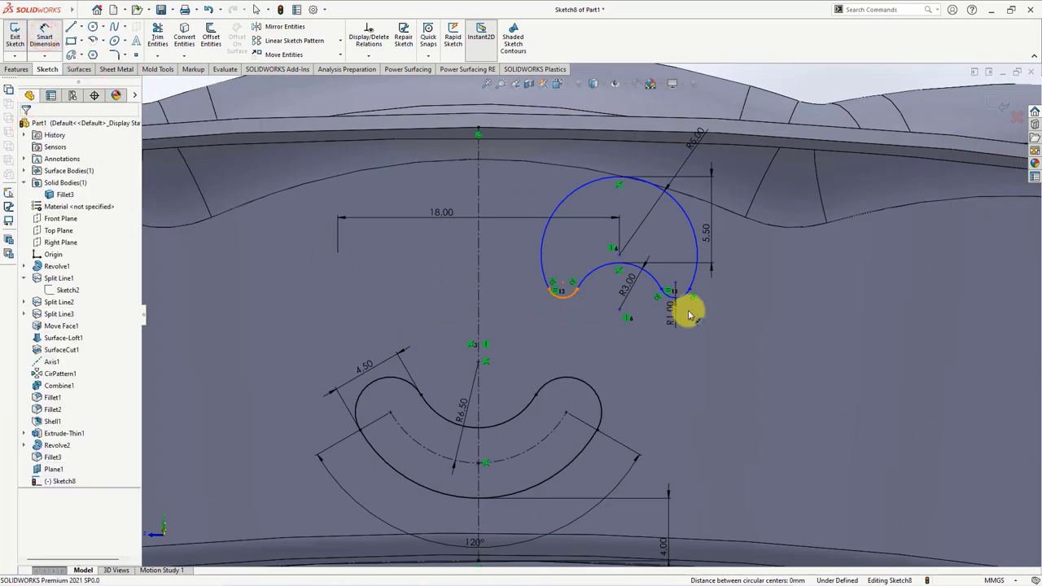
click(682, 301)
scroll(680, 309, up, 2)
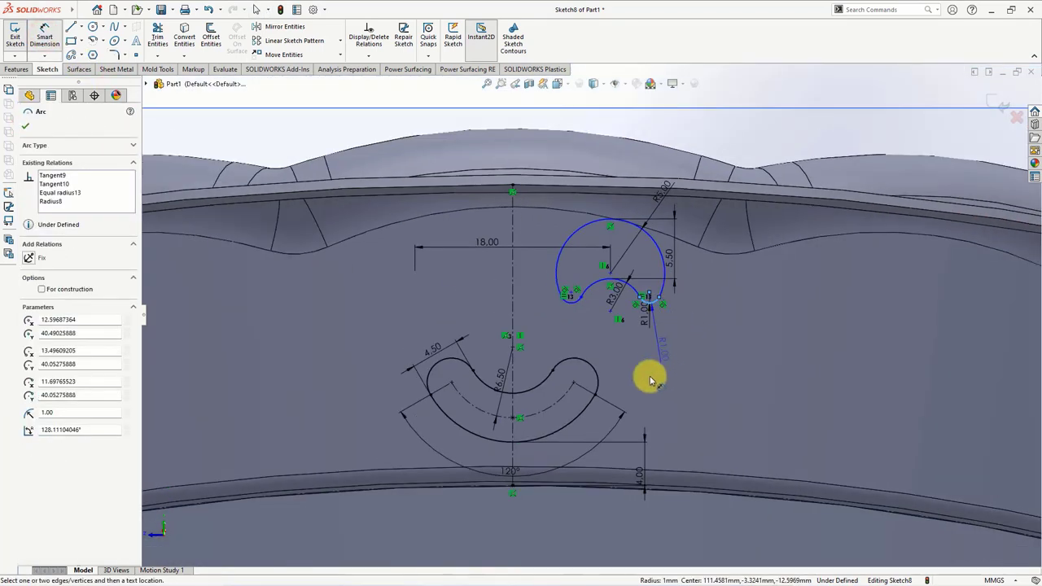
click(512, 486)
click(707, 414)
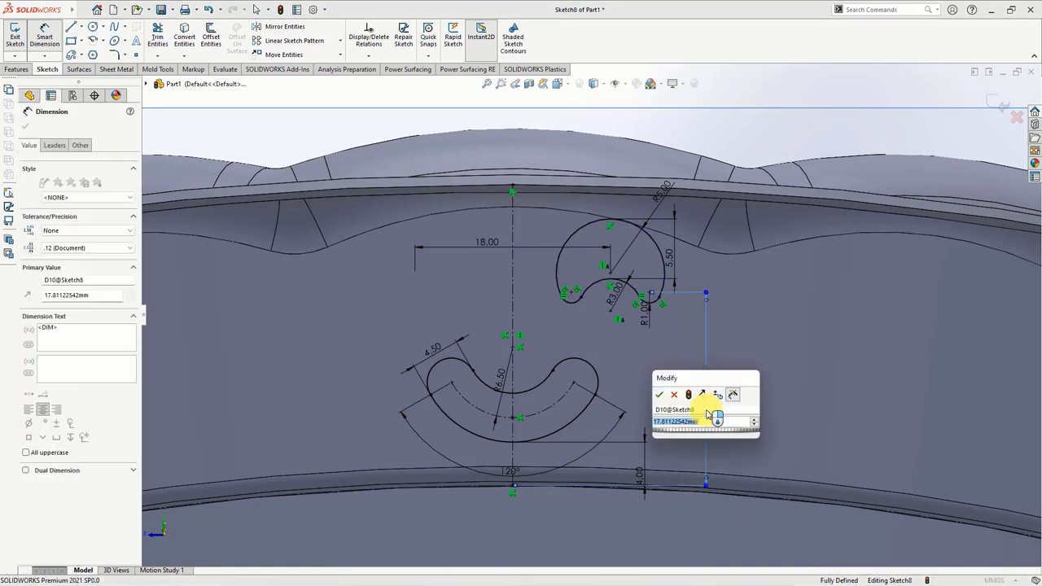
click(660, 399)
click(53, 145)
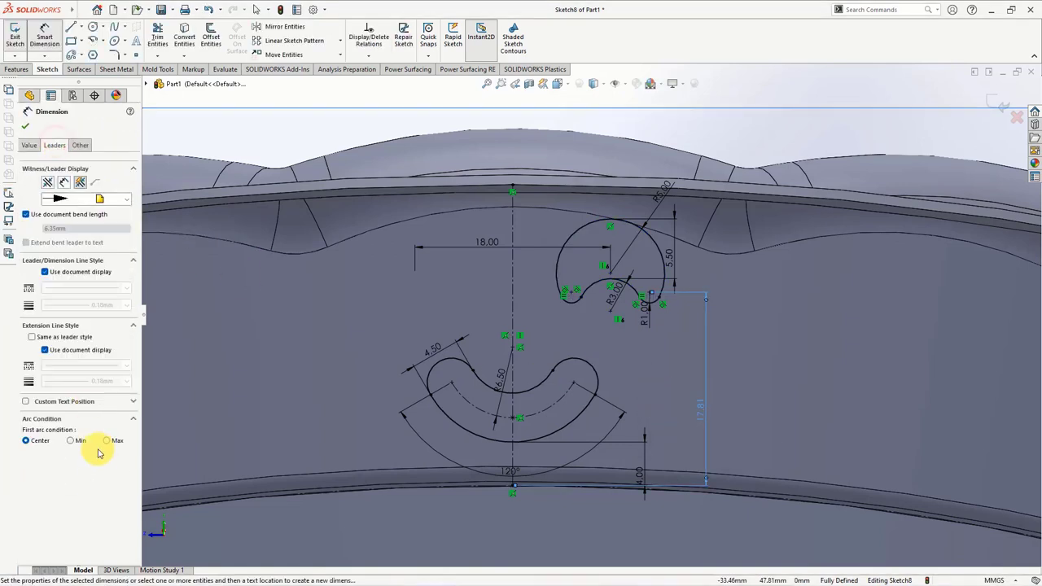
click(700, 411)
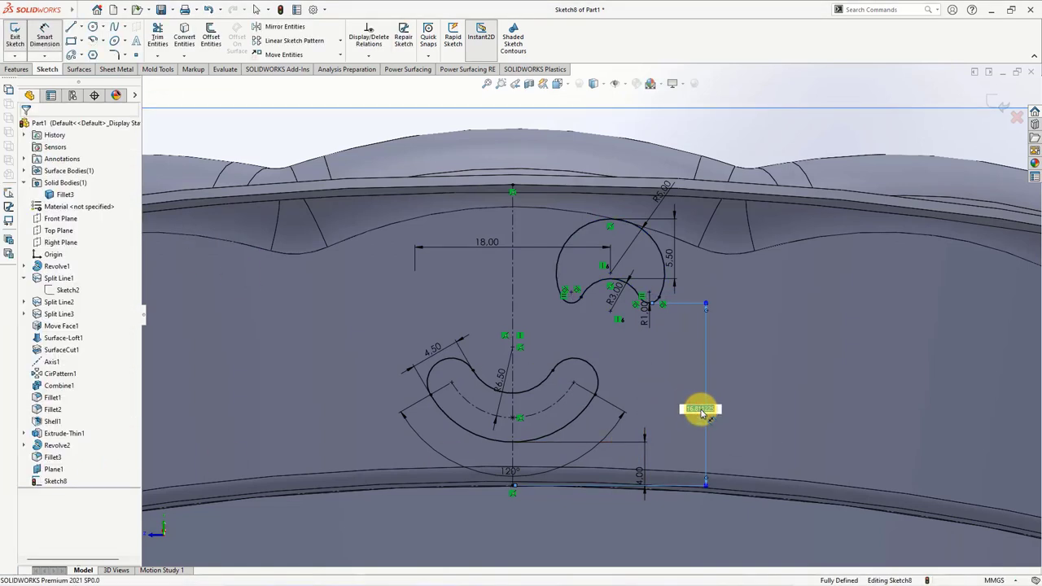
key(Return)
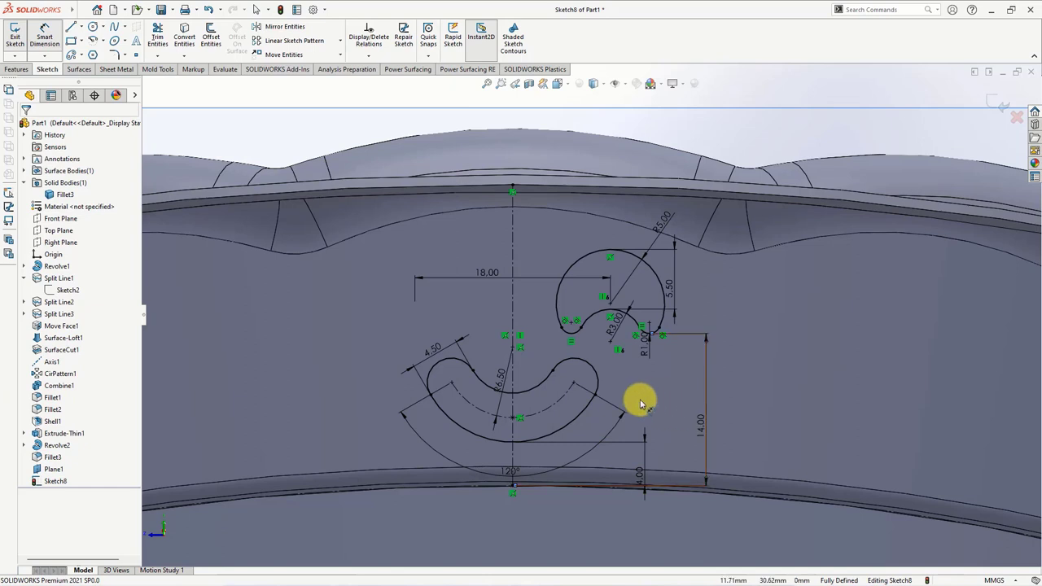
Step: Mirror the four eye arcs across the centreline to create the left eye
click(276, 27)
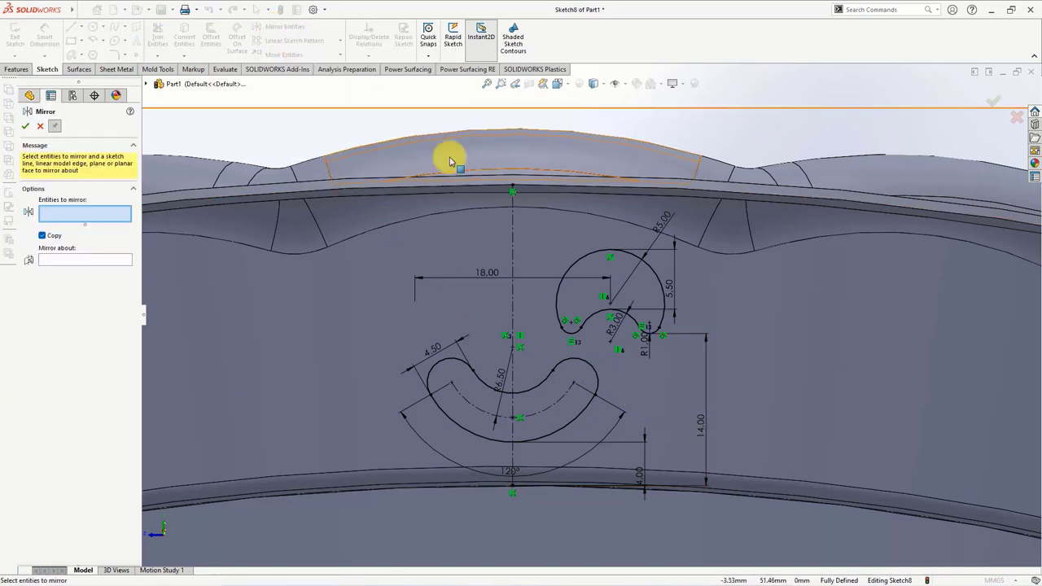
click(591, 270)
click(590, 311)
click(575, 333)
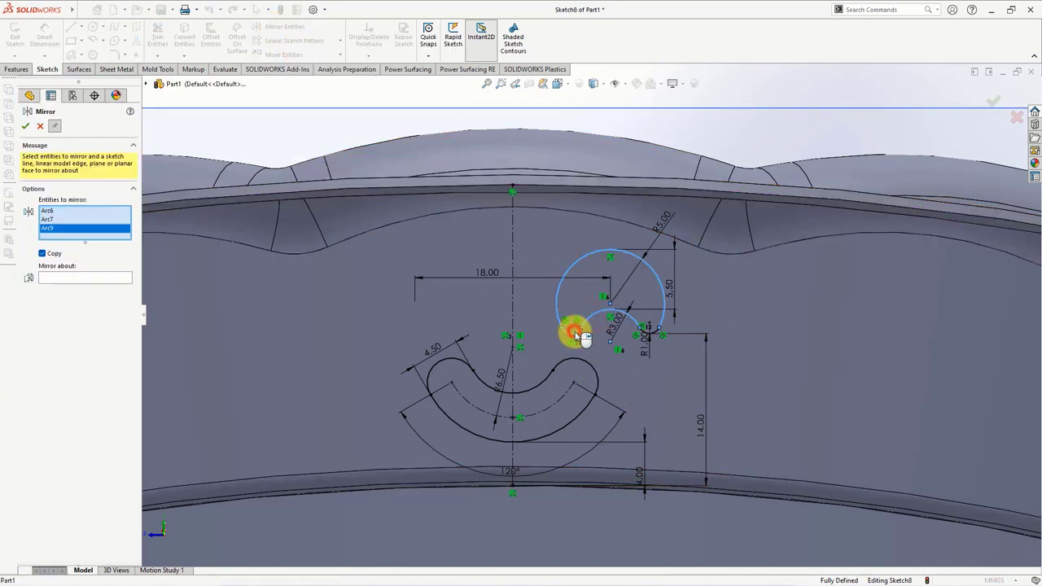
click(647, 330)
click(88, 286)
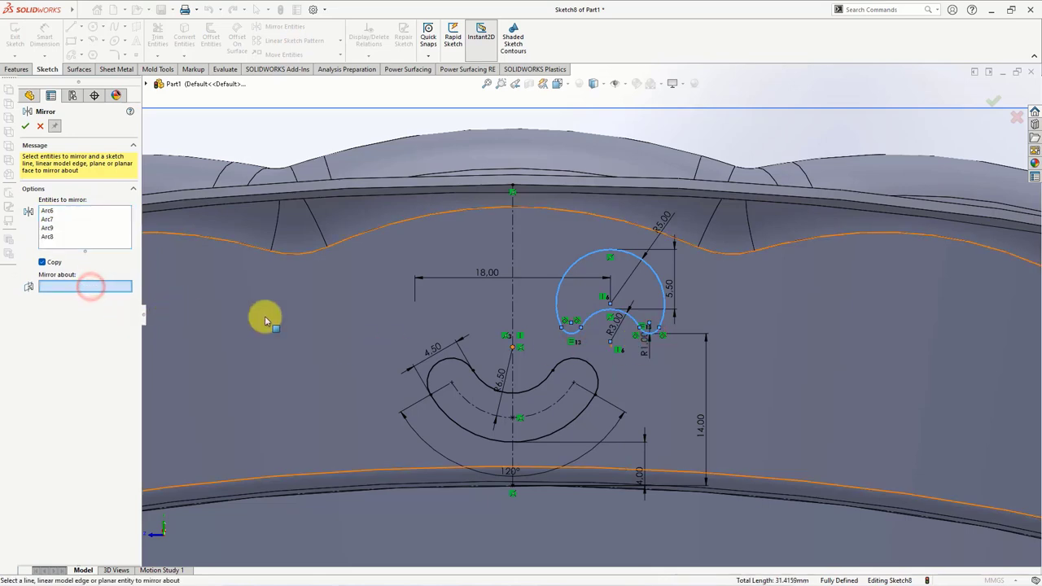
click(502, 315)
click(26, 126)
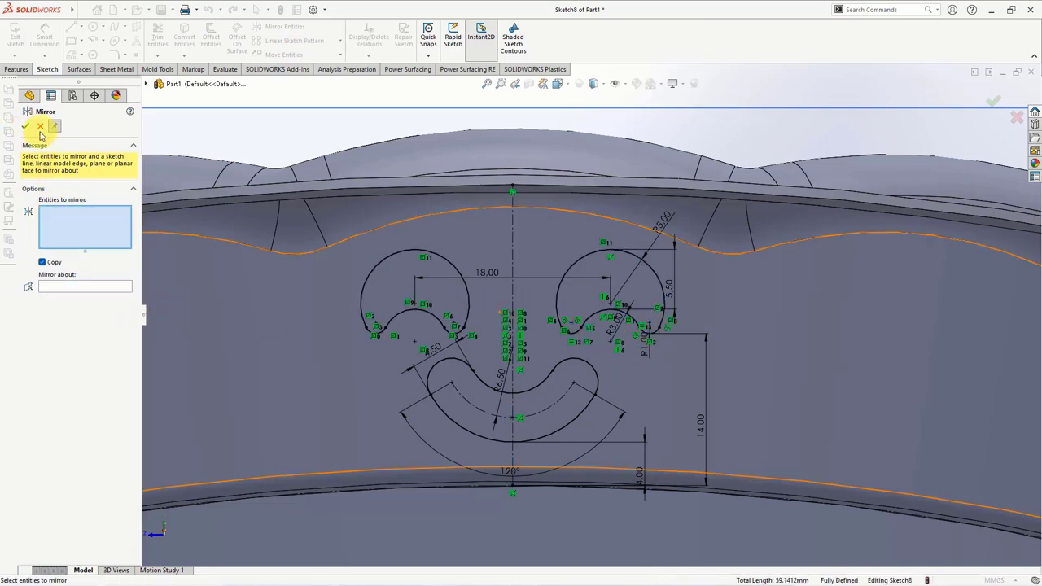
click(40, 127)
Step: Change the eye spacing dimension from 18.00 to 14 mm
scroll(558, 465, down, 1)
scroll(488, 349, down, 1)
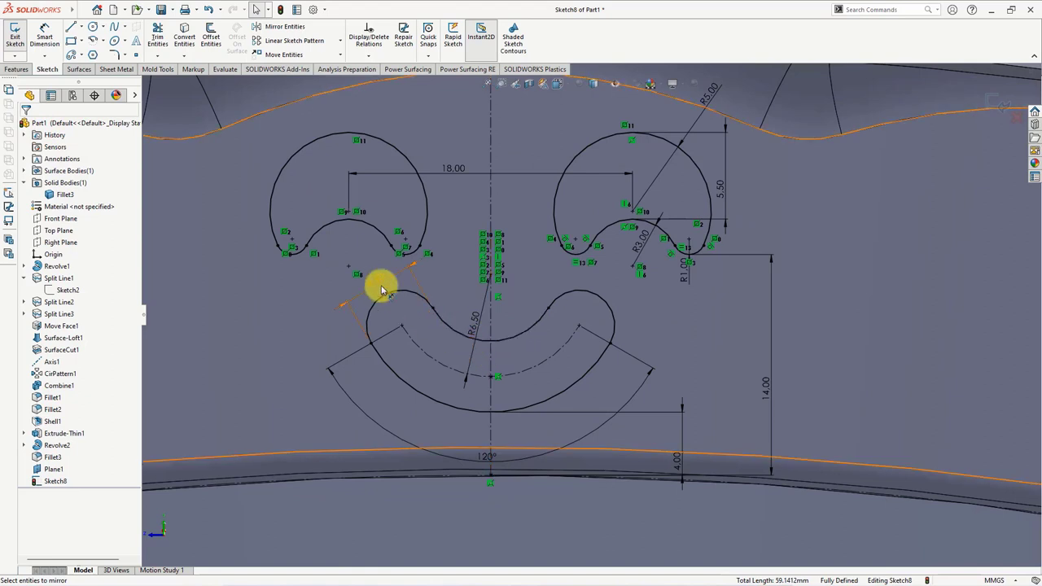
click(380, 285)
drag(380, 285, 381, 285)
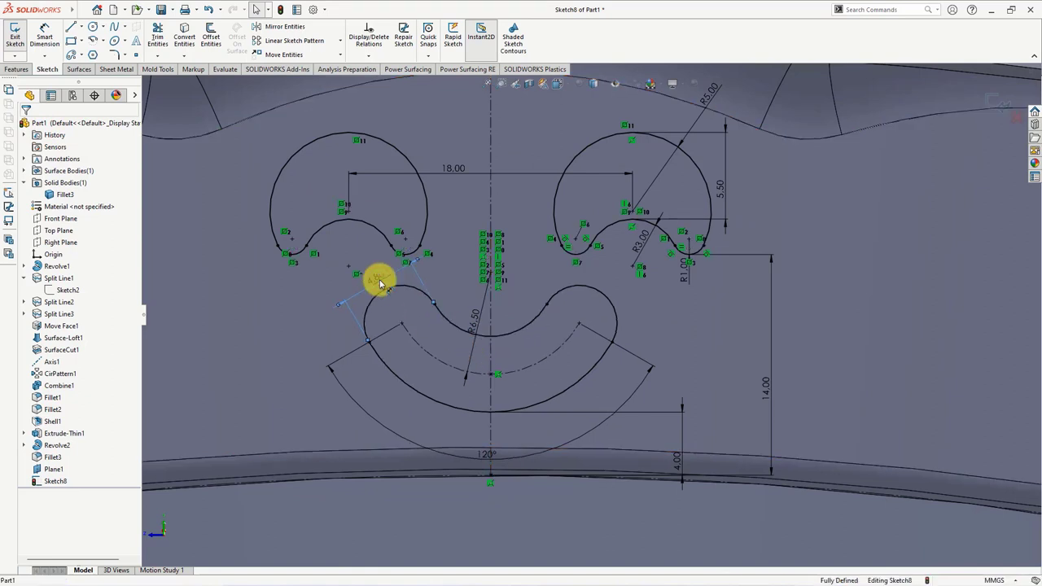
click(456, 171)
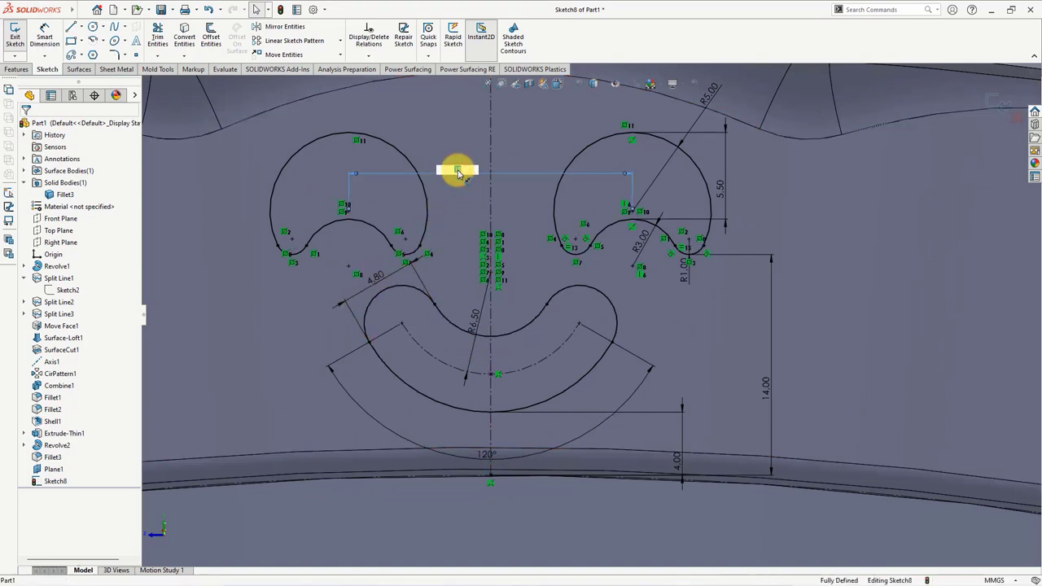
text(14)
key(Return)
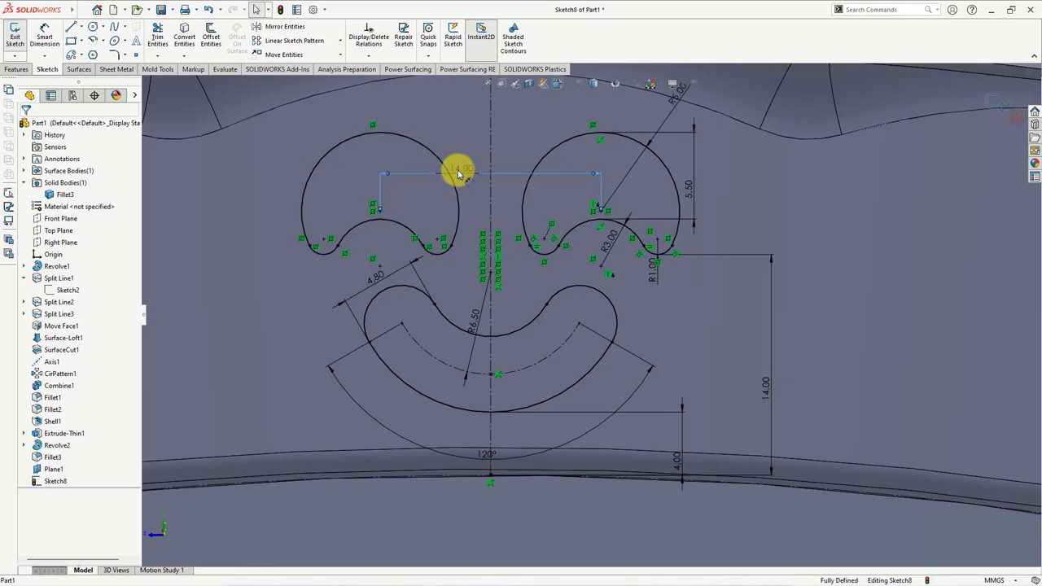
Step: Zoom out and orbit the bowl to view the face sketch on its wall
scroll(538, 236, up, 2)
scroll(539, 237, up, 2)
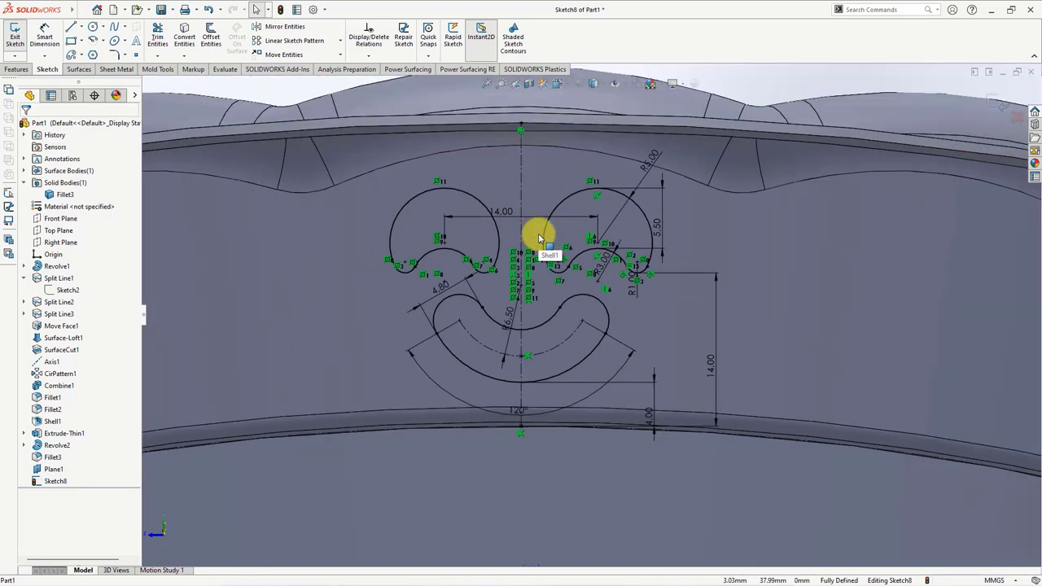
scroll(538, 238, up, 2)
scroll(539, 238, up, 2)
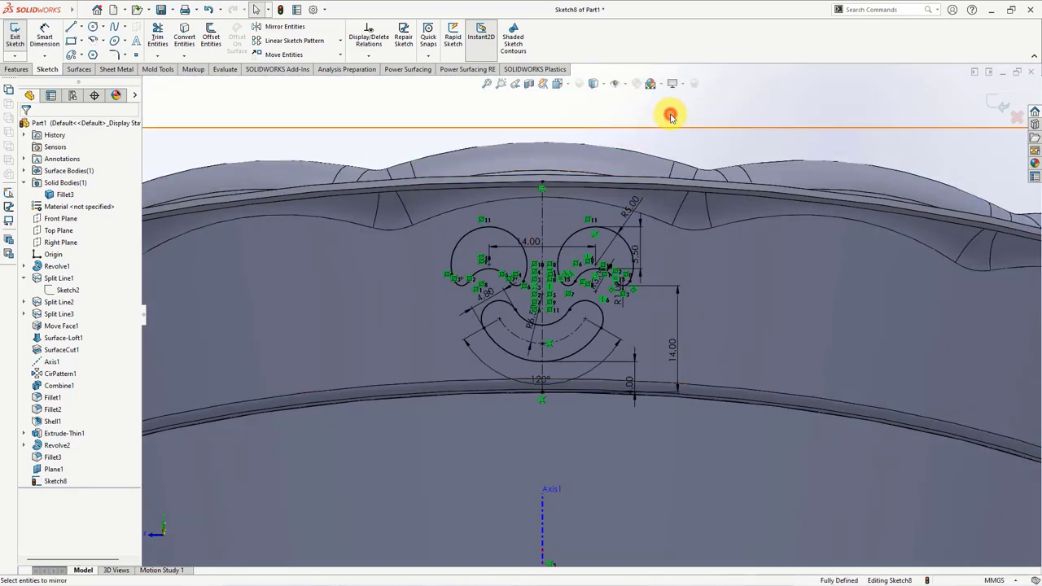
mouse_move(675, 174)
middle_down()
mouse_move(594, 279)
mouse_move(624, 309)
middle_up()
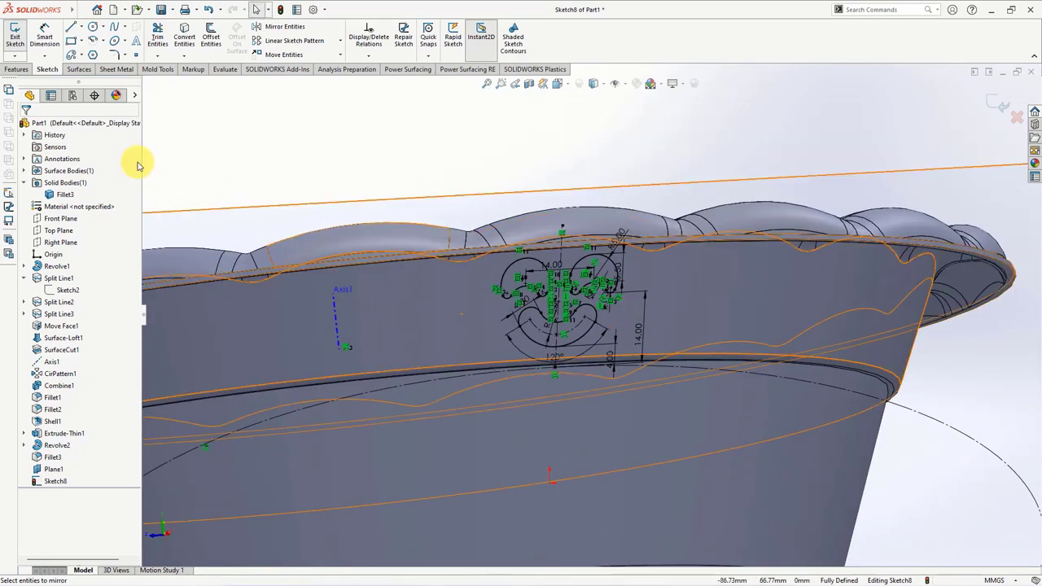
click(15, 69)
Step: Cut the smiley face through the wall, then fillet both eye edges and the mouth edge at 1 mm
click(159, 45)
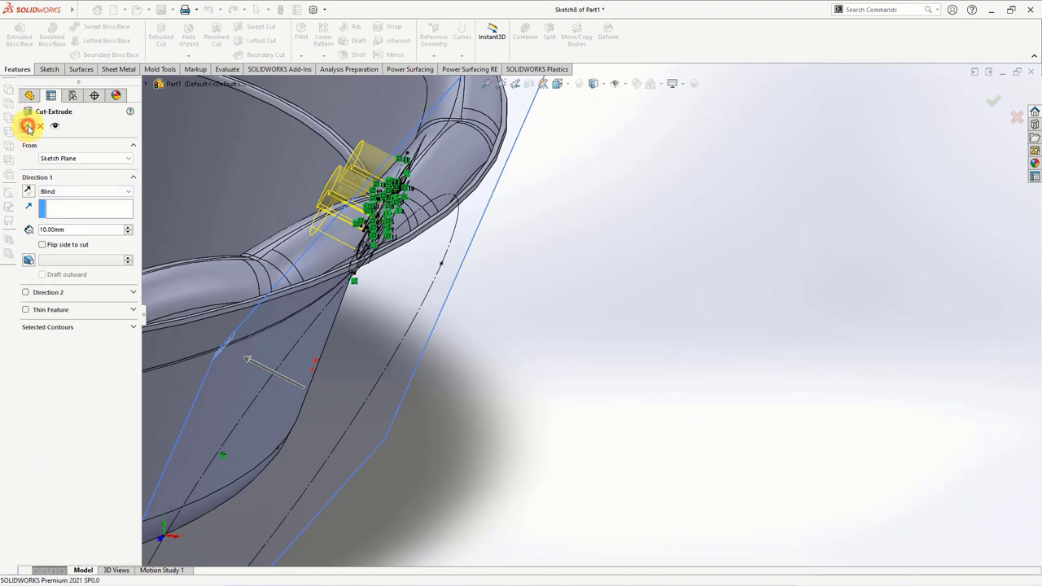
click(27, 127)
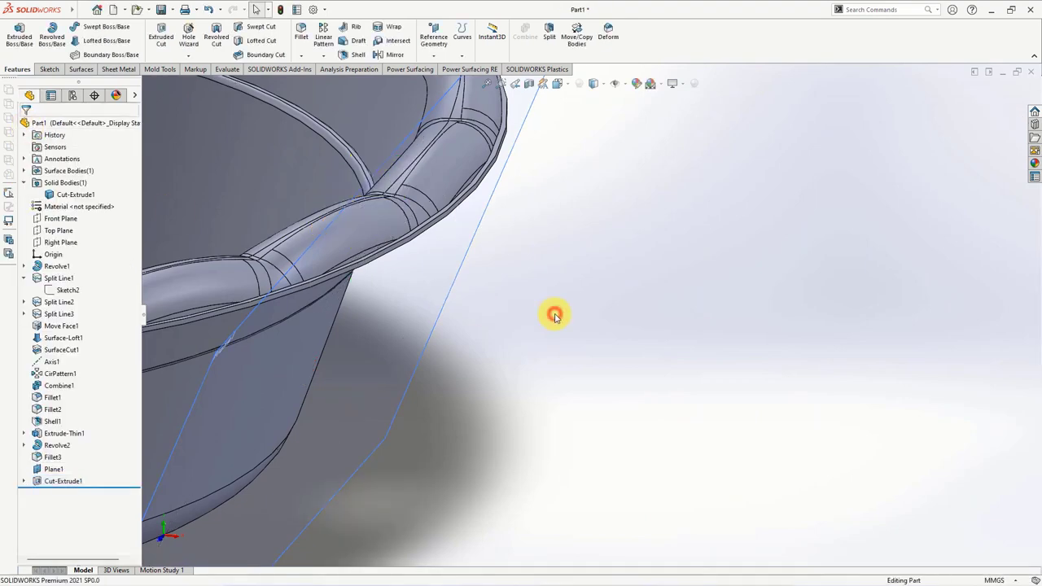
click(301, 37)
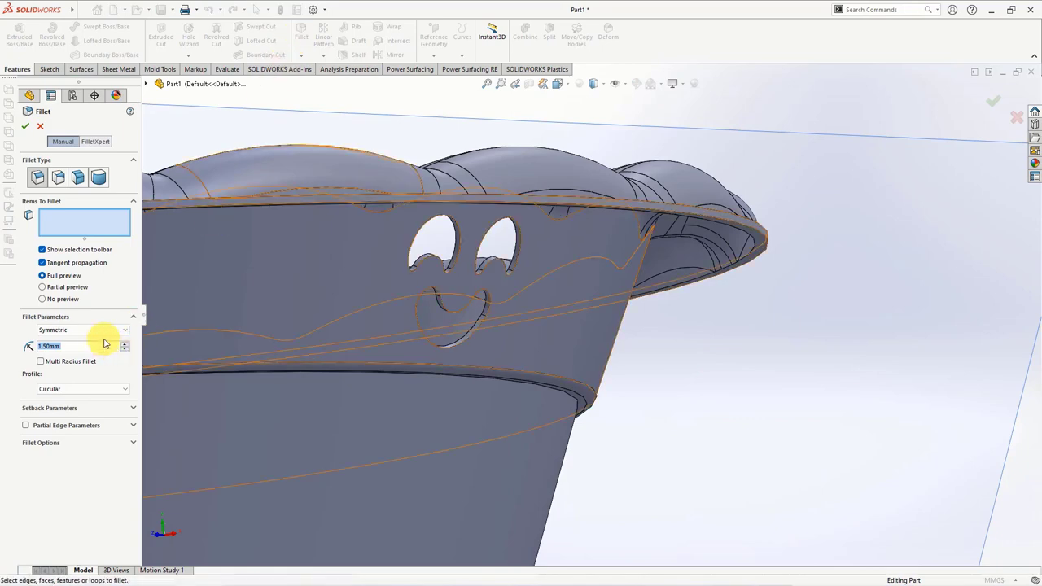
text(1)
key(Tab)
scroll(552, 265, down, 3)
click(550, 255)
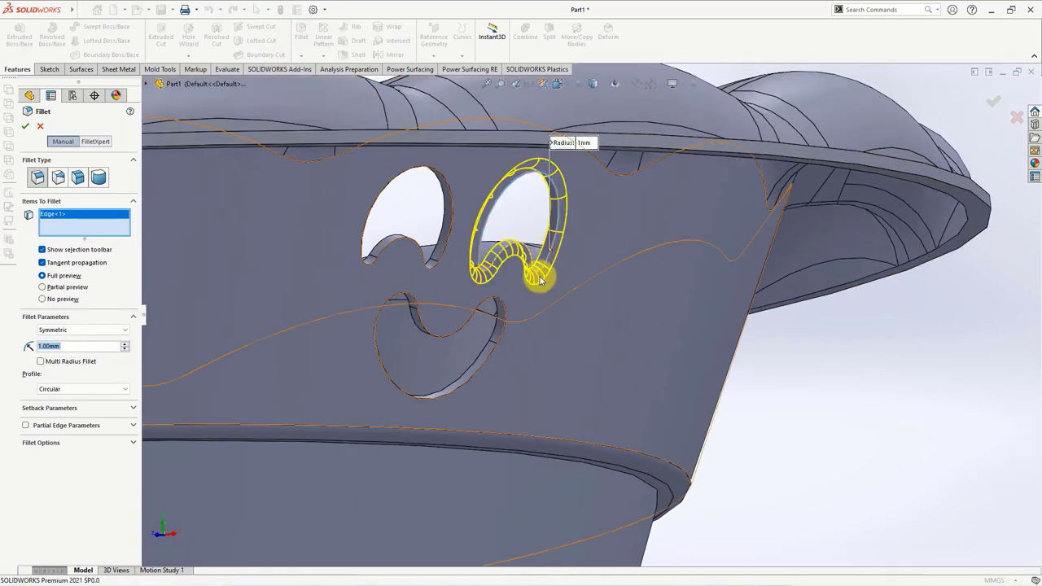
click(446, 247)
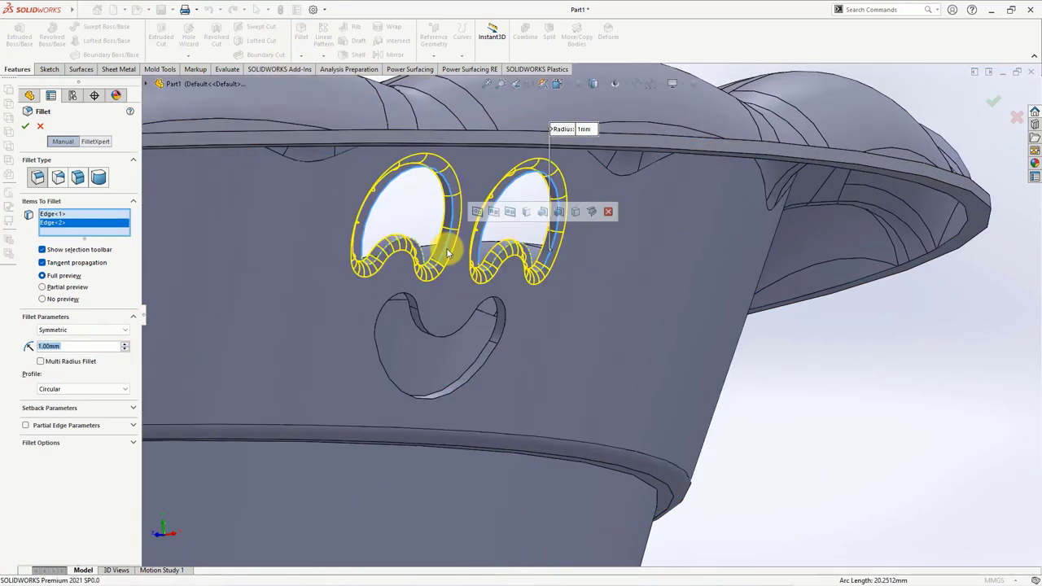
click(489, 359)
click(24, 126)
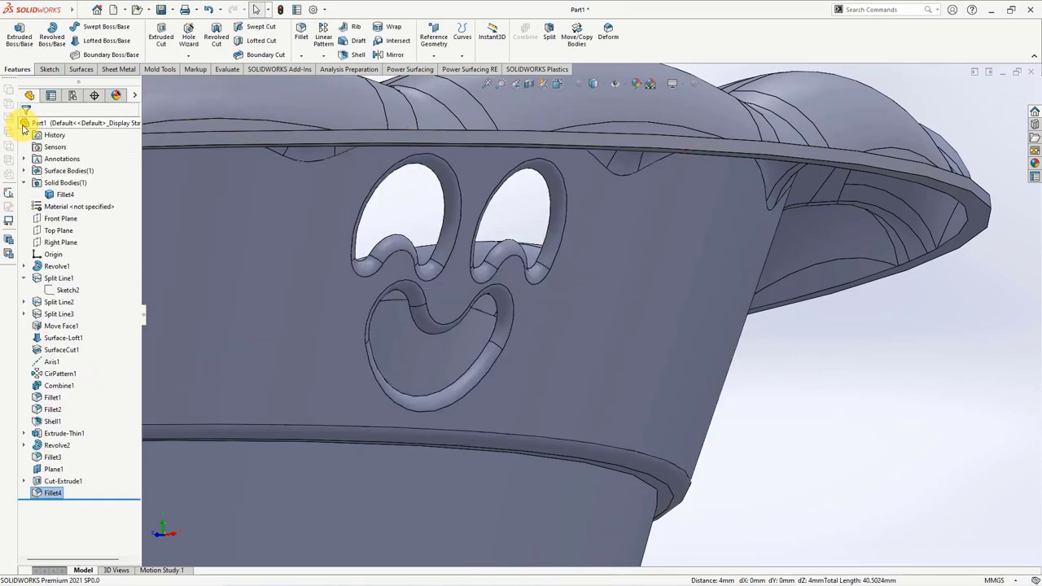
Step: Hide Plane1 and turn the bowl to a side view
scroll(814, 360, up, 5)
middle_drag(790, 367, 704, 362)
click(704, 363)
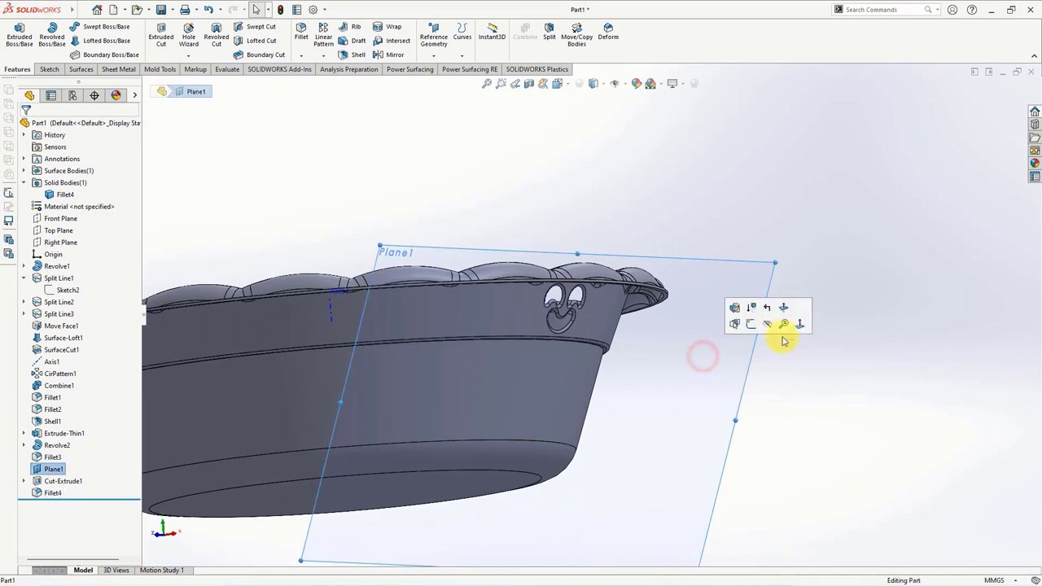
click(767, 321)
middle_drag(767, 320, 620, 246)
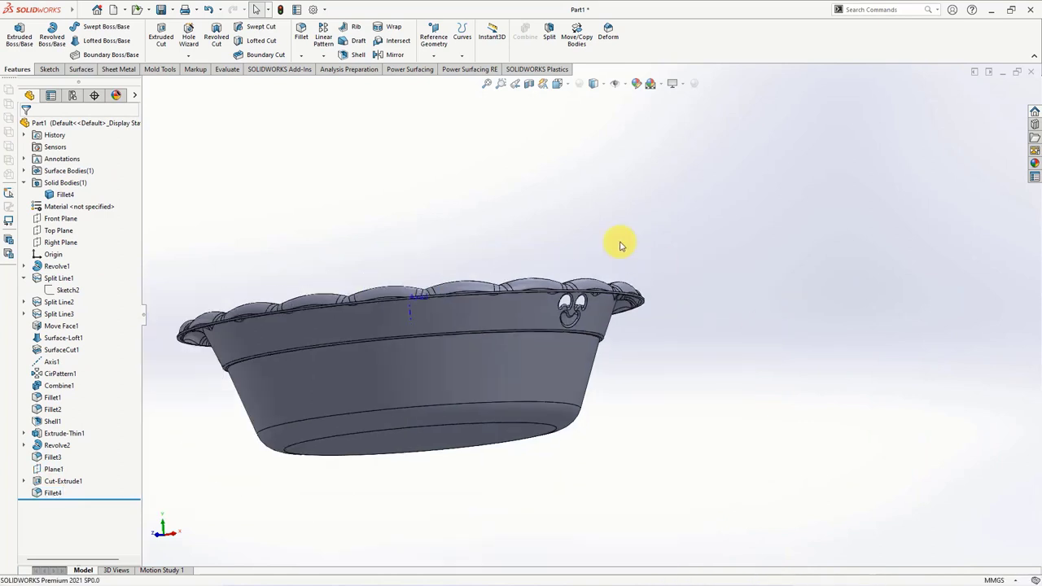
Step: Create Plane2 tangent to the bowl's outer wall and perpendicular to the Front Plane
click(432, 55)
click(444, 82)
click(560, 367)
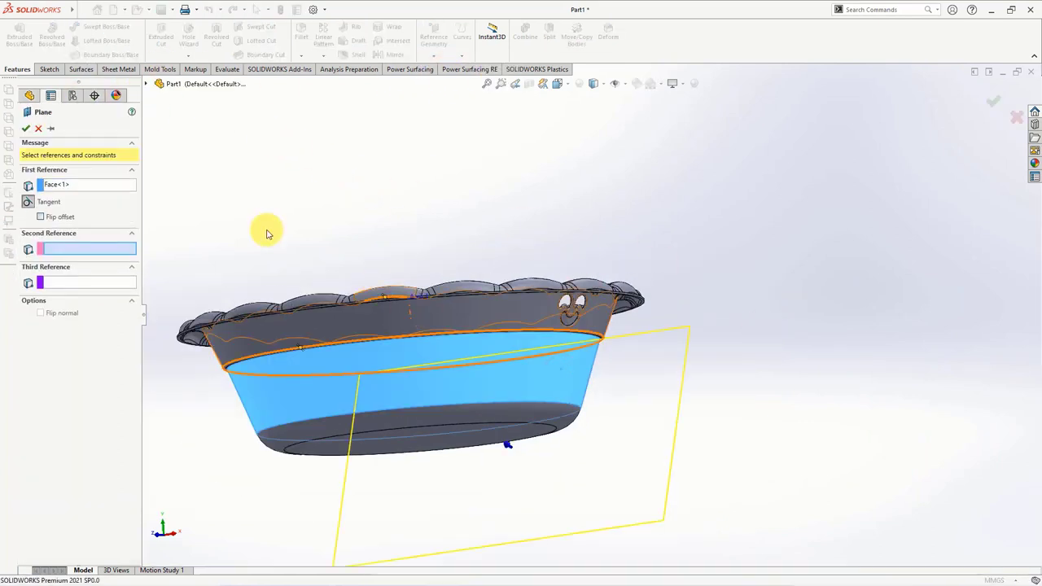
click(148, 84)
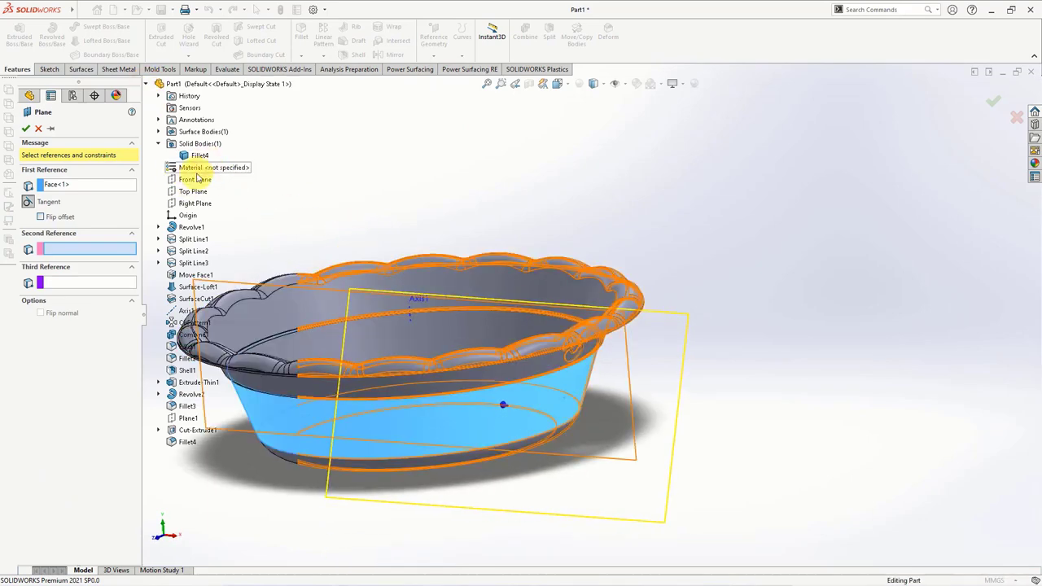
click(194, 180)
middle_drag(194, 183, 488, 217)
click(26, 129)
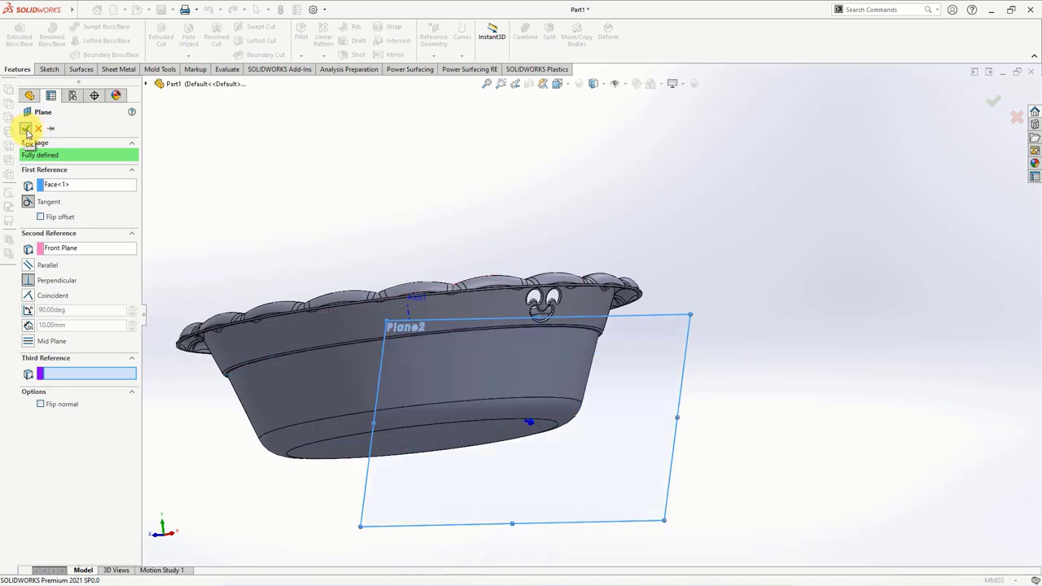
click(25, 130)
Step: Cancel the Plane2 sketch and start a new sketch on the Top Plane
key(ctrl+z)
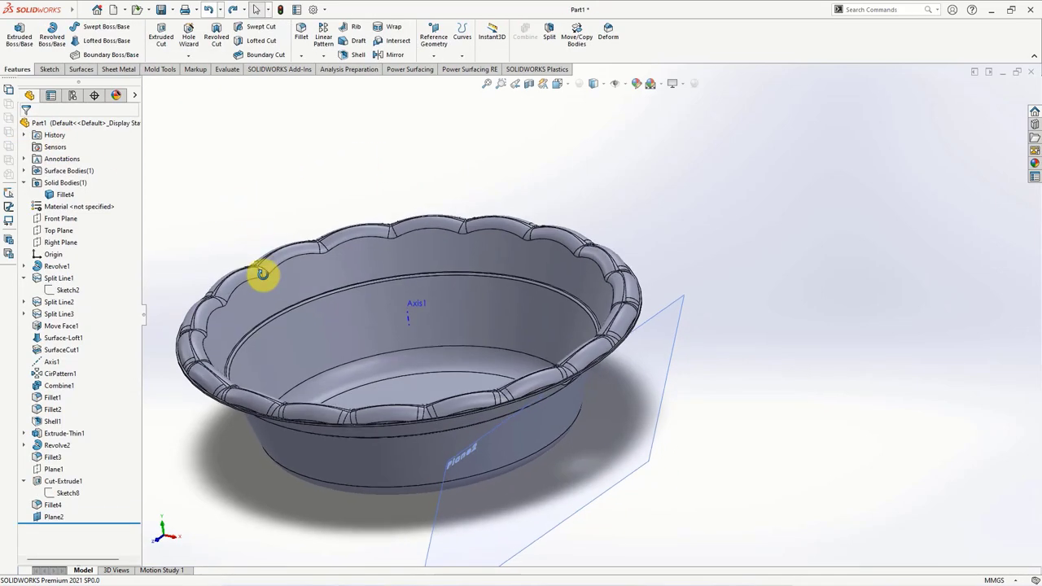
click(58, 231)
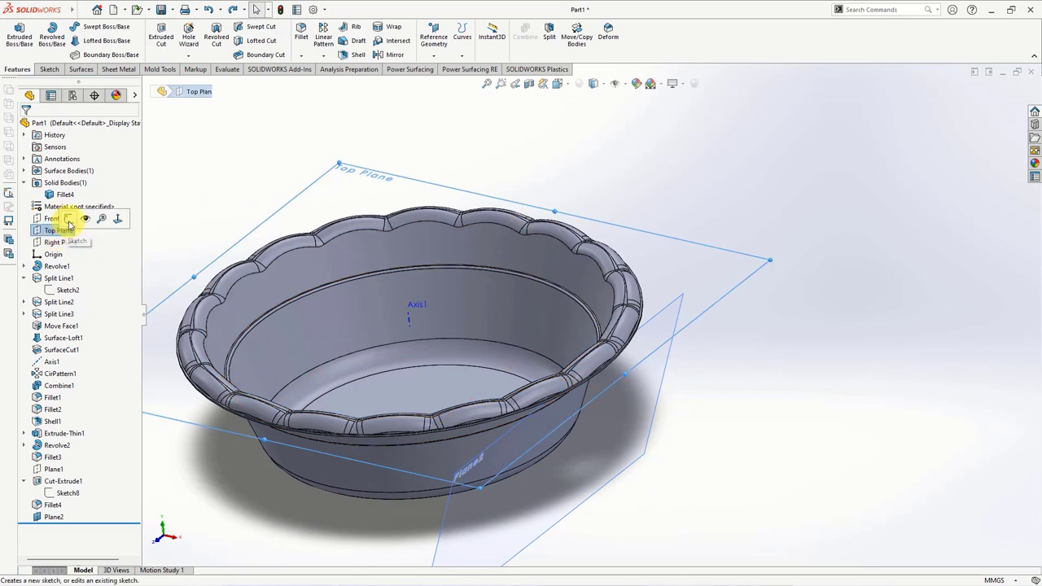
click(98, 216)
scroll(753, 364, down, 3)
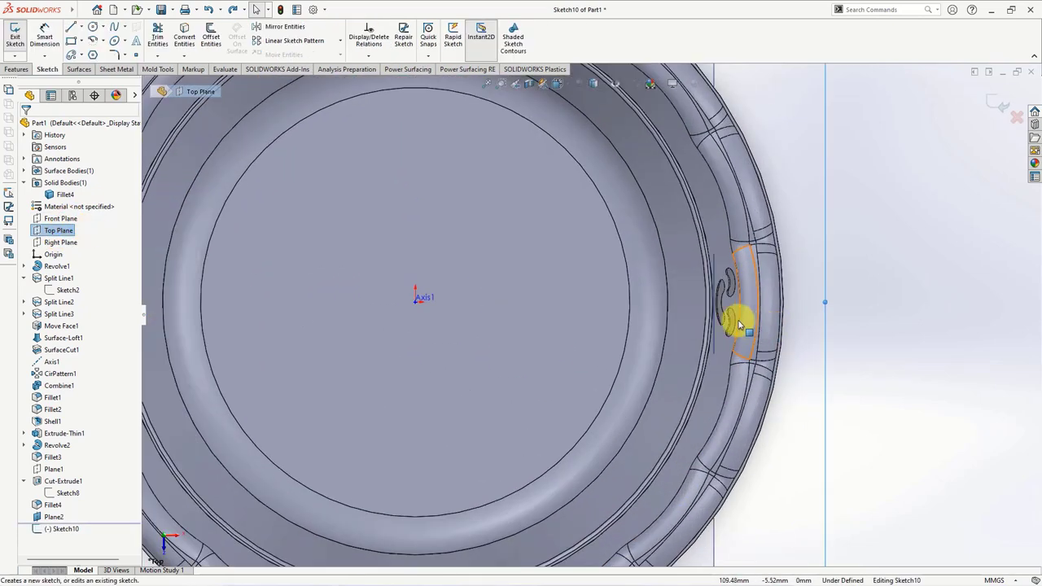
scroll(732, 326, down, 2)
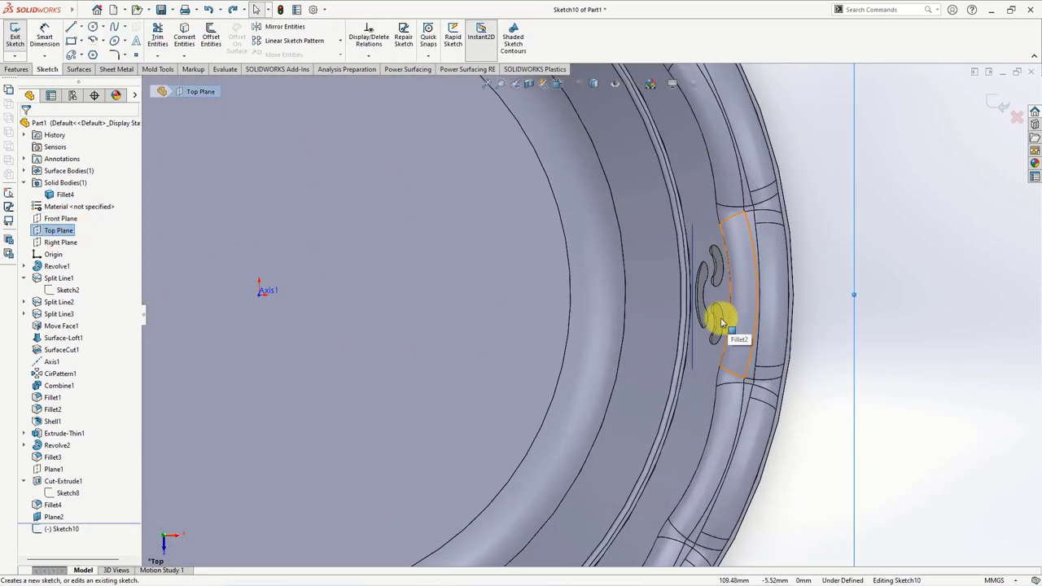
click(61, 494)
key(Escape)
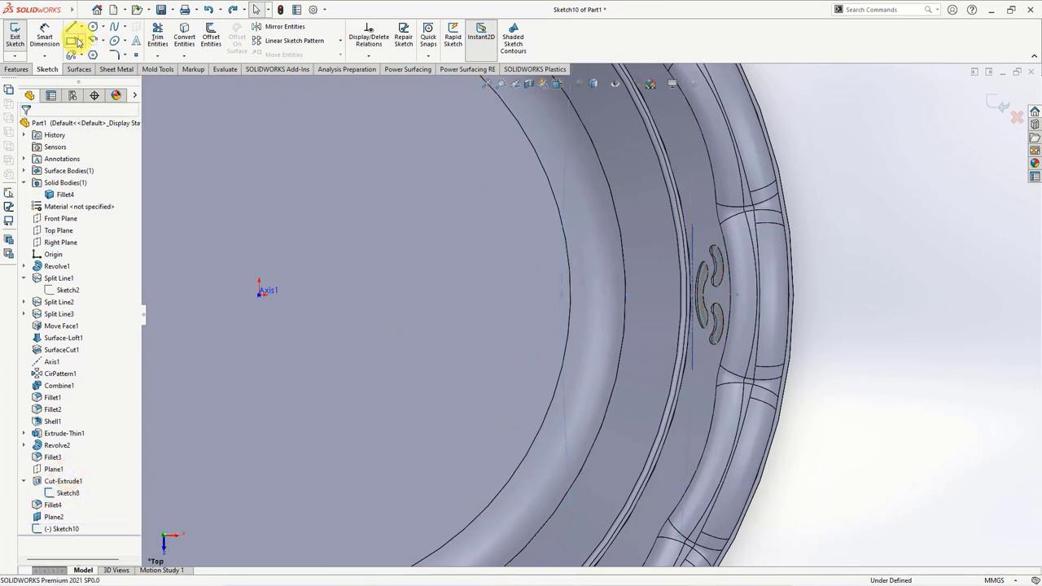
Step: Draw a line from the upper slot tip to the bowl's axis
click(72, 28)
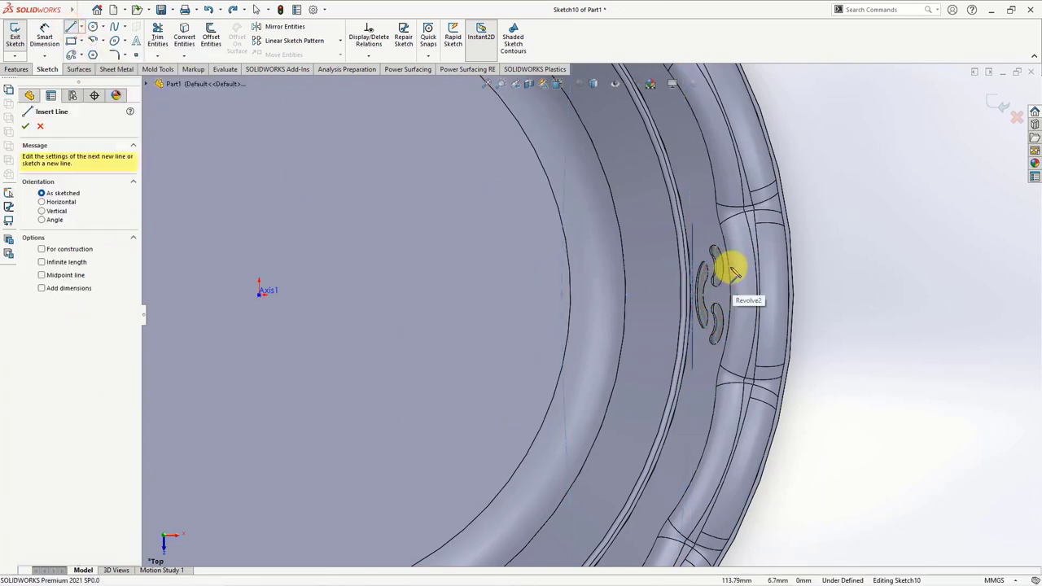
scroll(727, 269, down, 2)
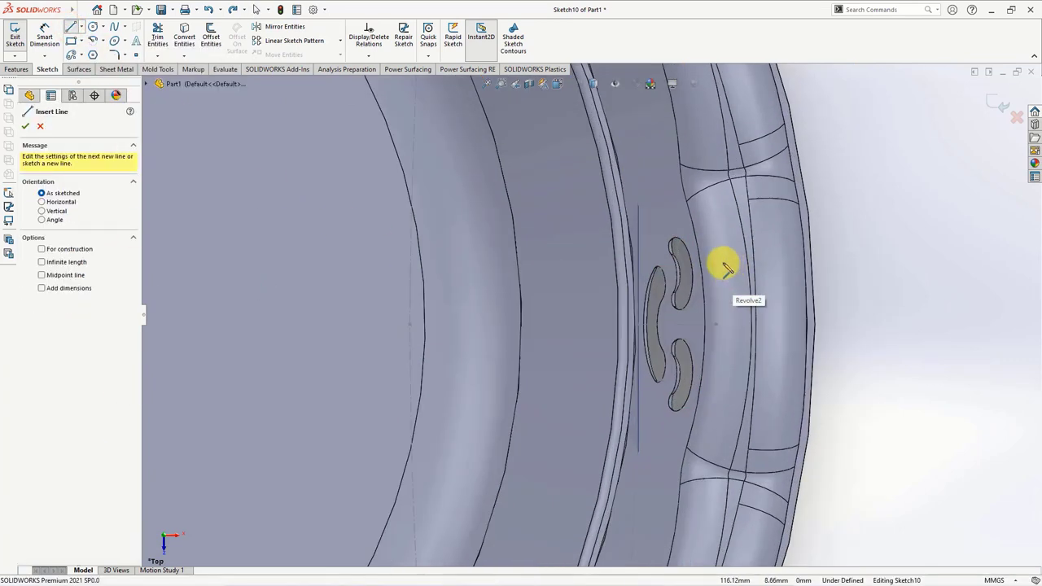
click(688, 241)
scroll(623, 252, up, 2)
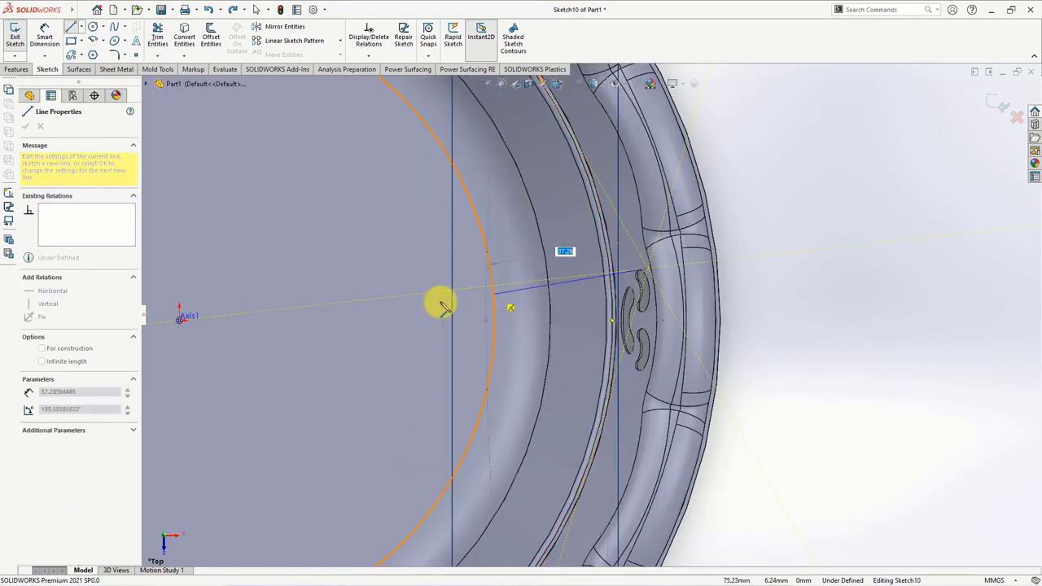
click(180, 322)
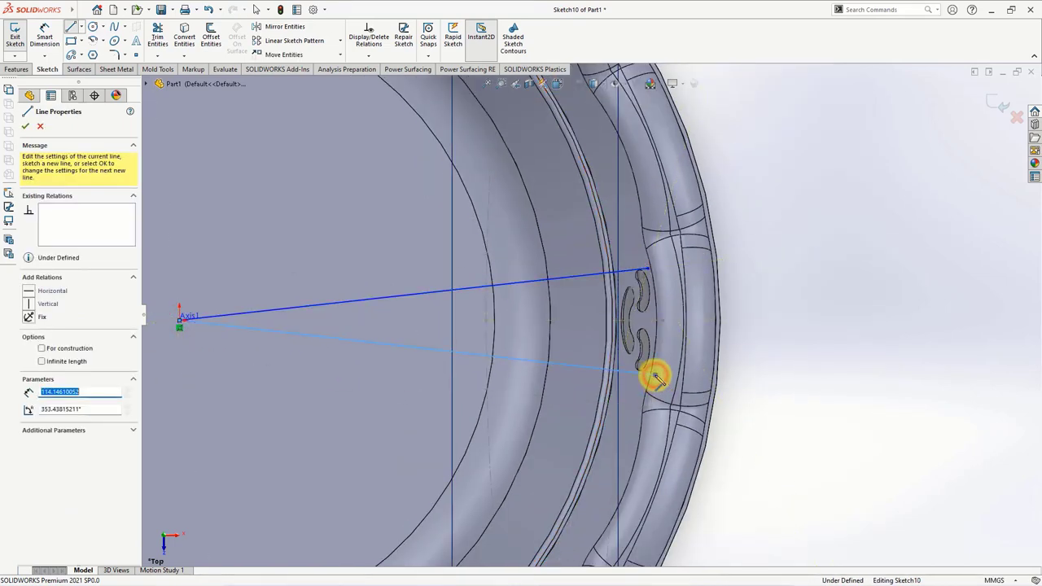
key(Escape)
scroll(653, 298, down, 2)
scroll(605, 237, down, 3)
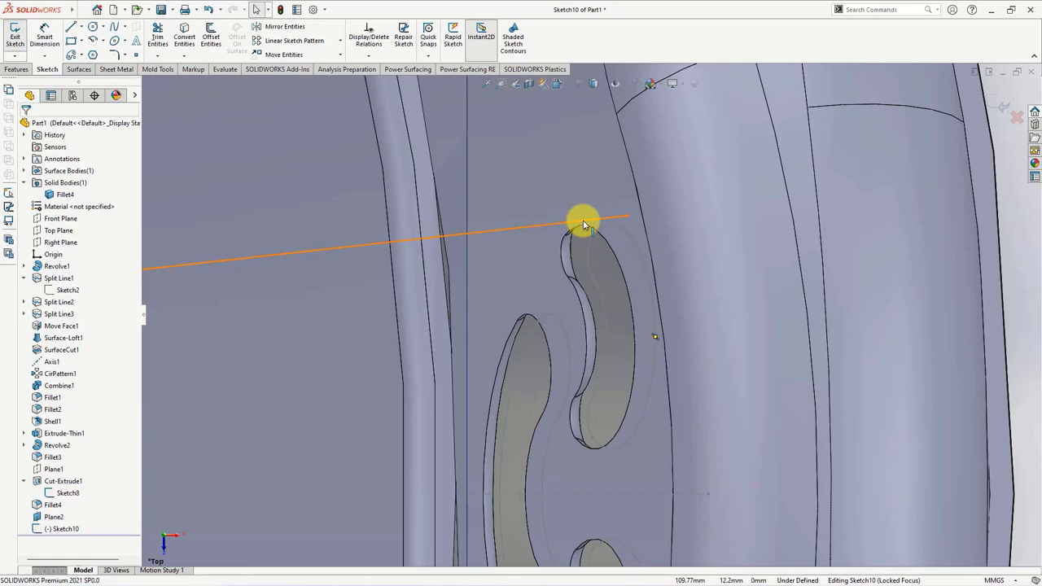
Step: Show hidden edges and make the upper line tangent to the upper slot arc
click(600, 87)
click(595, 158)
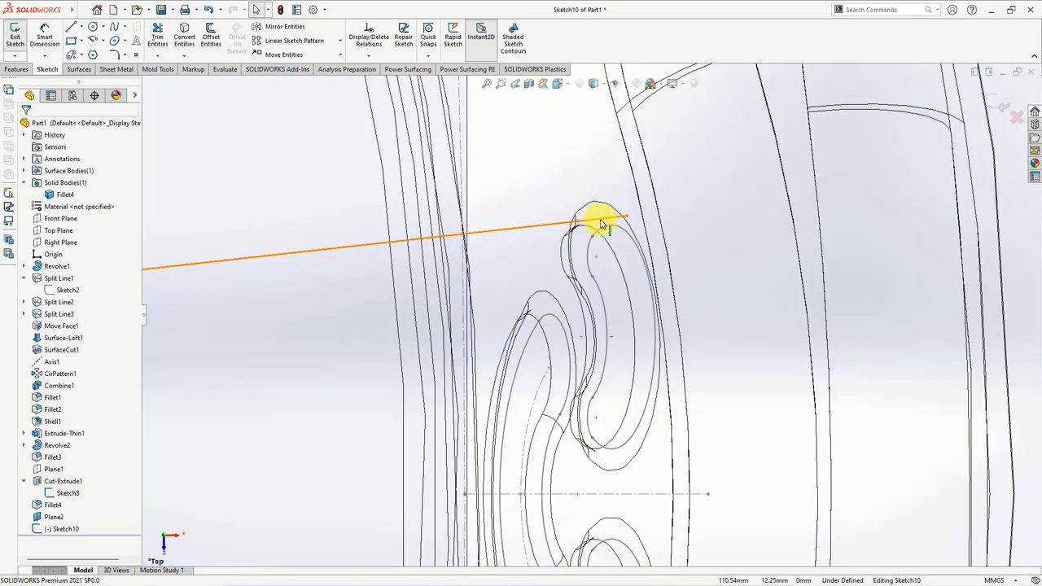
click(601, 224)
ctrl+click(618, 228)
click(651, 221)
Step: Make the lower line tangent to the lower slot arc, then tilt the view to check the sketch
scroll(648, 346, up, 2)
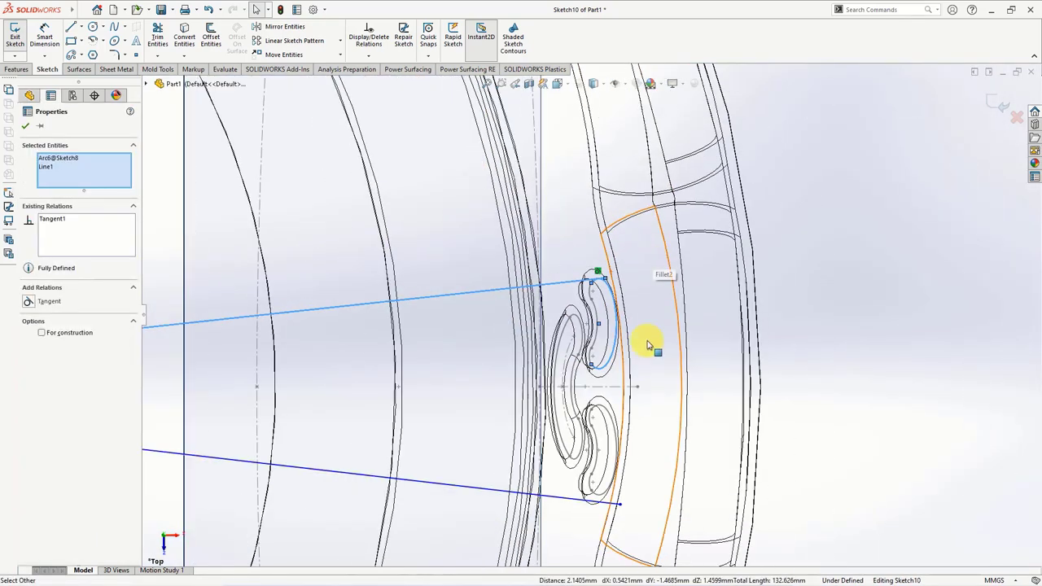
scroll(619, 521, down, 2)
click(578, 467)
ctrl+click(571, 452)
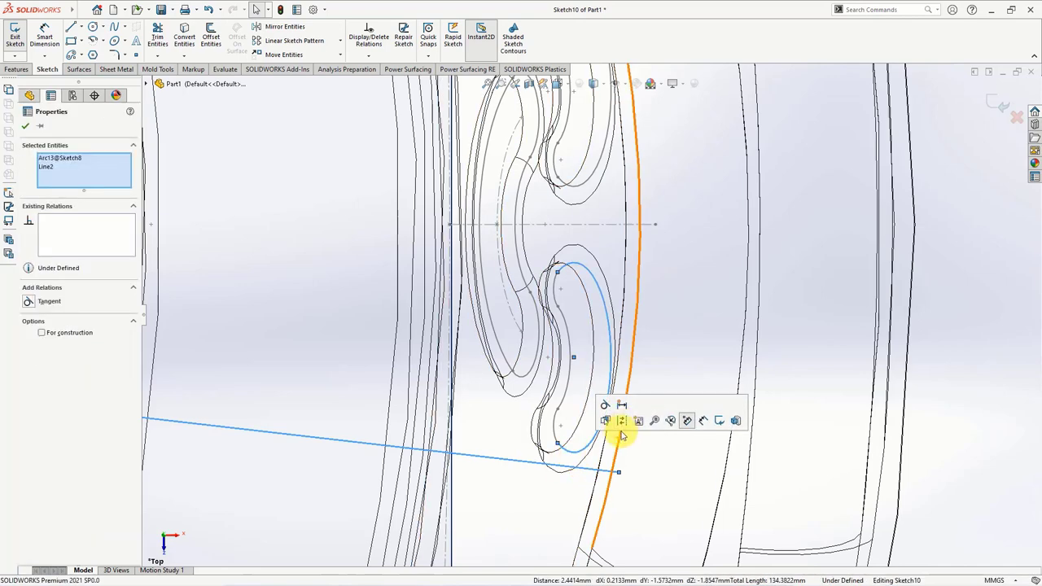
click(605, 406)
click(923, 374)
scroll(923, 376, up, 2)
scroll(923, 379, up, 2)
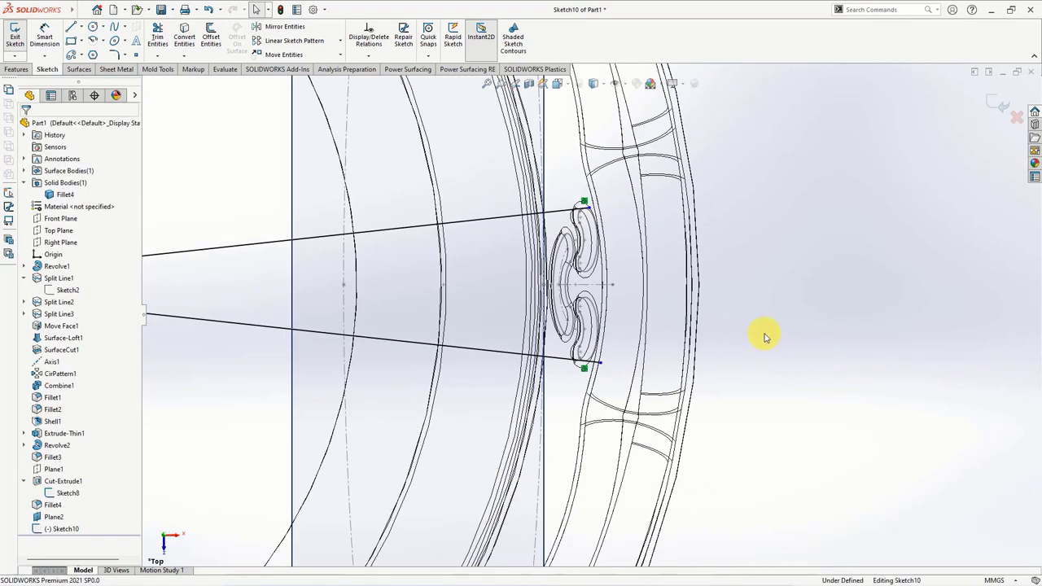
scroll(594, 276, up, 3)
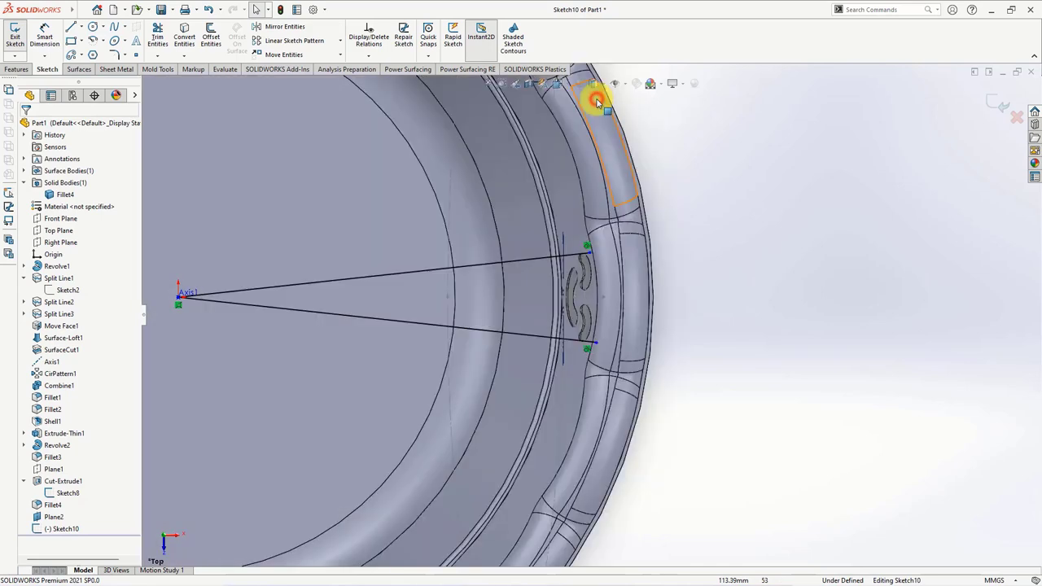
scroll(619, 330, up, 3)
mouse_move(619, 330)
middle_down()
mouse_move(565, 281)
mouse_move(532, 271)
middle_up()
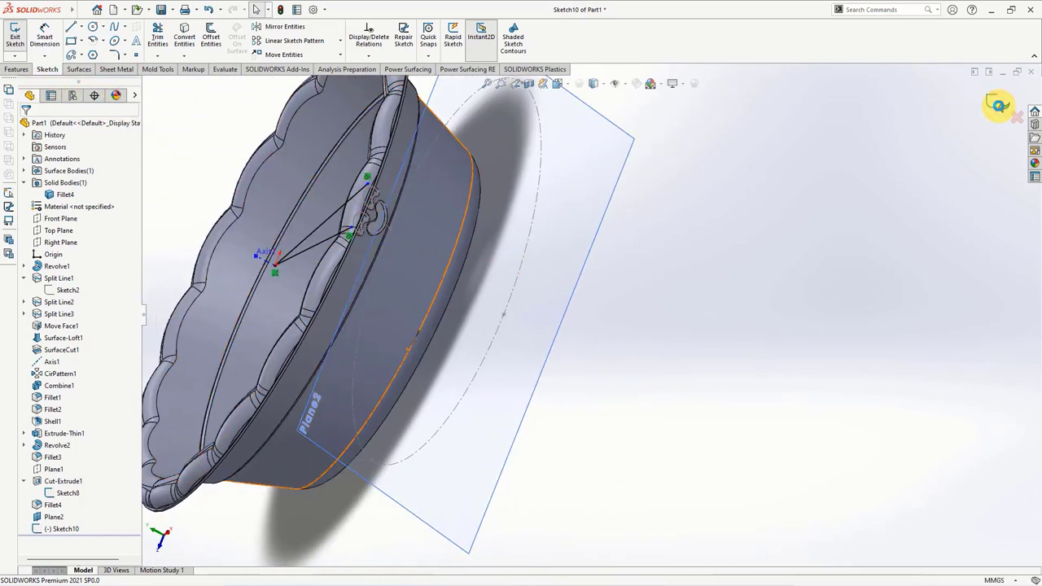
Step: Exit the sketch and project Sketch10 onto the bowl's outer face as Curve1 with reverse projection
key(ctrl+b)
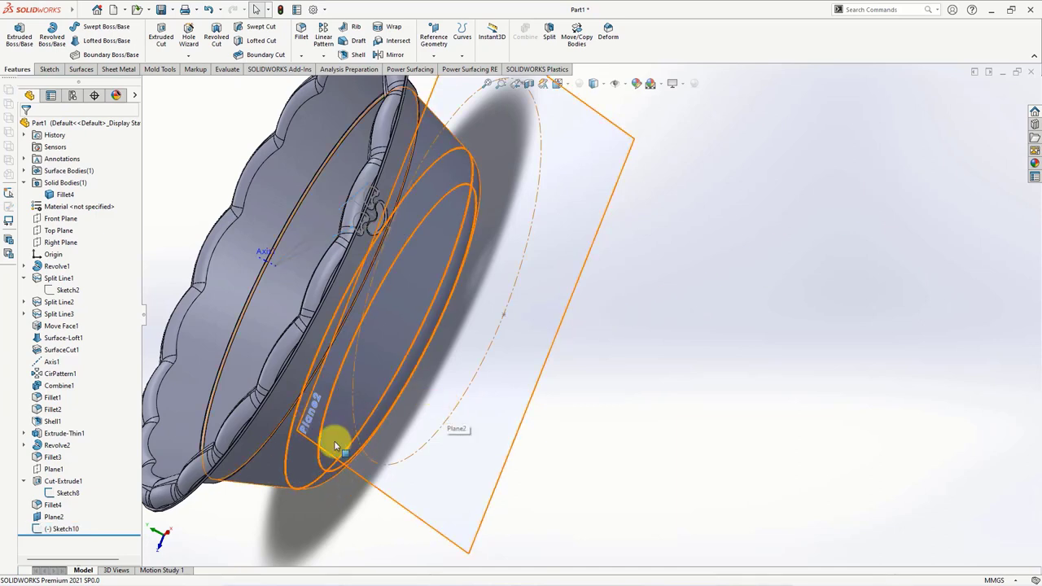
click(67, 494)
middle_drag(644, 418, 601, 458)
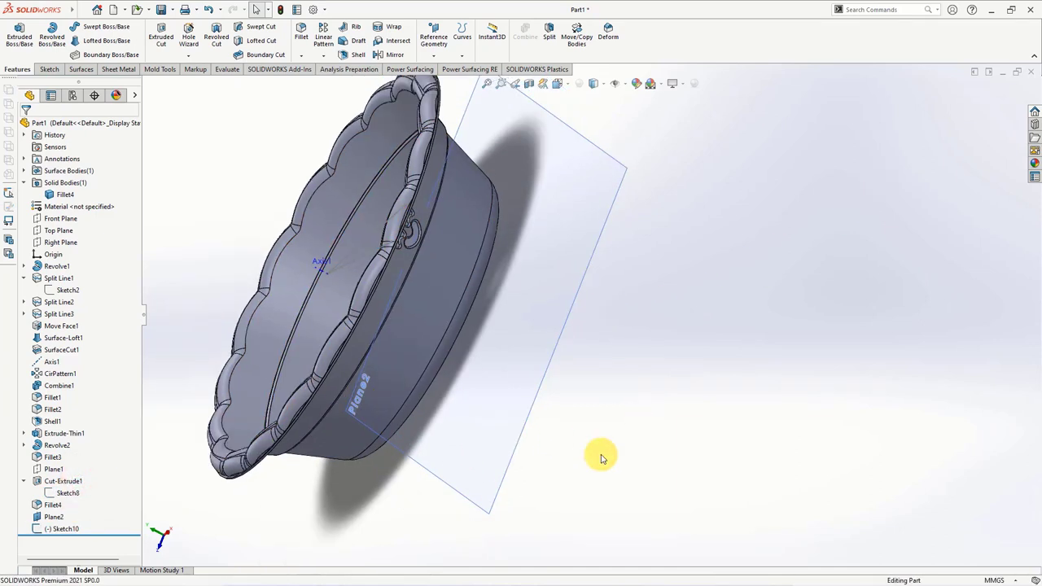
click(462, 51)
click(482, 81)
middle_drag(489, 131, 516, 233)
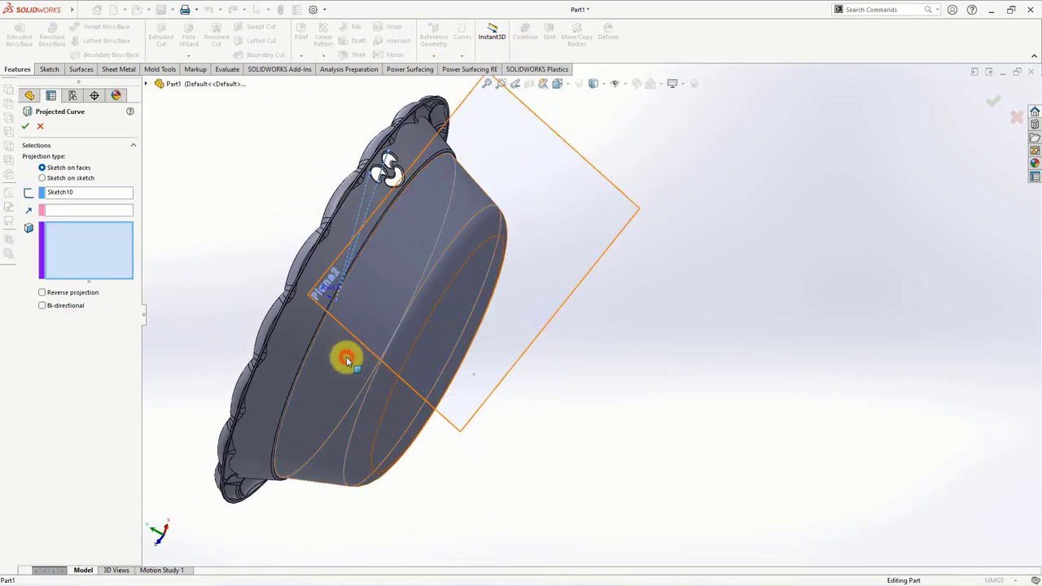
click(346, 361)
middle_drag(449, 346, 516, 342)
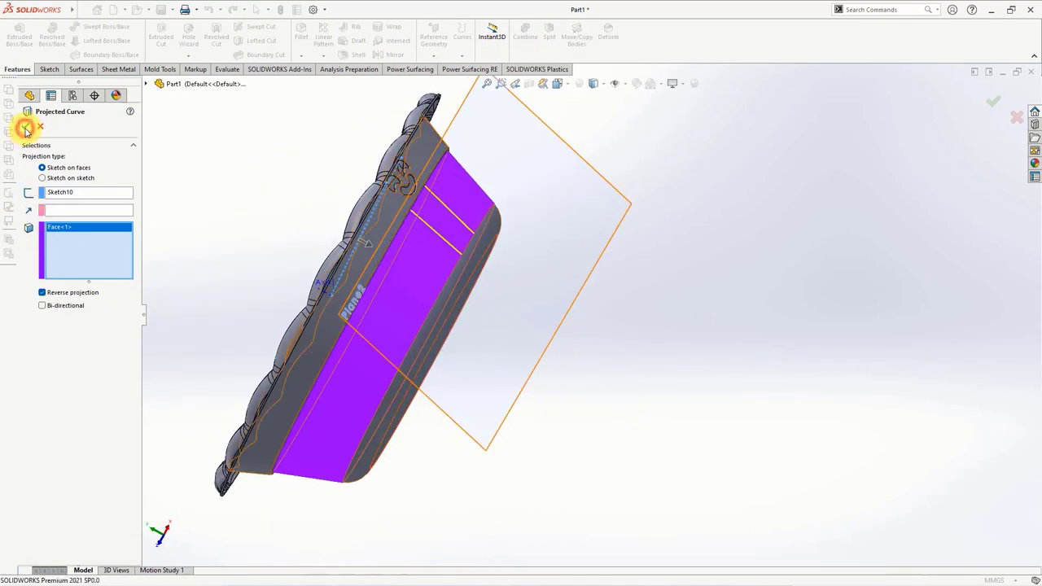
click(26, 130)
mouse_move(242, 204)
middle_down()
mouse_move(340, 249)
mouse_move(261, 218)
mouse_move(635, 255)
mouse_move(645, 347)
middle_up()
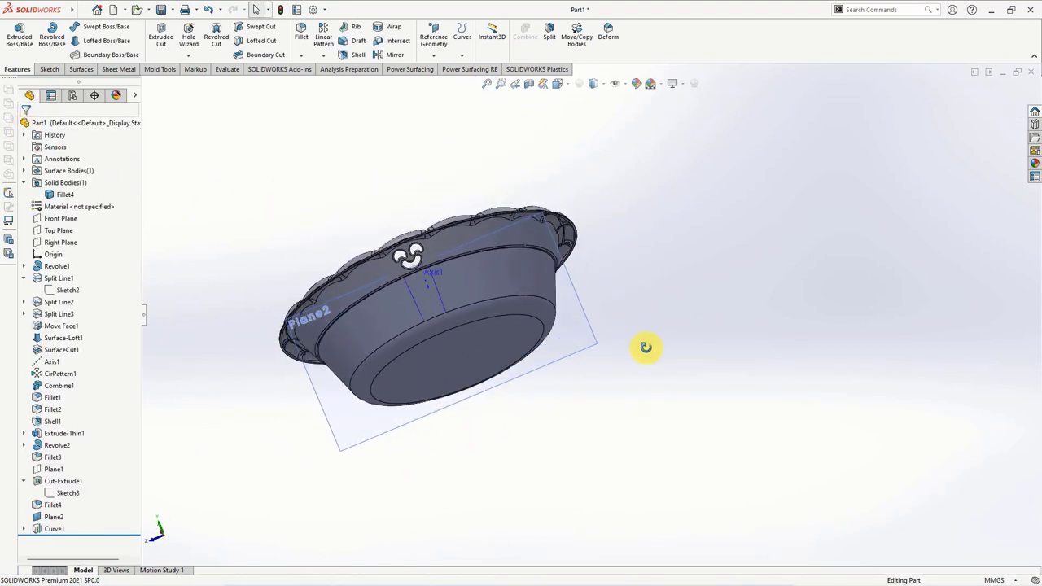
Step: Start a sketch on Plane2 and convert the Cut-Extrude1 smiley outlines into it
click(568, 338)
click(619, 302)
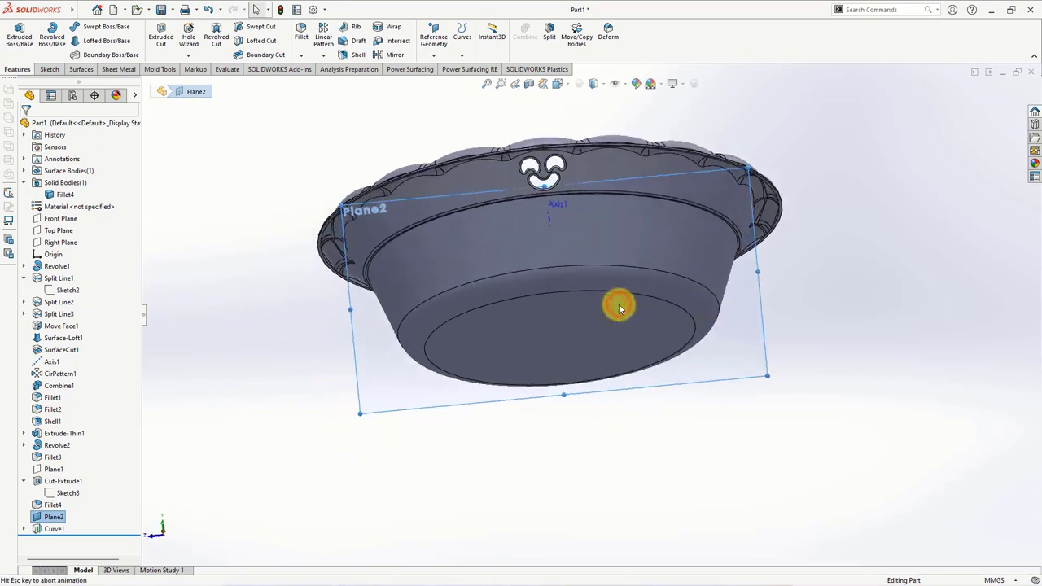
click(62, 481)
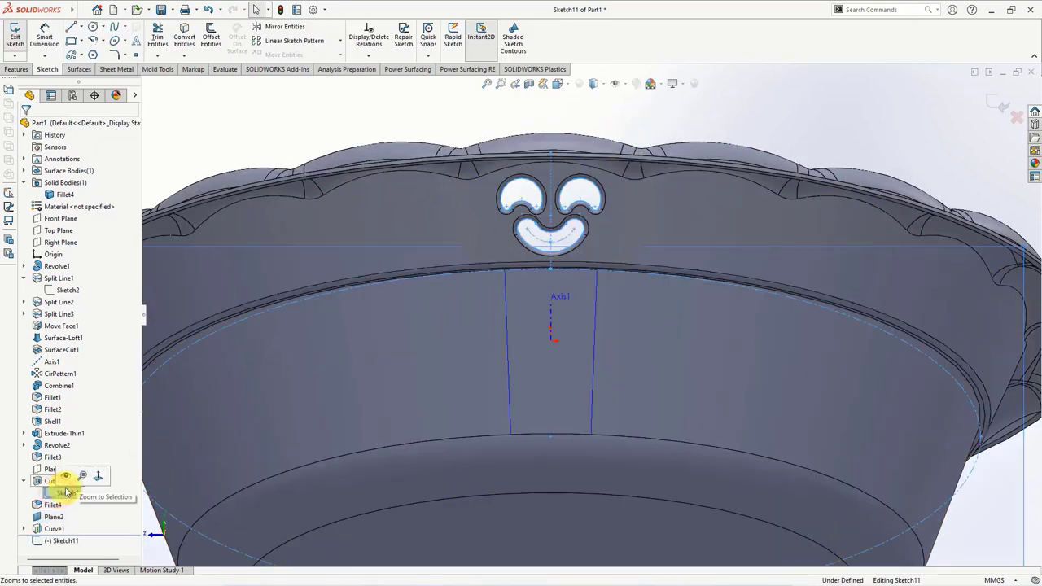
click(185, 42)
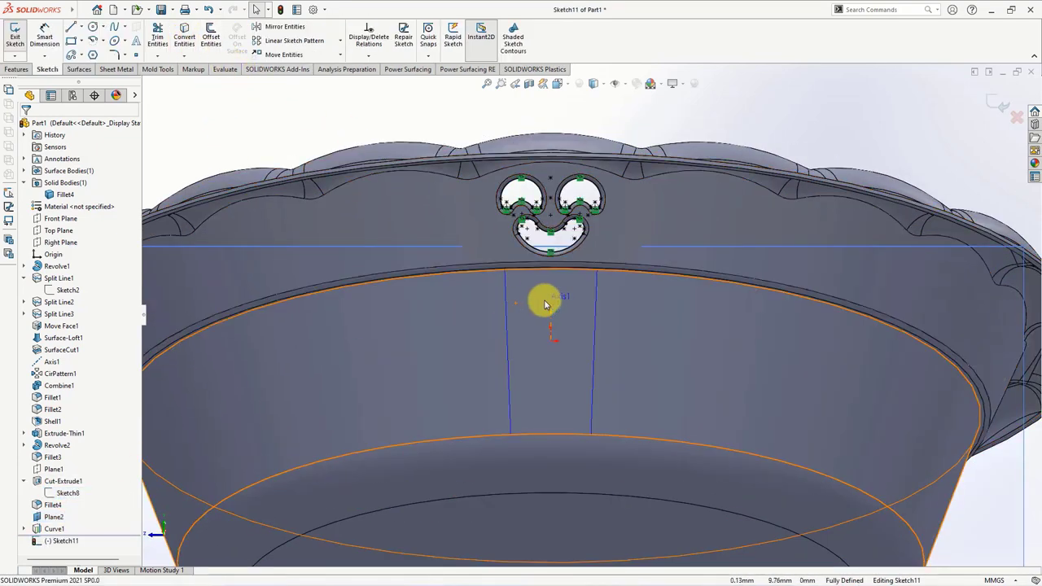
scroll(573, 289, down, 3)
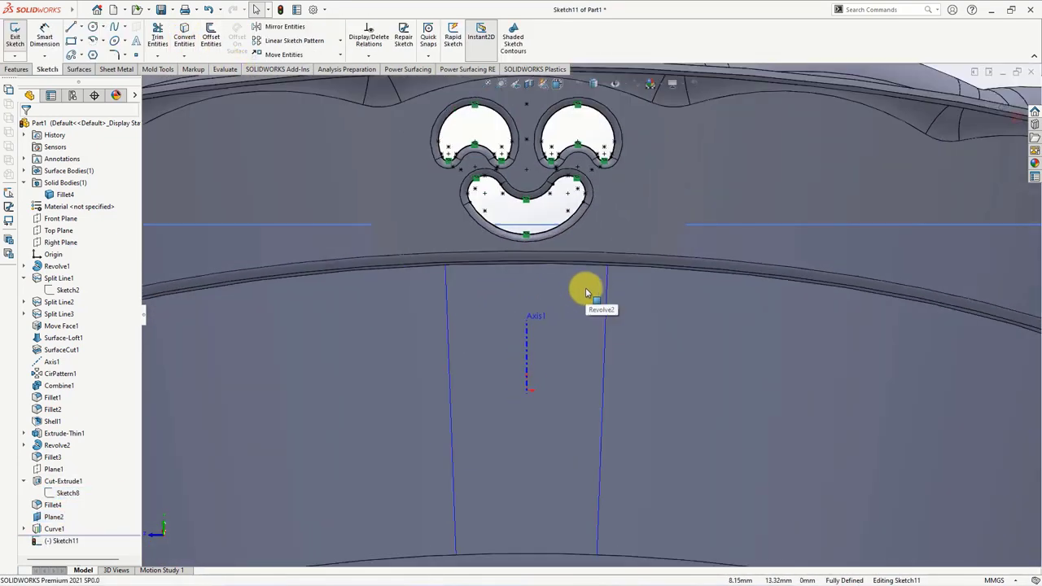
Step: Draw a vertical centerline from the axis end to the wall's top edge
click(80, 27)
click(91, 58)
click(528, 394)
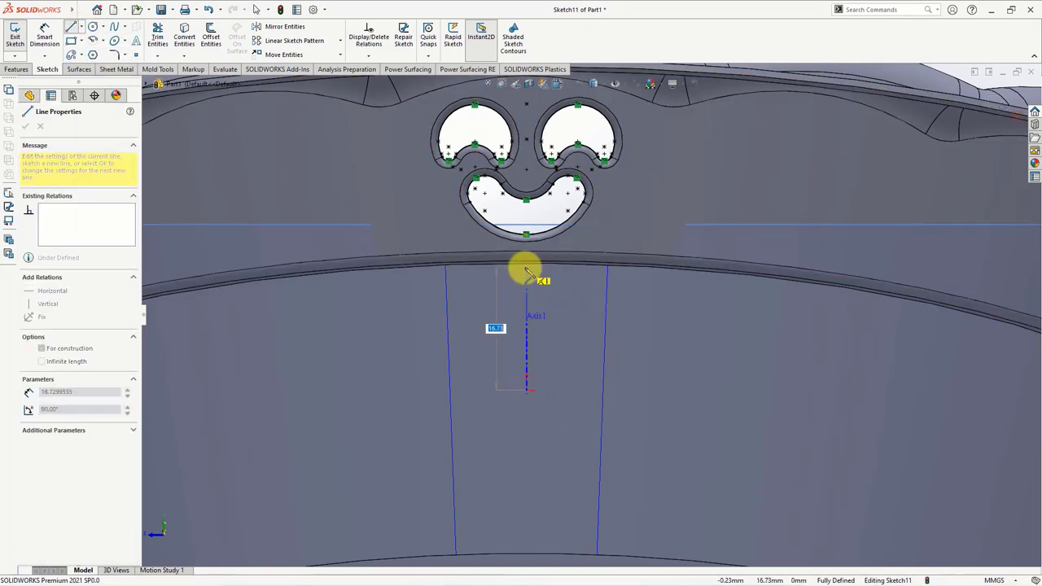
click(525, 262)
right_click(526, 262)
click(547, 272)
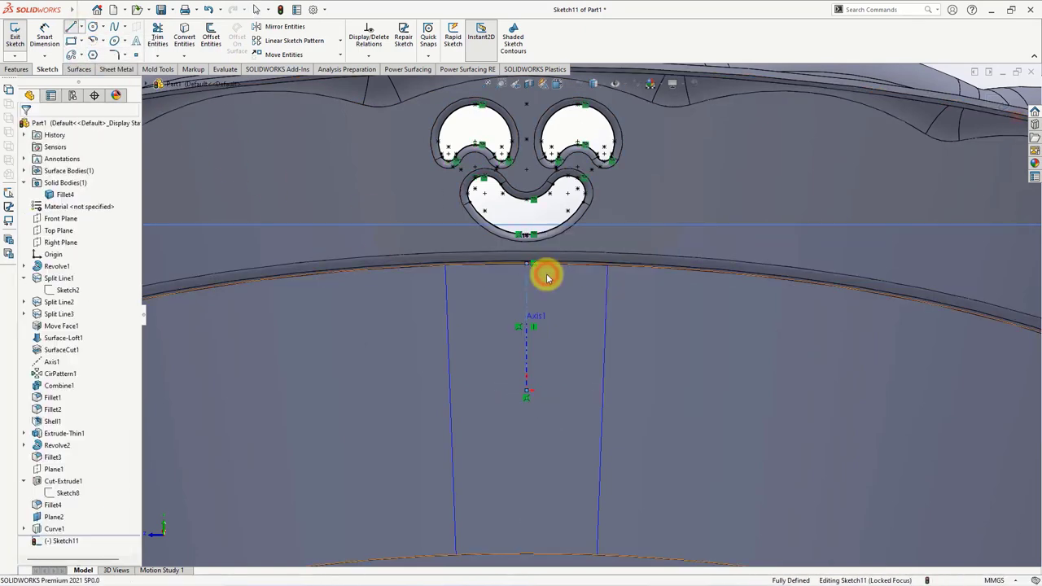
Step: Draw a horizontal construction line, symmetric about its midpoint, along the wall's top edge
click(80, 26)
click(91, 58)
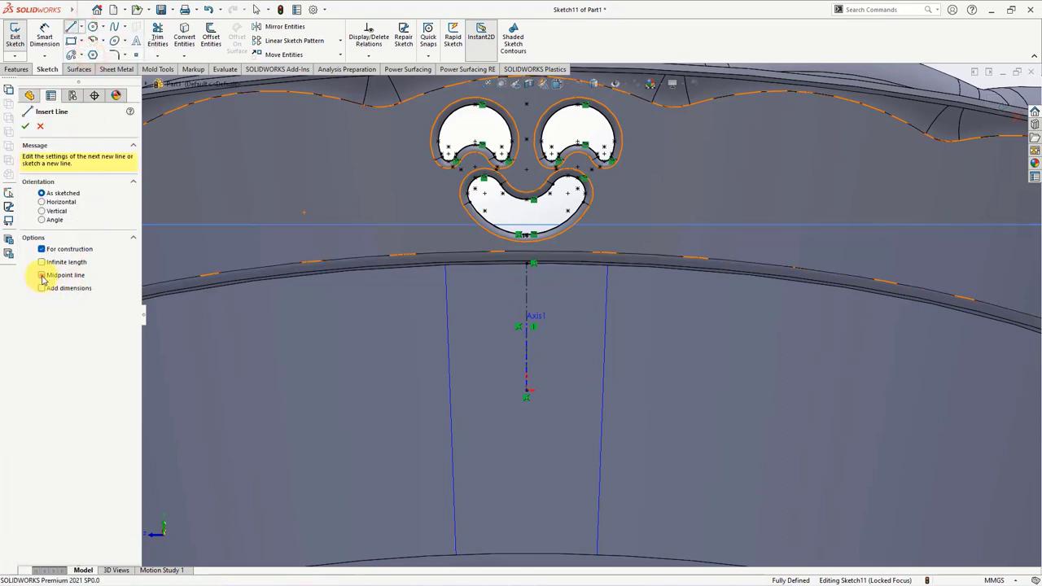
click(42, 275)
drag(526, 262, 757, 274)
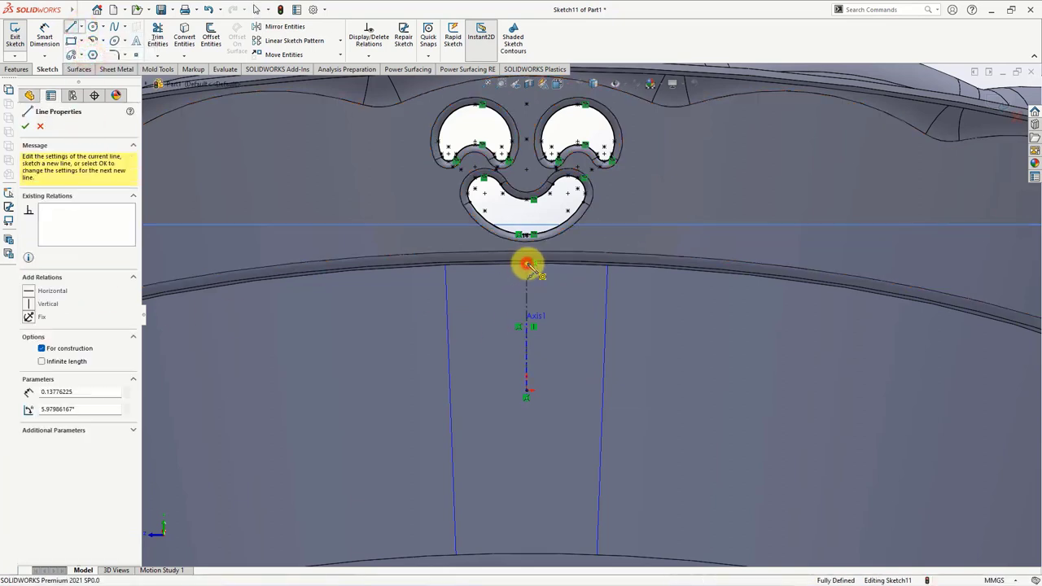
click(743, 267)
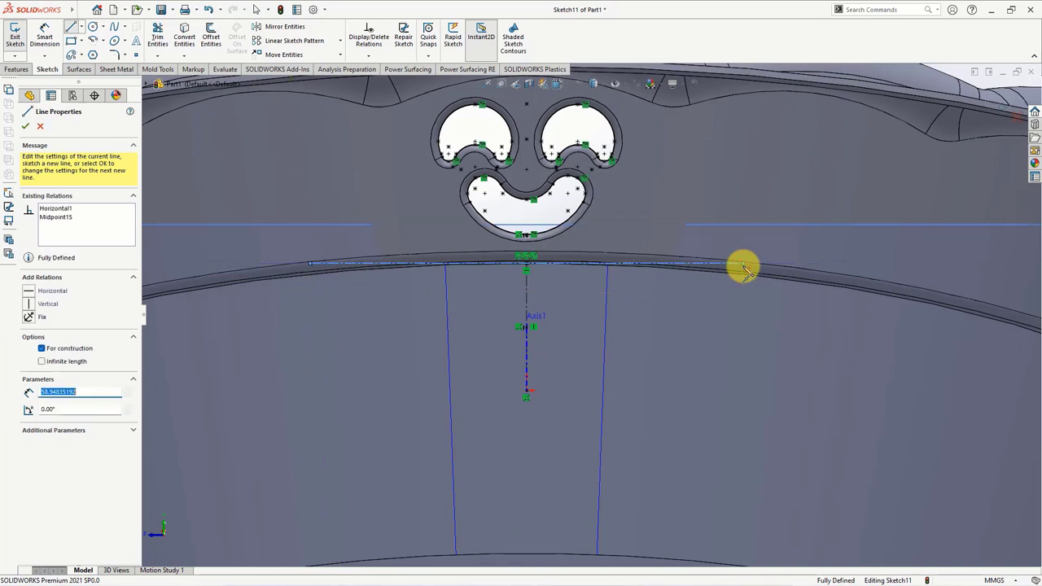
right_click(743, 267)
click(752, 271)
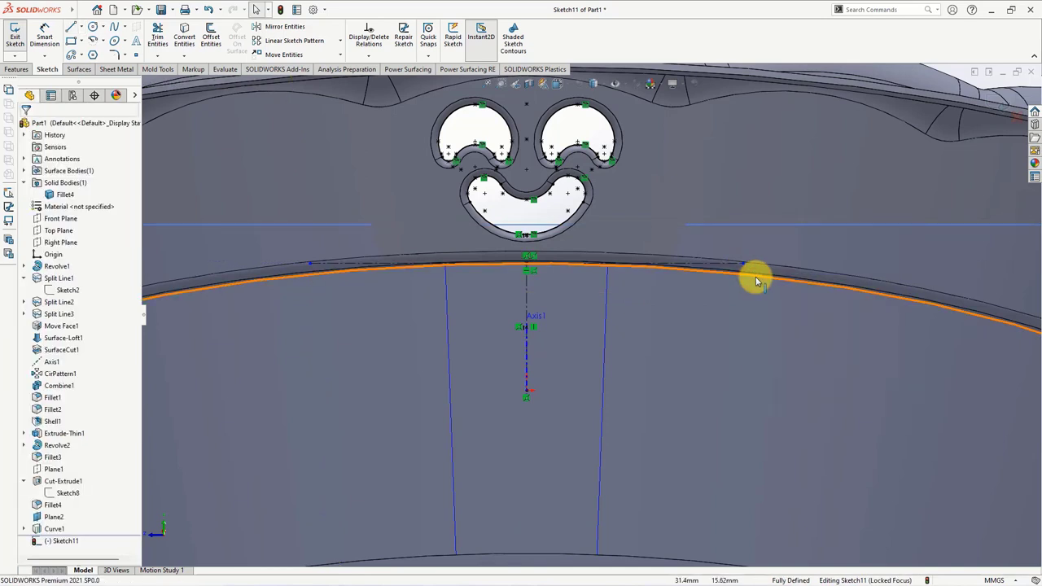
Step: Offset the horizontal construction line 2.50 and 39.00 below the edge
click(210, 38)
click(101, 158)
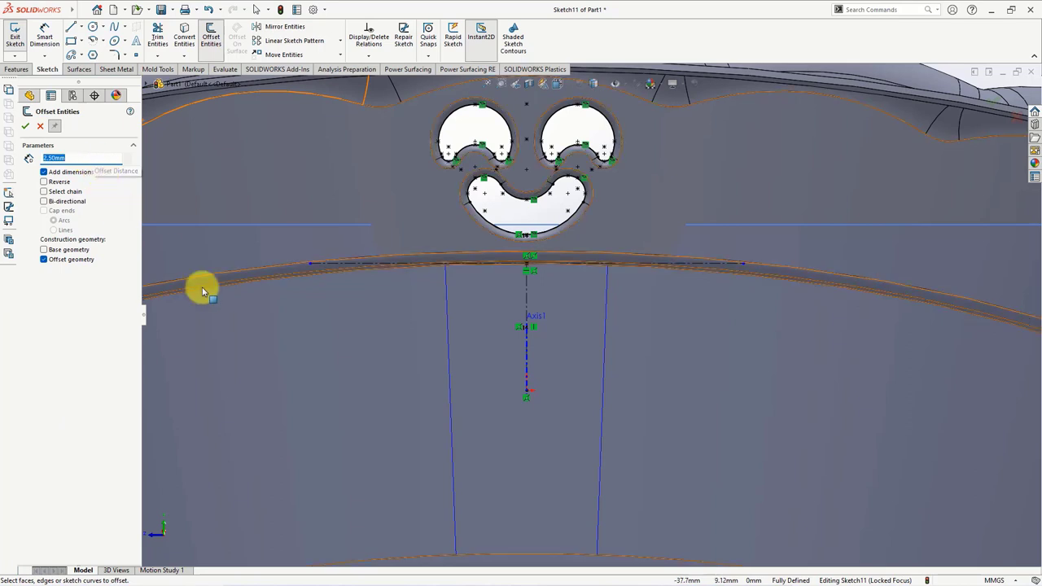
click(659, 266)
click(658, 266)
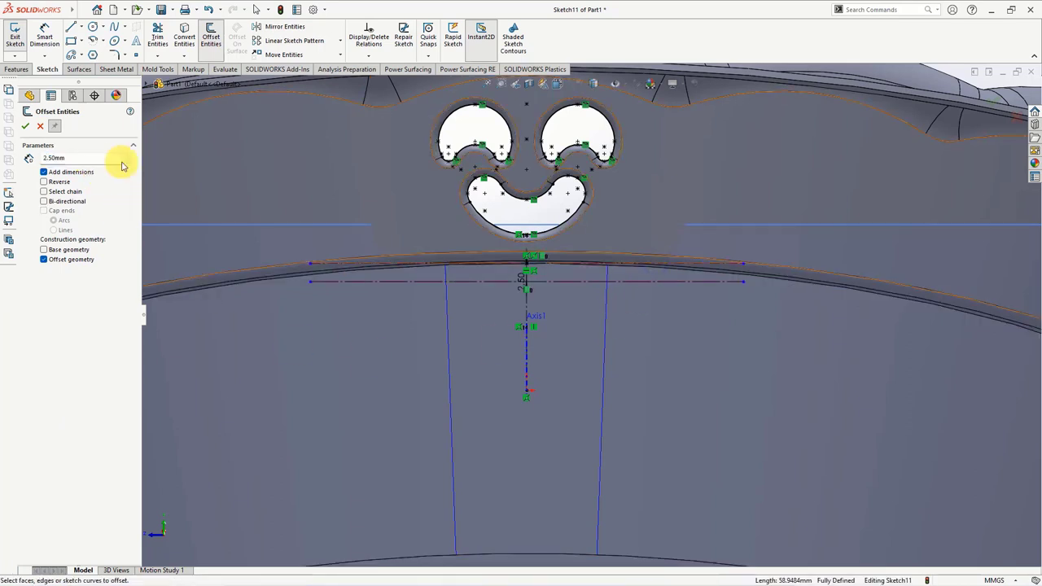
click(677, 267)
click(39, 128)
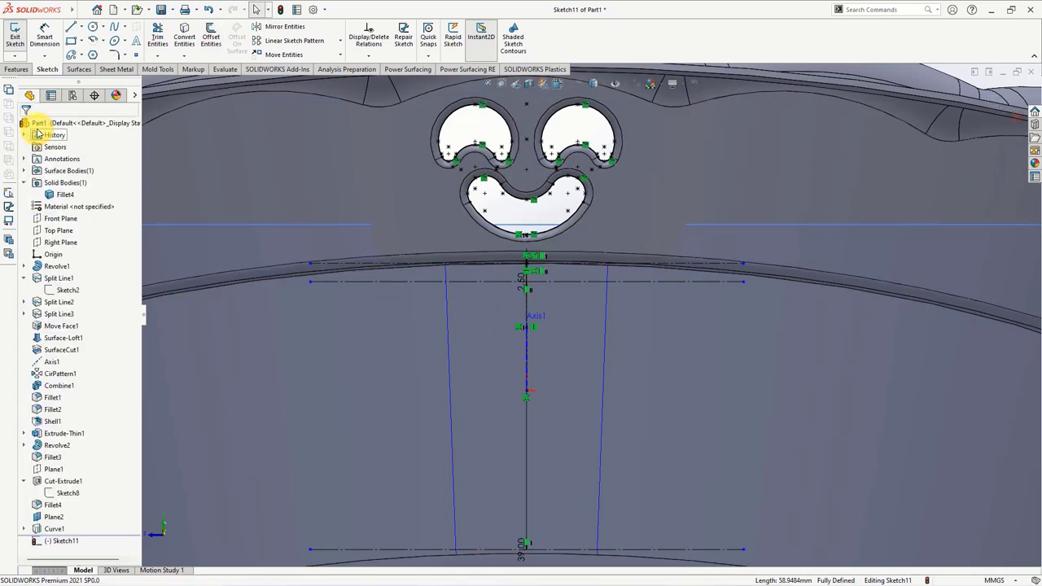
scroll(456, 236, up, 3)
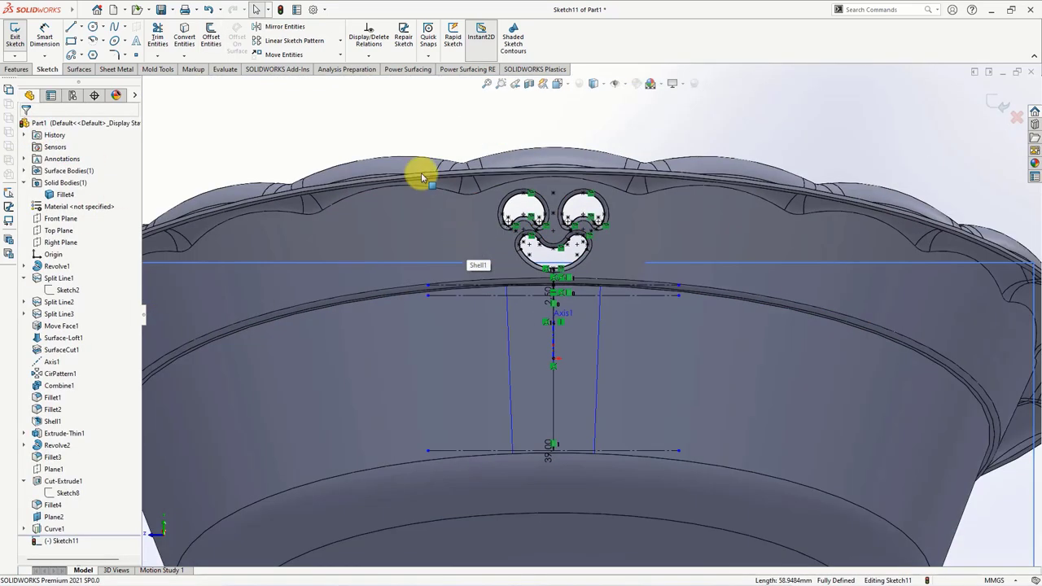
Step: Copy the smiley-face eye and mouth ellipses once, using a base point on the original face
click(340, 55)
click(281, 85)
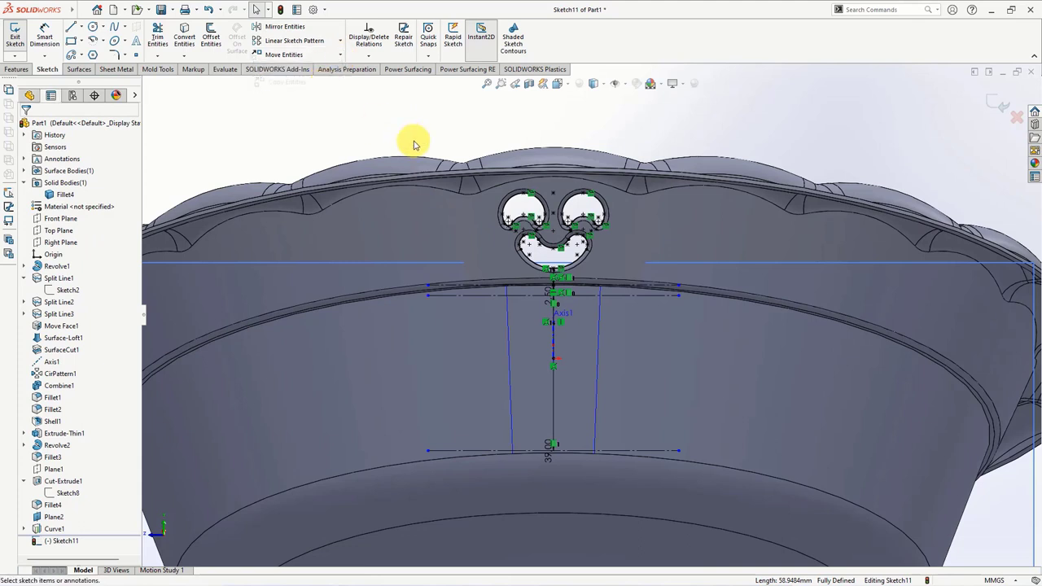
drag(450, 132, 617, 275)
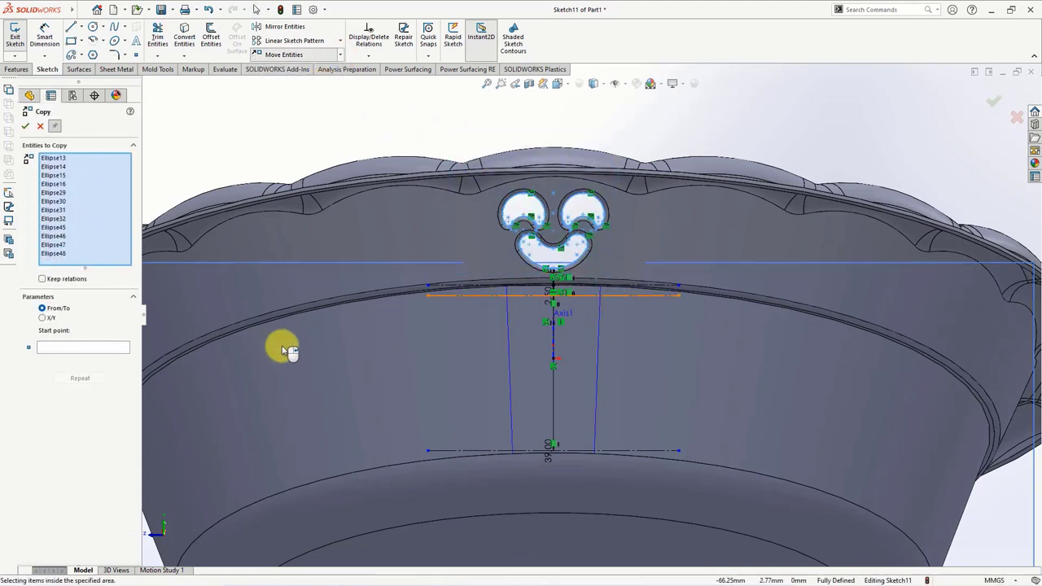
click(84, 350)
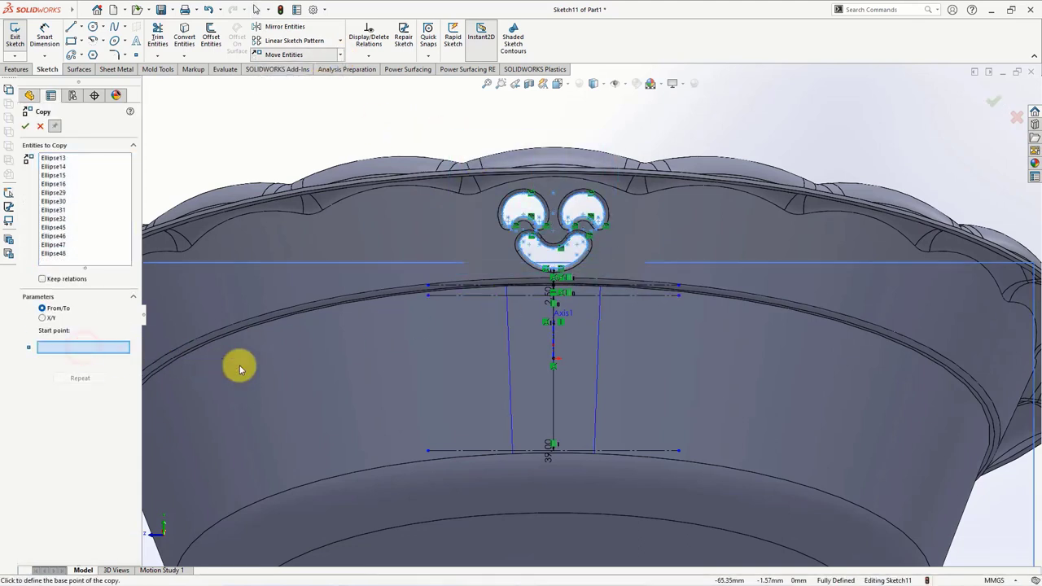
click(552, 198)
scroll(554, 291, down, 4)
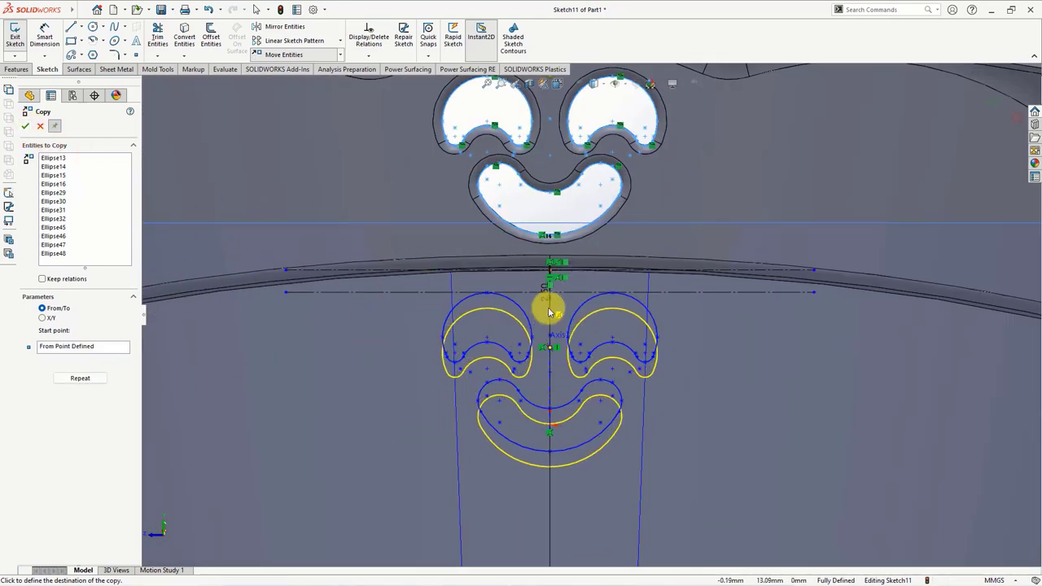
scroll(549, 314, up, 2)
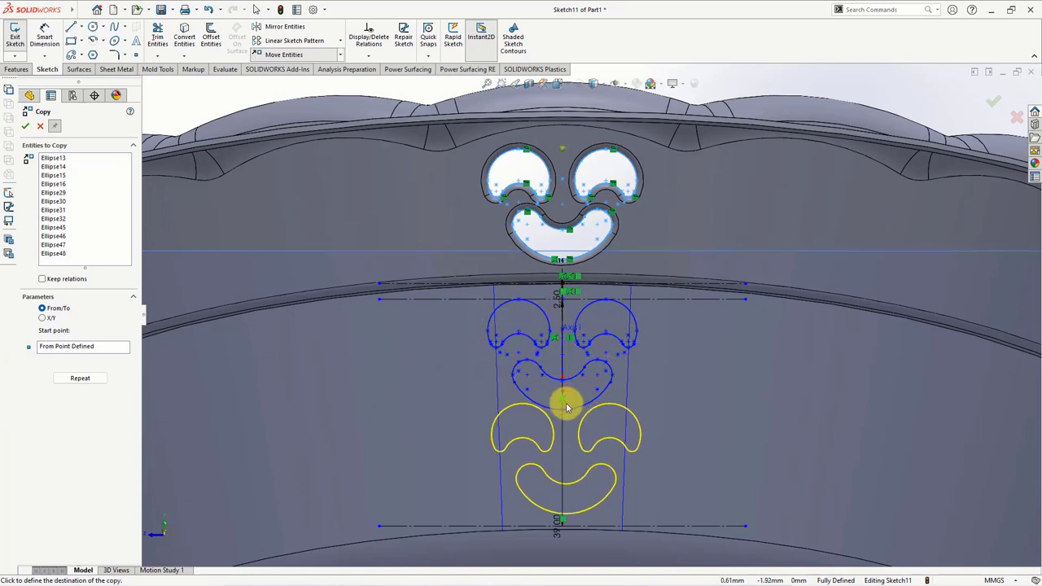
click(27, 126)
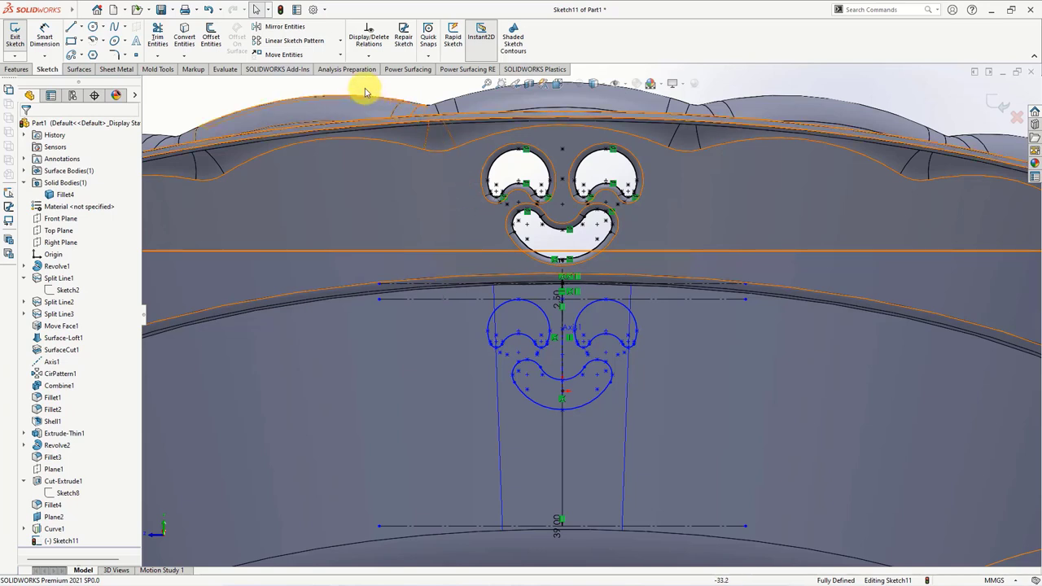
Step: Copy the twelve smiley ellipses again from the face bottom, placing them at the lower guide line
click(339, 56)
click(286, 81)
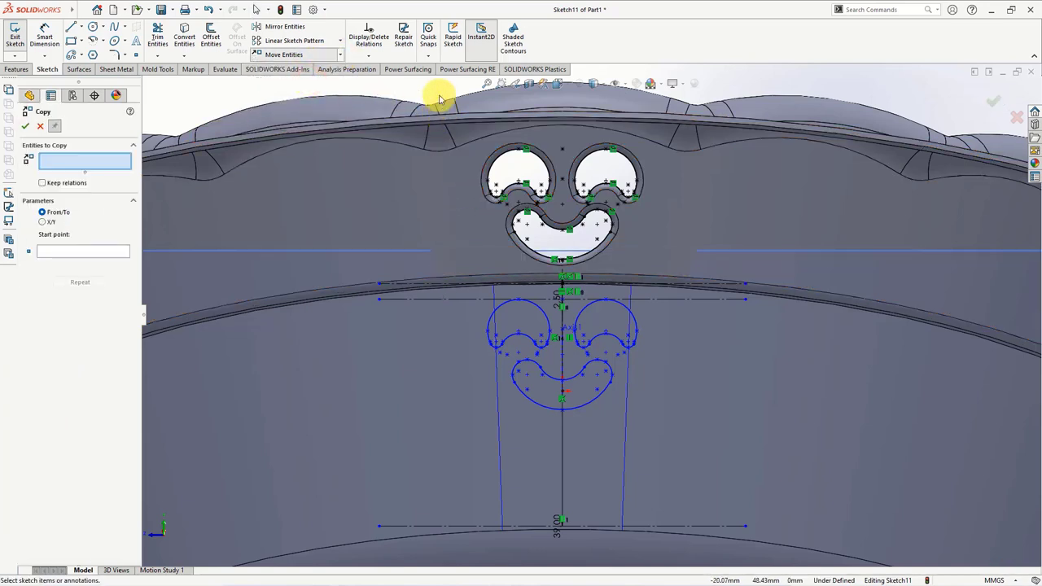
drag(437, 91, 657, 280)
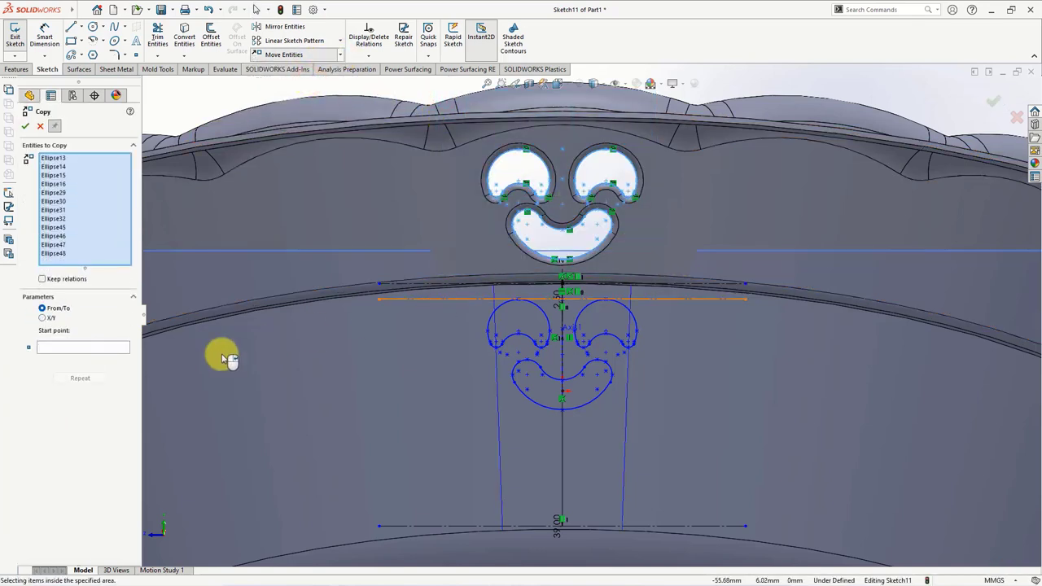
click(86, 348)
scroll(553, 293, down, 2)
click(569, 244)
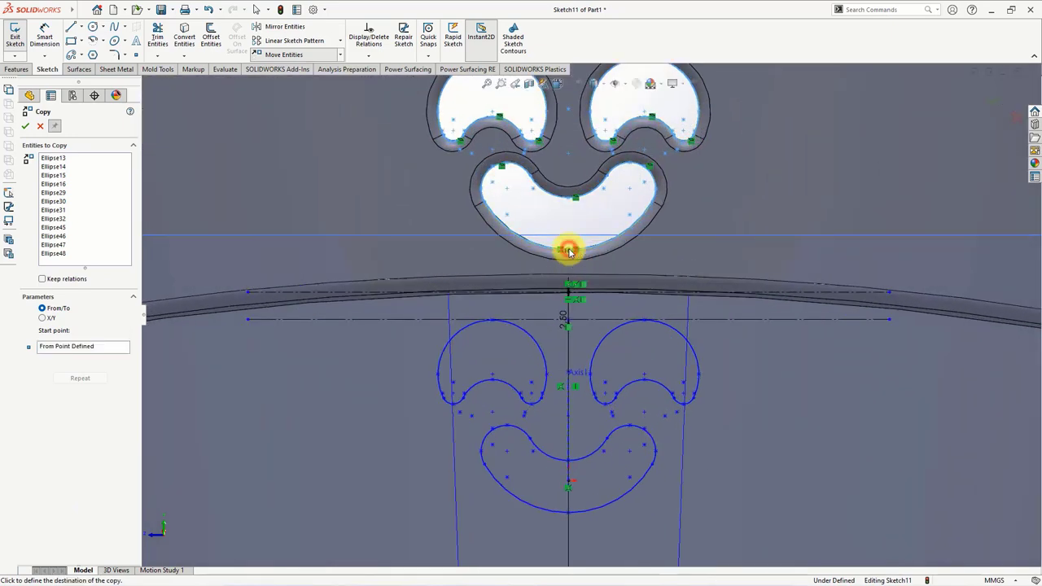
scroll(570, 269, up, 3)
scroll(578, 456, down, 5)
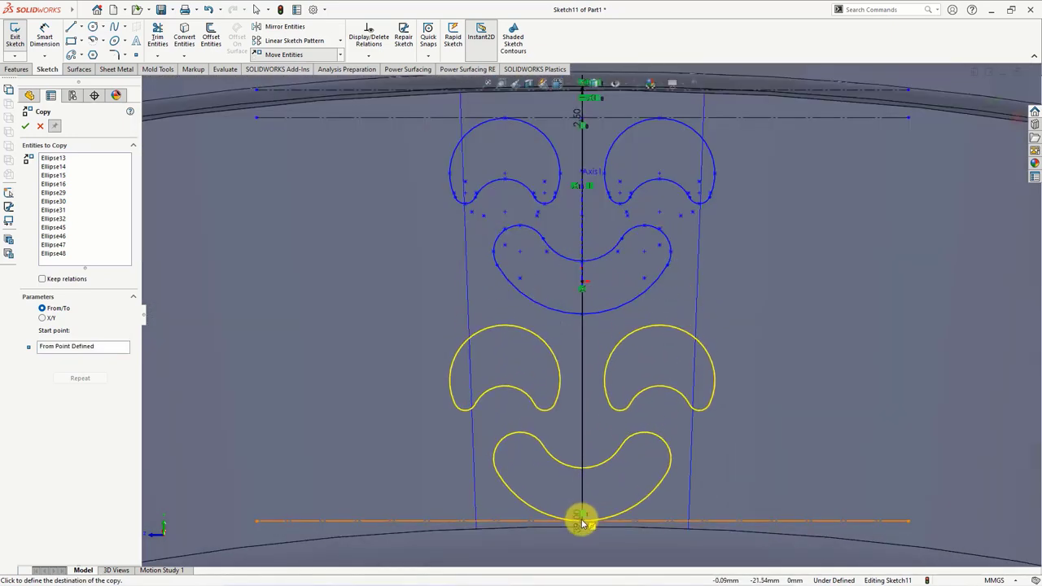
click(581, 514)
scroll(581, 515, up, 3)
click(25, 127)
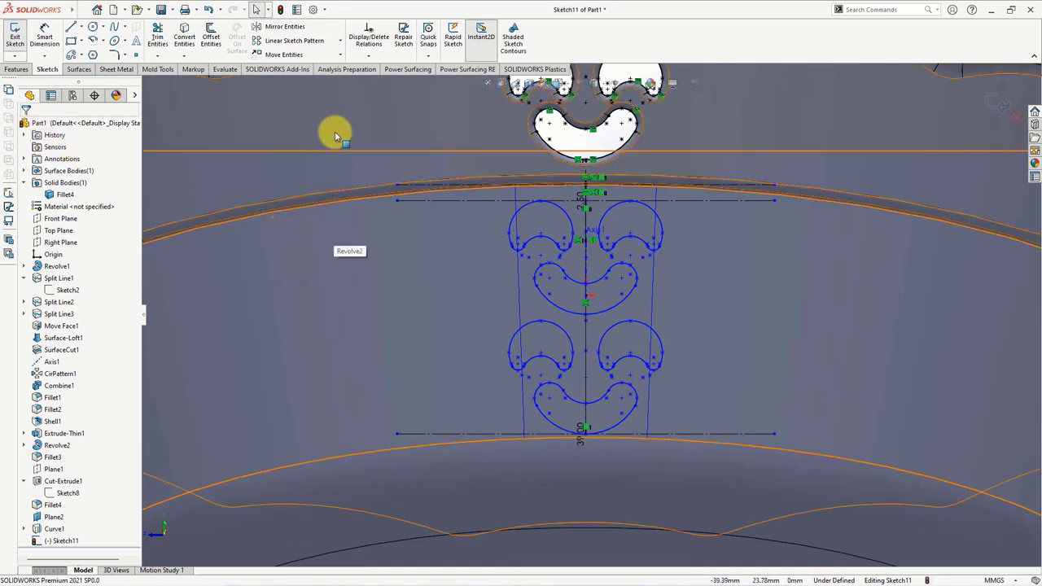
Step: Scale the upper smiley outlines to 0.9 in place, without making a copy
click(341, 55)
click(307, 108)
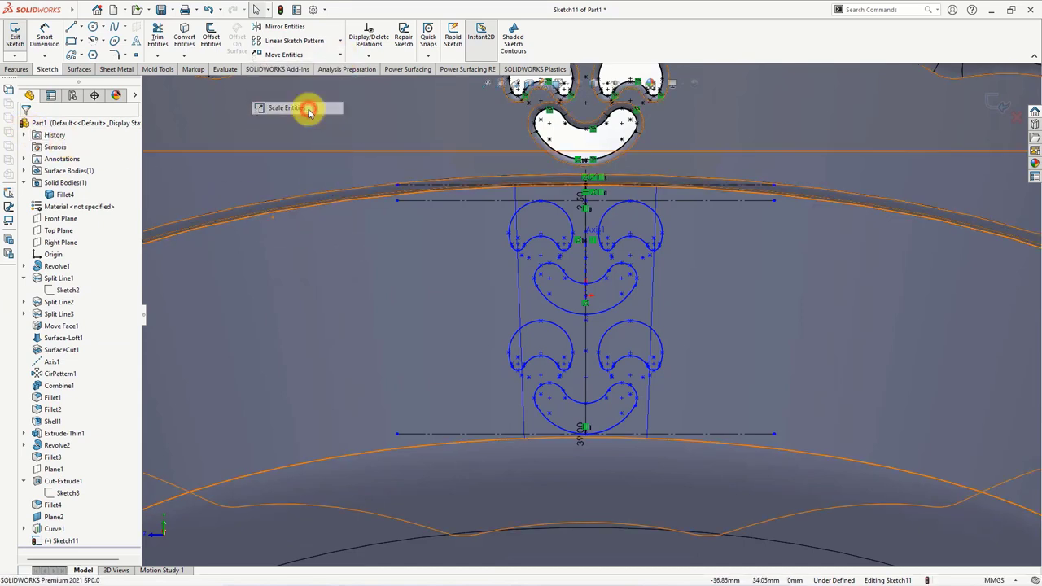
drag(509, 183, 670, 316)
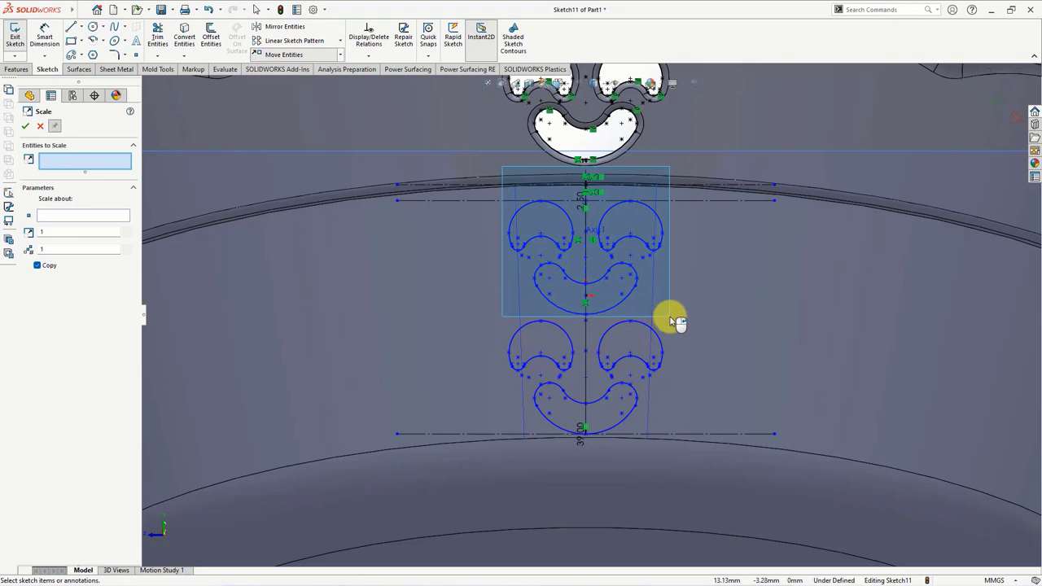
scroll(637, 288, down, 2)
scroll(614, 261, down, 2)
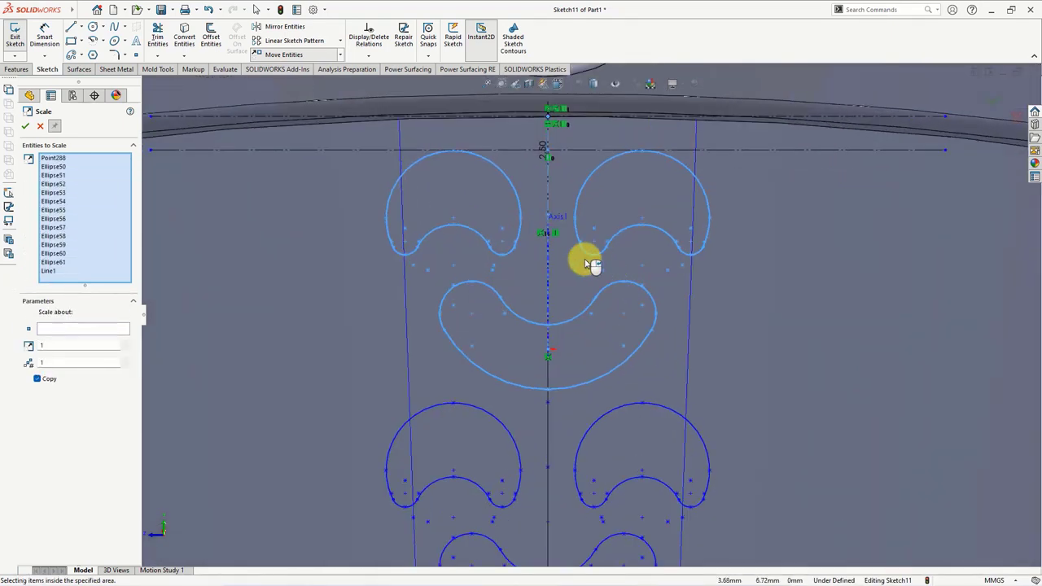
click(73, 329)
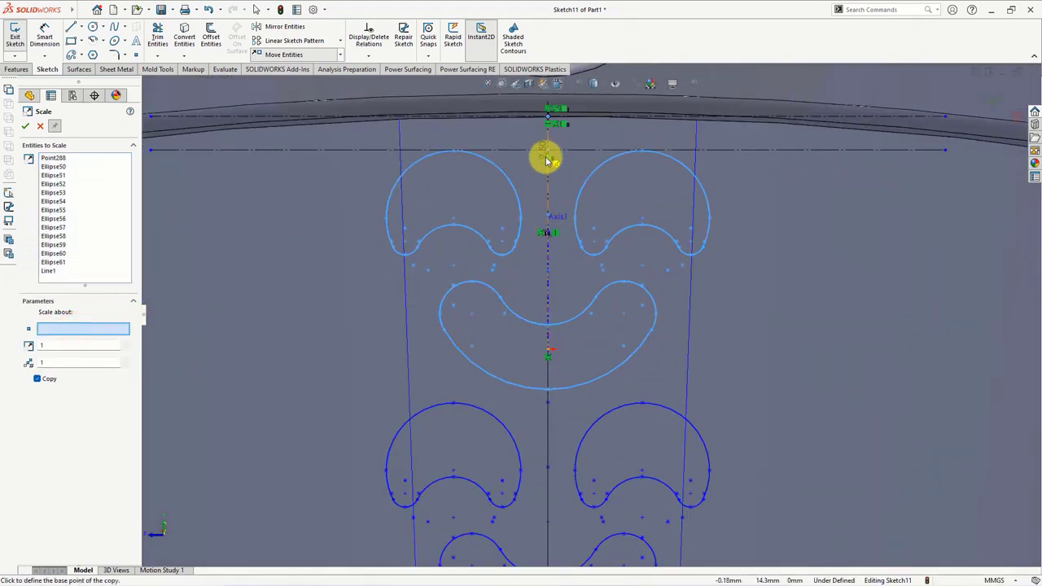
click(37, 382)
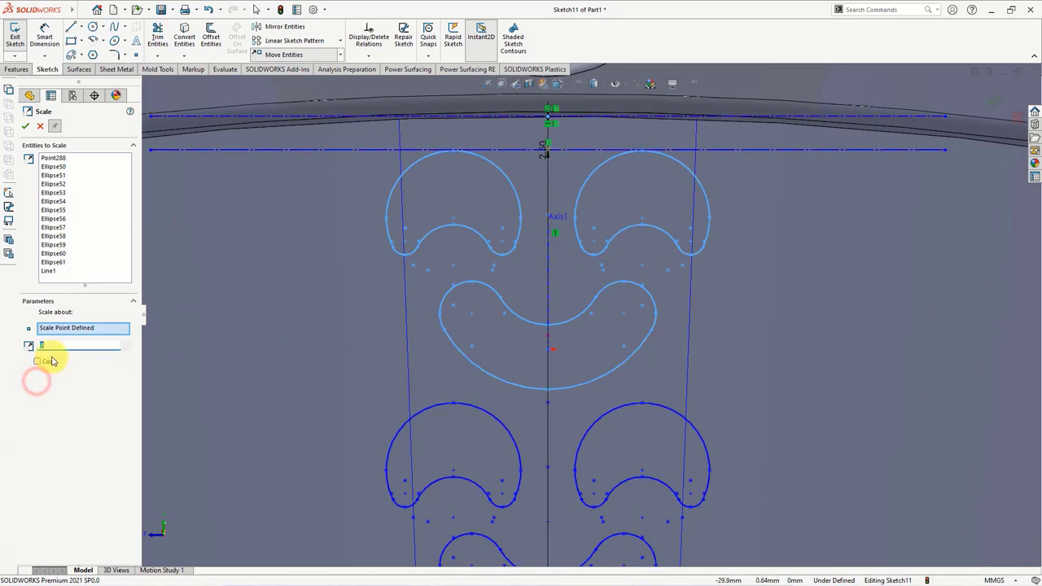
text(.9)
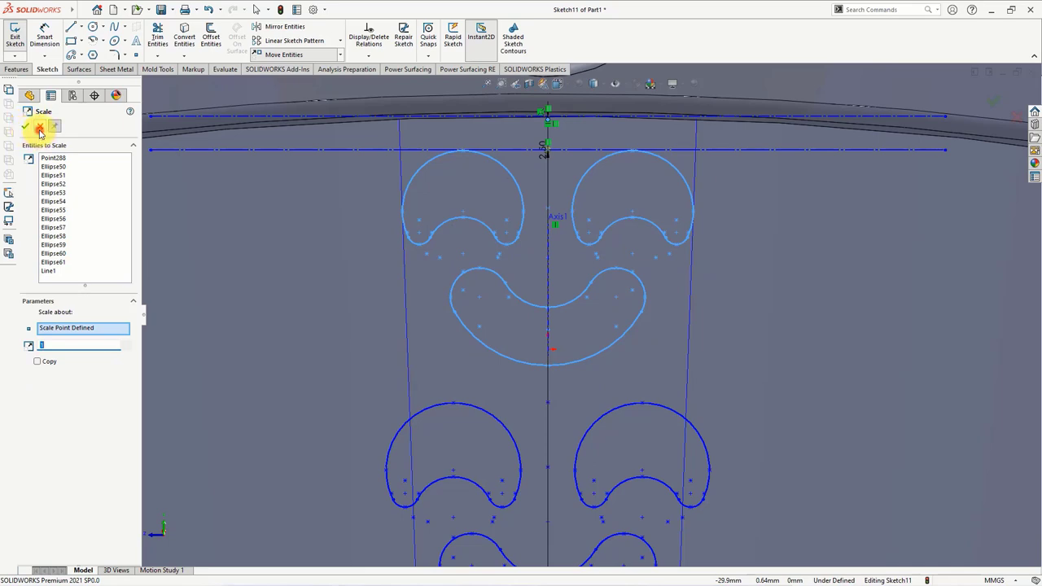
click(39, 129)
Step: Scale the lower smiley's ellipses by 0.85 about their bottom point on the centreline
click(340, 57)
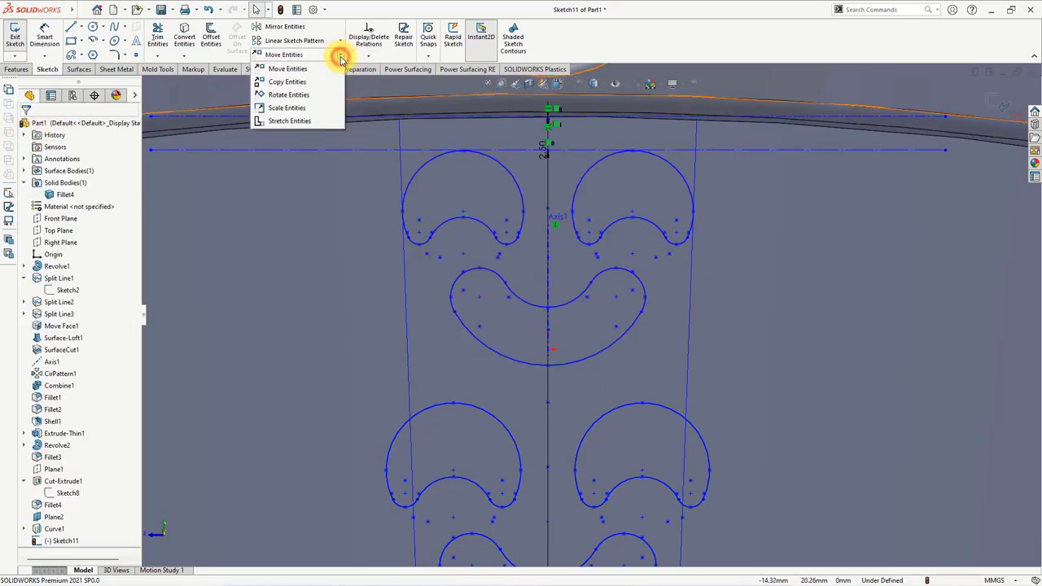
click(287, 108)
scroll(407, 226, up, 5)
scroll(672, 486, down, 2)
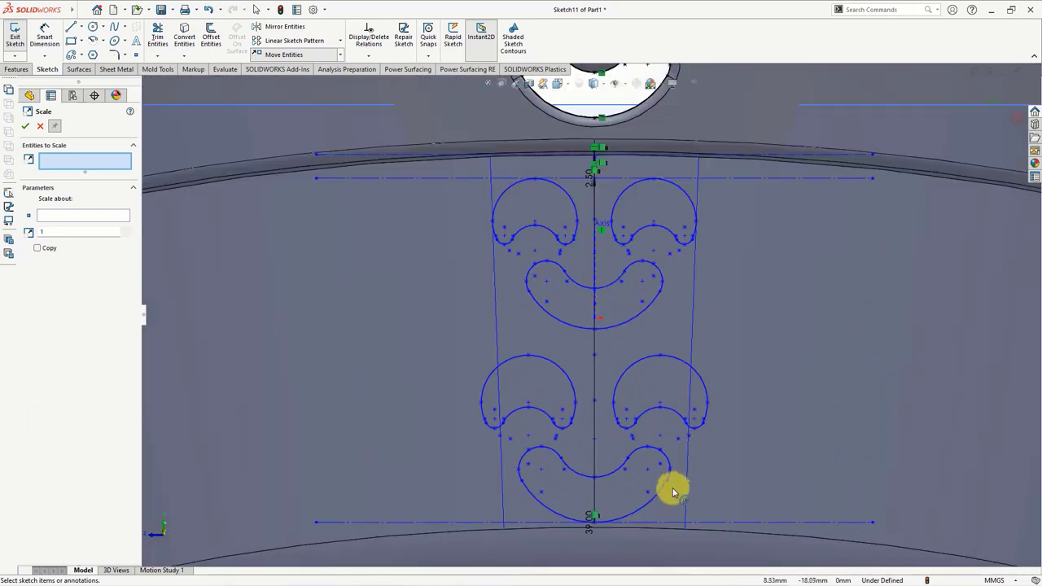
scroll(522, 376, down, 2)
drag(352, 250, 728, 539)
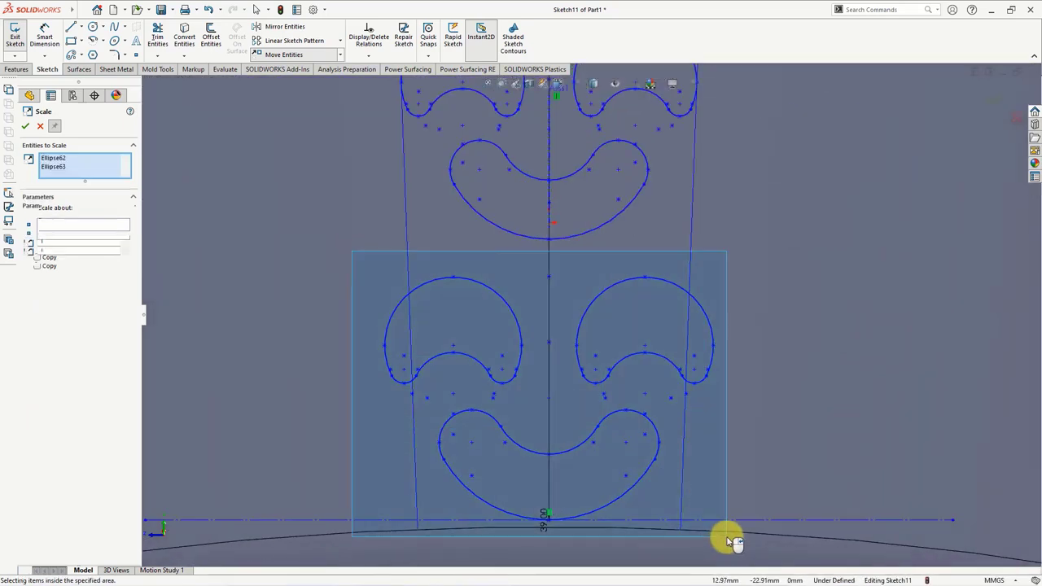
click(84, 312)
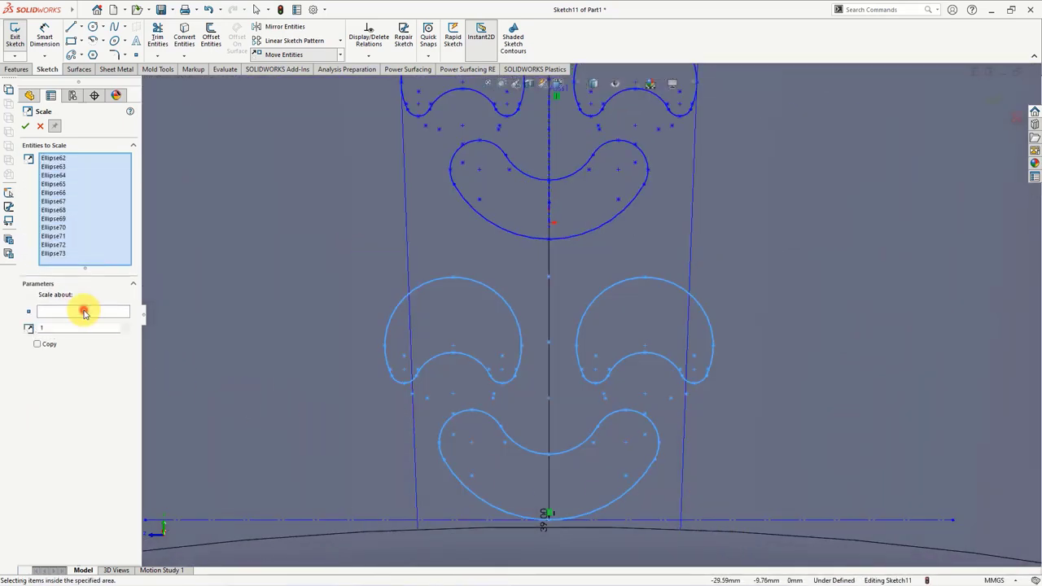
click(550, 523)
text(0.)
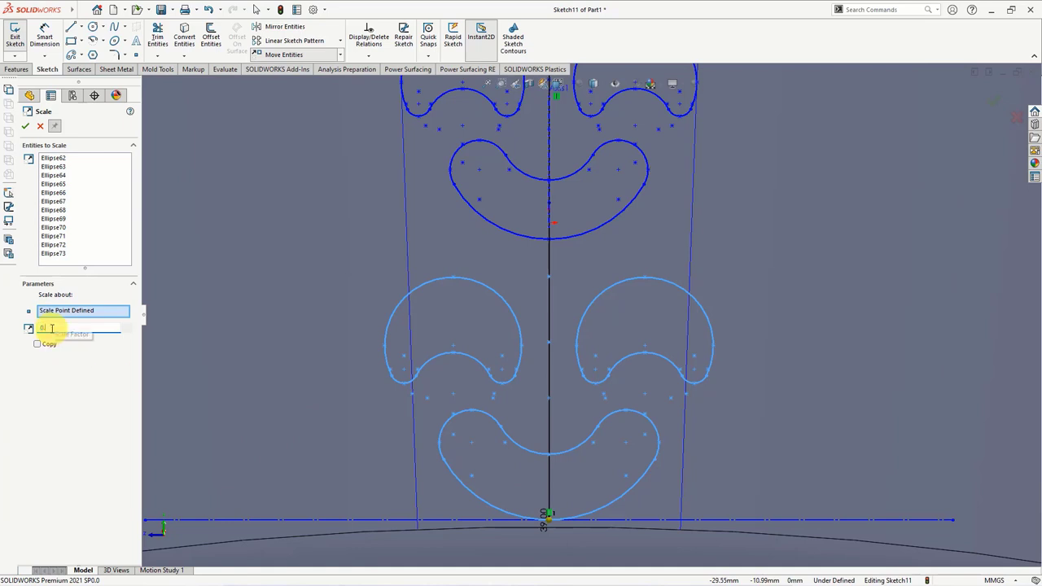
text(85)
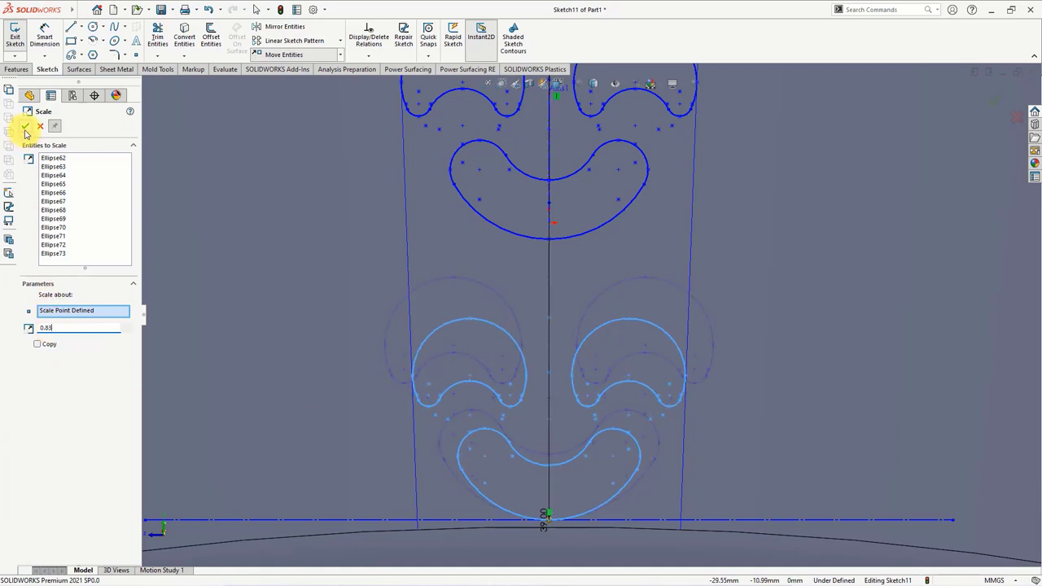
click(40, 127)
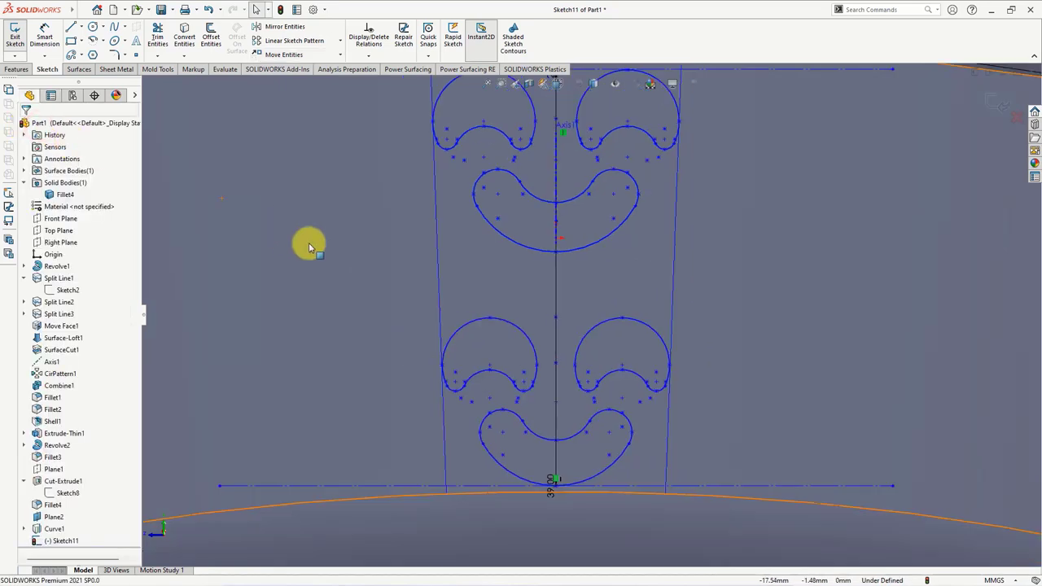
Step: Extruded-cut the two smiley sketches through the bowl wall
key(f)
scroll(669, 168, down, 3)
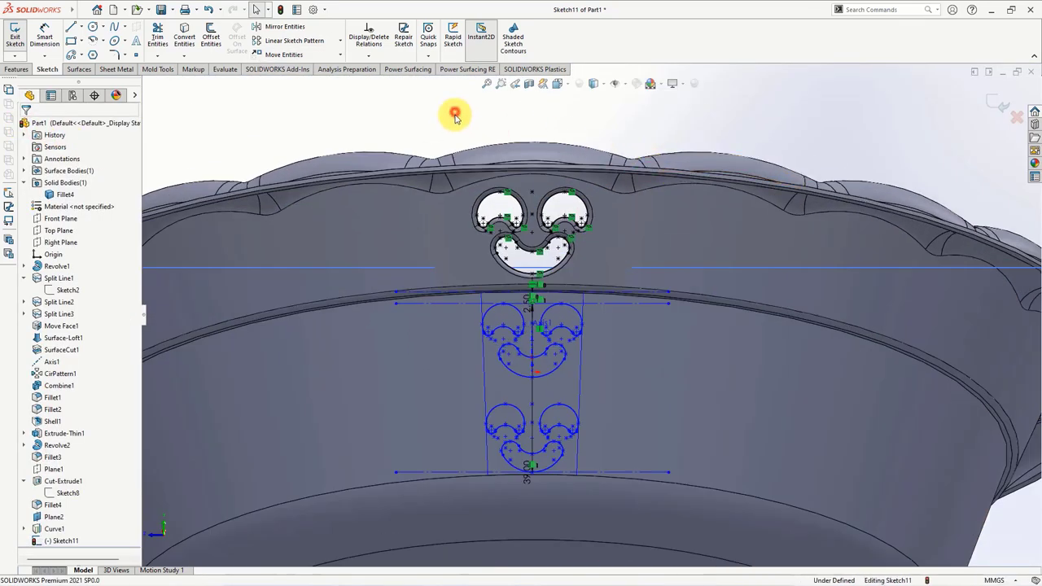
drag(453, 144, 618, 278)
key(Escape)
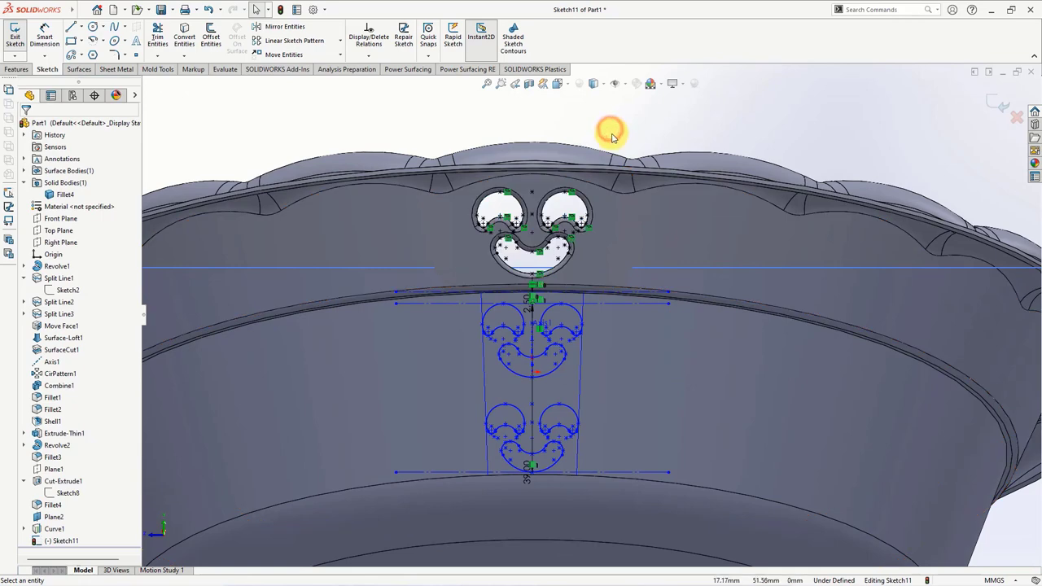
scroll(590, 166, down, 3)
click(18, 70)
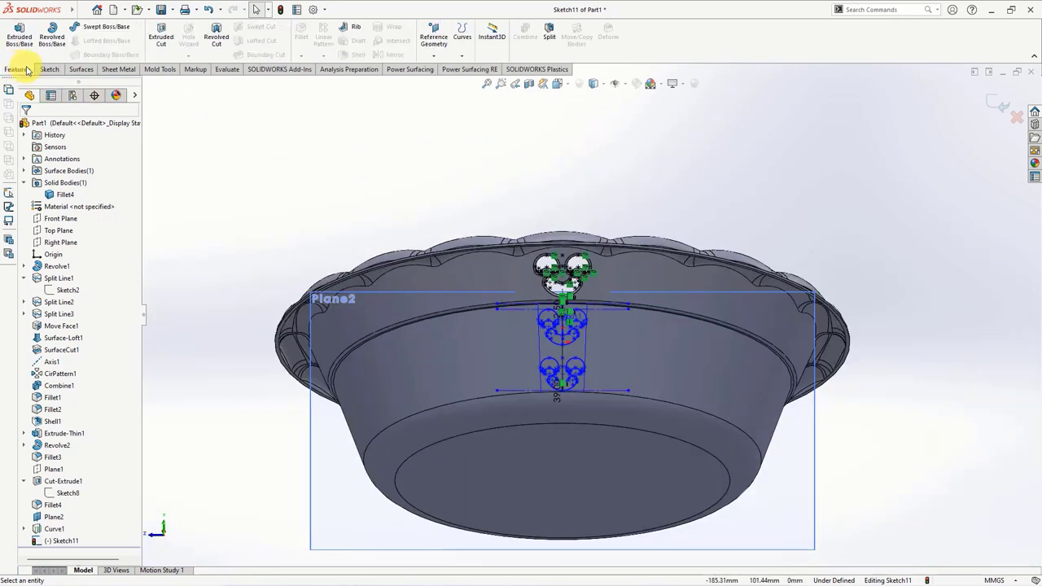
click(159, 34)
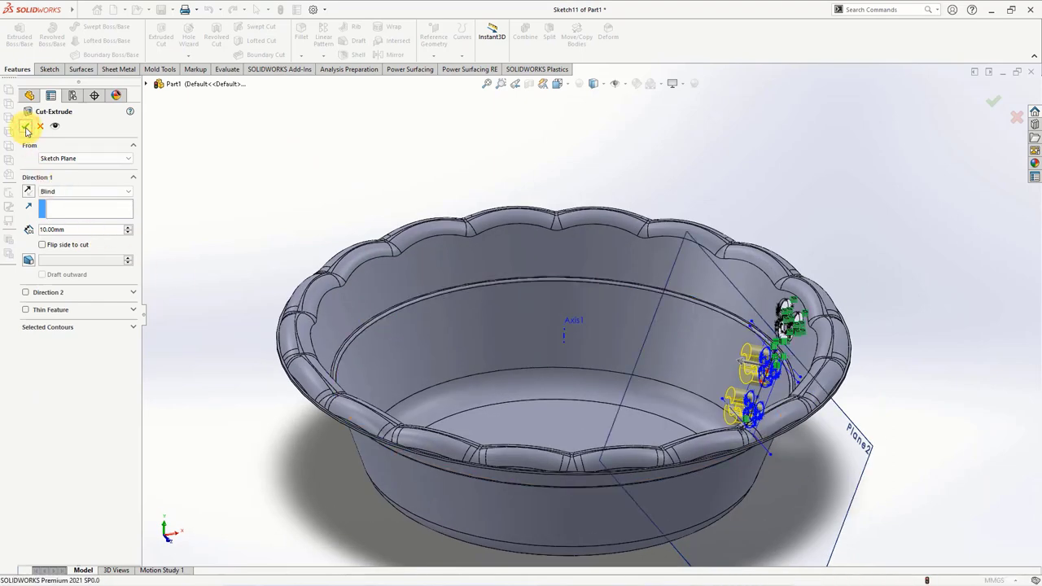
click(27, 128)
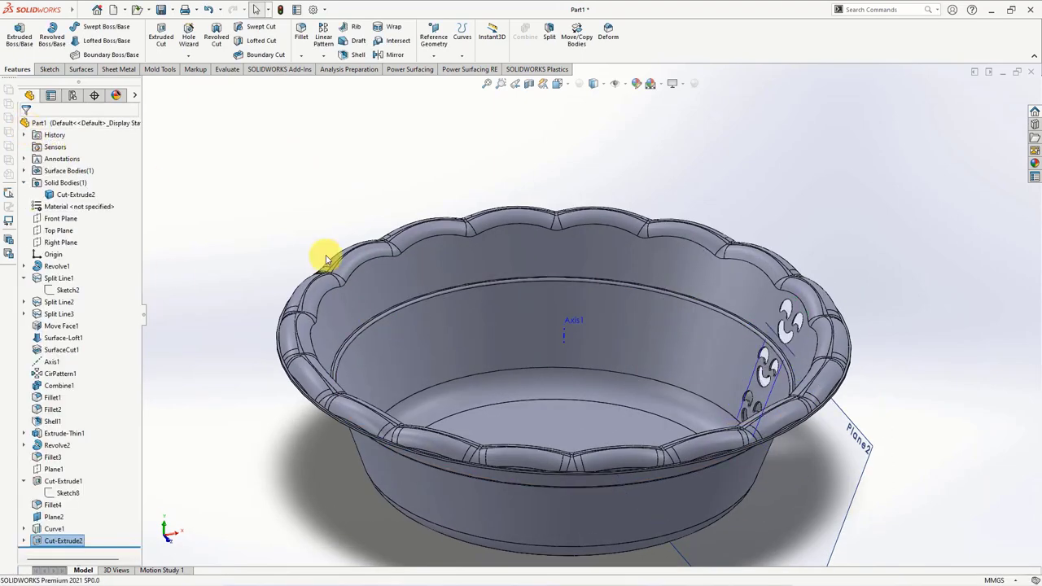
Step: Hide Plane2 and the item covering the cutouts to reveal the three stacked smiley holes
mouse_move(326, 256)
middle_down()
mouse_move(570, 442)
mouse_move(767, 407)
mouse_move(632, 332)
middle_up()
click(632, 332)
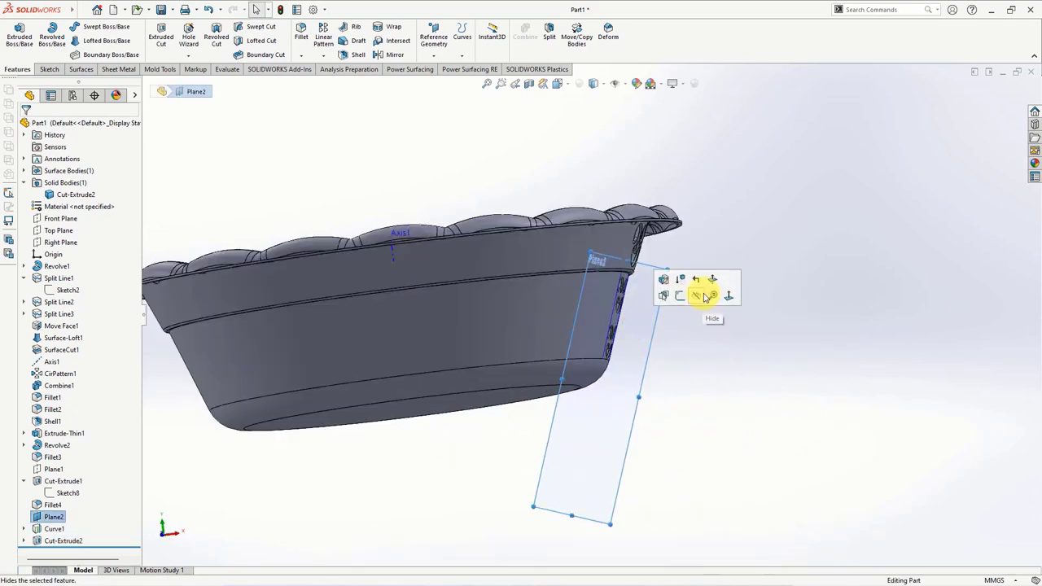
click(702, 291)
mouse_move(704, 314)
middle_down()
mouse_move(686, 337)
mouse_move(632, 276)
mouse_move(574, 364)
middle_up()
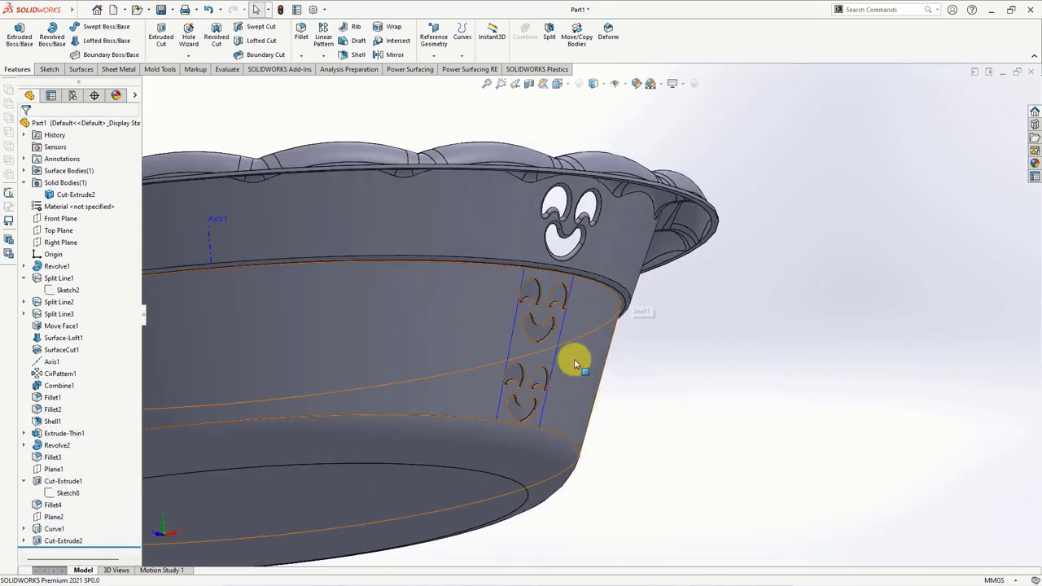
click(558, 358)
click(600, 322)
mouse_move(758, 386)
middle_down()
mouse_move(730, 358)
mouse_move(523, 419)
middle_up()
scroll(522, 421, down, 2)
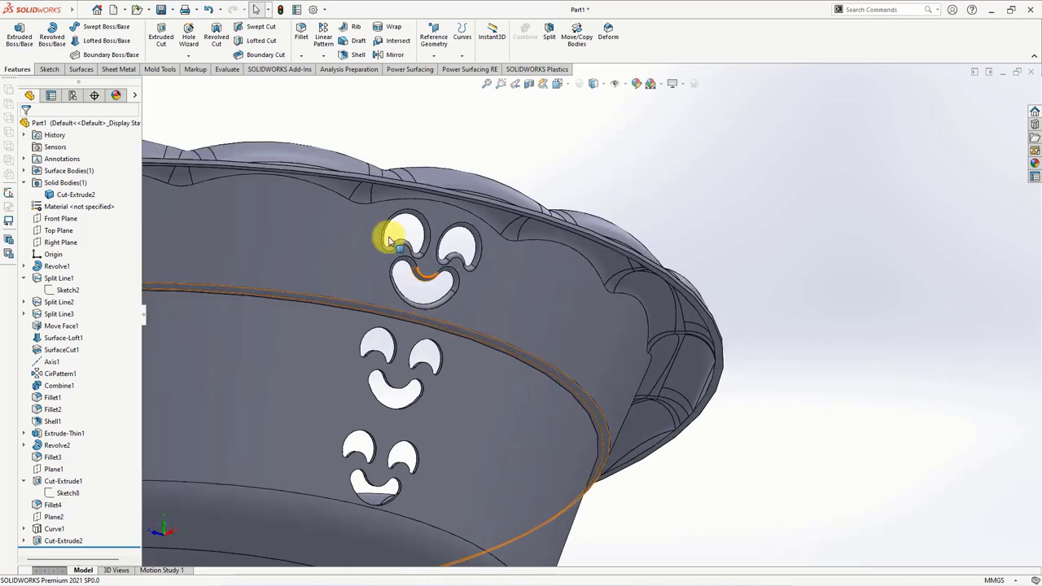
Step: Fillet the eye and mouth edges of the middle and lower smileys at 1.00 mm
click(303, 38)
scroll(407, 407, down, 3)
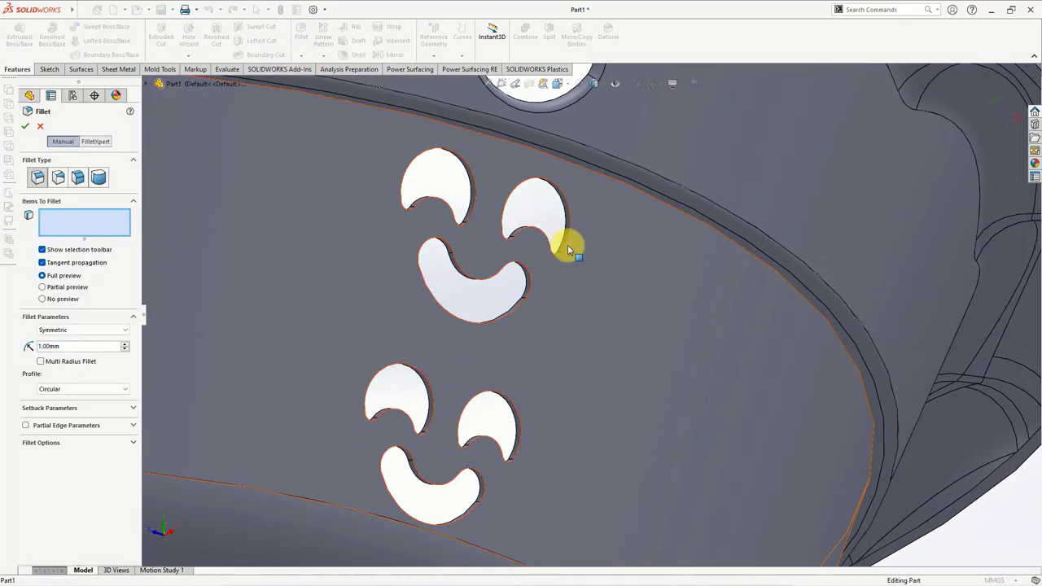
click(568, 247)
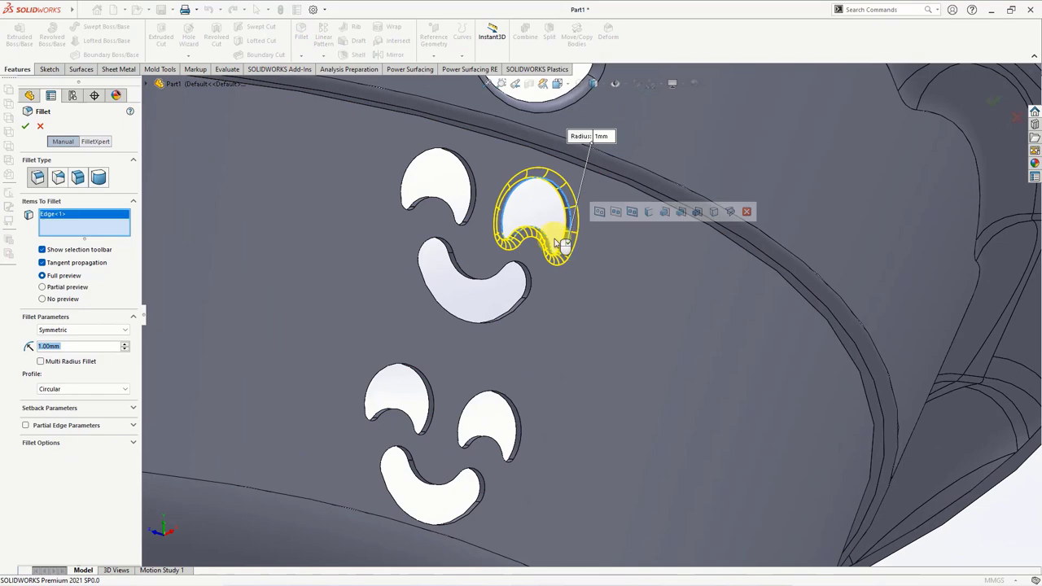
click(472, 212)
click(516, 309)
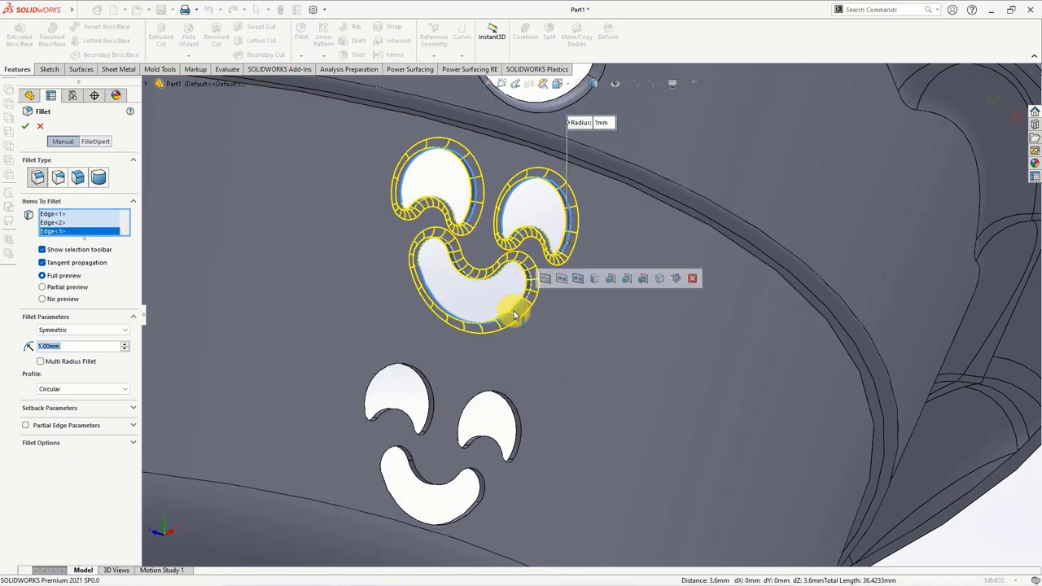
click(516, 411)
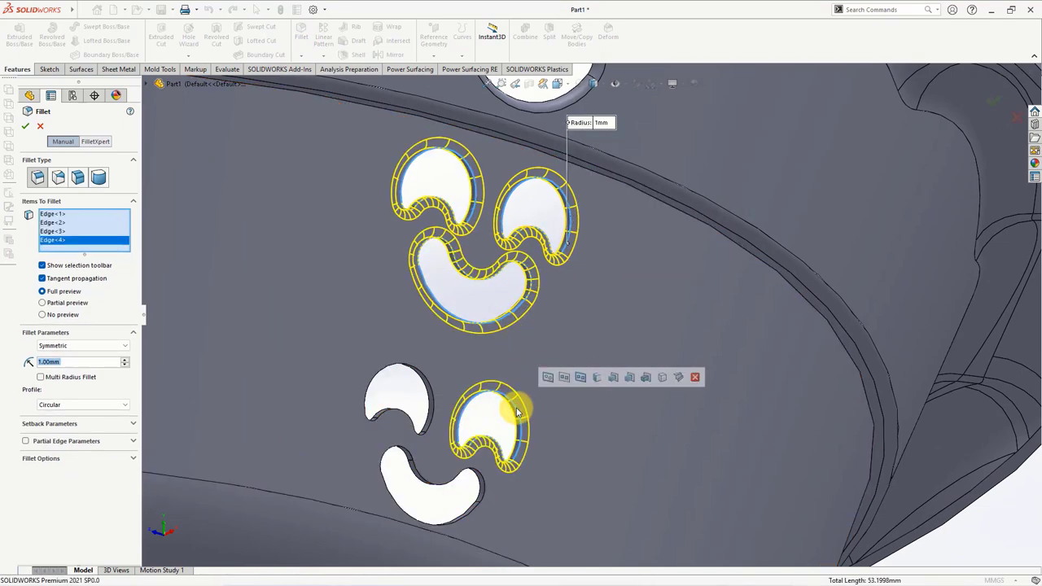
click(431, 384)
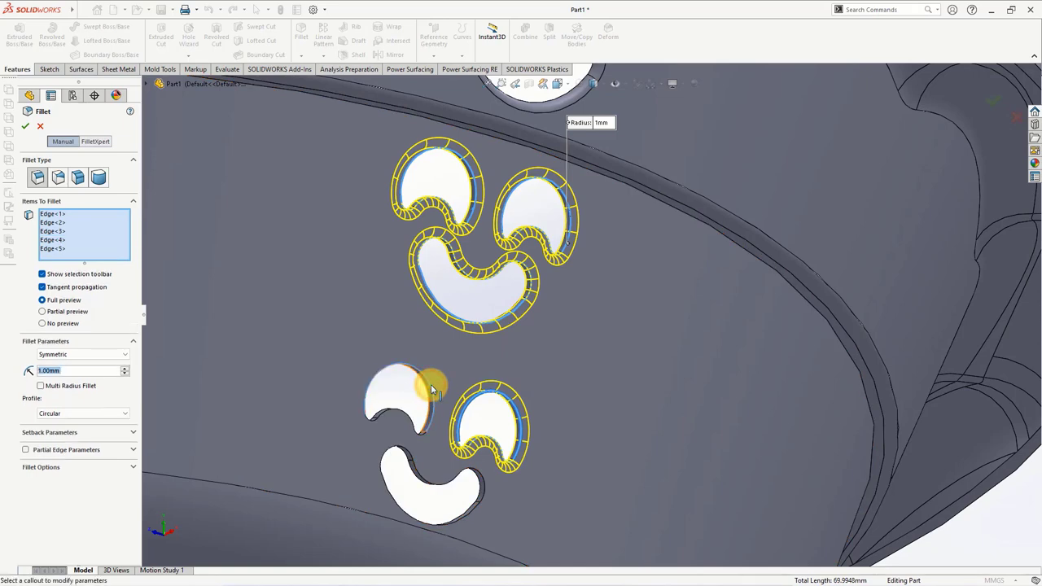
click(486, 494)
middle_drag(488, 494, 454, 447)
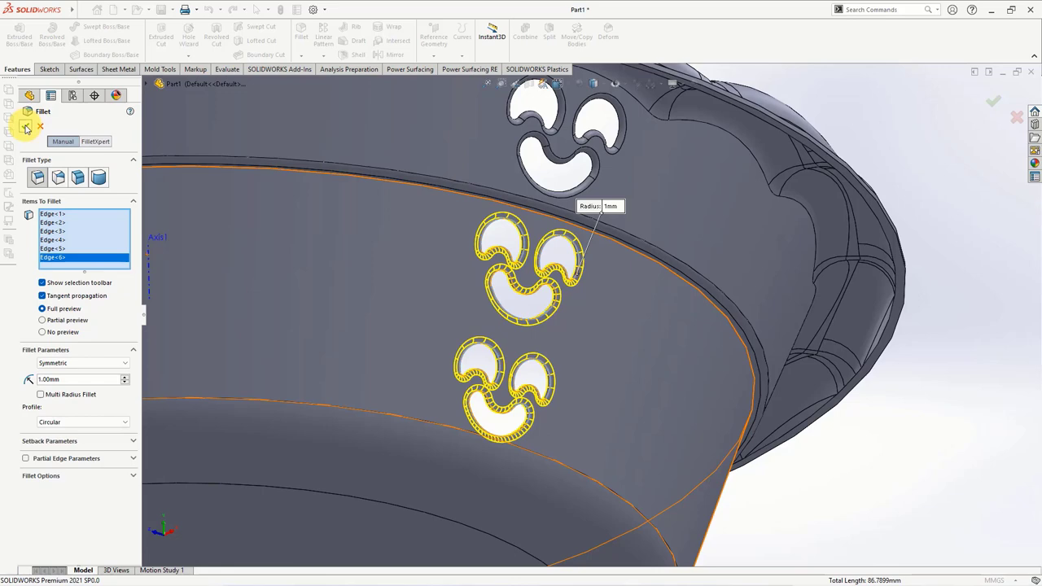
click(26, 128)
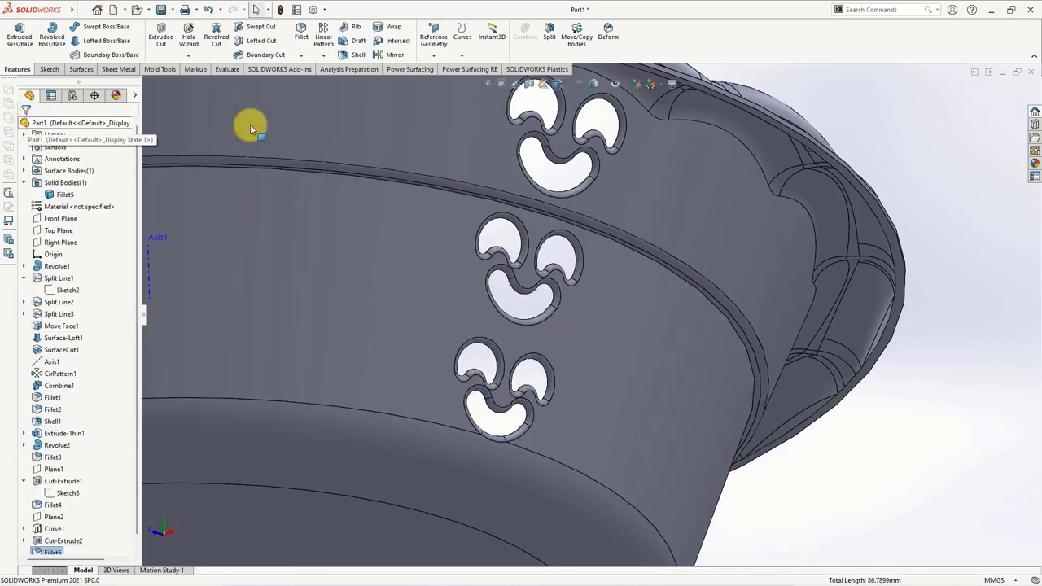
Step: Set up a circular pattern about Axis1 with 20 equally spaced instances
key(ctrl+7)
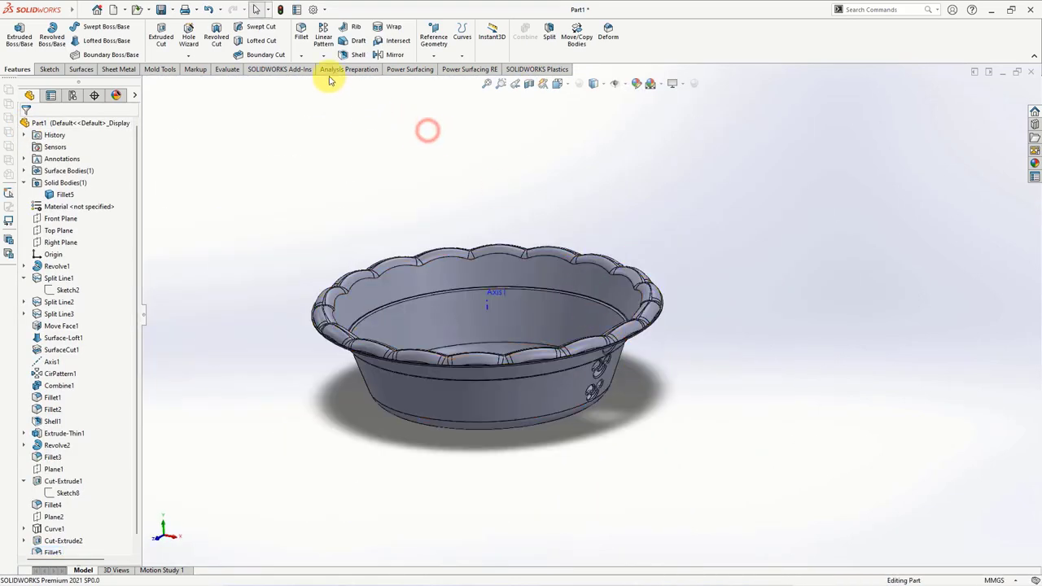
click(323, 56)
click(327, 80)
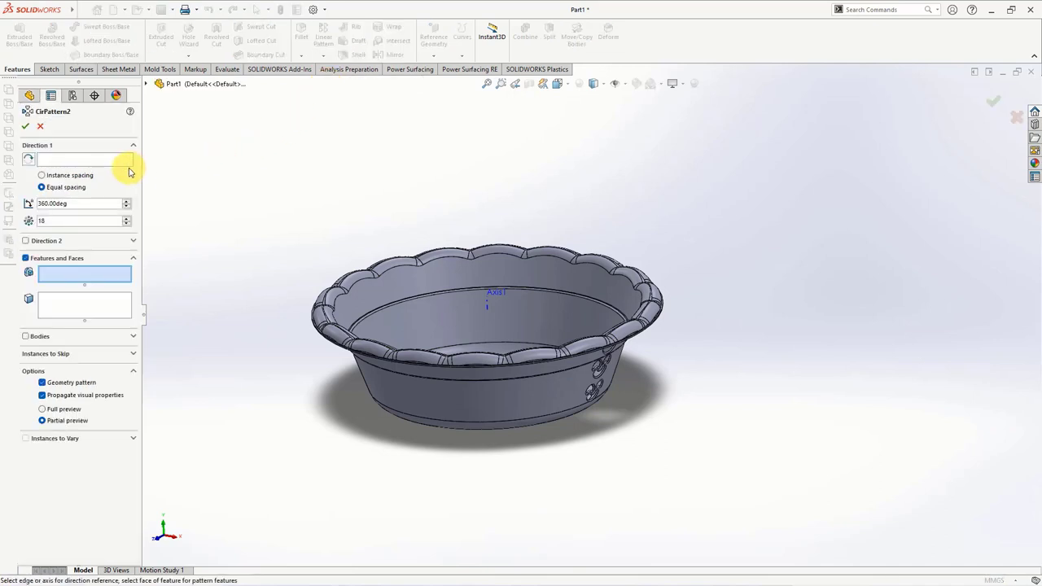
click(114, 159)
click(486, 305)
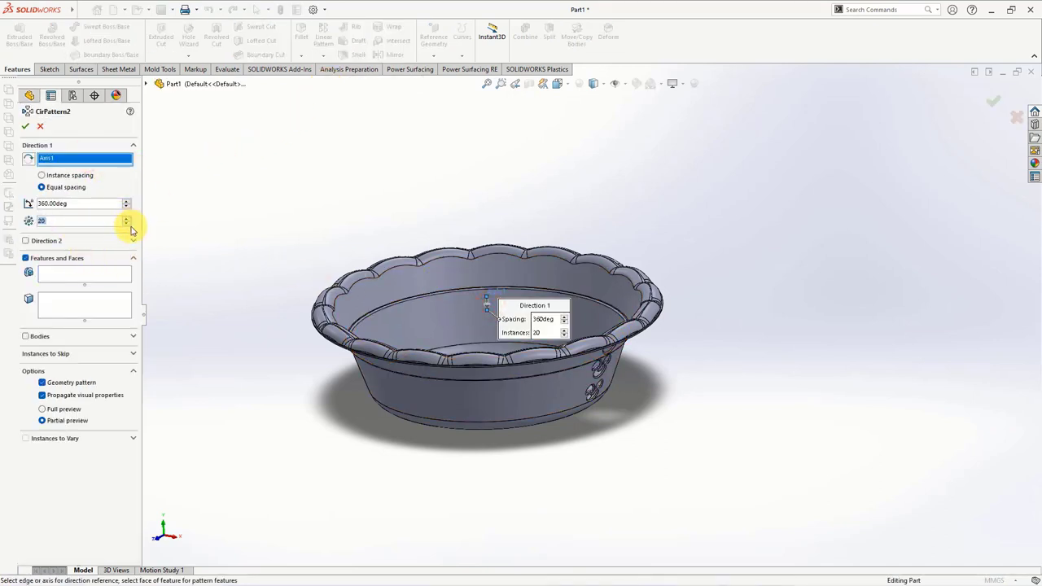
click(89, 278)
Step: Pattern Cut-Extrude1, Fillet4, Cut-Extrude2 and Fillet5 around the bowl
click(148, 84)
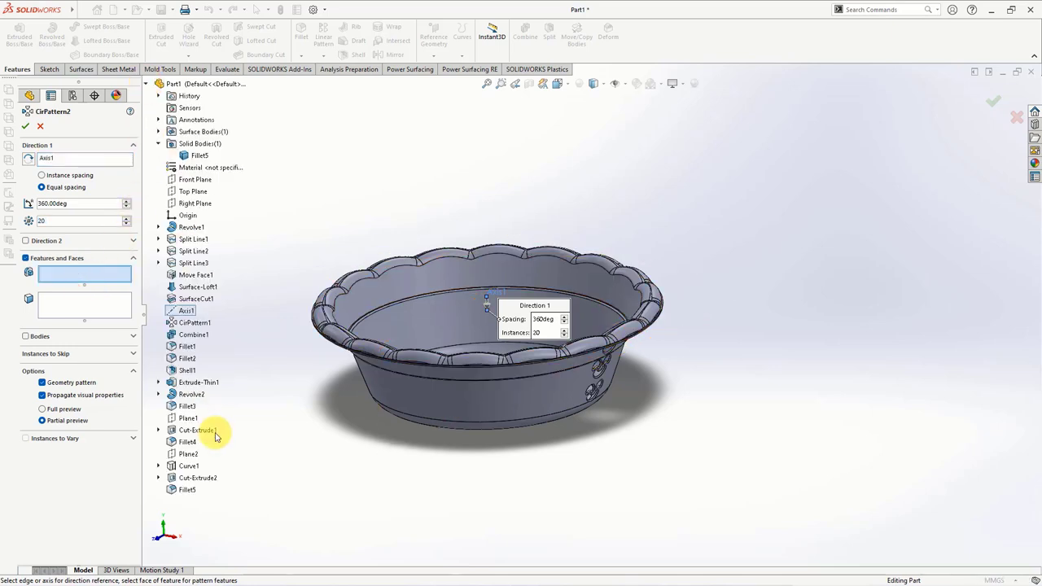
click(180, 431)
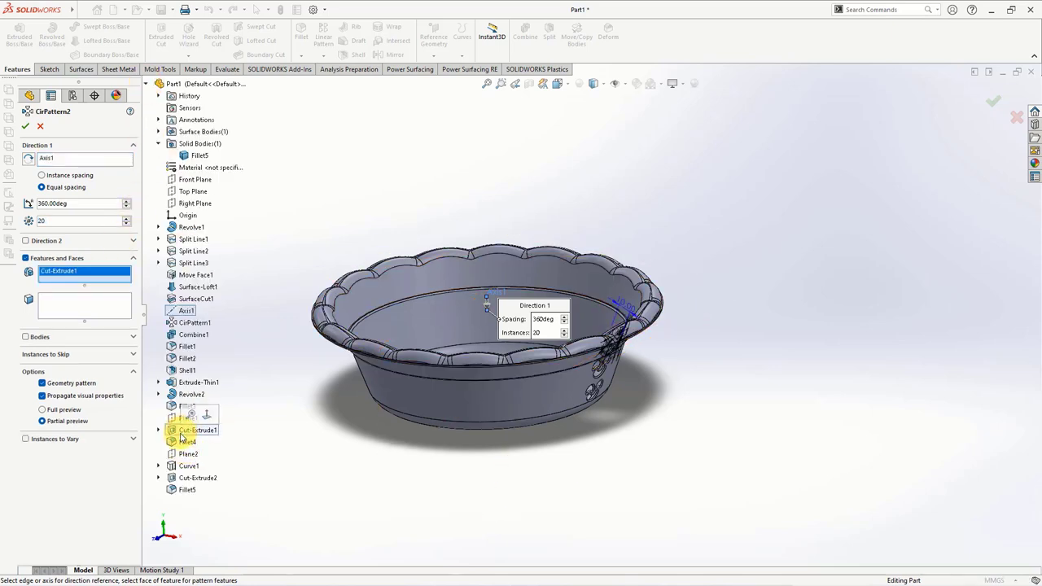
click(183, 442)
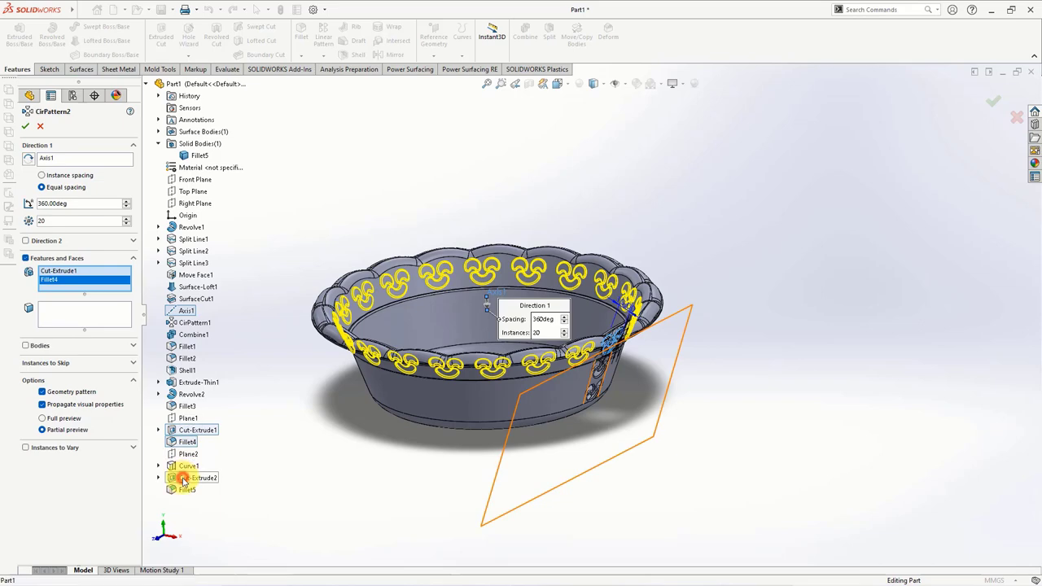
click(183, 478)
click(177, 502)
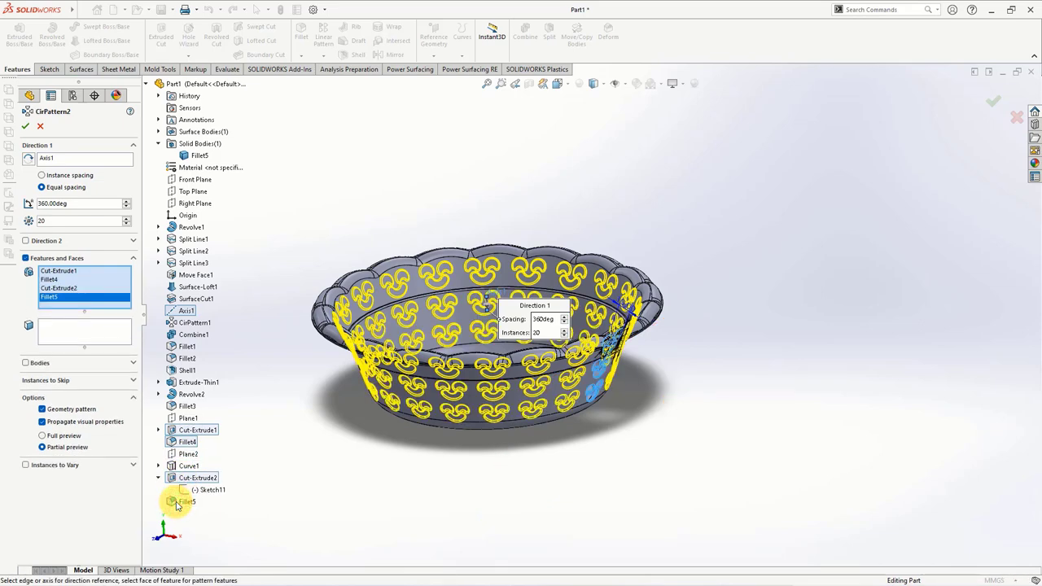
middle_drag(301, 242, 306, 294)
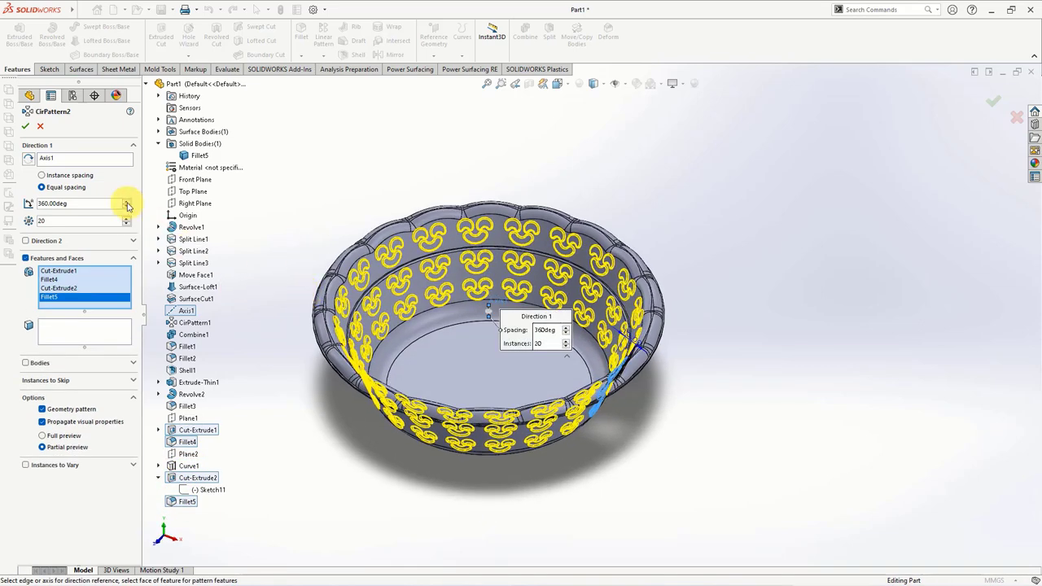
click(27, 127)
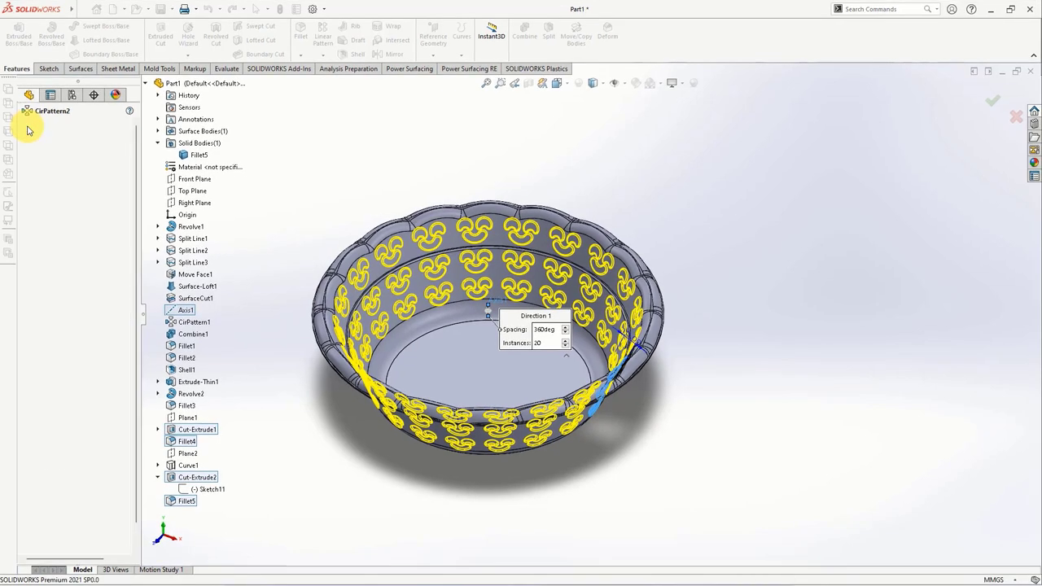
Step: Sketch a circle centred on the origin on the bowl's bottom face
mouse_move(263, 247)
middle_down()
mouse_move(300, 255)
mouse_move(481, 421)
mouse_move(508, 261)
middle_up()
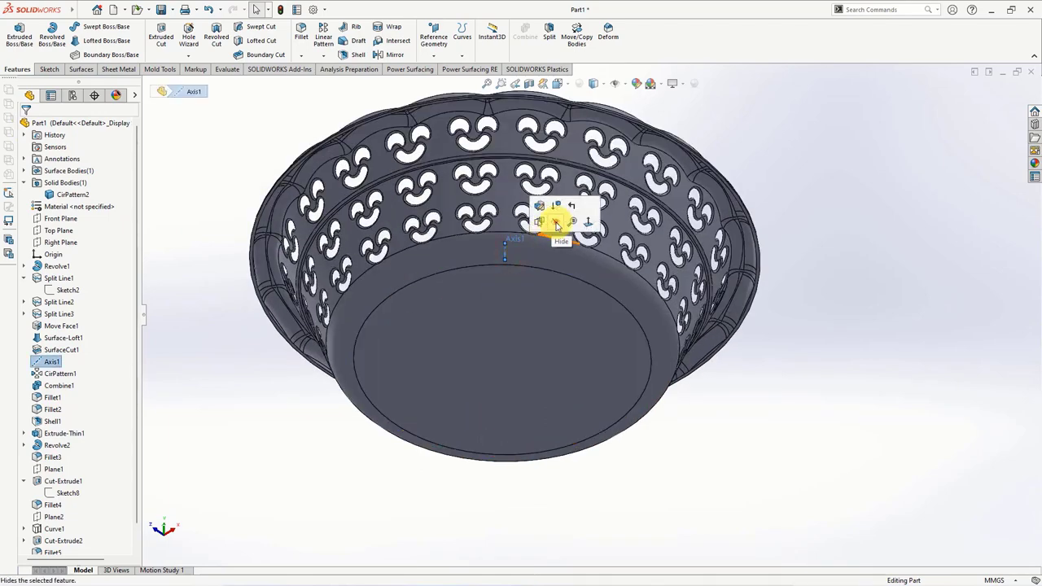
middle_drag(784, 421, 778, 390)
click(567, 333)
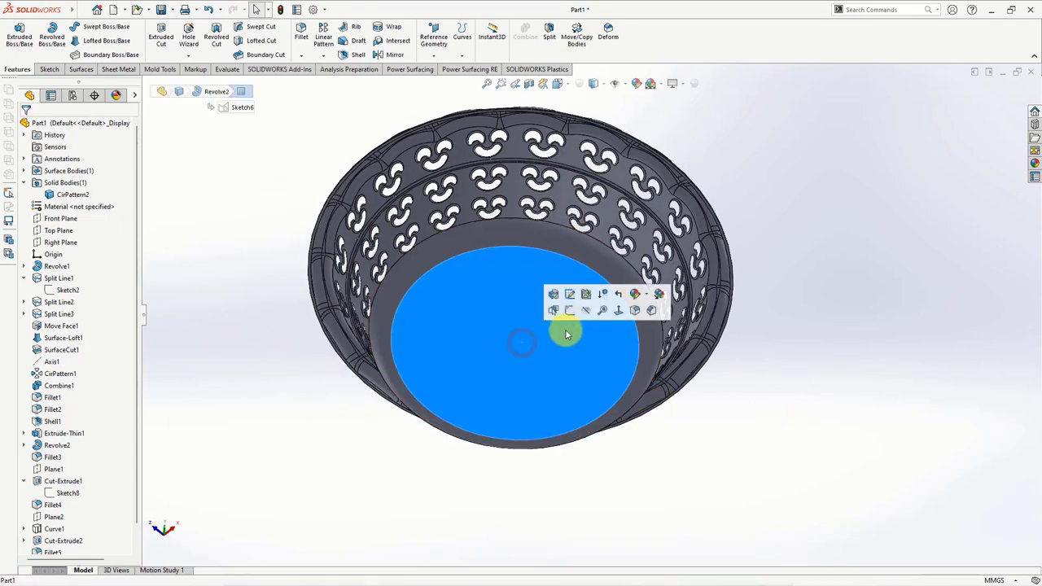
click(567, 311)
click(92, 27)
mouse_move(591, 309)
mouse_down()
mouse_move(486, 301)
mouse_move(484, 274)
mouse_up()
click(45, 37)
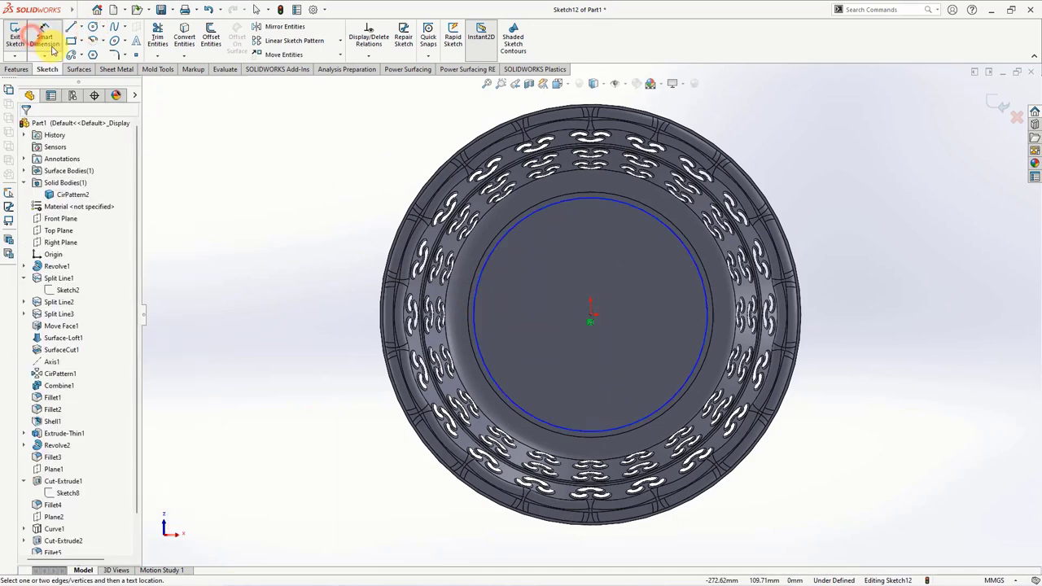
Step: Dimension the circle's diameter to 145 mm
click(484, 274)
click(331, 312)
text(145)
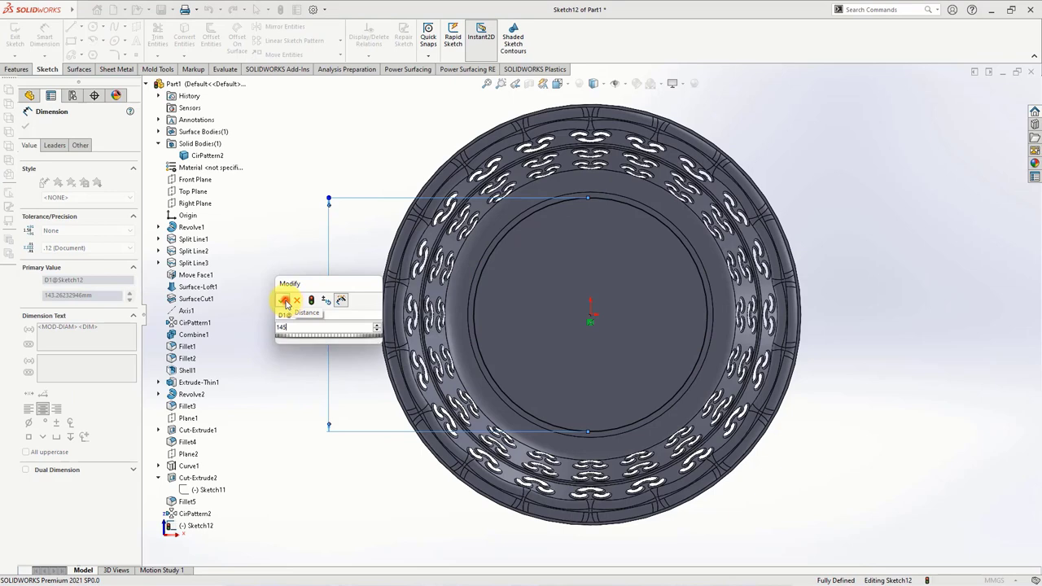
click(282, 300)
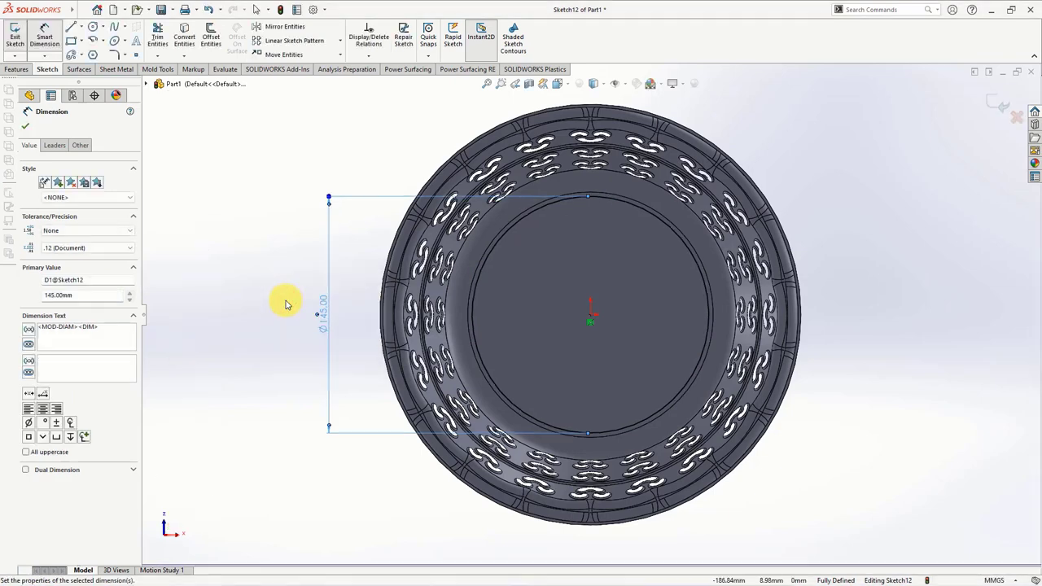
click(26, 127)
Step: Extrude the circle 1.5 mm as a mid-plane thin feature to form the foot ring
click(16, 69)
click(17, 36)
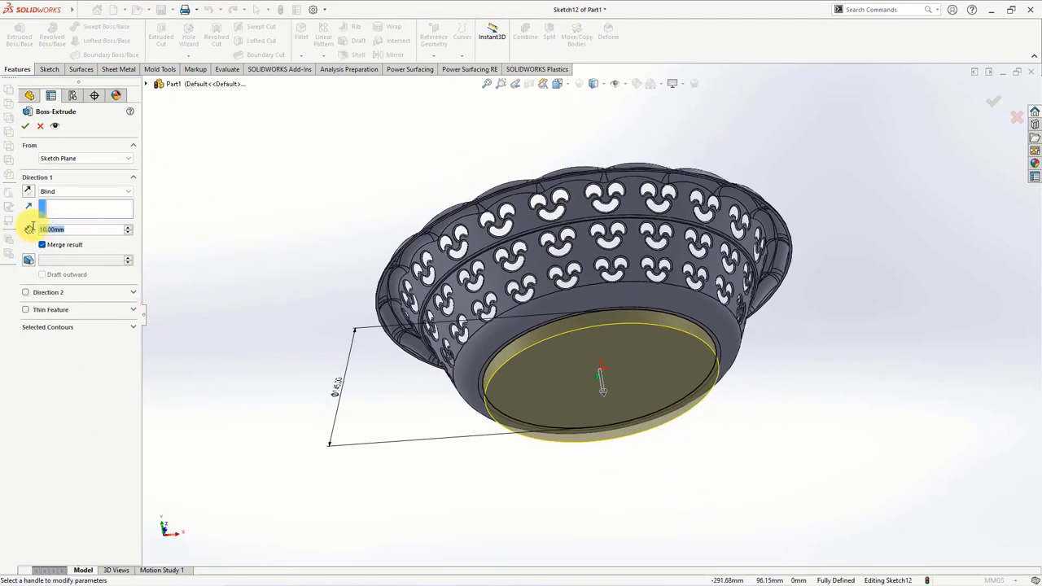
text(1.5)
key(Return)
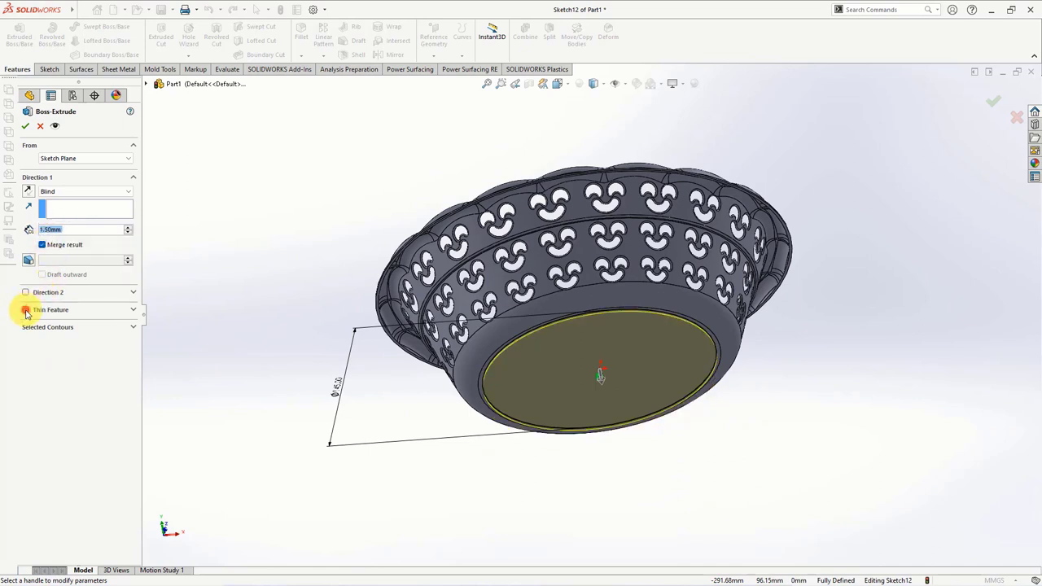
click(26, 311)
click(53, 324)
click(71, 341)
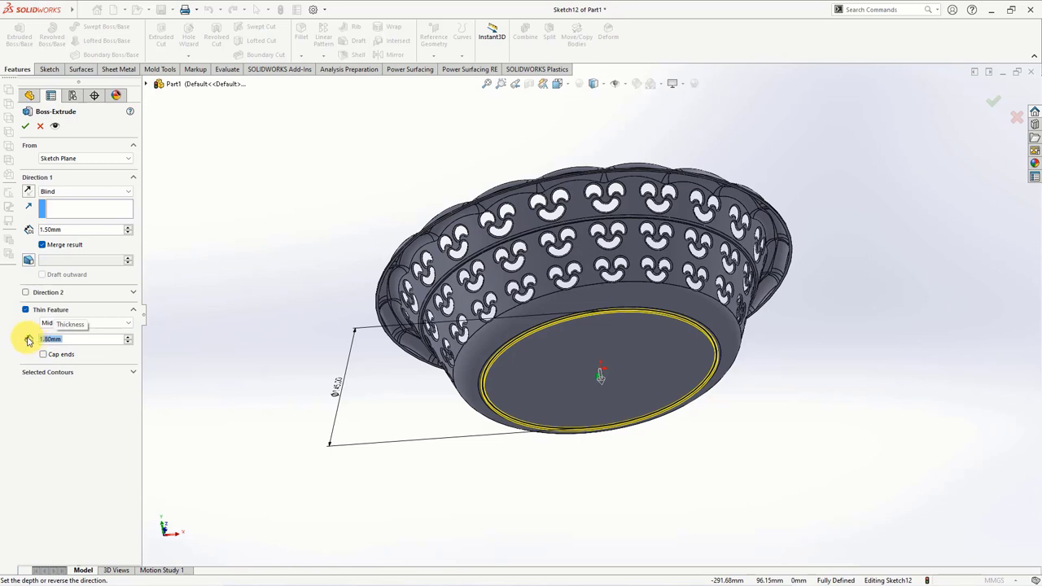
click(25, 128)
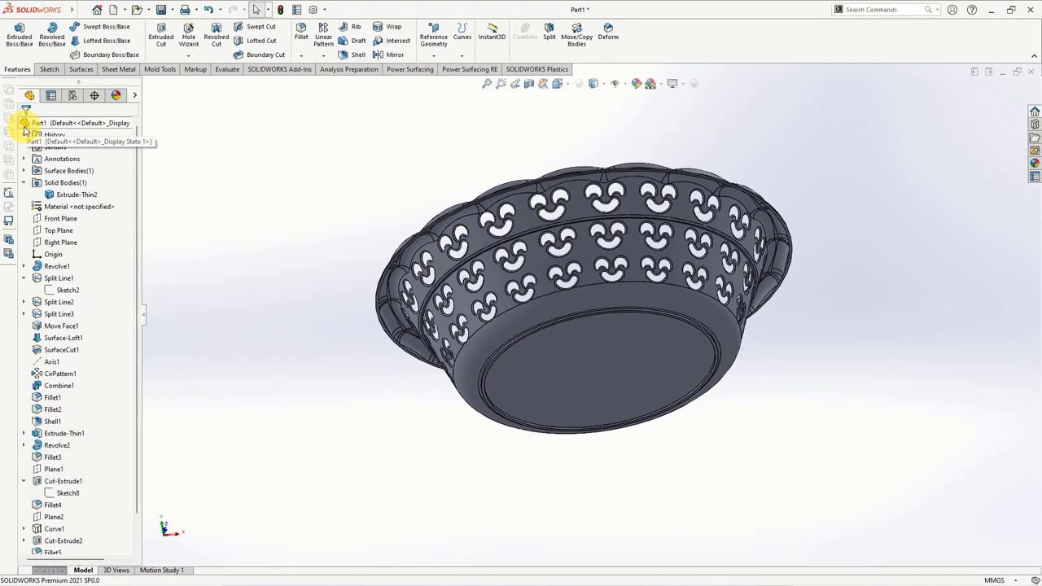
Step: Full-round fillet the foot ring using its two side faces and top face
scroll(545, 447, down, 5)
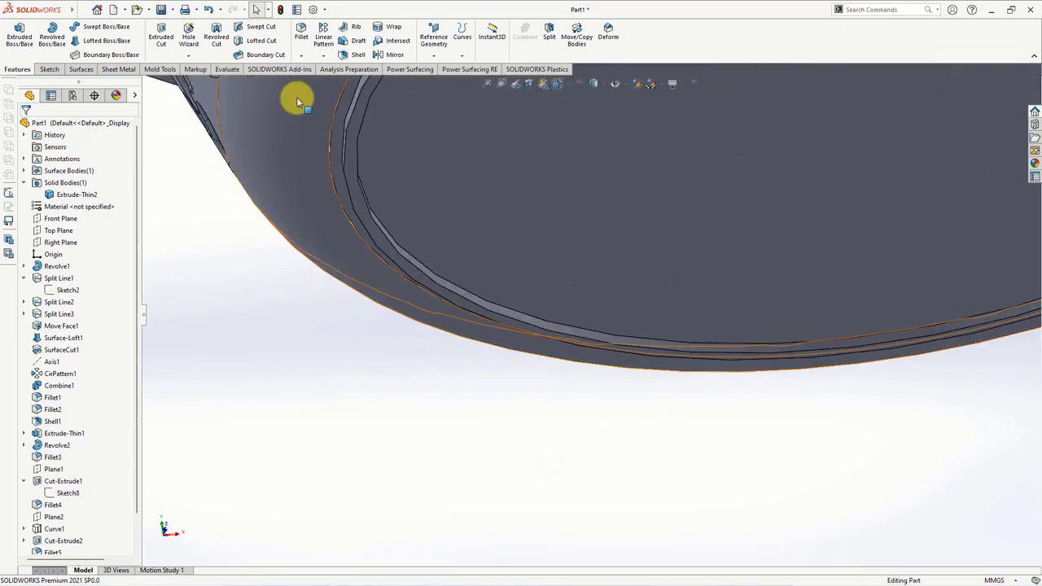
click(301, 43)
click(98, 177)
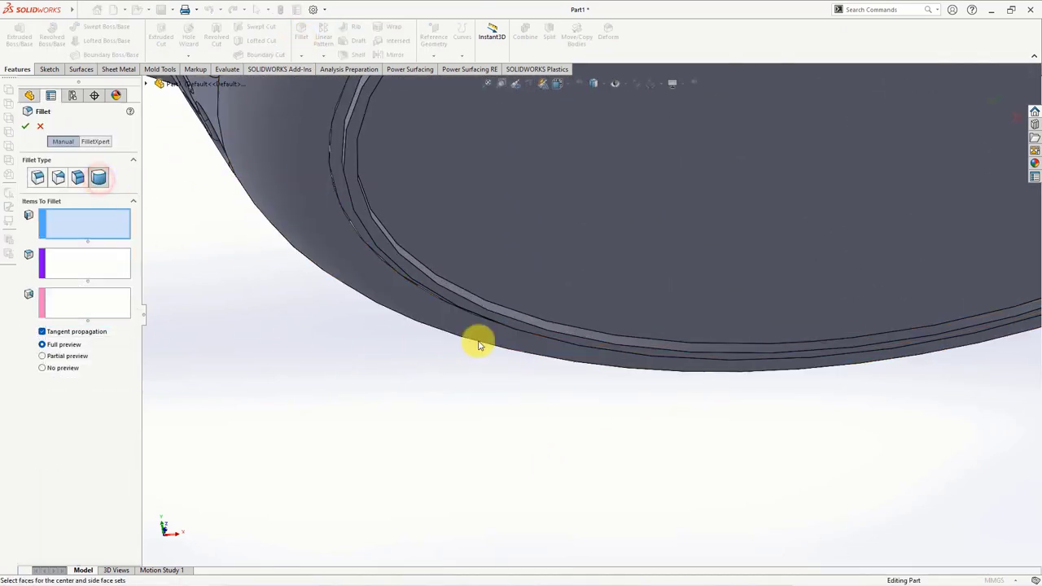
scroll(488, 317, down, 2)
click(508, 281)
click(495, 284)
key(Left)
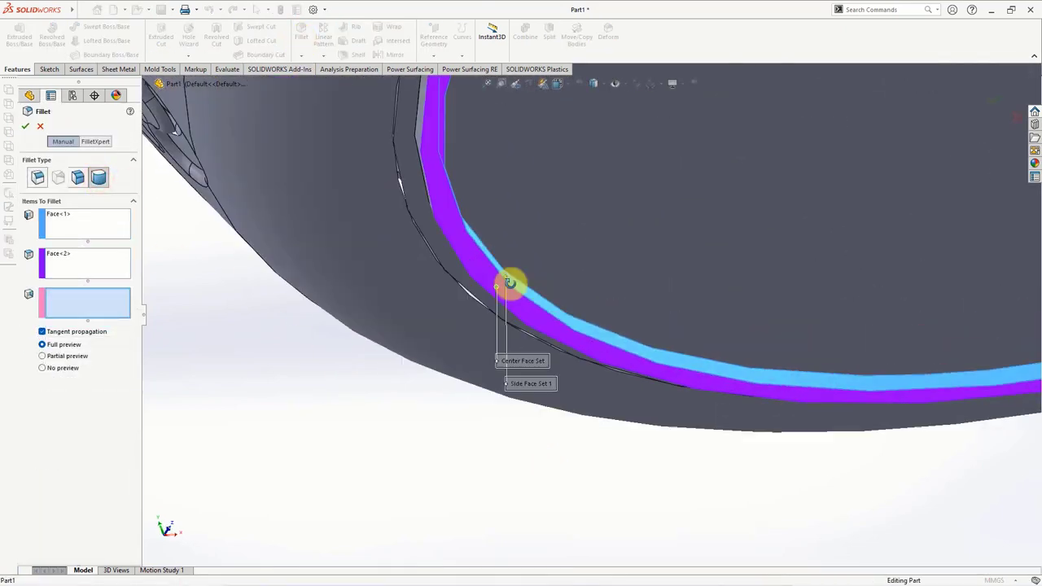
key(Left)
click(503, 260)
key(Right)
key(Right)
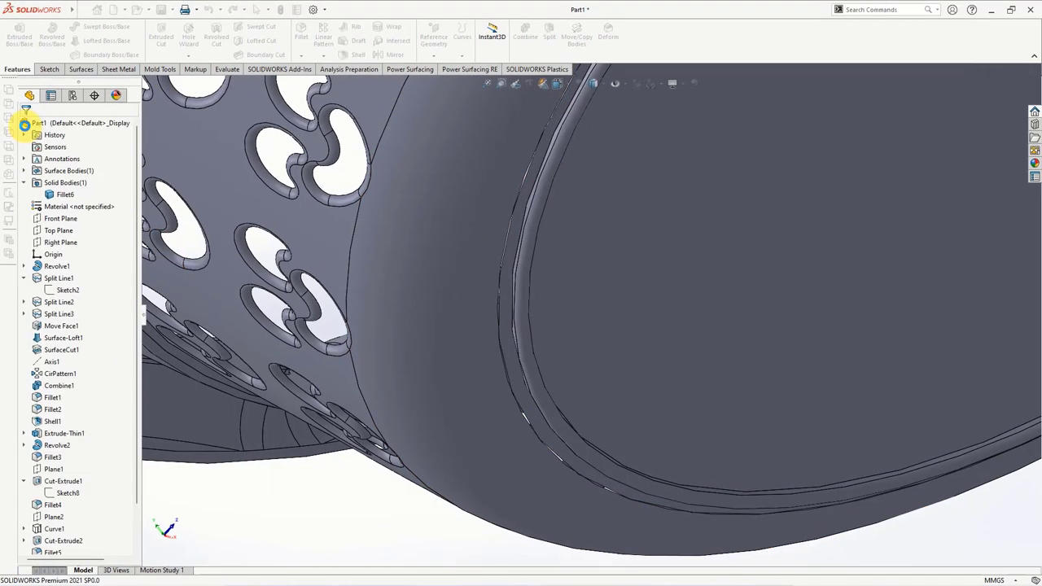
Step: Orbit and fit the bowl to inspect the rounded ring and interior
middle_drag(313, 291, 440, 423)
key(ctrl+7)
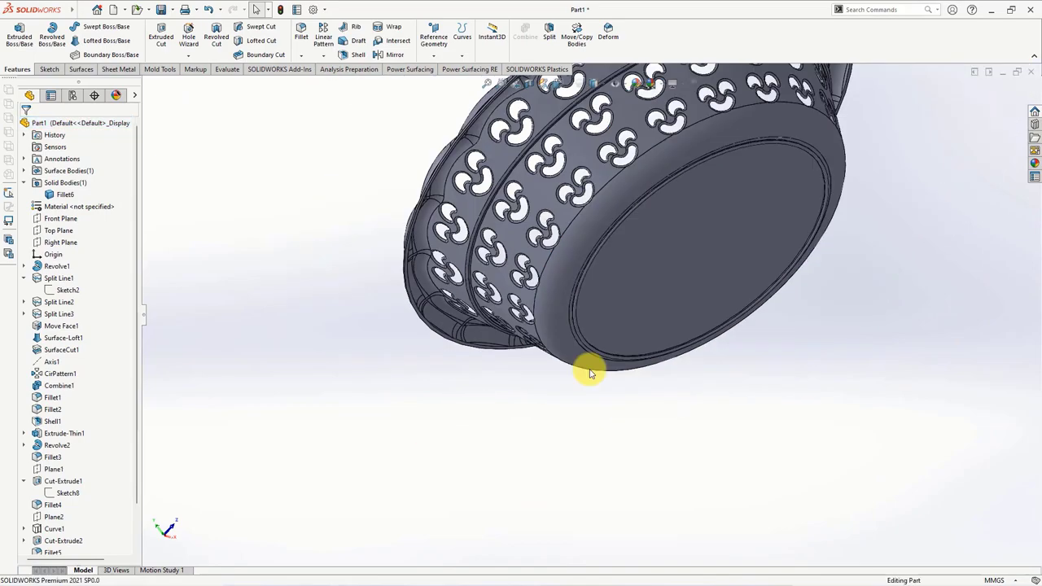
mouse_move(397, 460)
middle_down()
mouse_move(652, 265)
mouse_move(649, 491)
mouse_move(447, 461)
mouse_move(412, 505)
mouse_move(638, 520)
middle_up()
scroll(674, 510, down, 2)
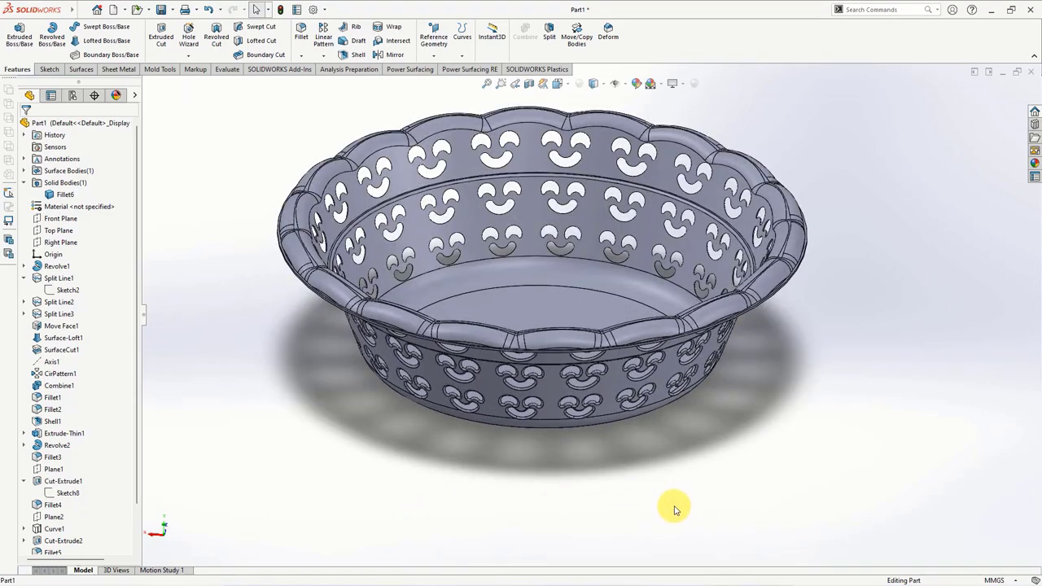